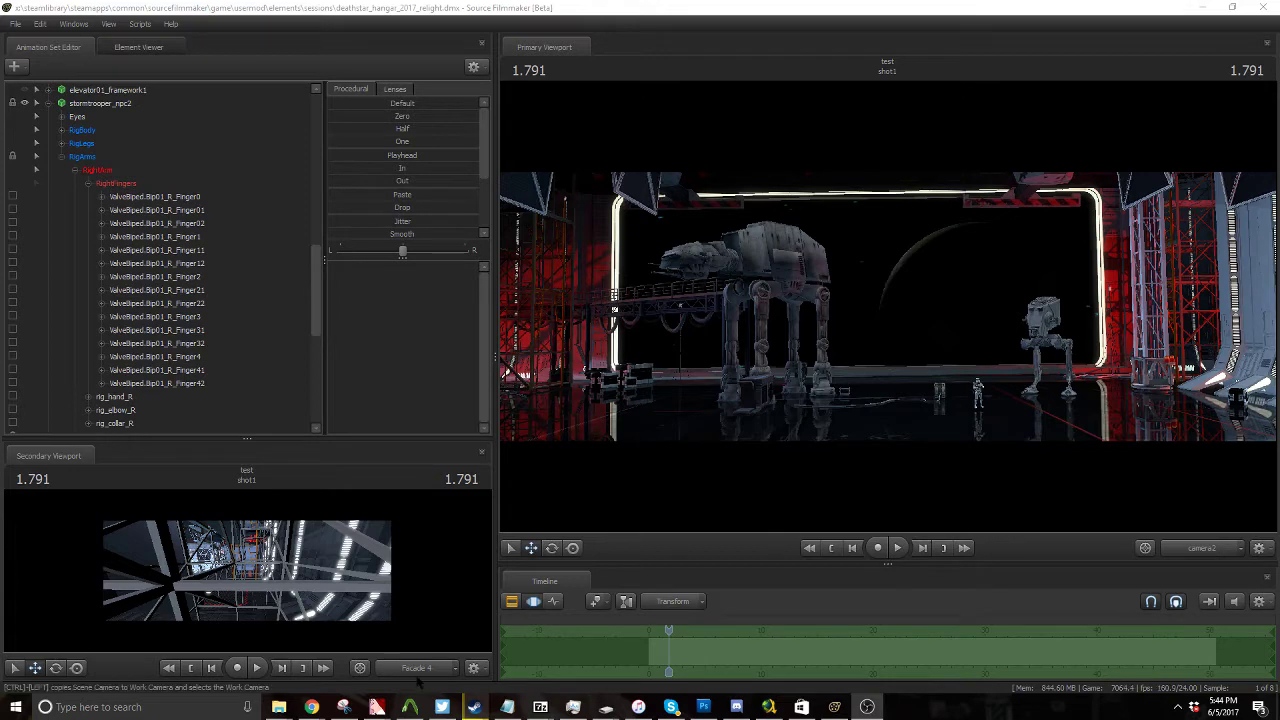
Step: Select camera2 in the animation set list and reframe it on the hangar with the walkers
scroll(282, 132, "up", 10)
left_click(96, 105)
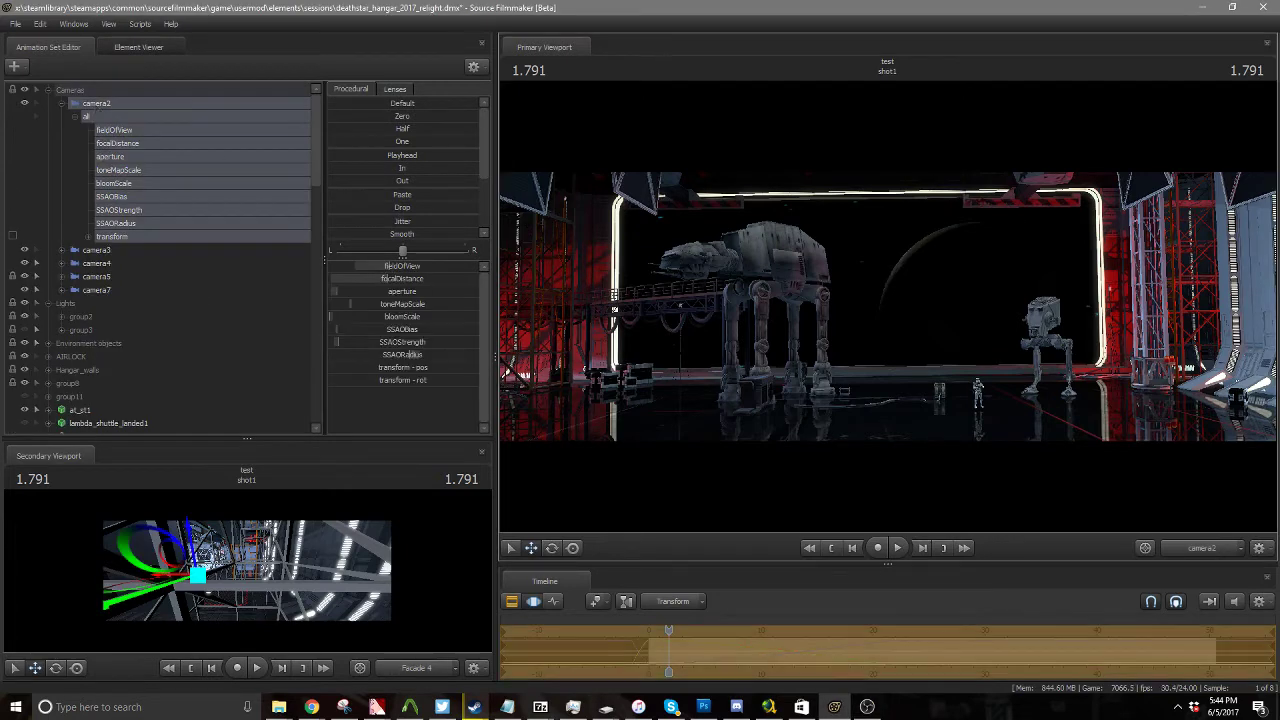
left_click_drag(760, 340, 940, 300)
left_click_drag(699, 380, 832, 260)
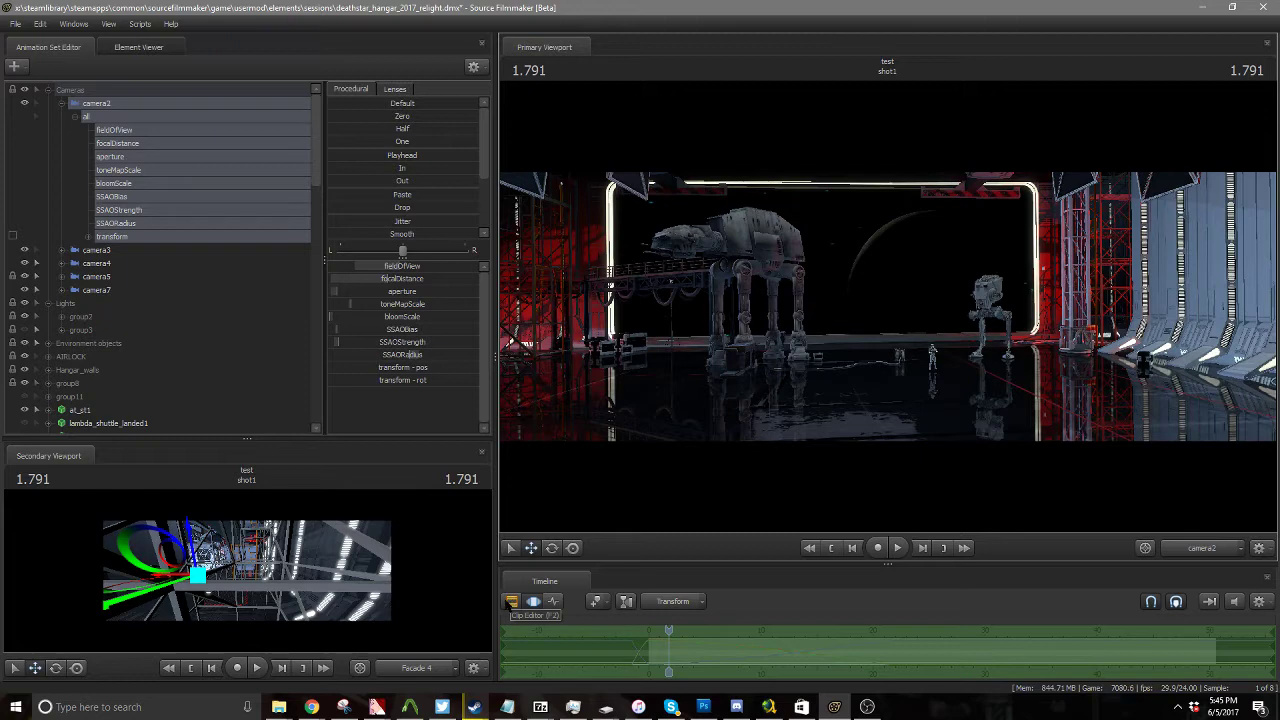
Step: Enlarge the timeline in the Clip Editor, move the playhead to 6.083, and select the shot1 clip
left_click(511, 602)
left_click_drag(794, 562, 781, 505)
left_click(709, 586)
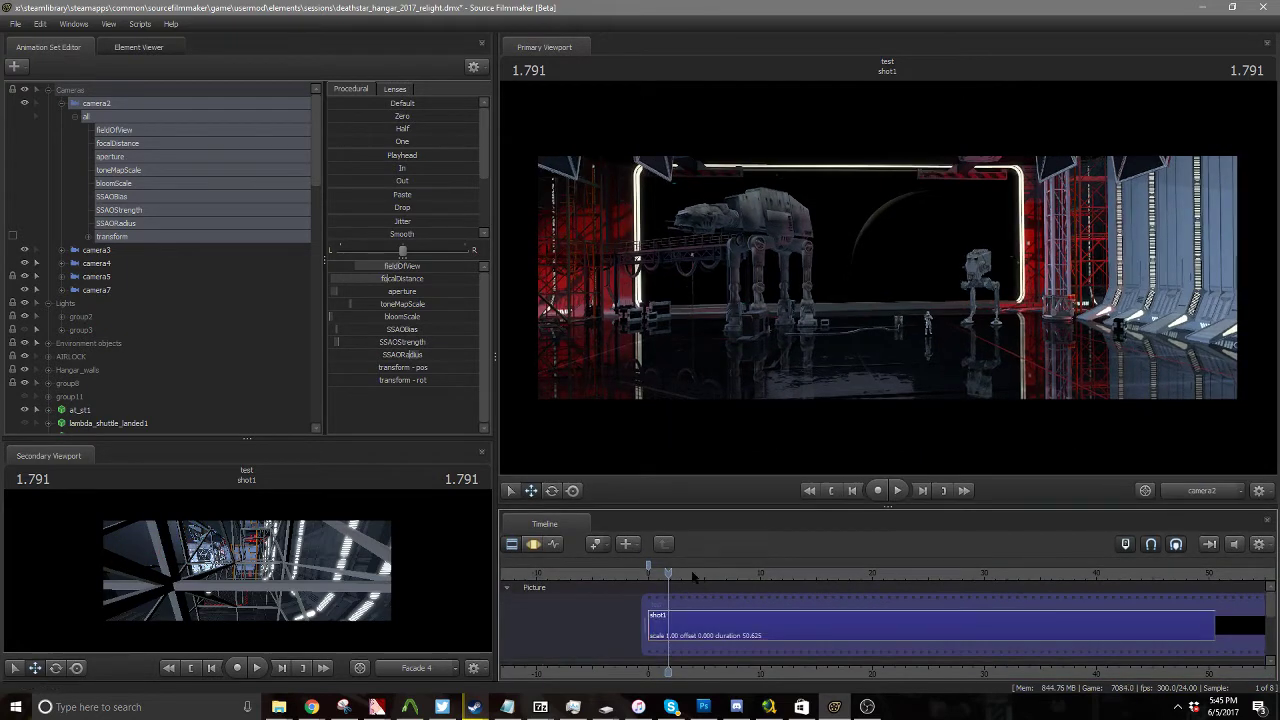
left_click_drag(704, 574, 716, 574)
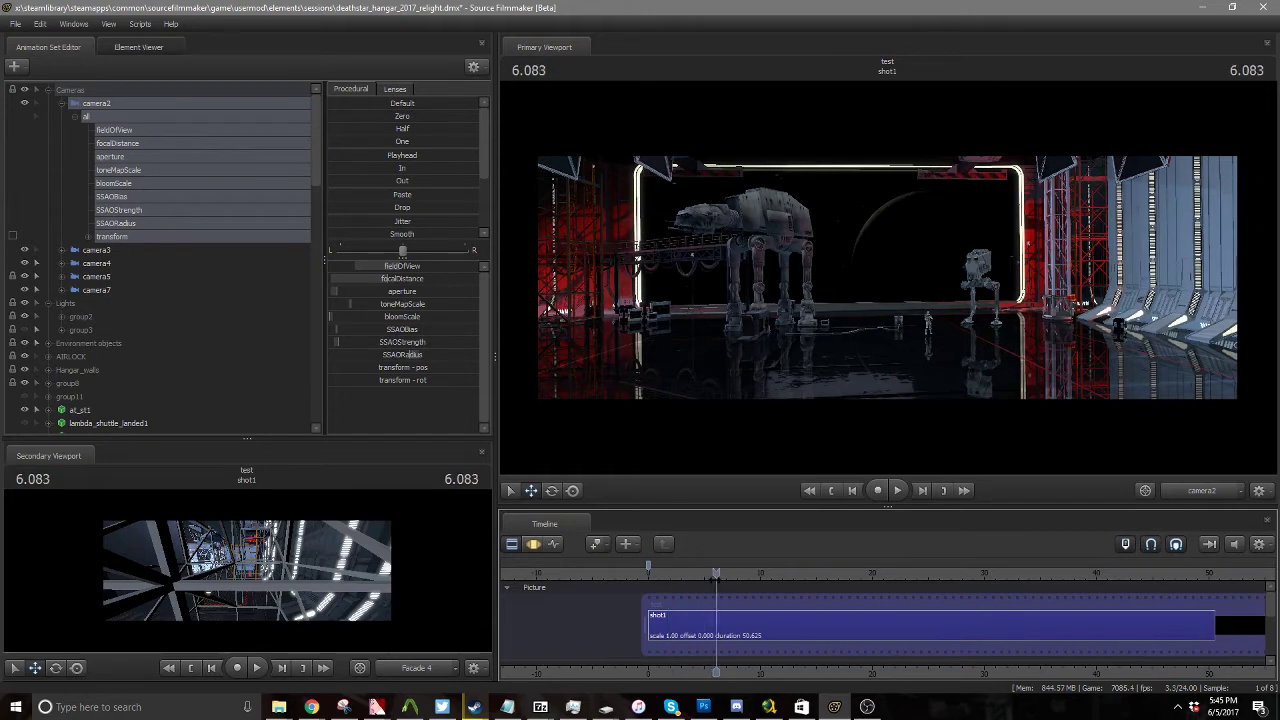
left_click(690, 630)
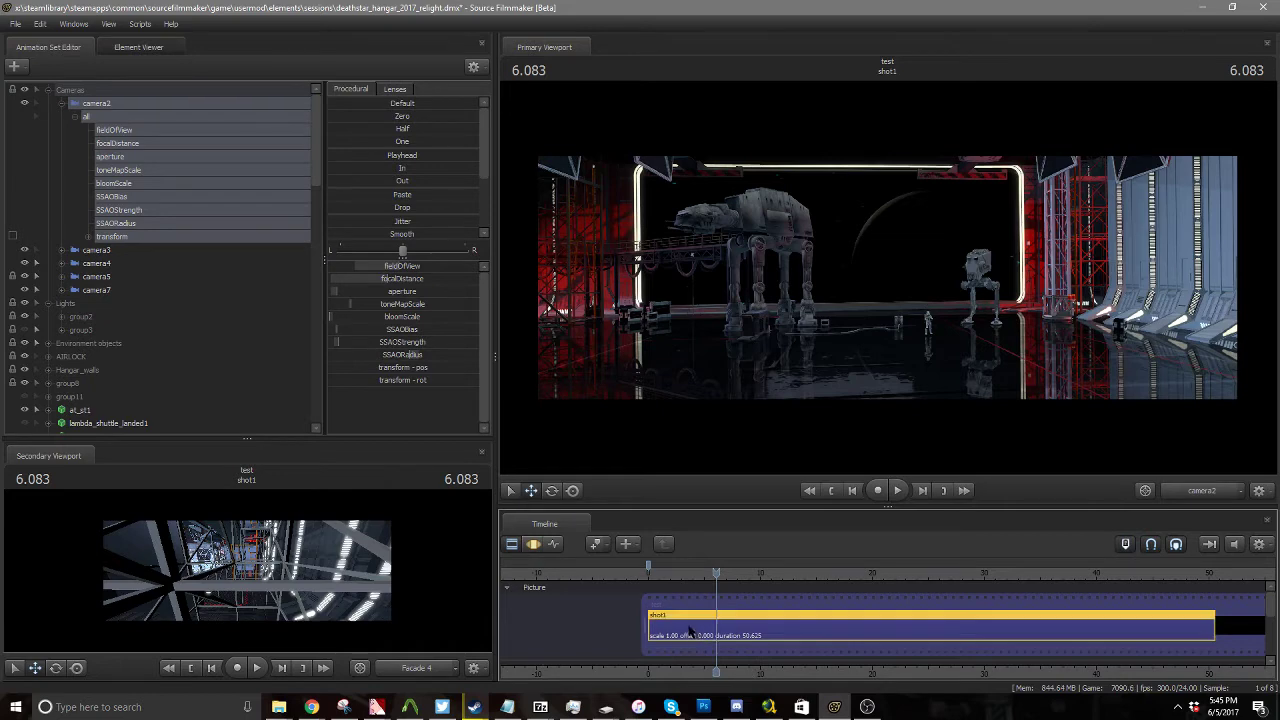
Step: Switch to the Motion Editor and adjust camera2's view of the hangar and both walkers
left_click(533, 545)
left_click_drag(756, 372, 684, 351)
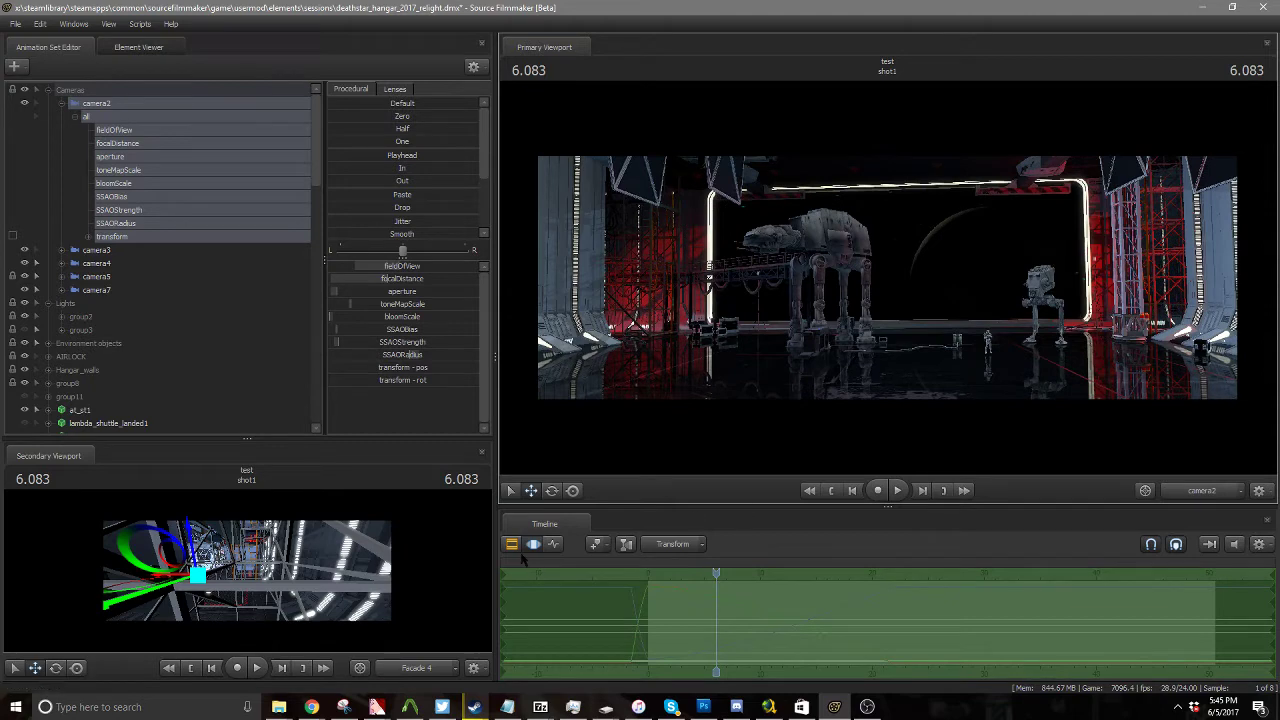
left_click(518, 549)
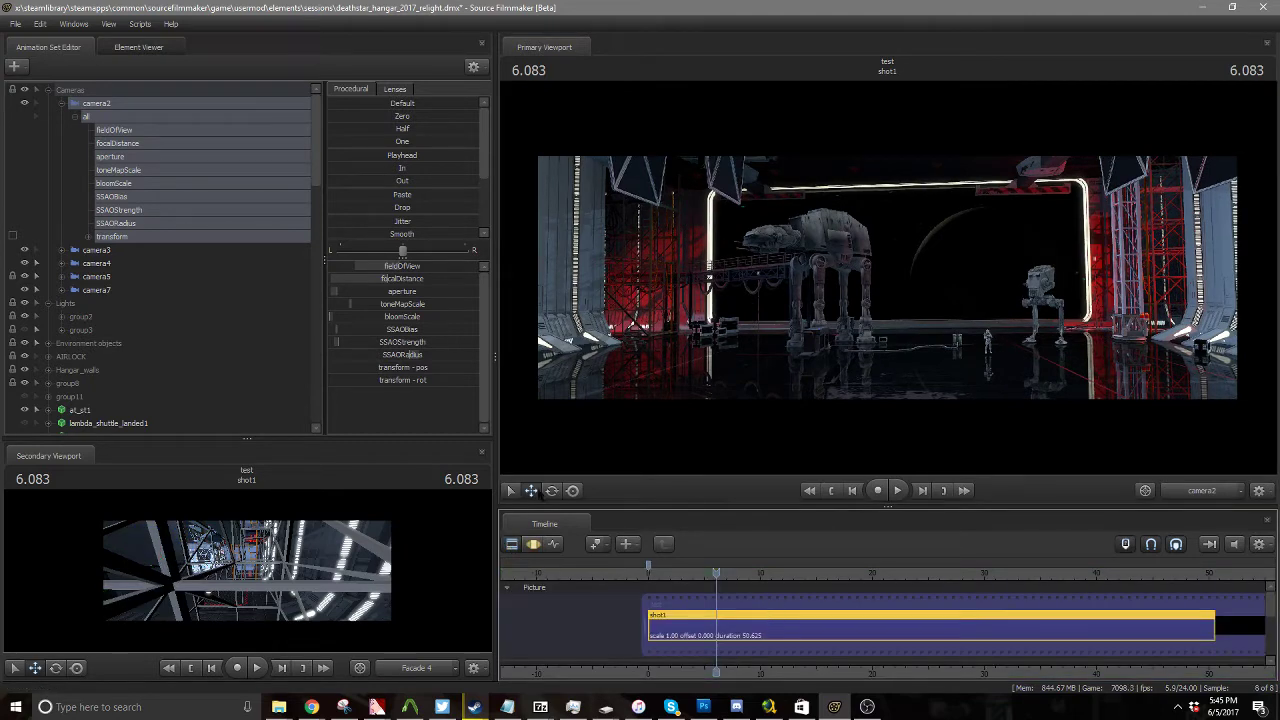
left_click(533, 548)
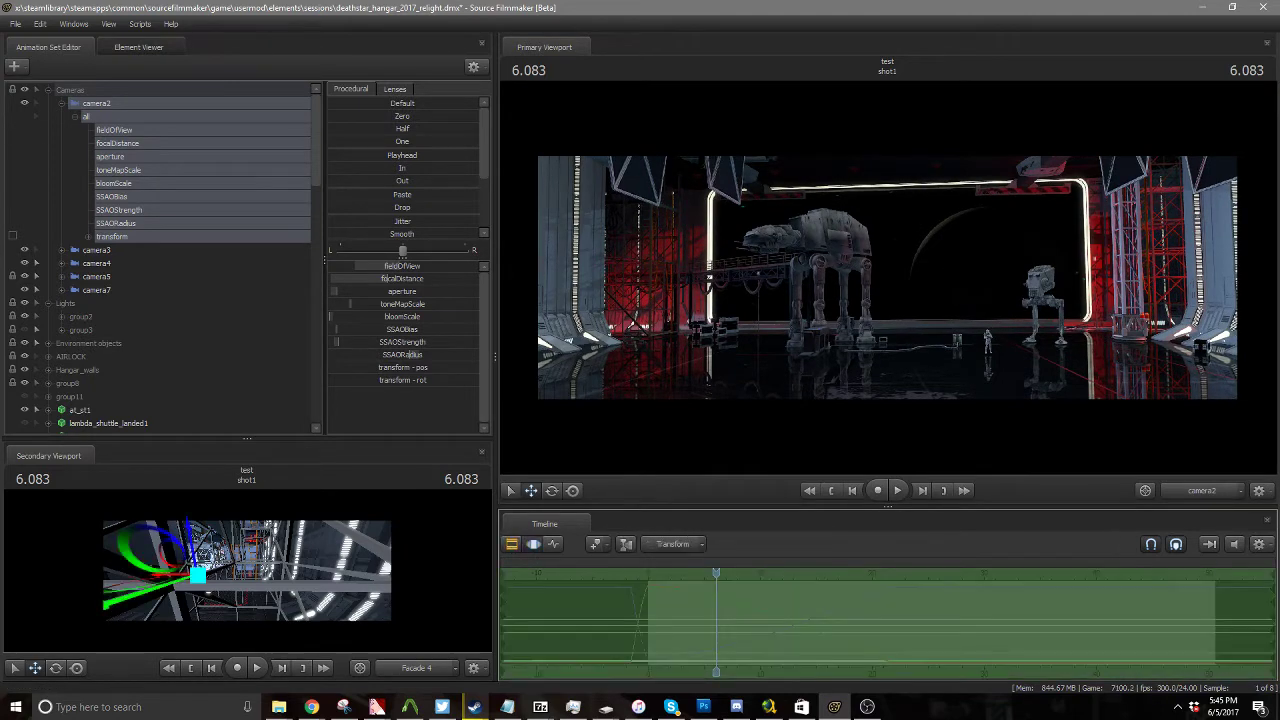
left_click_drag(687, 280, 715, 281)
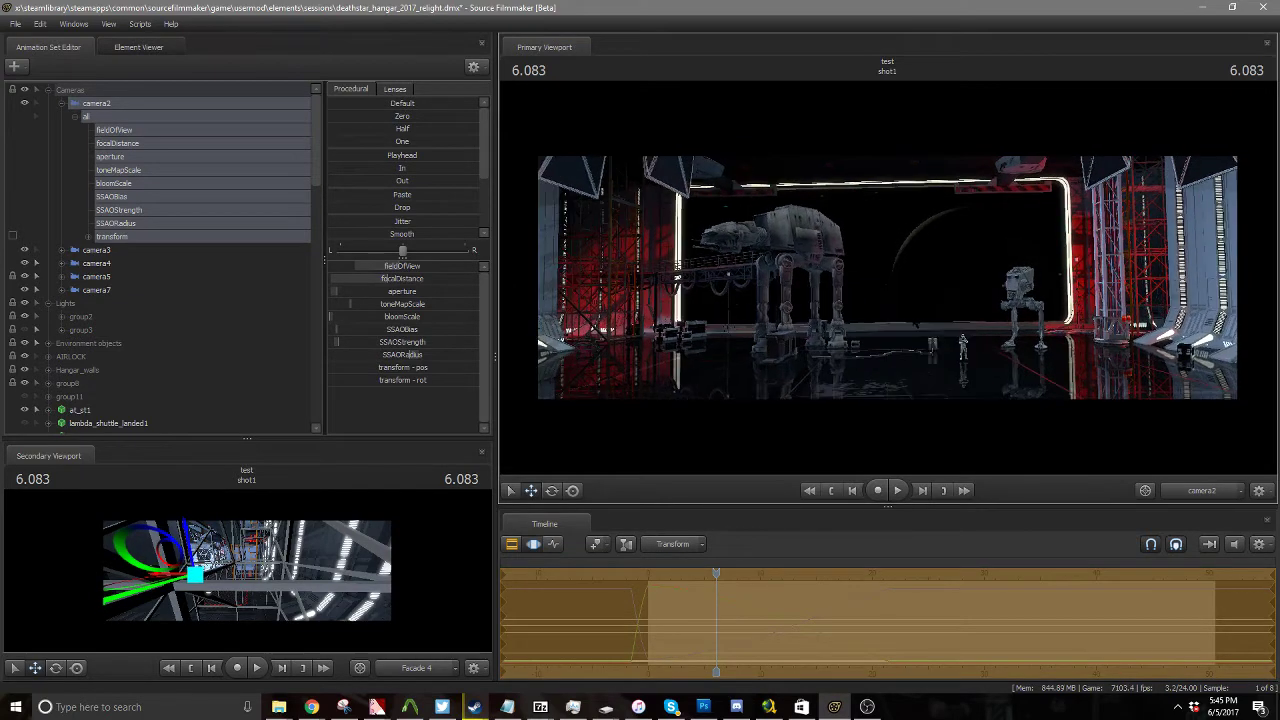
Step: Turn off scene lighting and fly camera2 across the hangar to the stormtrooper in front of the planet
key("F8")
key("w")
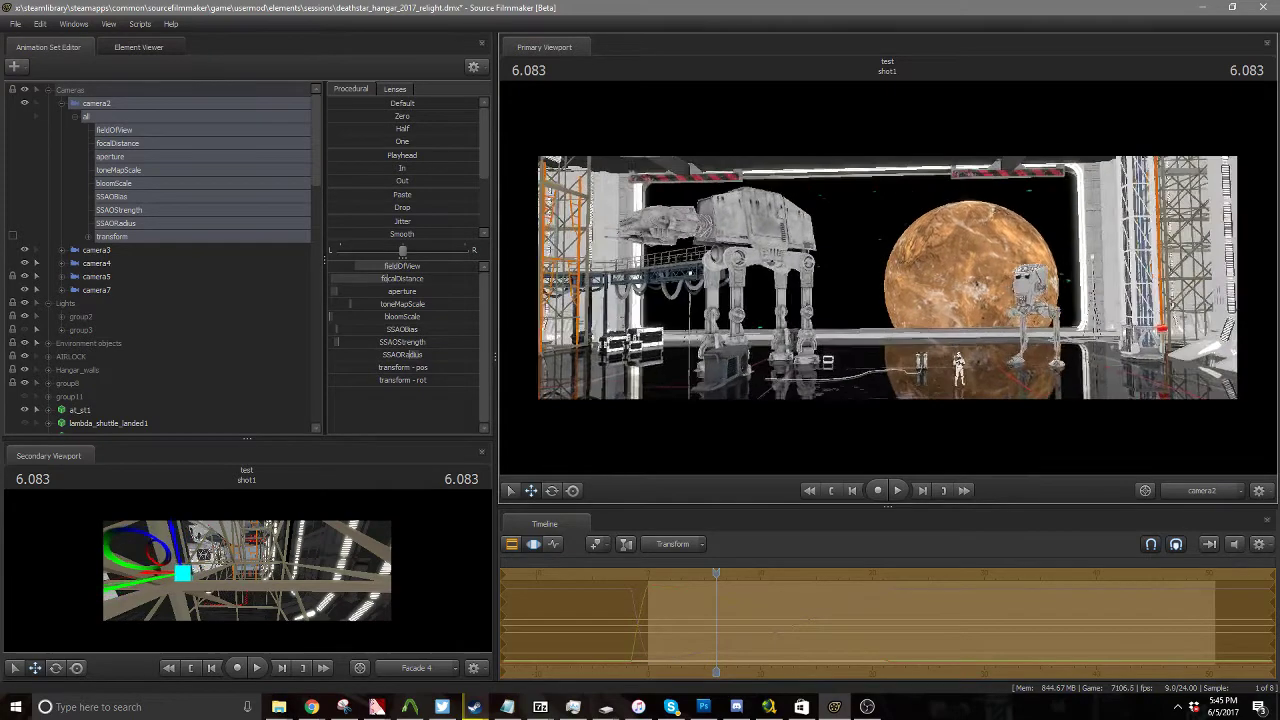
key("w")
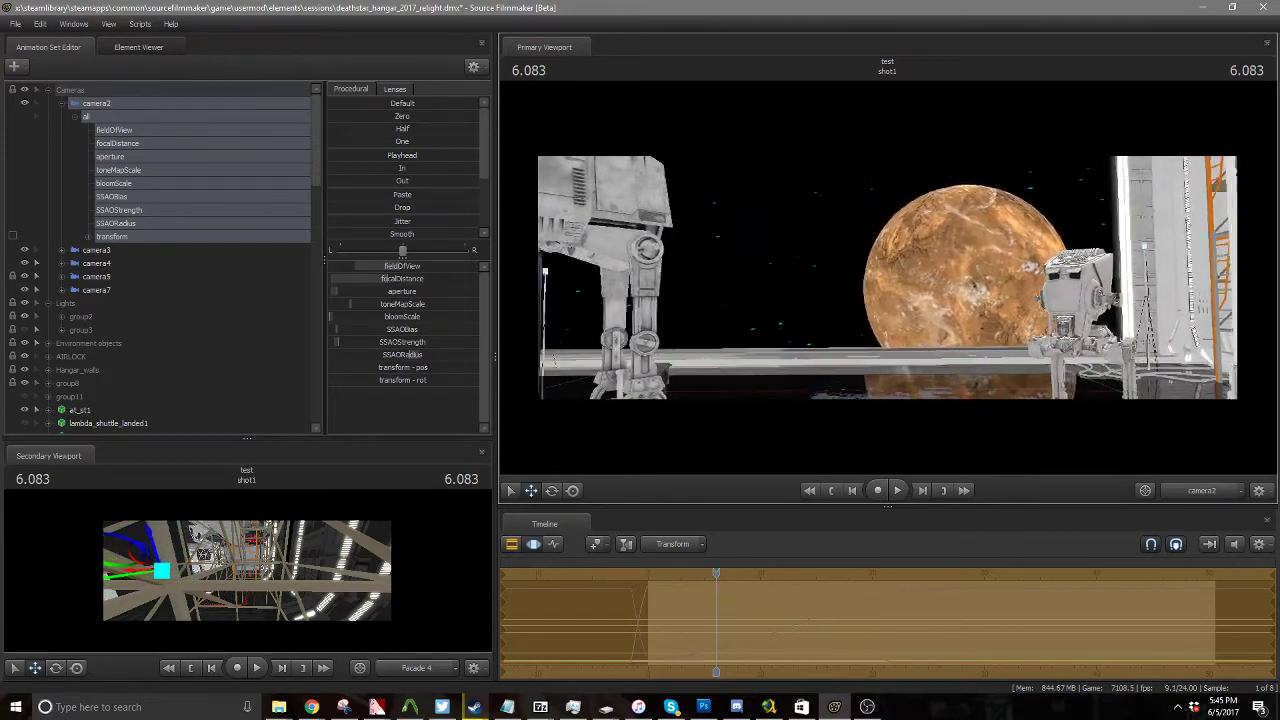
key("w")
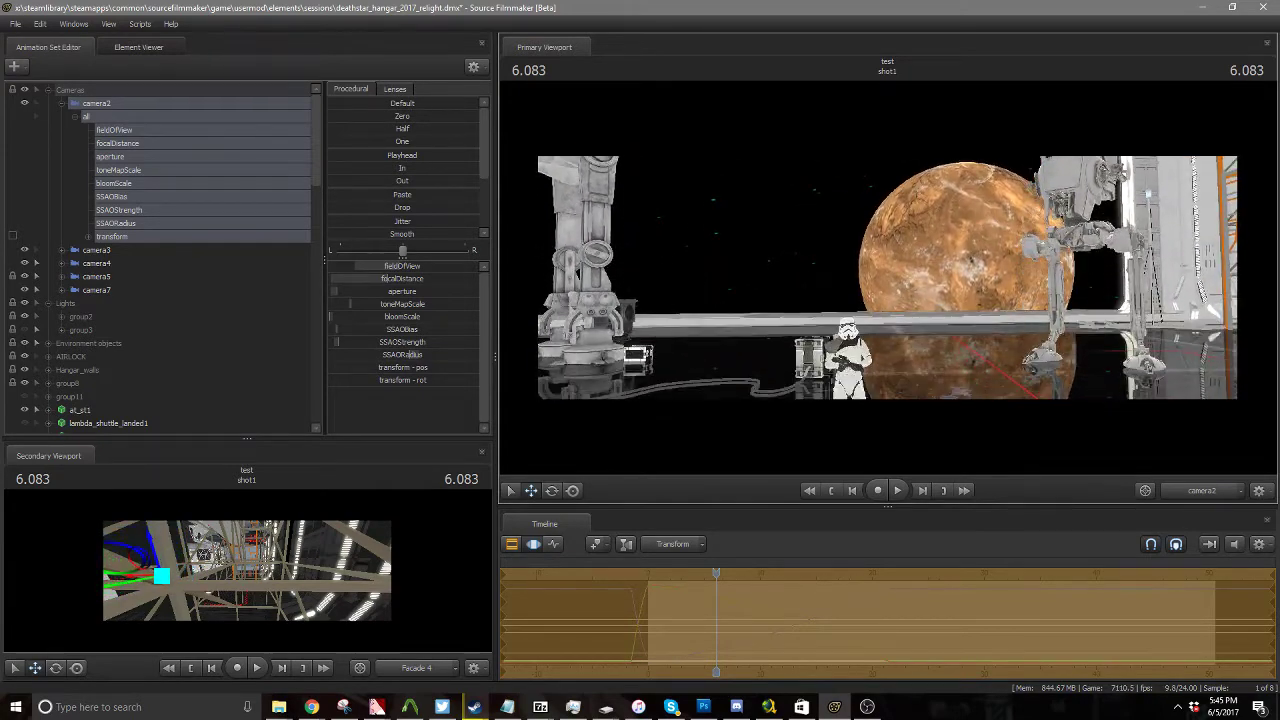
key("w")
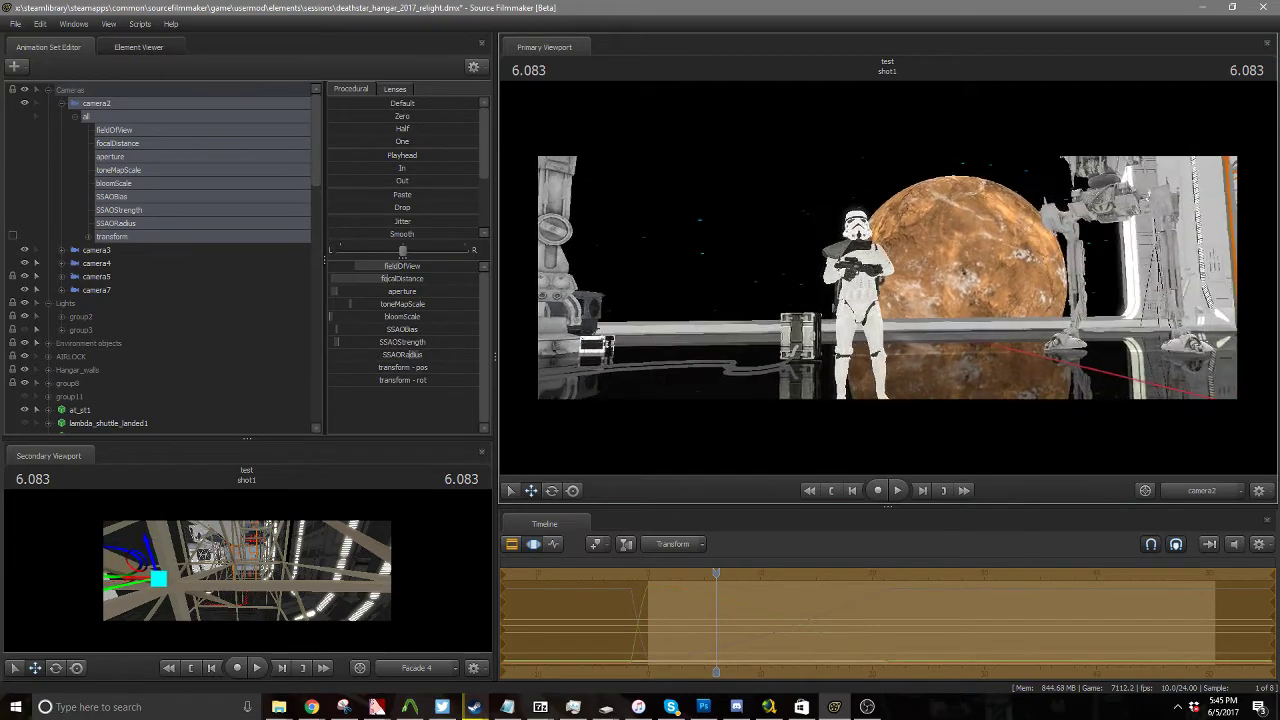
key("w")
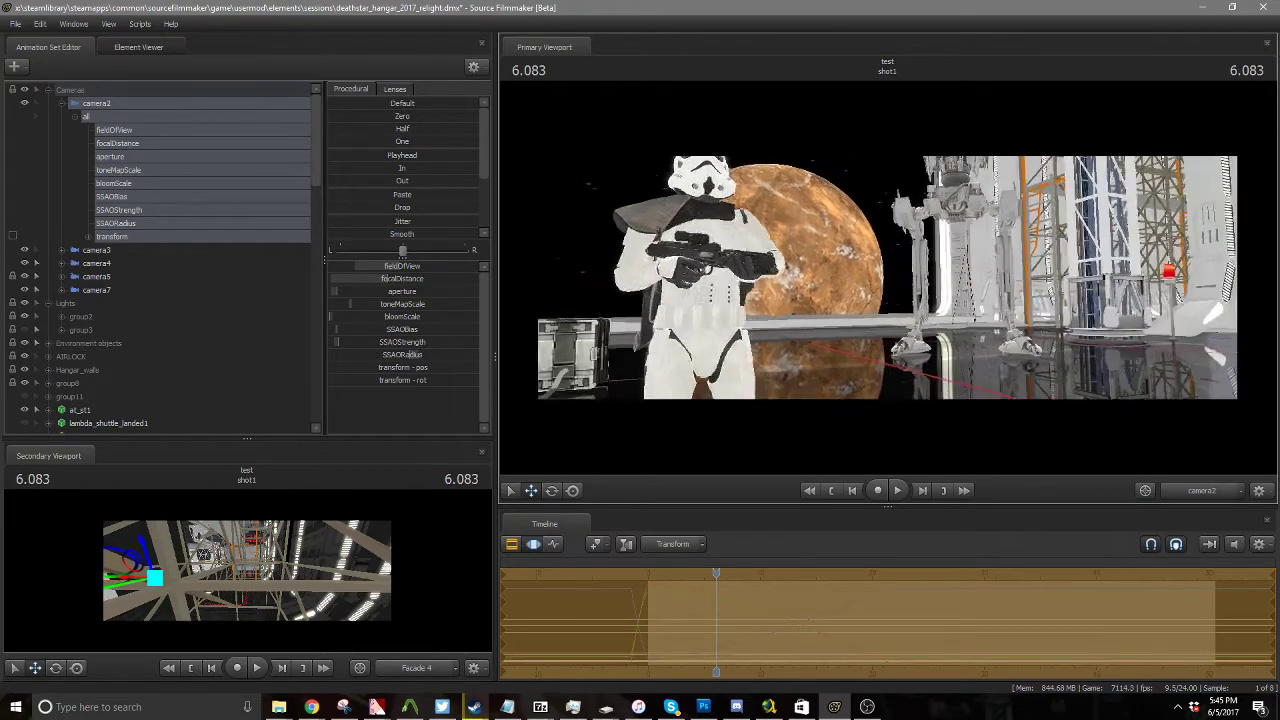
Step: Pull camera2 back to frame the planet, the crate, the stormtrooper and the AT-ST
key("w")
key("a")
key("s")
key("d")
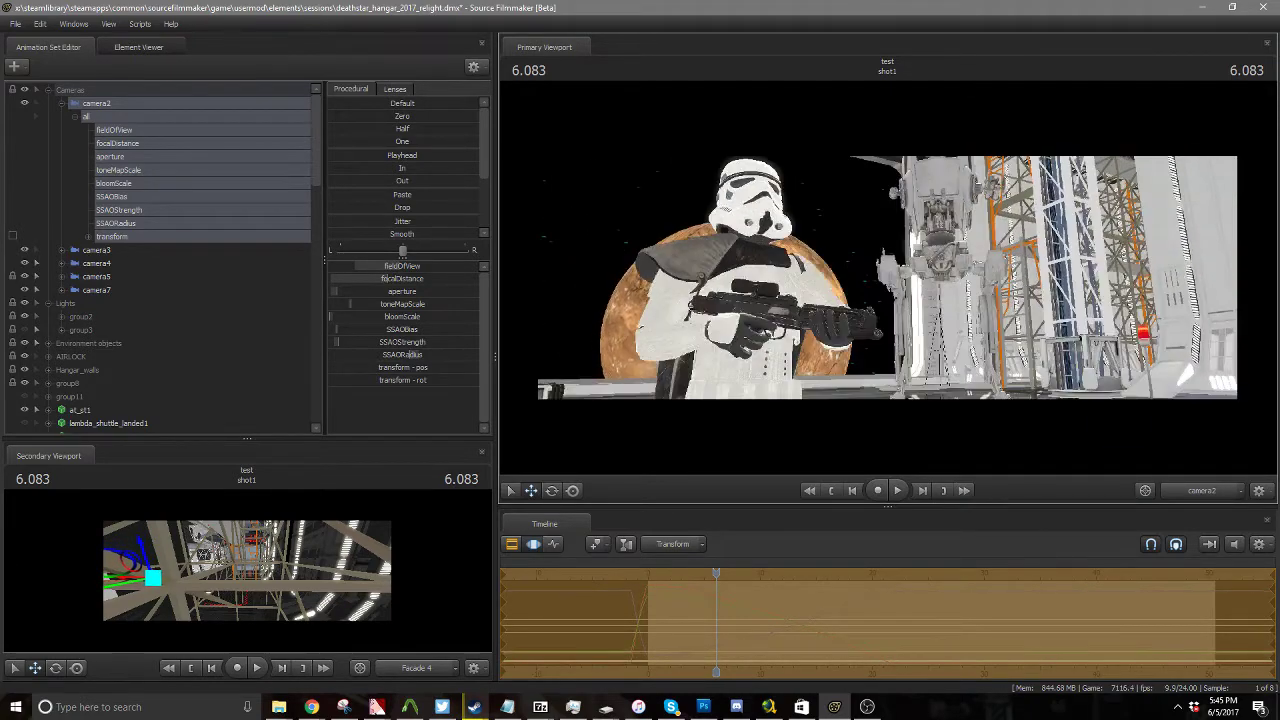
key("s")
key("a")
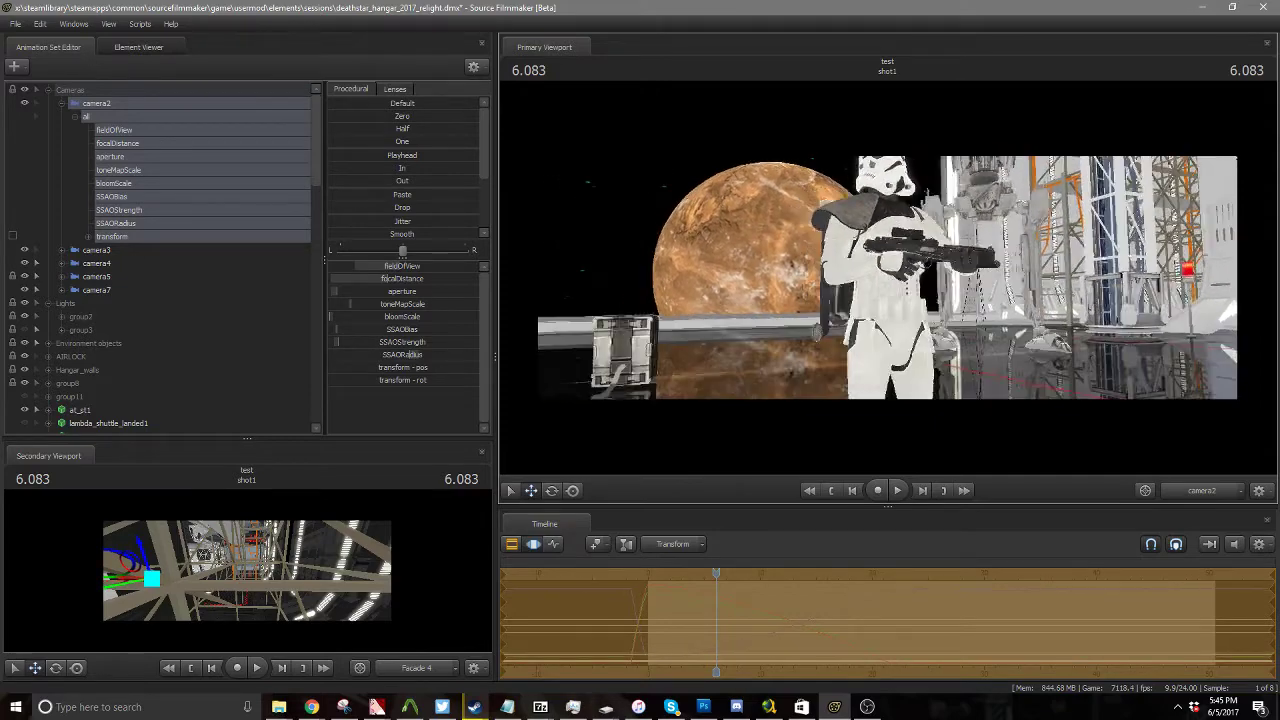
key("s")
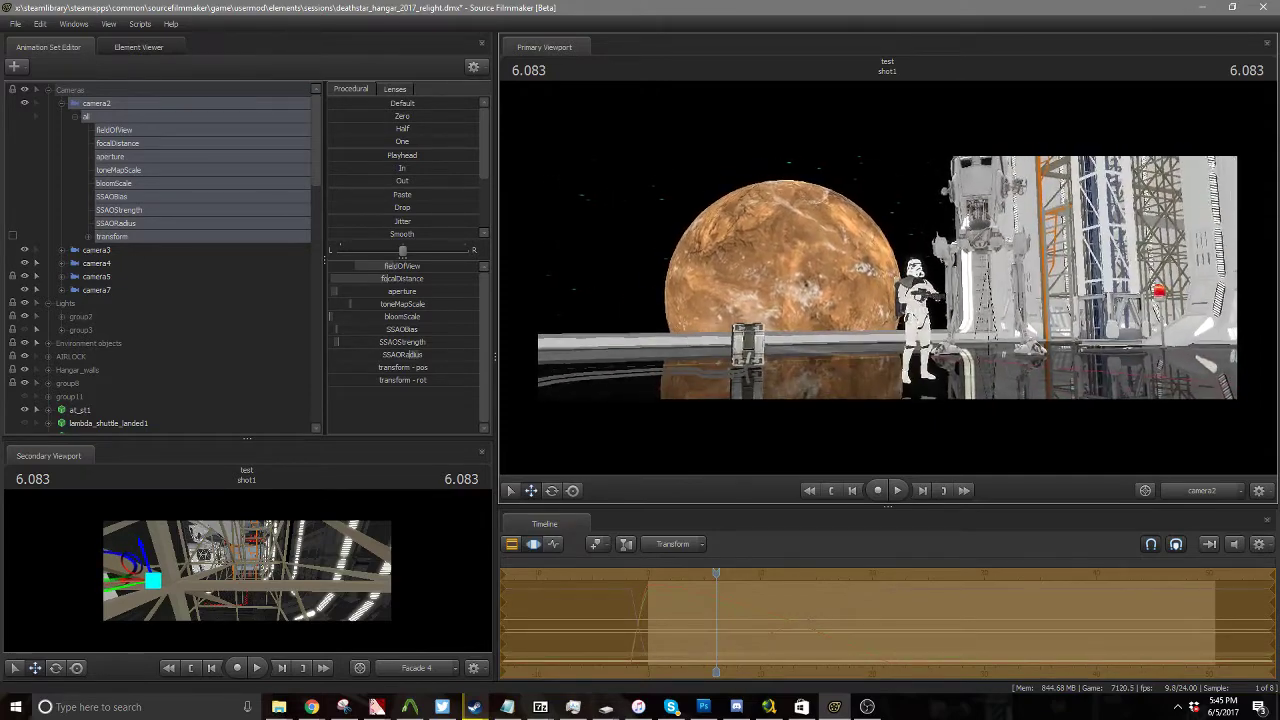
key("s")
mouse_move(888, 278)
left_mouse_down()
mouse_move(860, 276)
mouse_move(878, 277)
left_mouse_up()
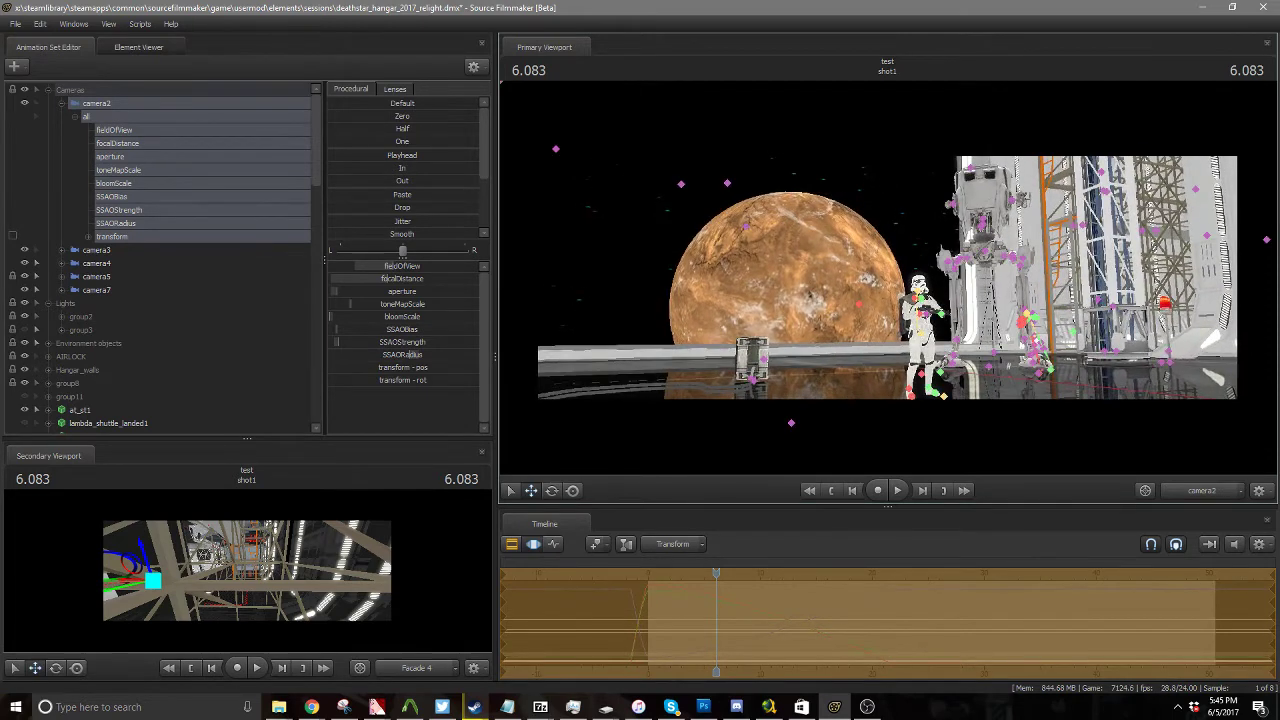
Step: Select all of stormtrooper_npc2, set the rotation mode to World, and move the trooper close to the camera in front of the planet
left_click(810, 297, "ctrl")
left_click(911, 395, "ctrl")
scroll(218, 362, "up", 11)
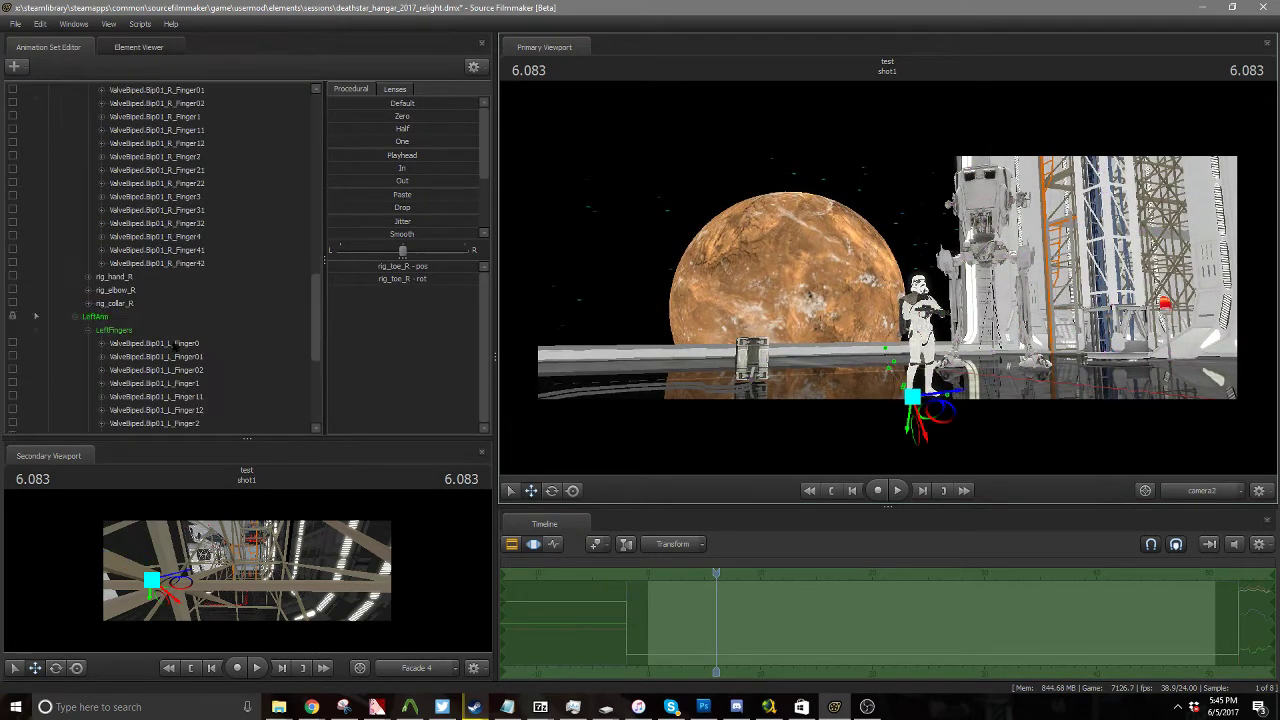
left_click(101, 160)
key("r")
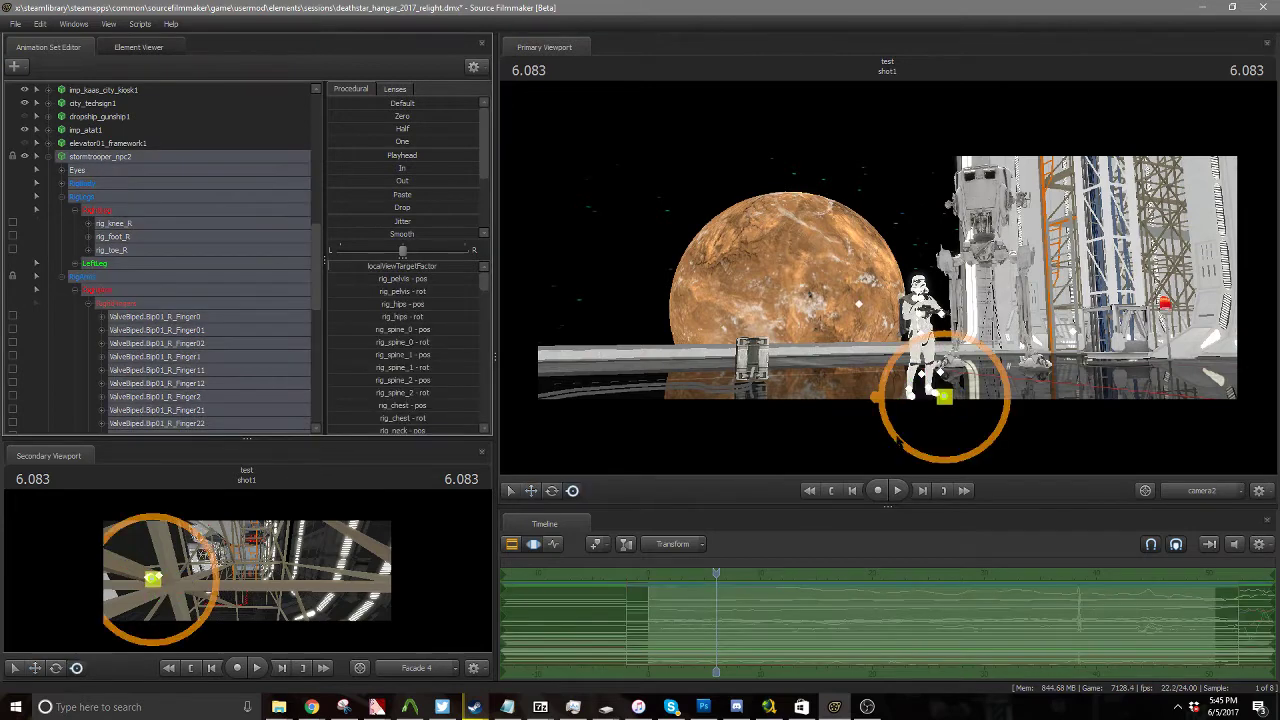
left_click_drag(976, 421, 956, 390)
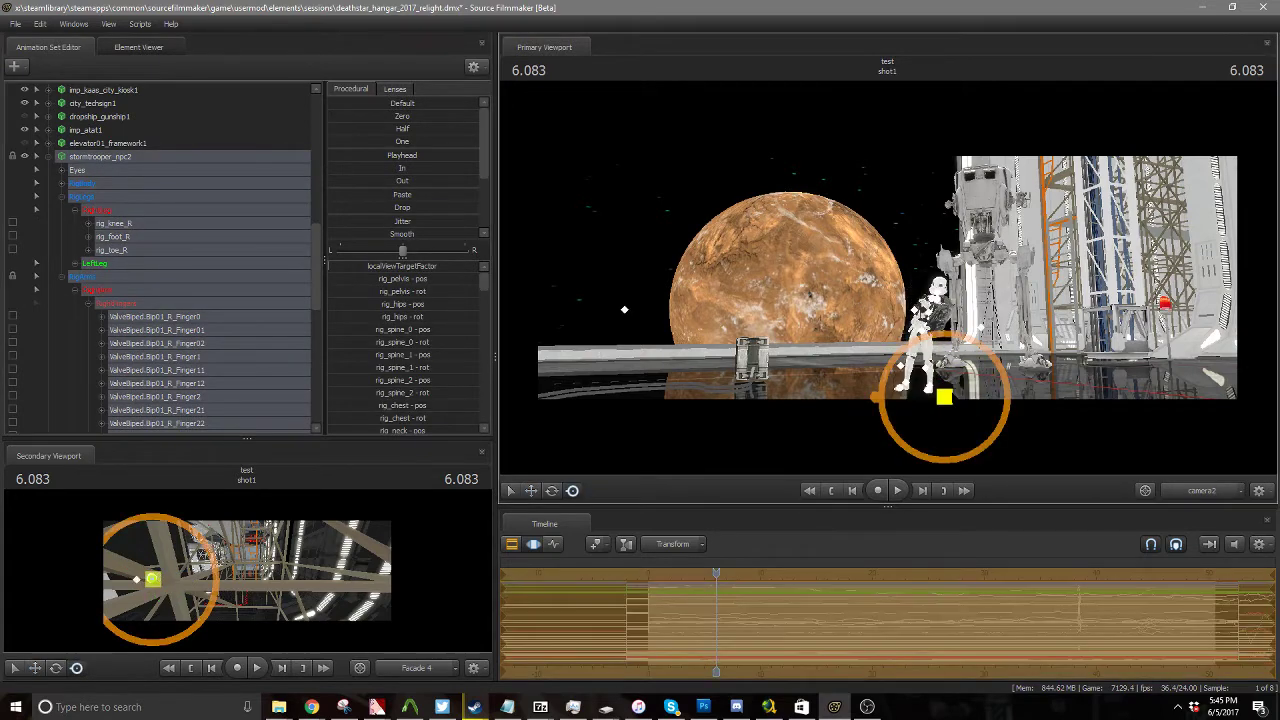
key("ctrl+z")
right_click(932, 377)
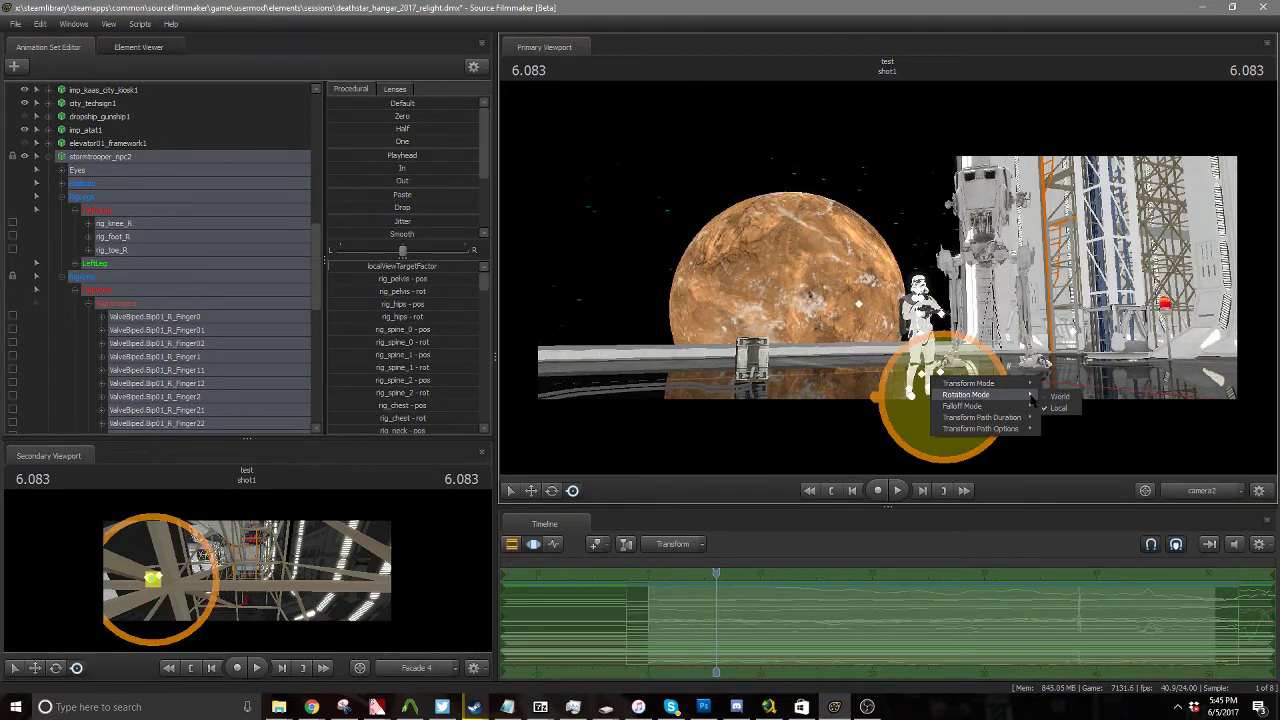
left_click(1055, 396)
mouse_move(974, 405)
left_mouse_down()
mouse_move(943, 396)
mouse_move(943, 374)
mouse_move(949, 412)
mouse_move(931, 477)
mouse_move(928, 462)
mouse_move(912, 490)
mouse_move(912, 550)
mouse_move(806, 430)
left_mouse_up()
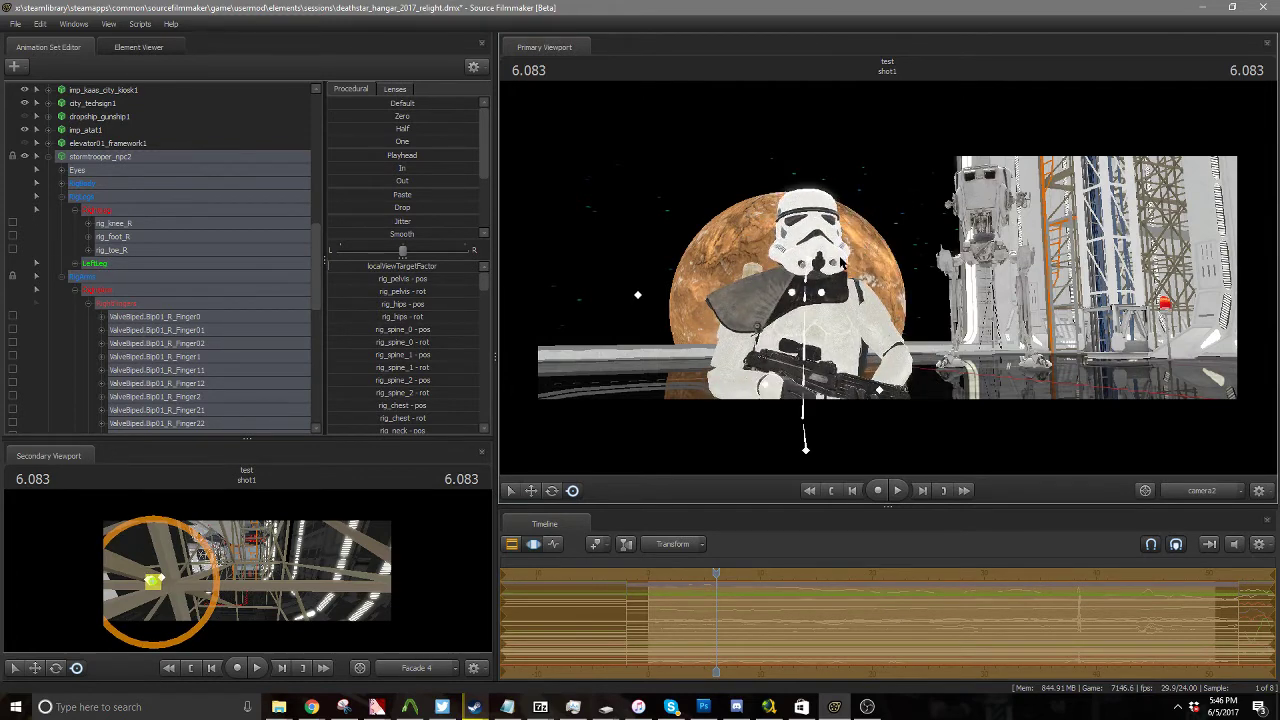
Step: Center the pivot in view and turn the stormtrooper at an angle to the camera, in front of the planet
right_click(797, 324)
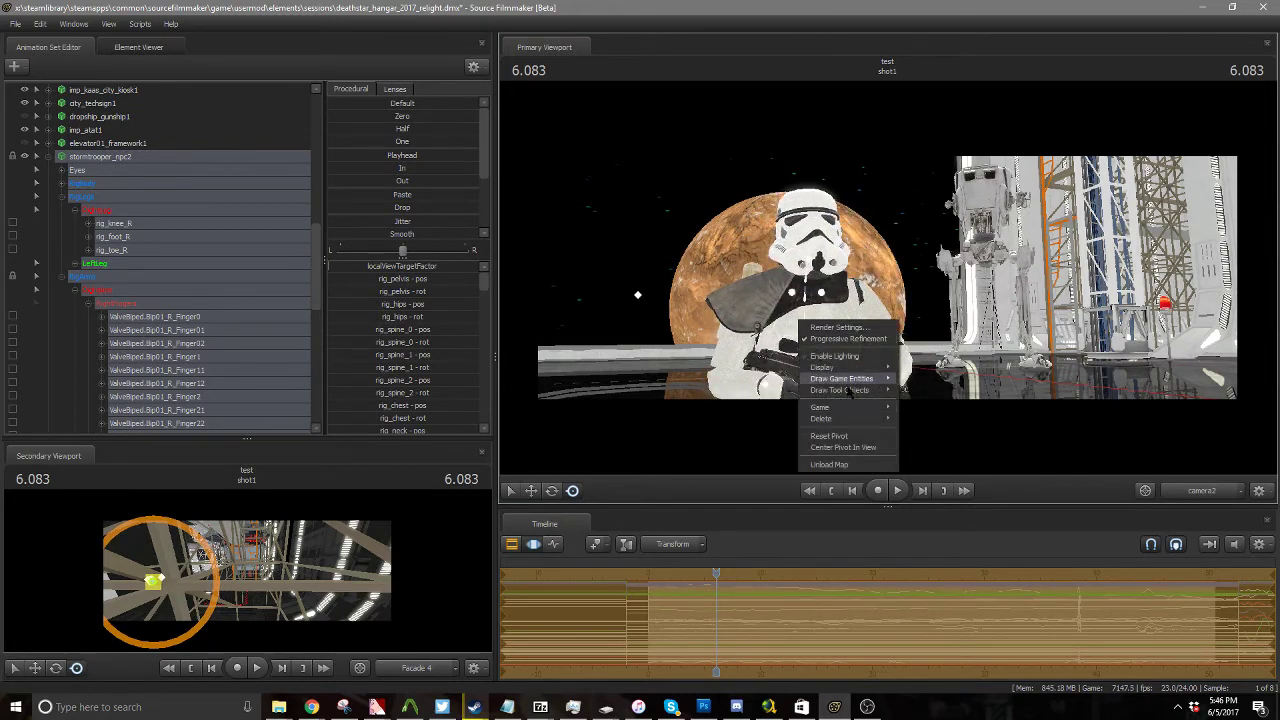
left_click(843, 447)
left_click_drag(921, 301, 891, 264)
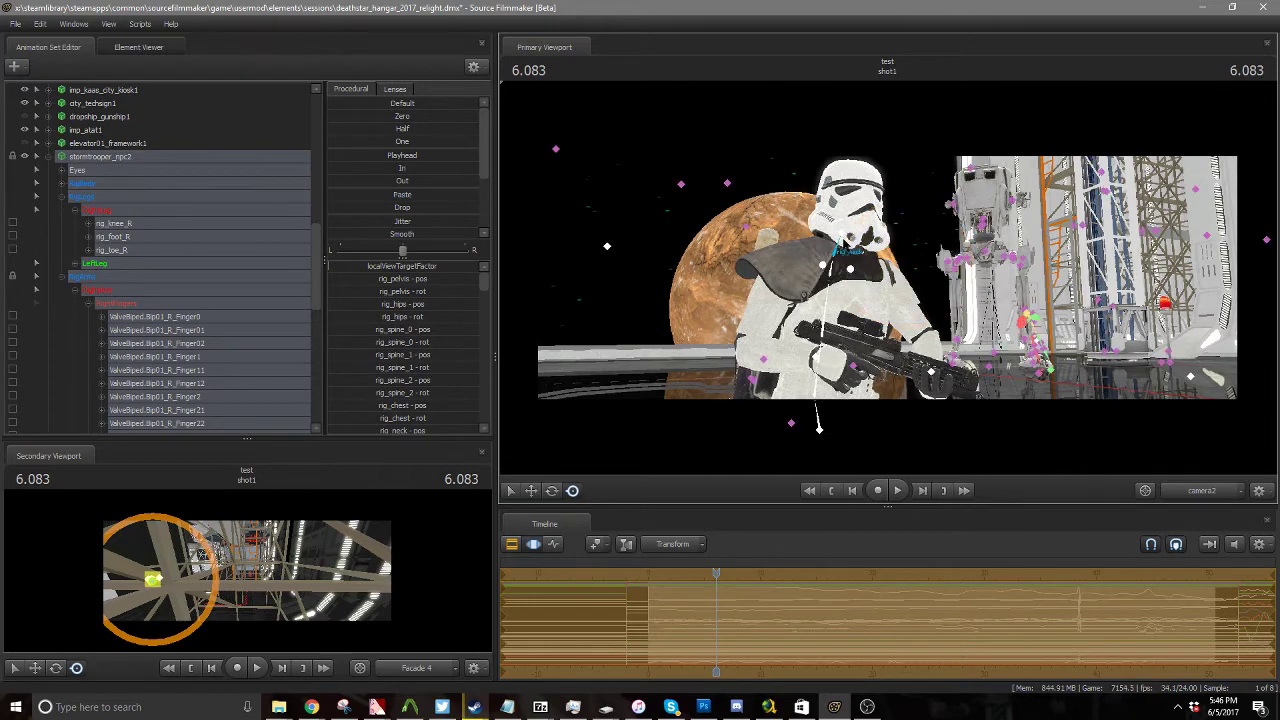
Step: Rotate the stormtrooper's rig_neck and rig_head controls so the helmet faces the camera
left_click(843, 247, "ctrl")
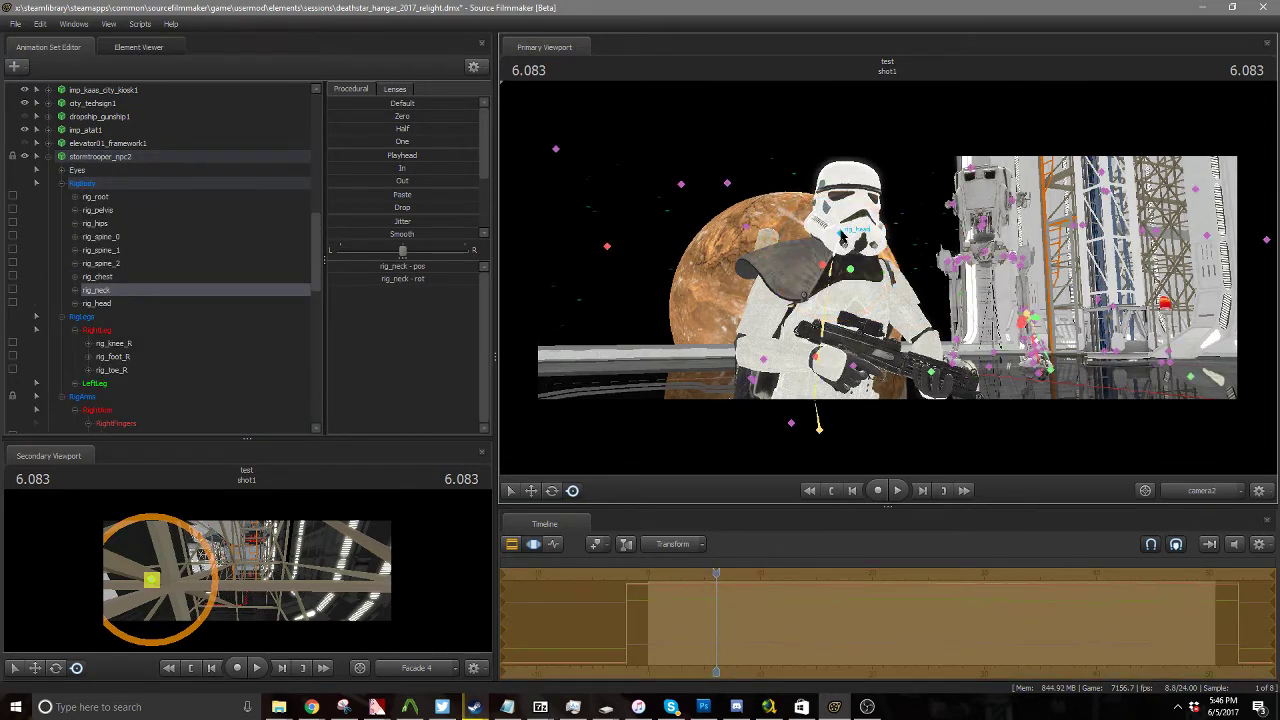
left_click(866, 227, "ctrl")
left_click_drag(868, 232, 860, 229)
Step: Rotate the AT-ST in the background with its rootTransform control and turn its head using the neck control
left_click(990, 365, "ctrl")
key("w")
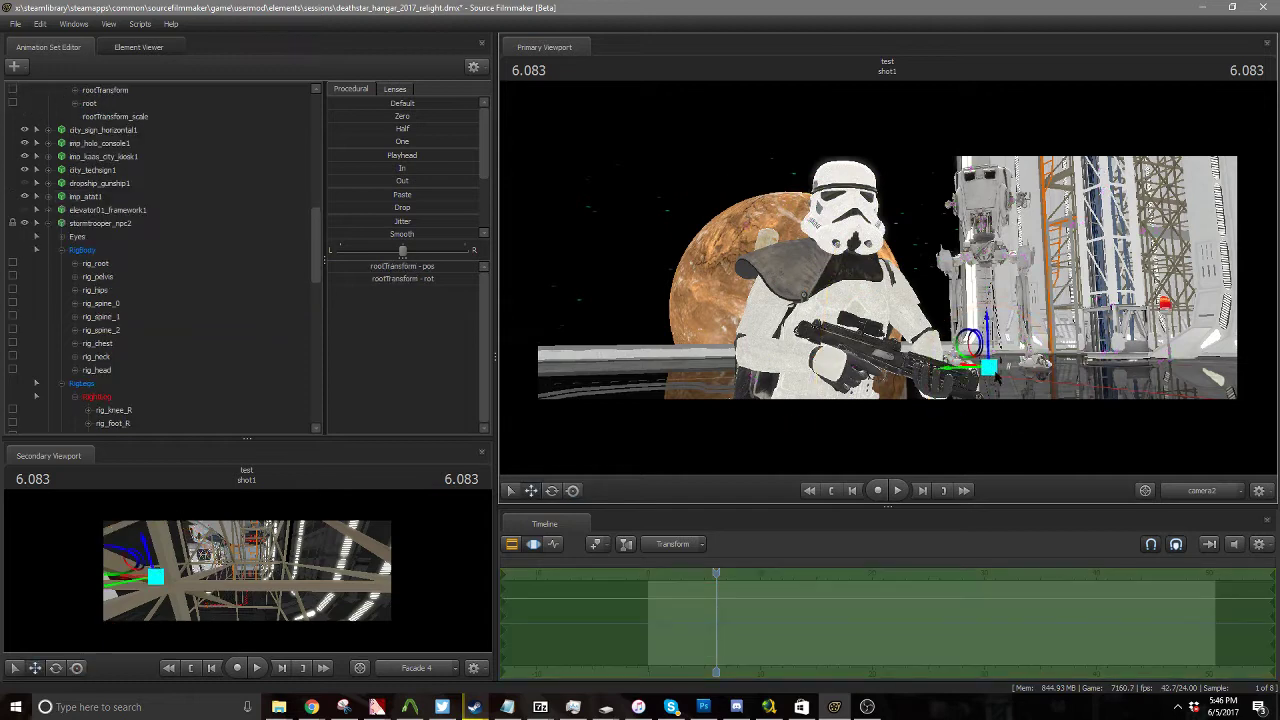
key("e")
left_click_drag(1002, 371, 983, 372)
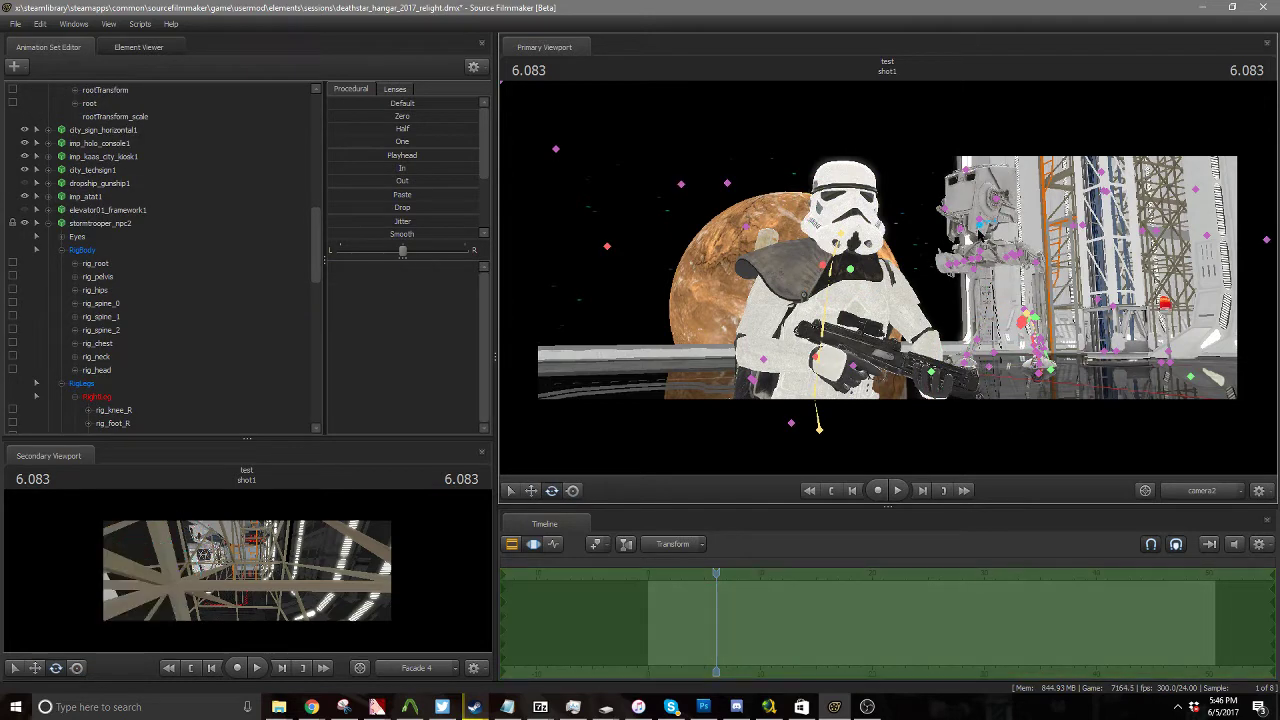
left_click(980, 226, "ctrl")
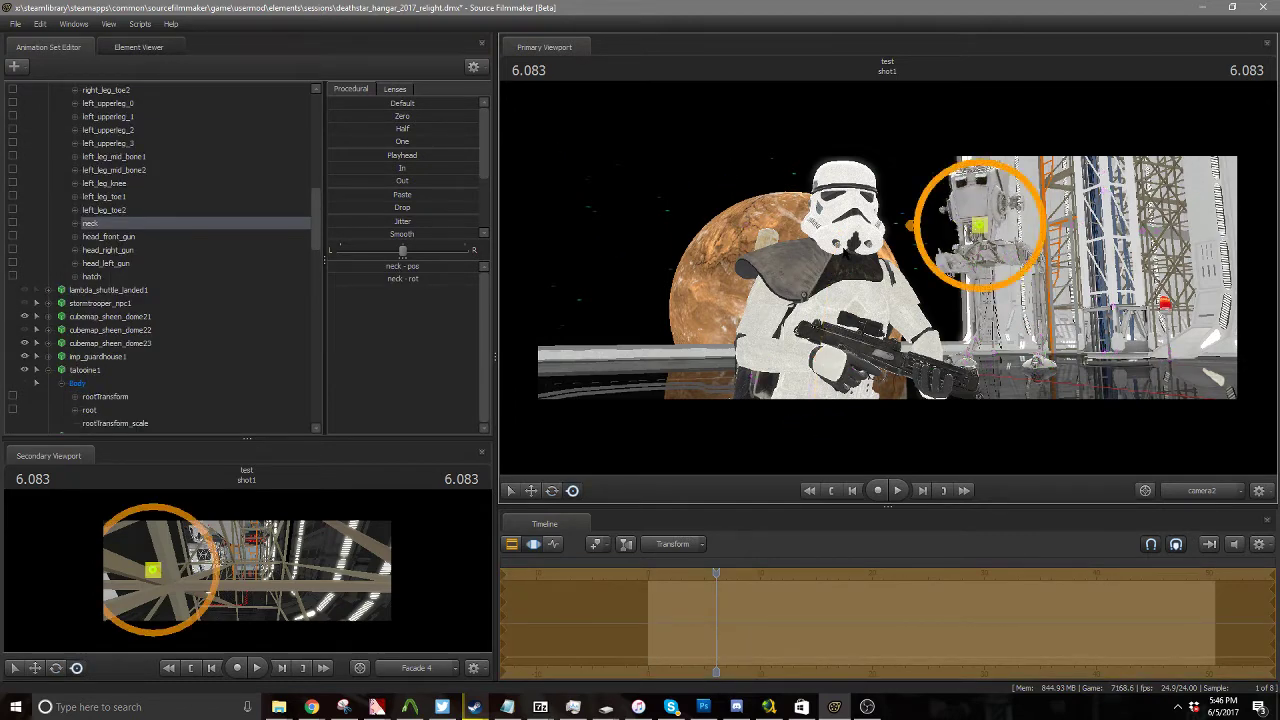
left_click(738, 384)
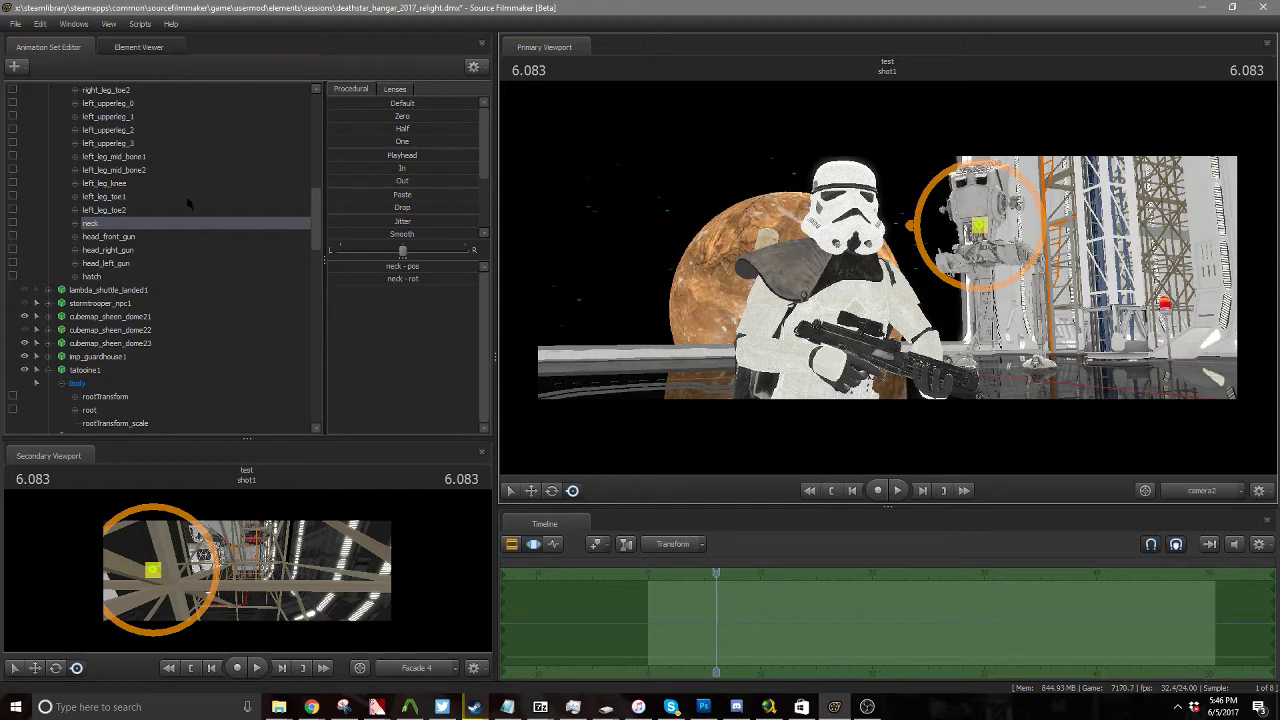
Step: Reselect camera2, pull it back to reframe the stormtrooper and the AT-ST, and re-enable scene lighting
scroll(105, 178, "up", 10)
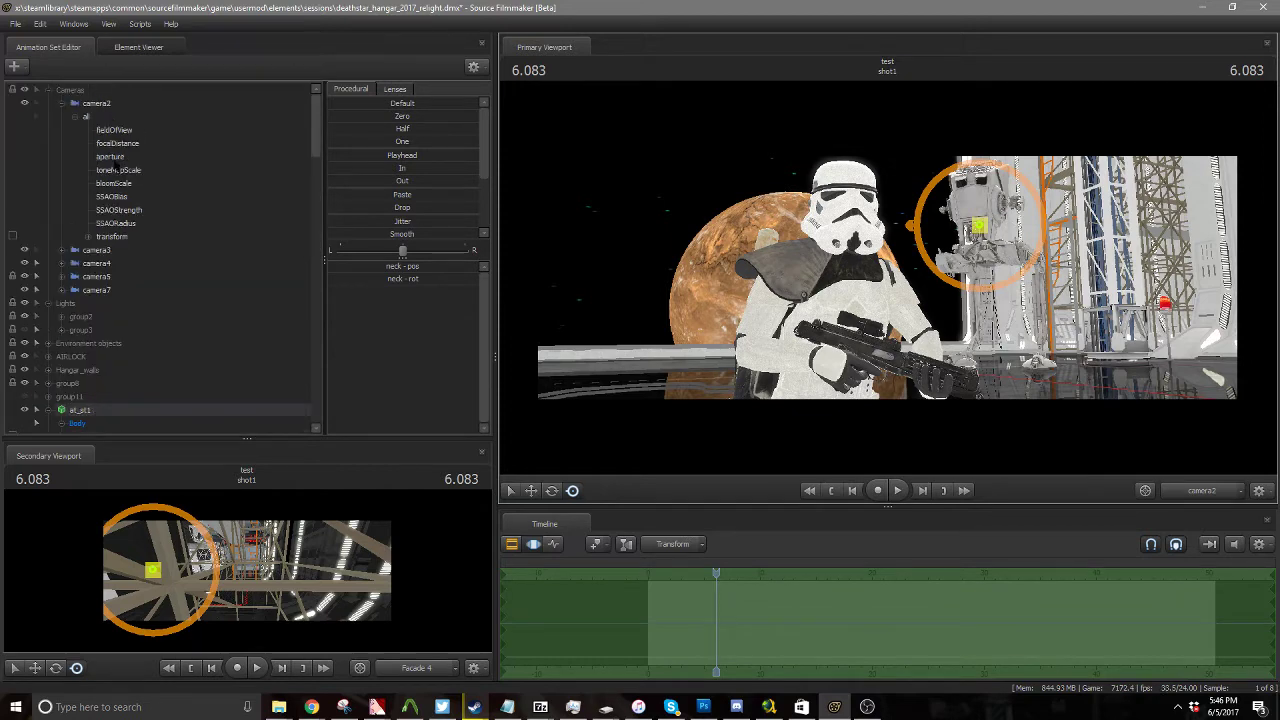
left_click(109, 116)
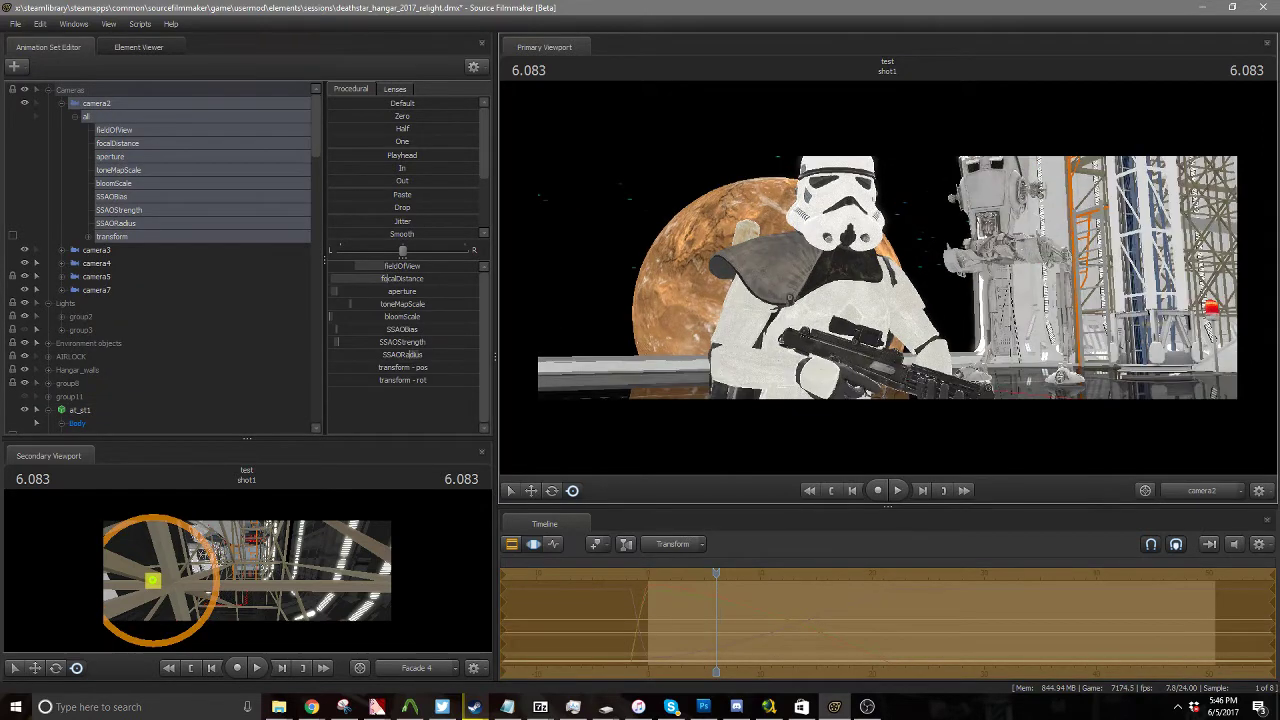
key("s")
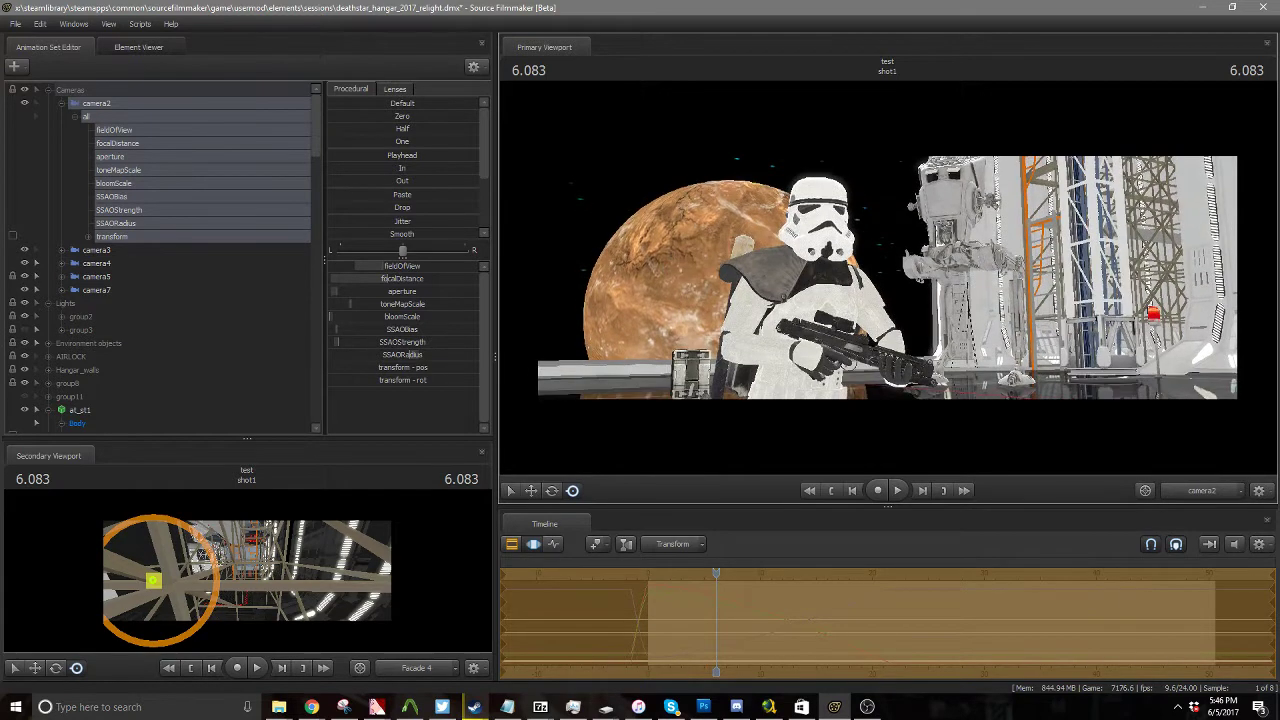
right_click(891, 282)
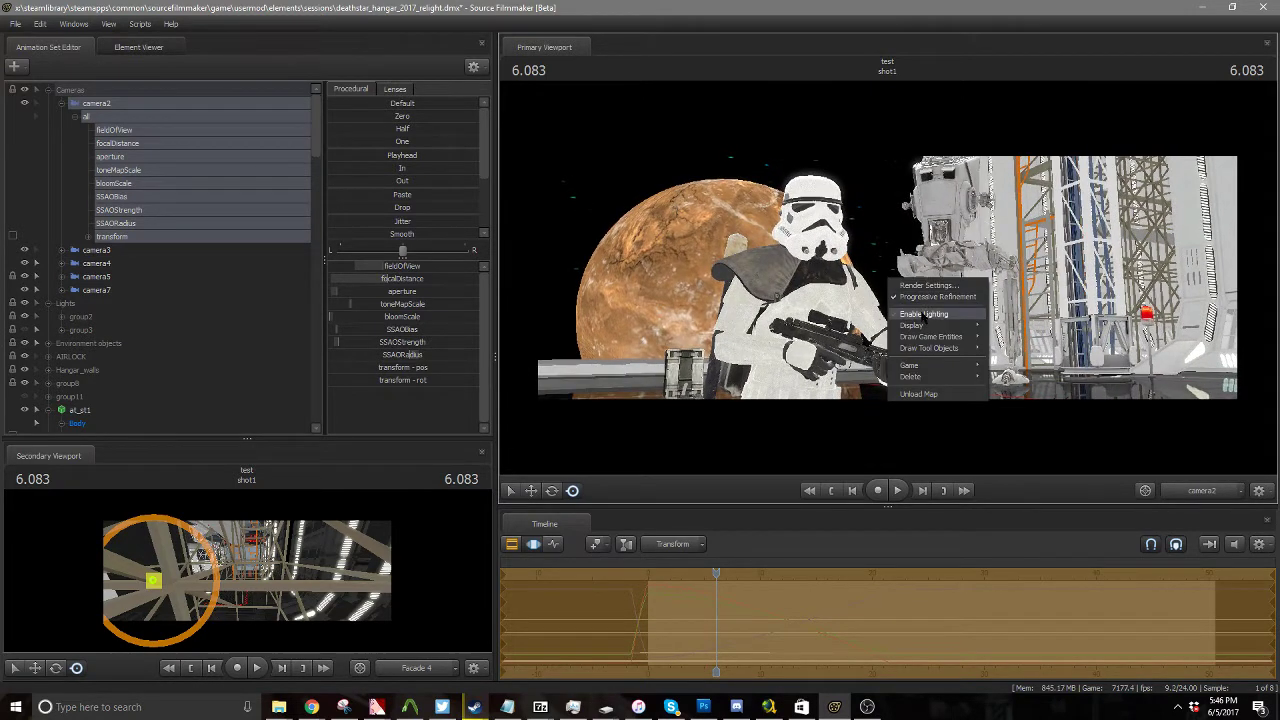
left_click(924, 314)
key("d")
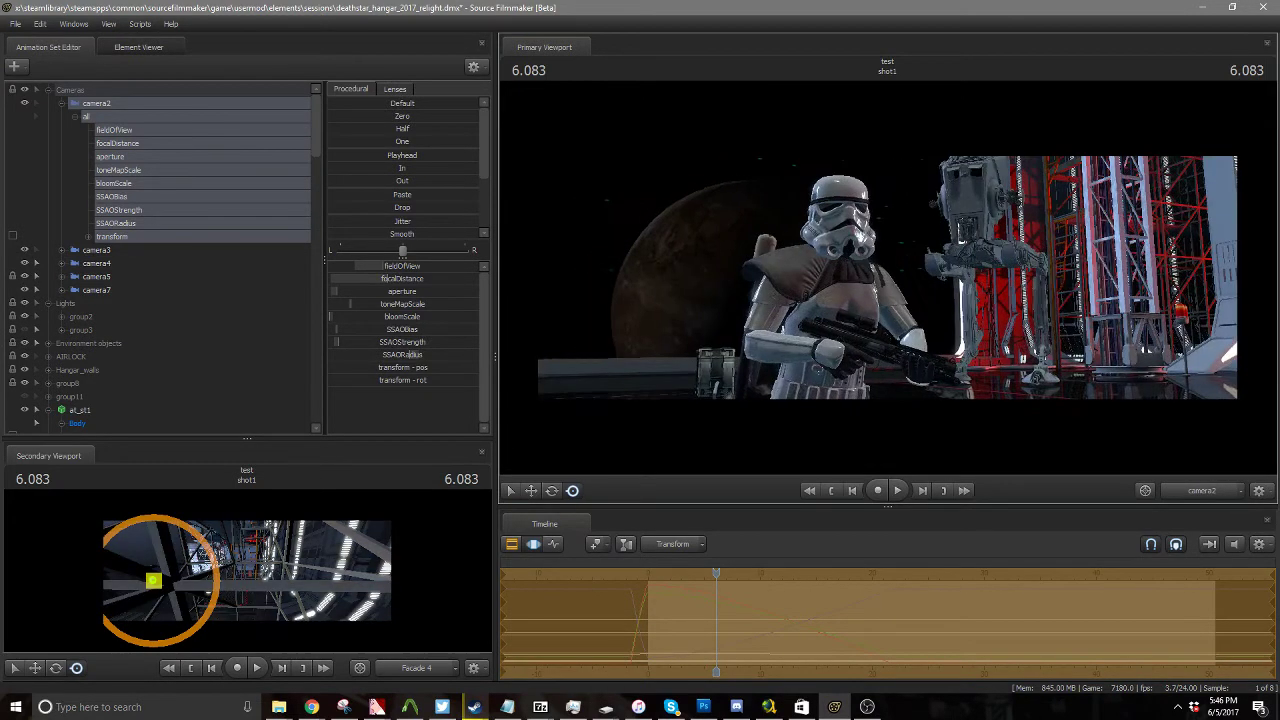
Step: Move camera2 to frame the stormtrooper in front of the planet, with the AT-ST standing clear in the background
key("a")
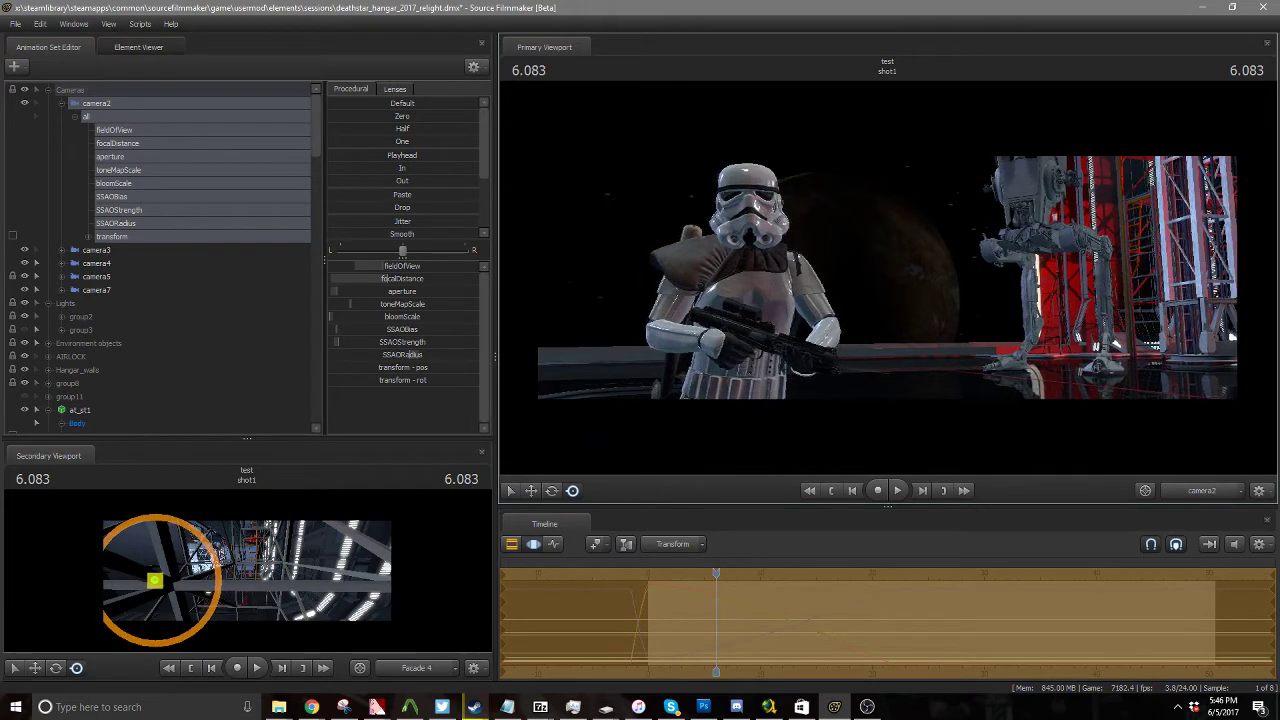
key("w")
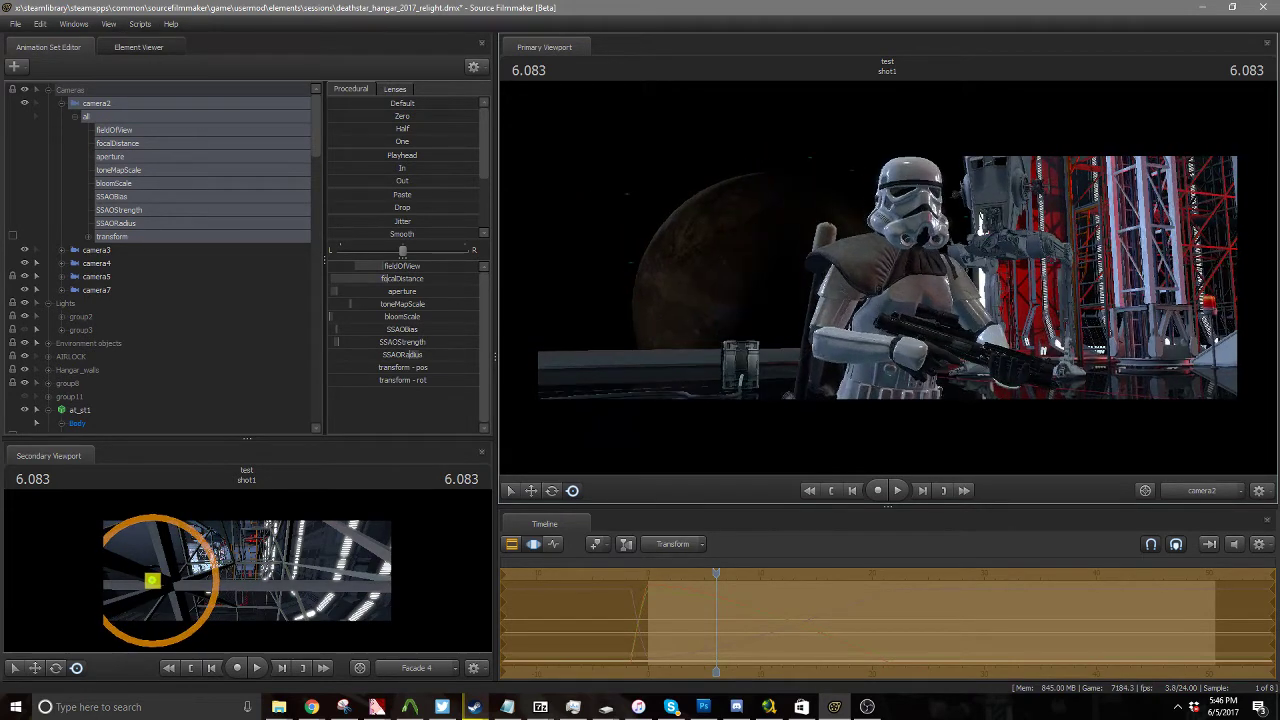
key("a")
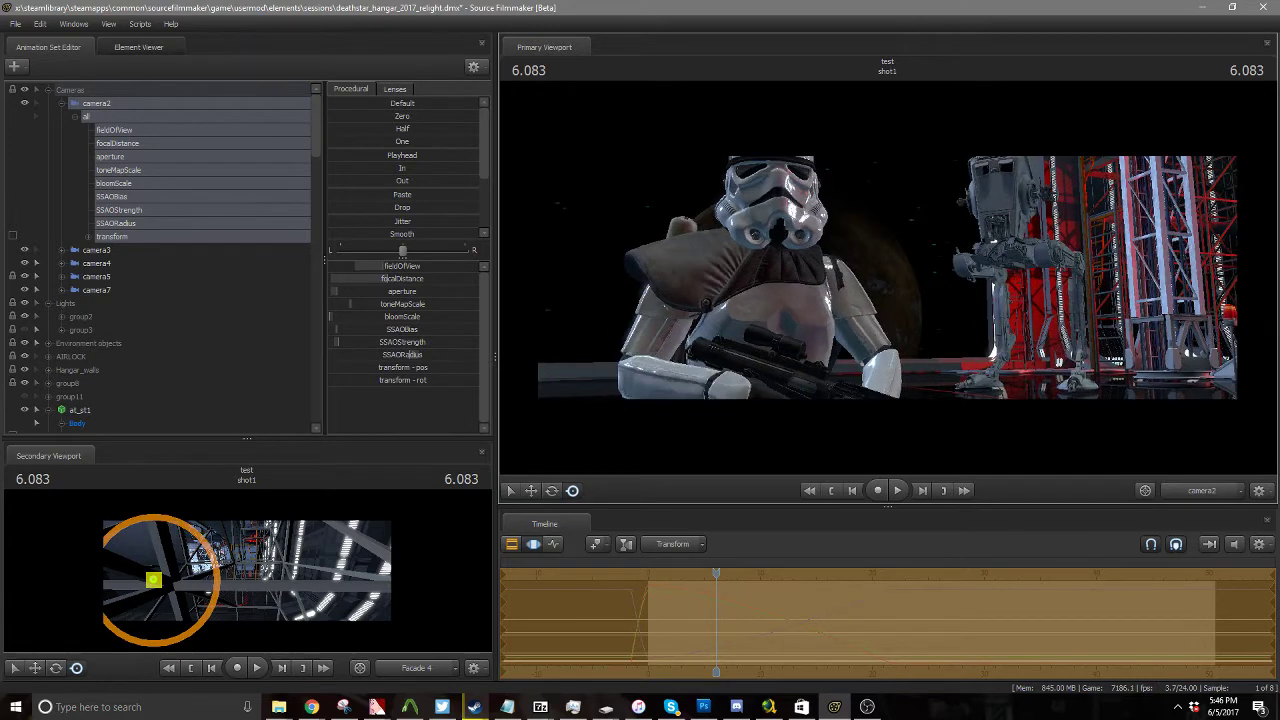
key("s")
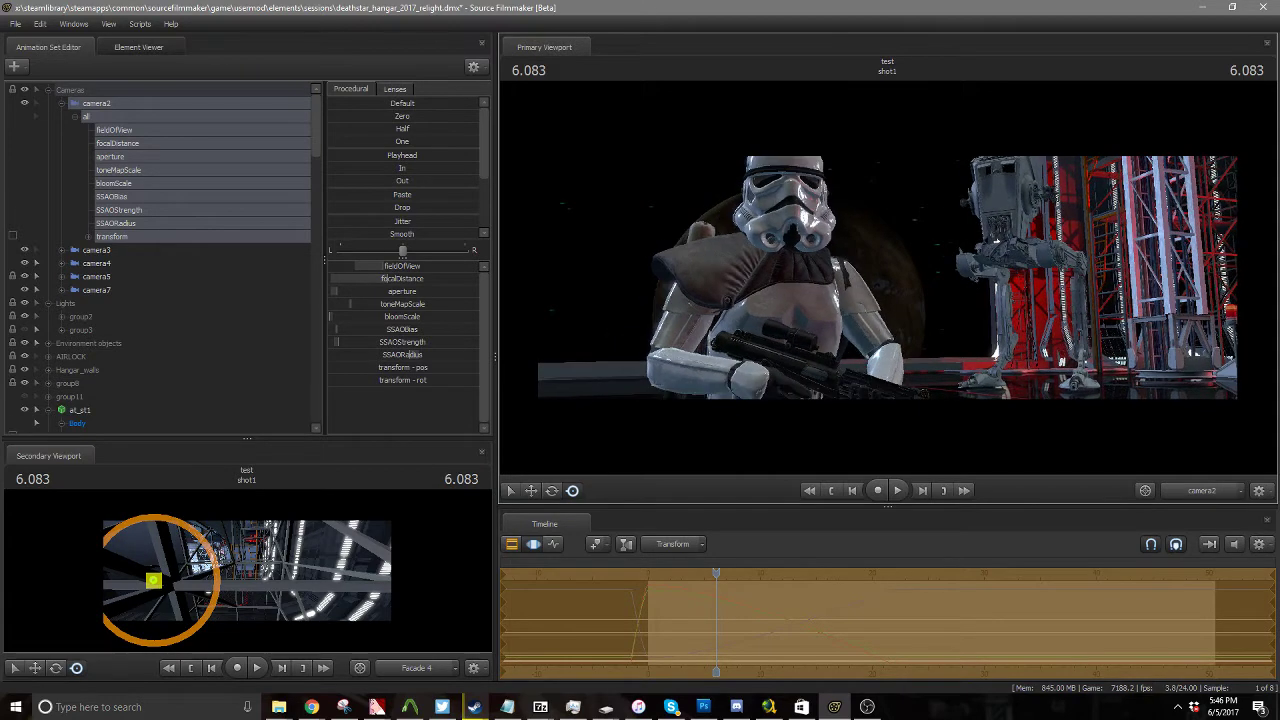
Step: Compare the shot under the group3 and group2 lights by toggling their visibility, ending with only group2 on
left_click(25, 316)
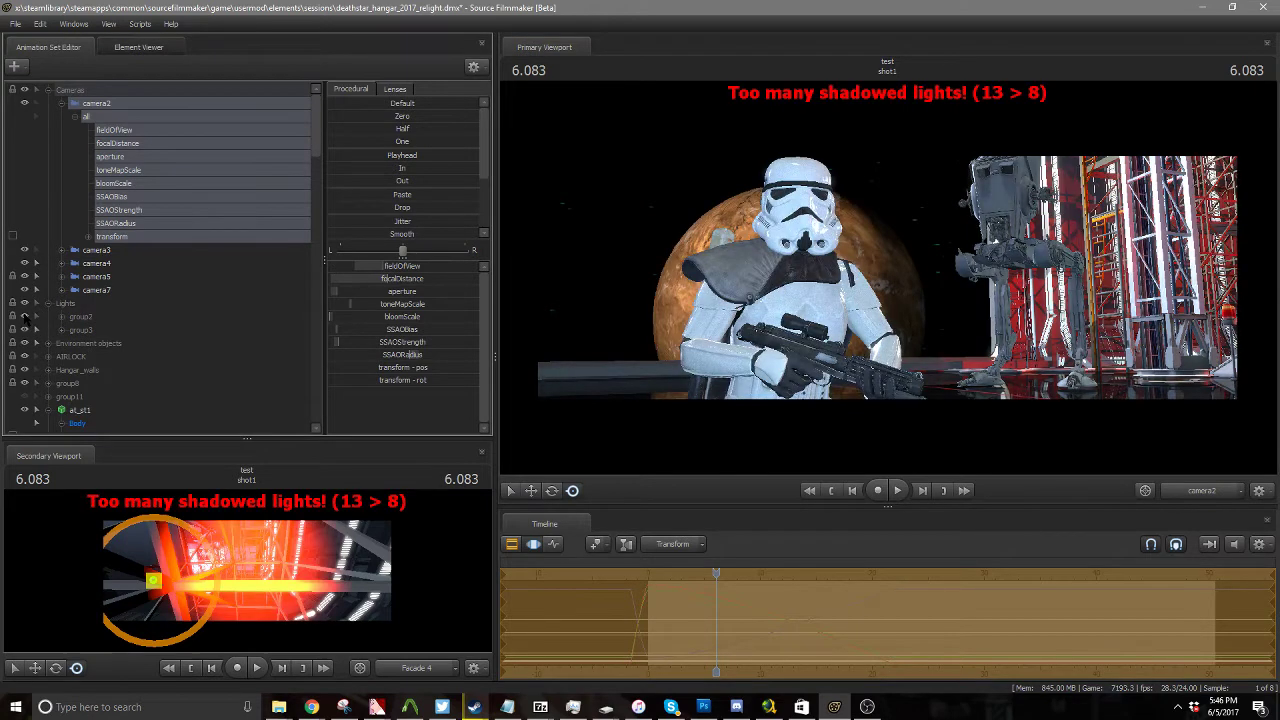
left_click(25, 316)
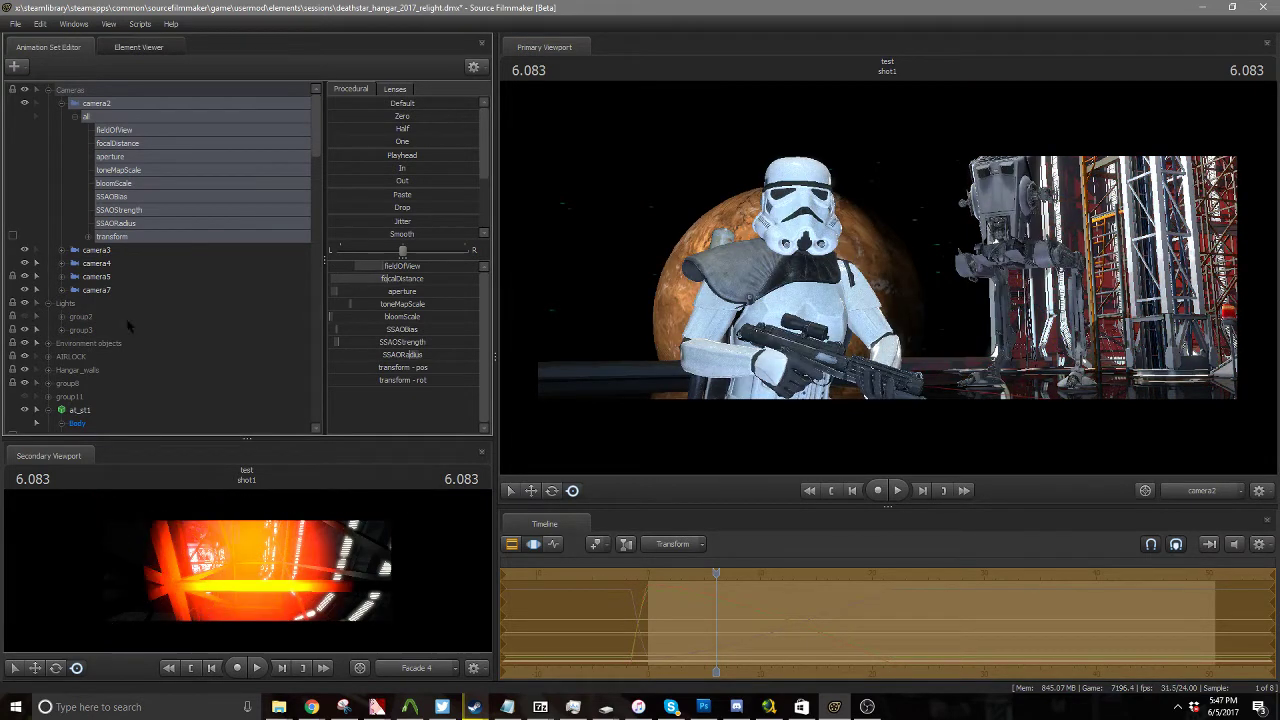
key("space")
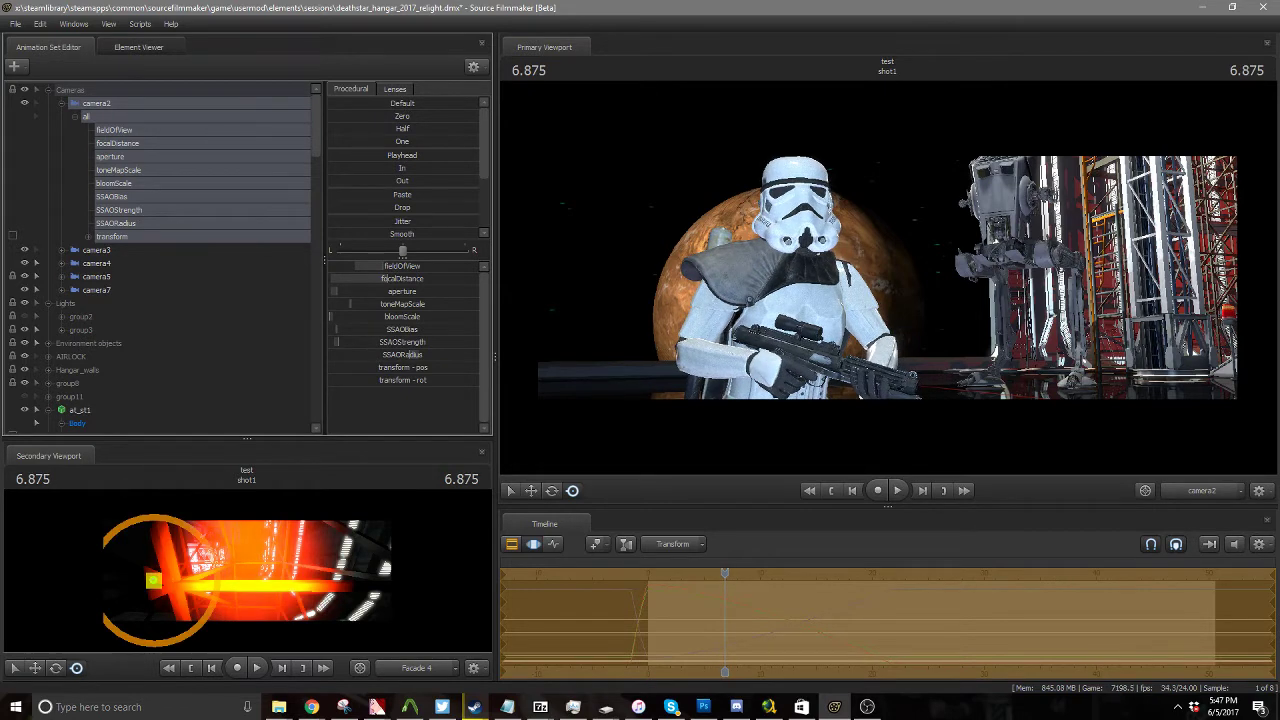
left_click(25, 317)
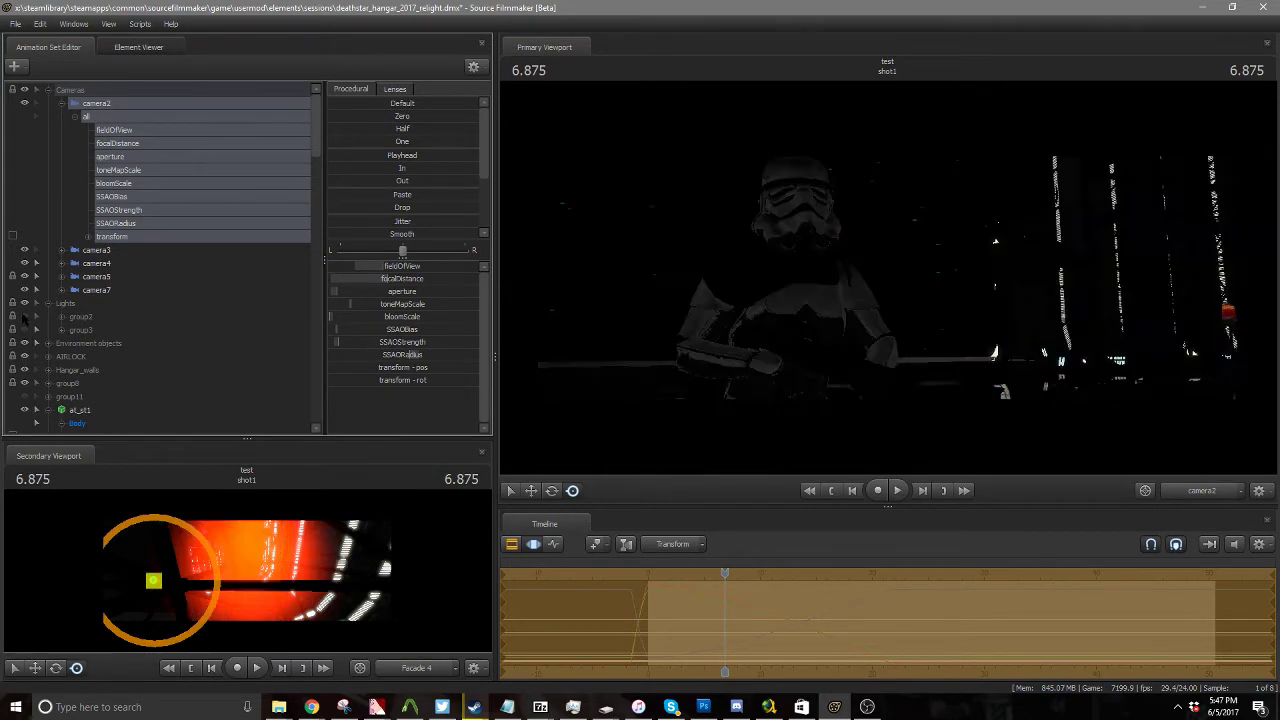
left_click(25, 316)
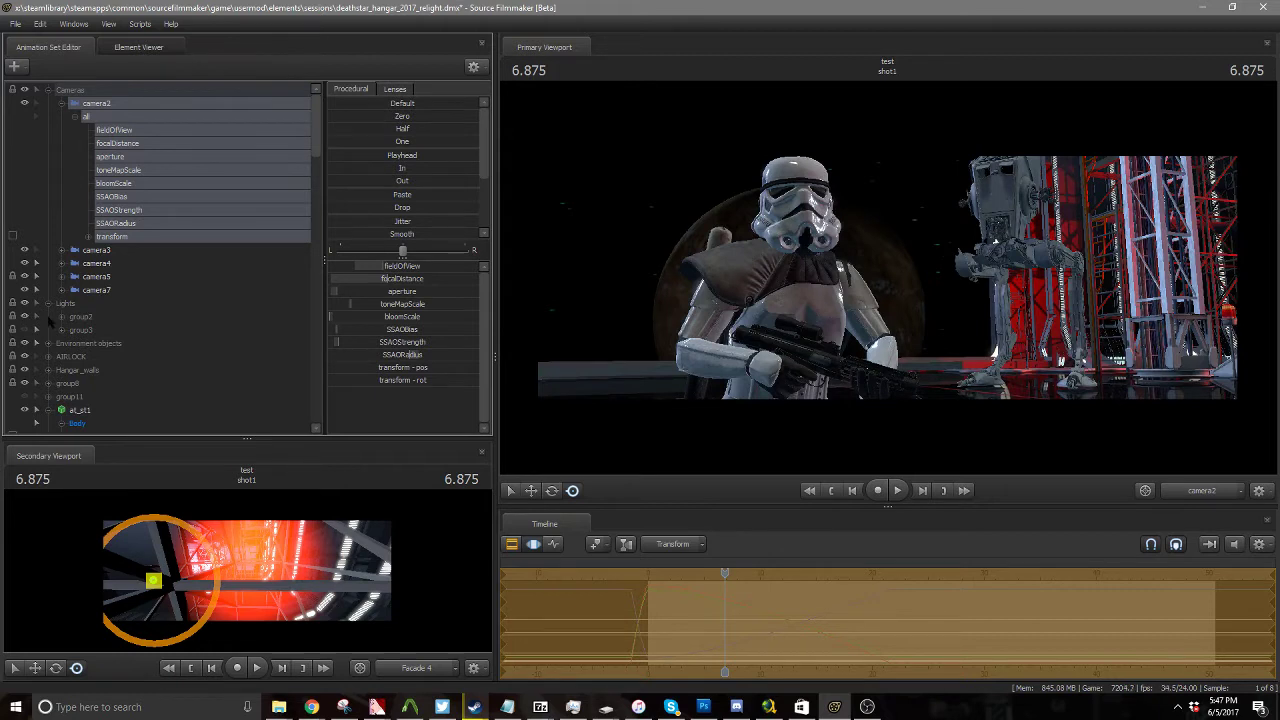
Step: Expand the group2 lights and move Hanger_Top_light out of the group into the Cameras group
left_click(62, 317)
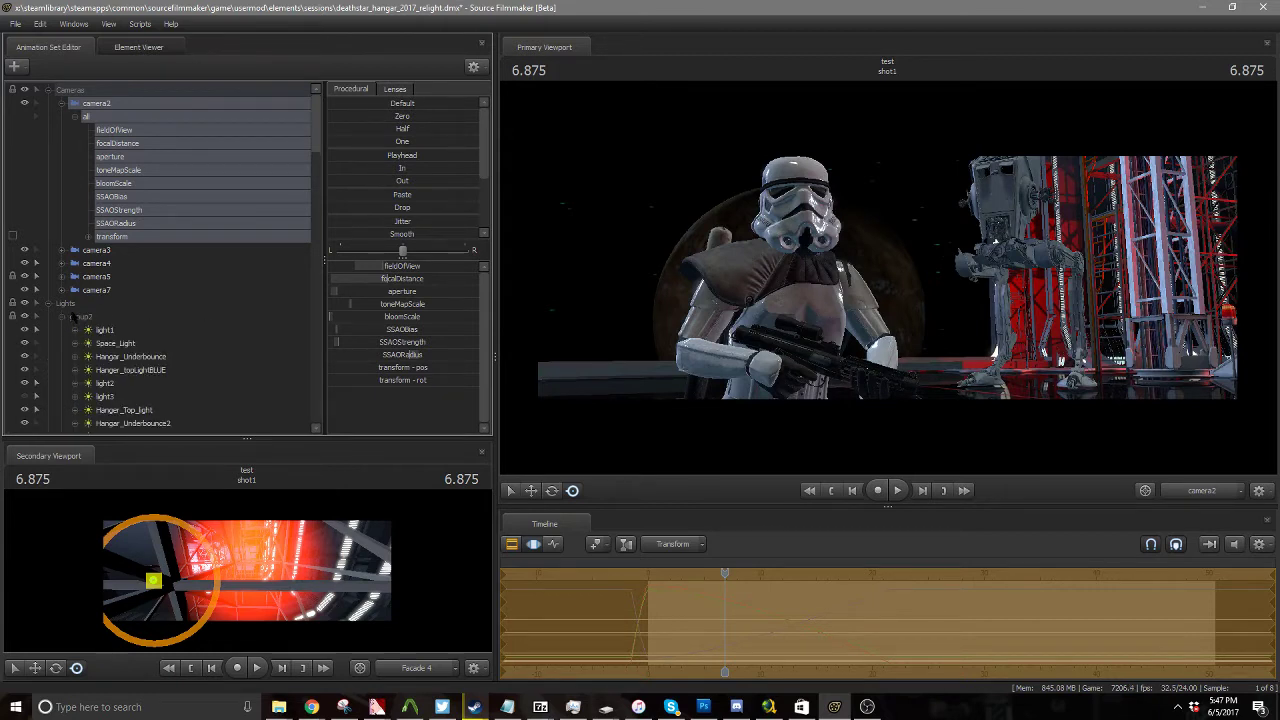
scroll(73, 317, "down", 3)
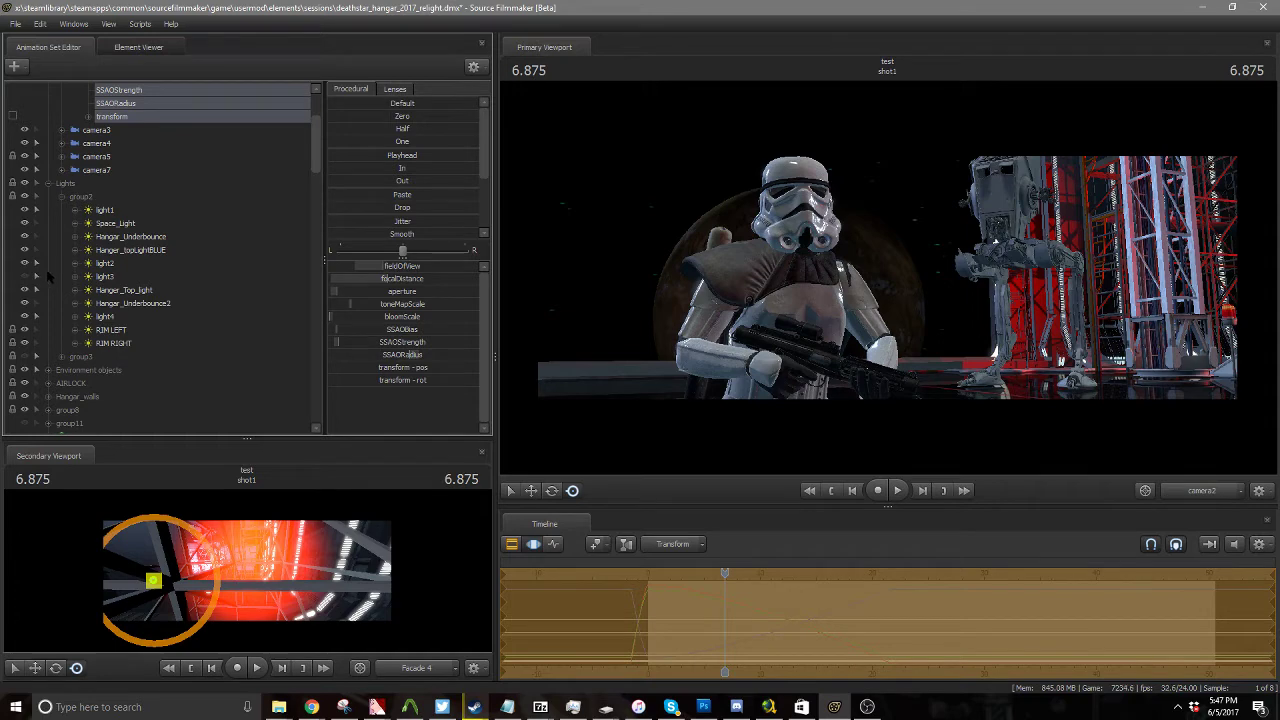
left_click(153, 289)
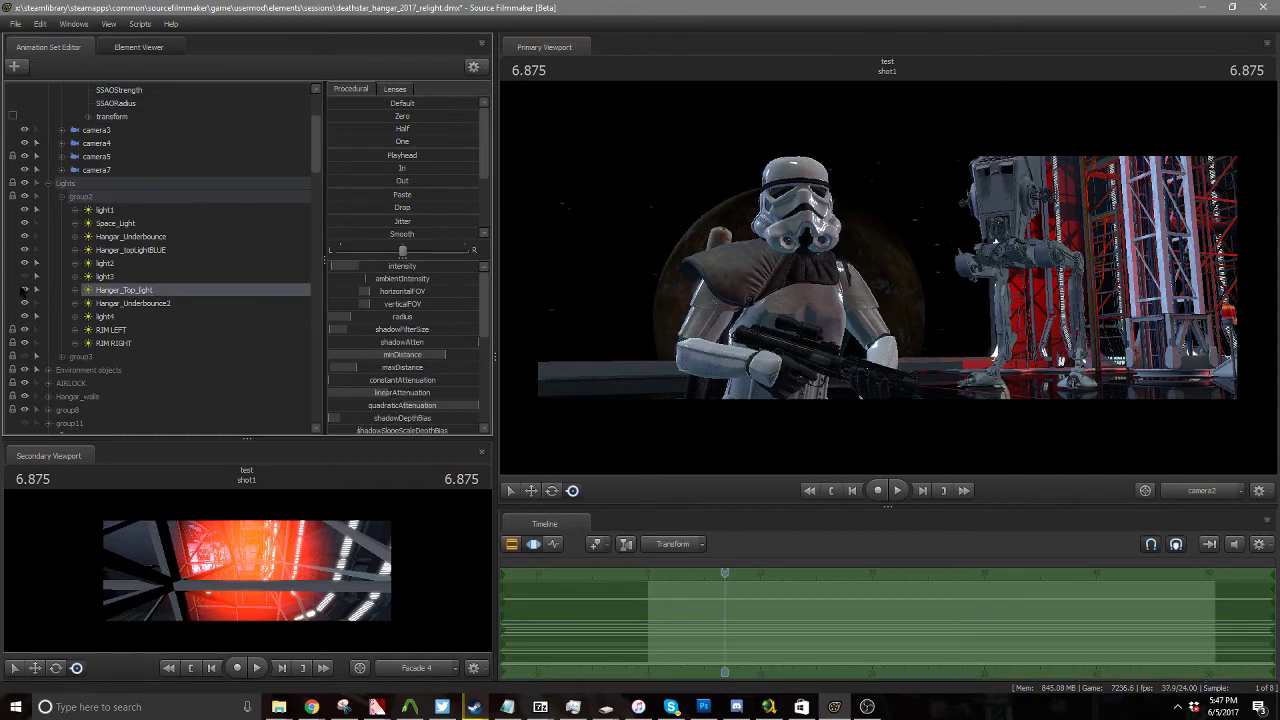
left_click(24, 289)
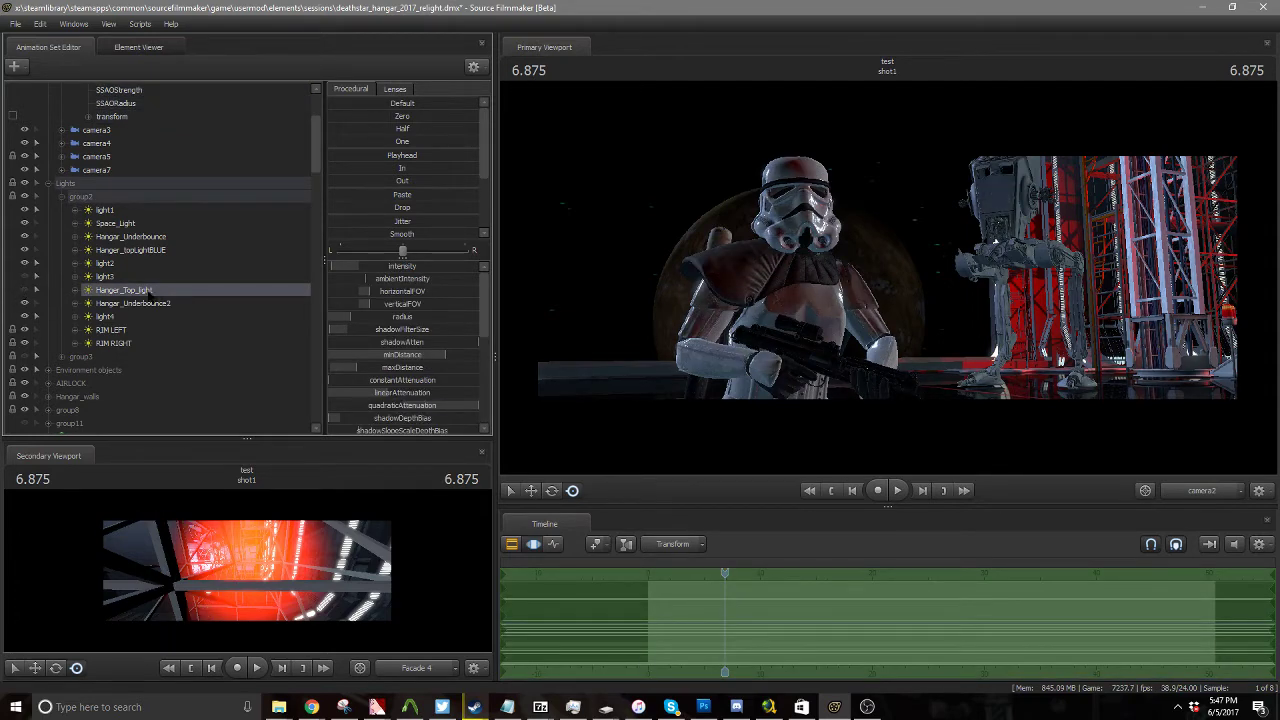
left_click_drag(150, 290, 137, 183)
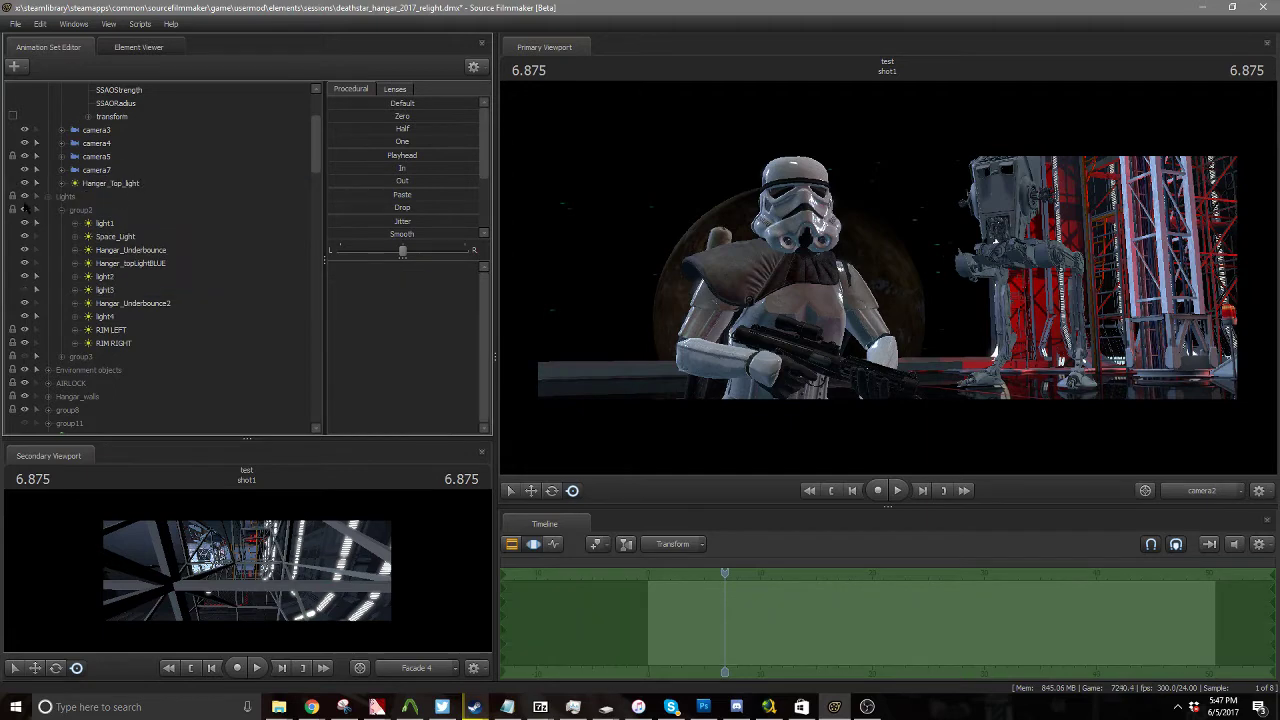
Step: Hide the Lights group to isolate Hanger_Top_light and toggle that light to check its effect on the shot
left_click(24, 196)
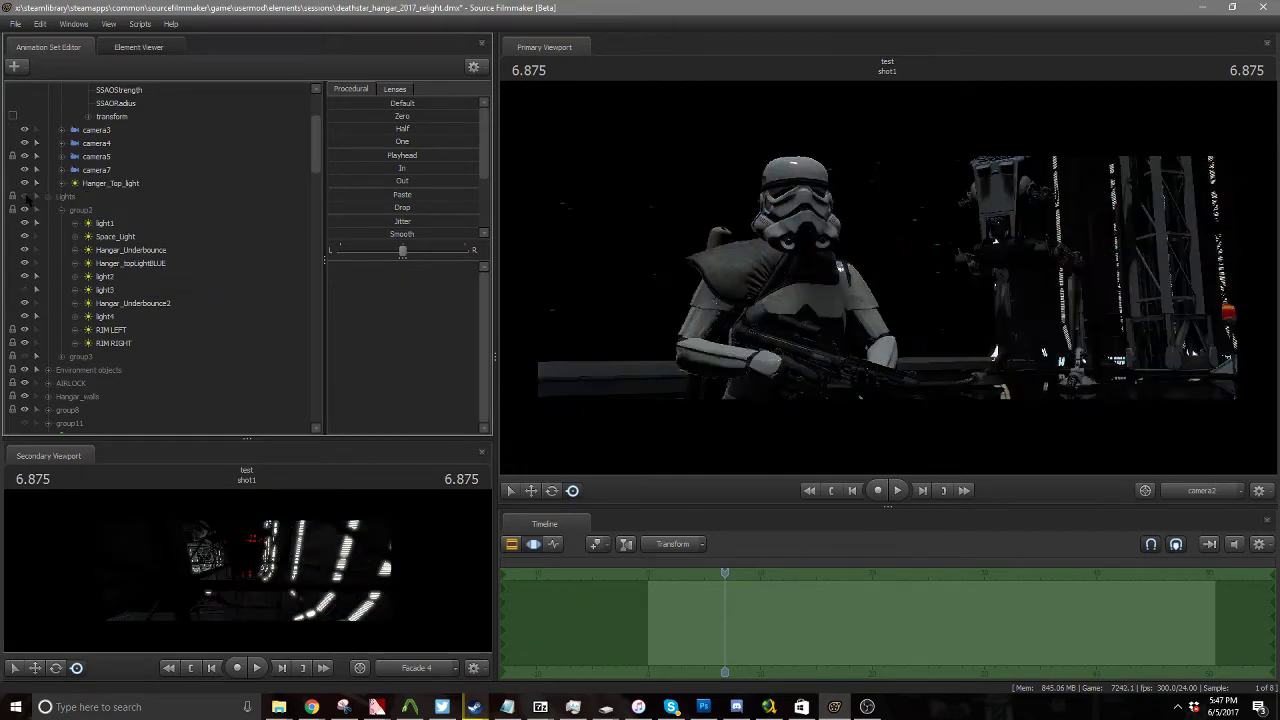
left_click(119, 186)
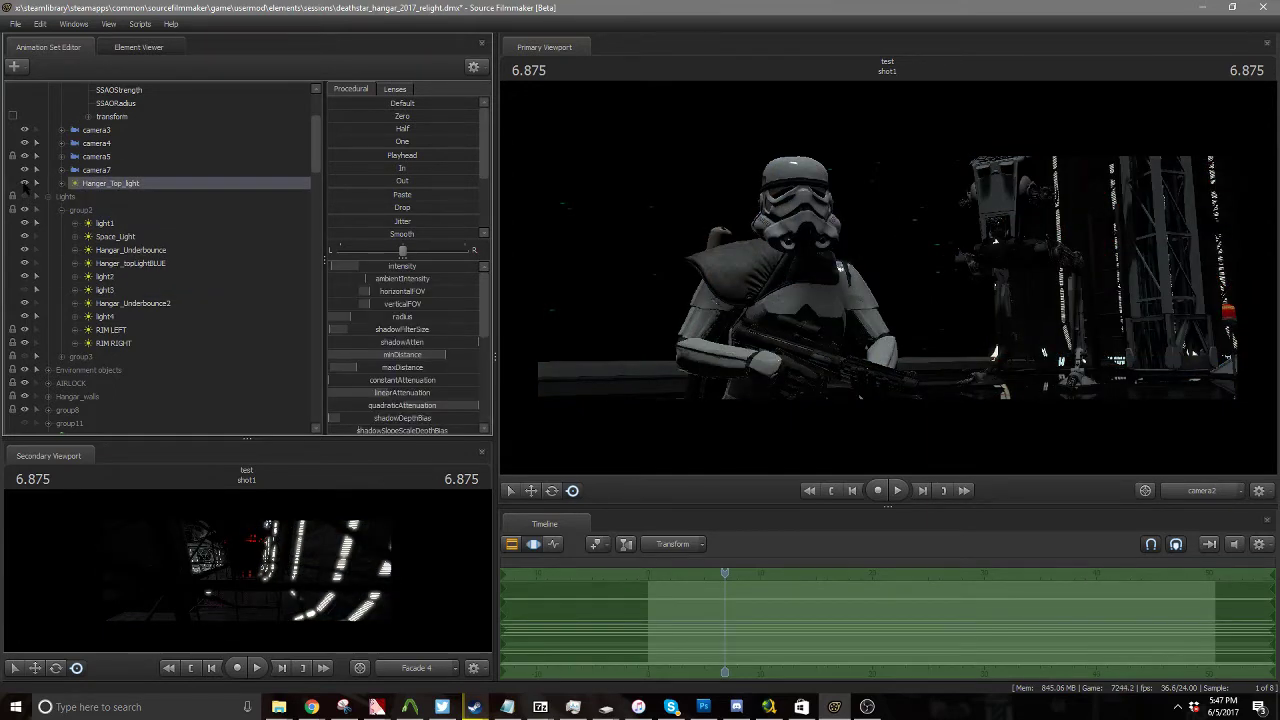
left_click(24, 184)
left_click(24, 184)
Step: Show the view from Hanger_Top_light in the secondary viewport and keep the light selected for editing
scroll(96, 195, "up", 1)
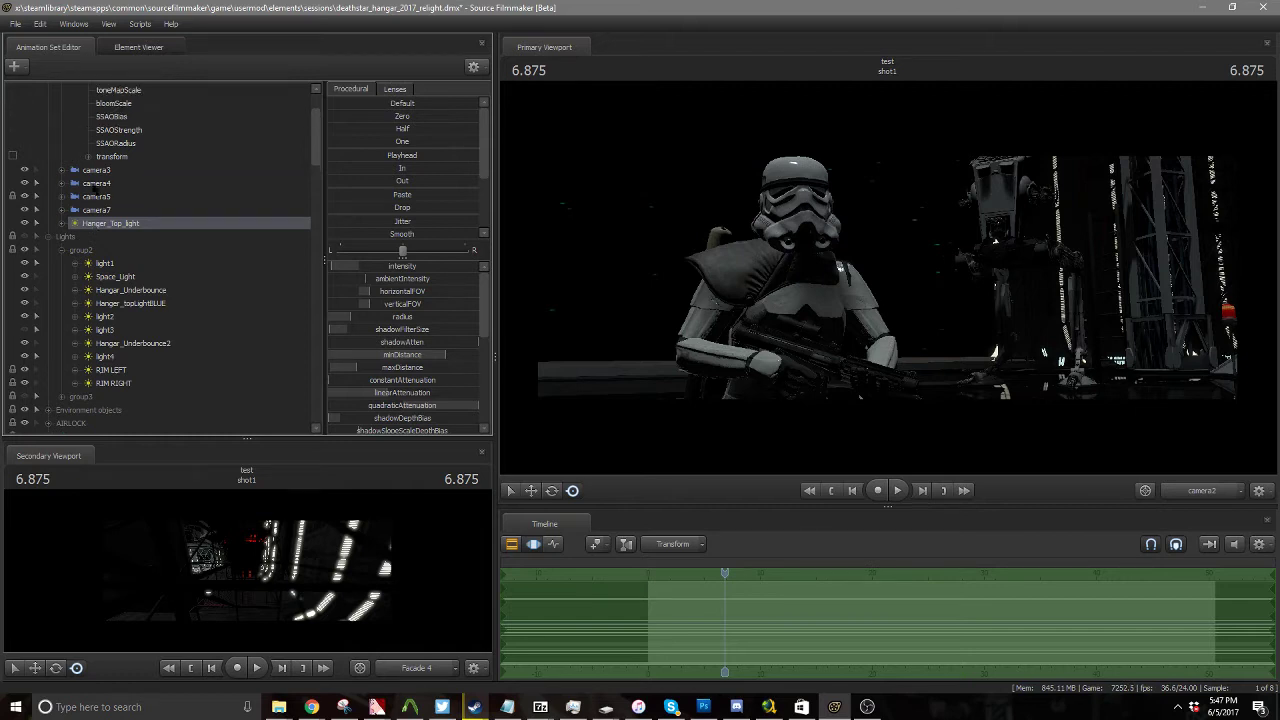
left_click_drag(102, 226, 287, 560)
scroll(61, 141, "up", 16)
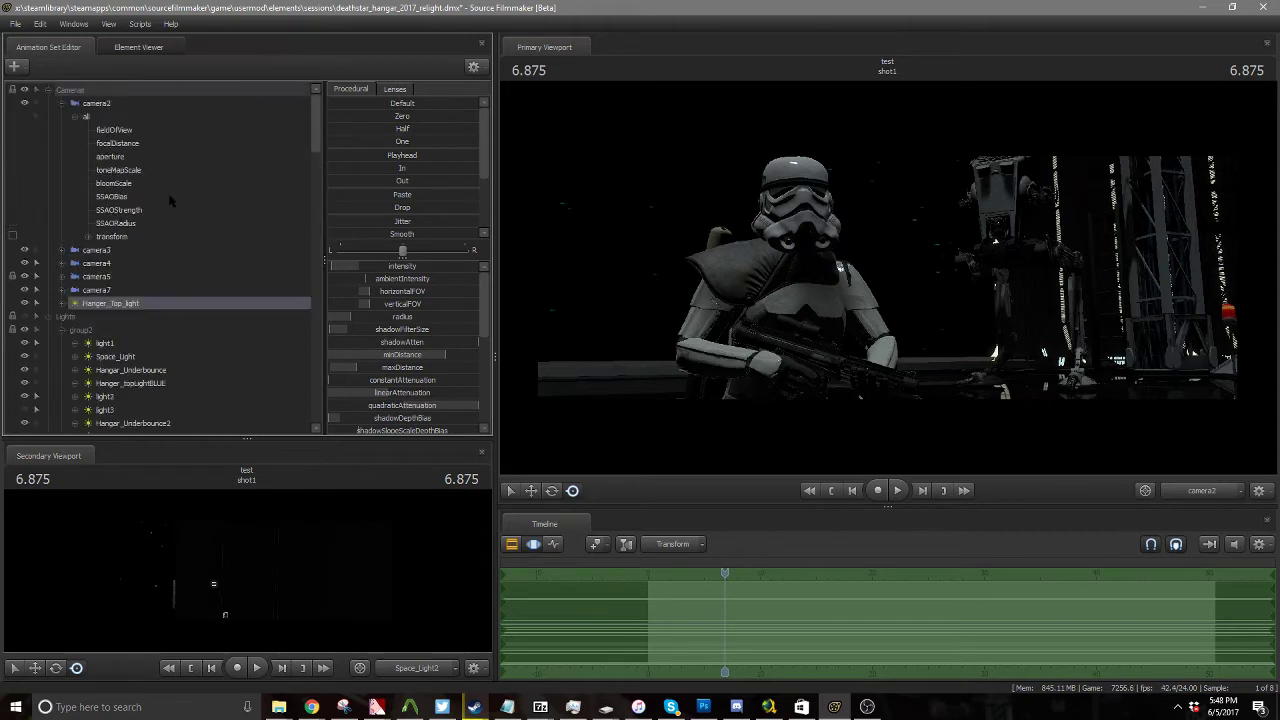
left_click(133, 296)
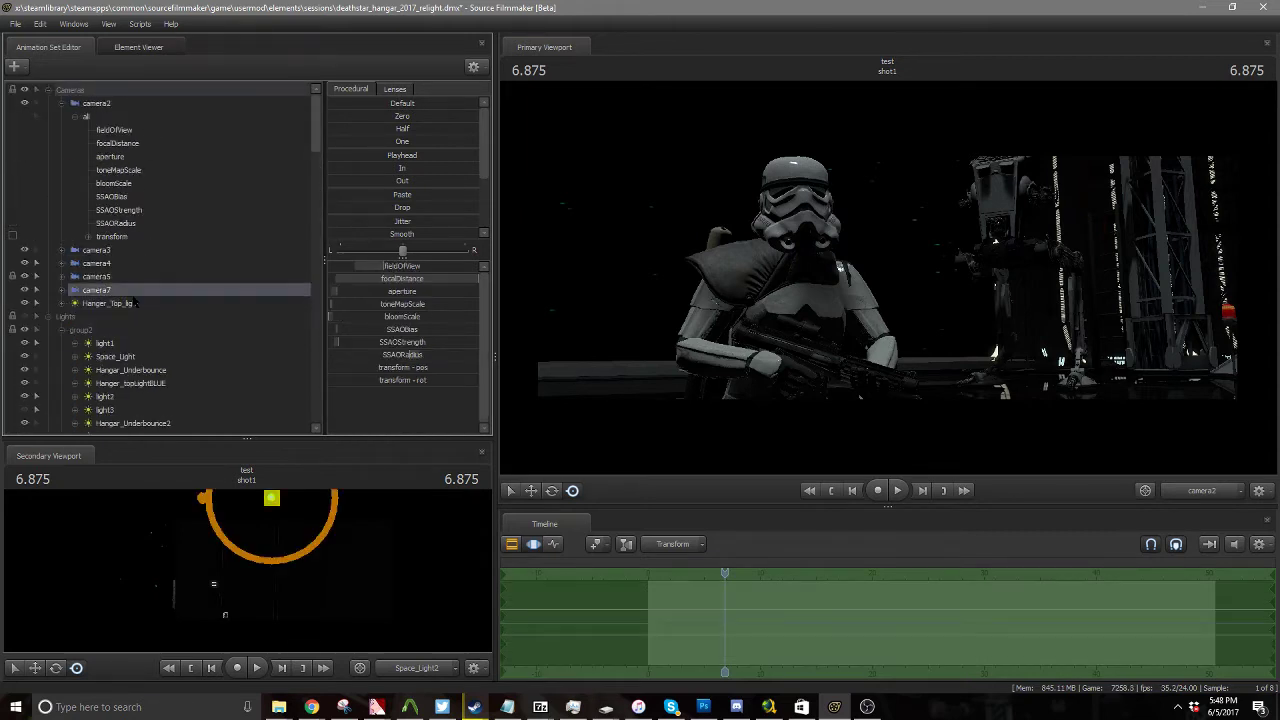
left_click(109, 313)
left_click(102, 302)
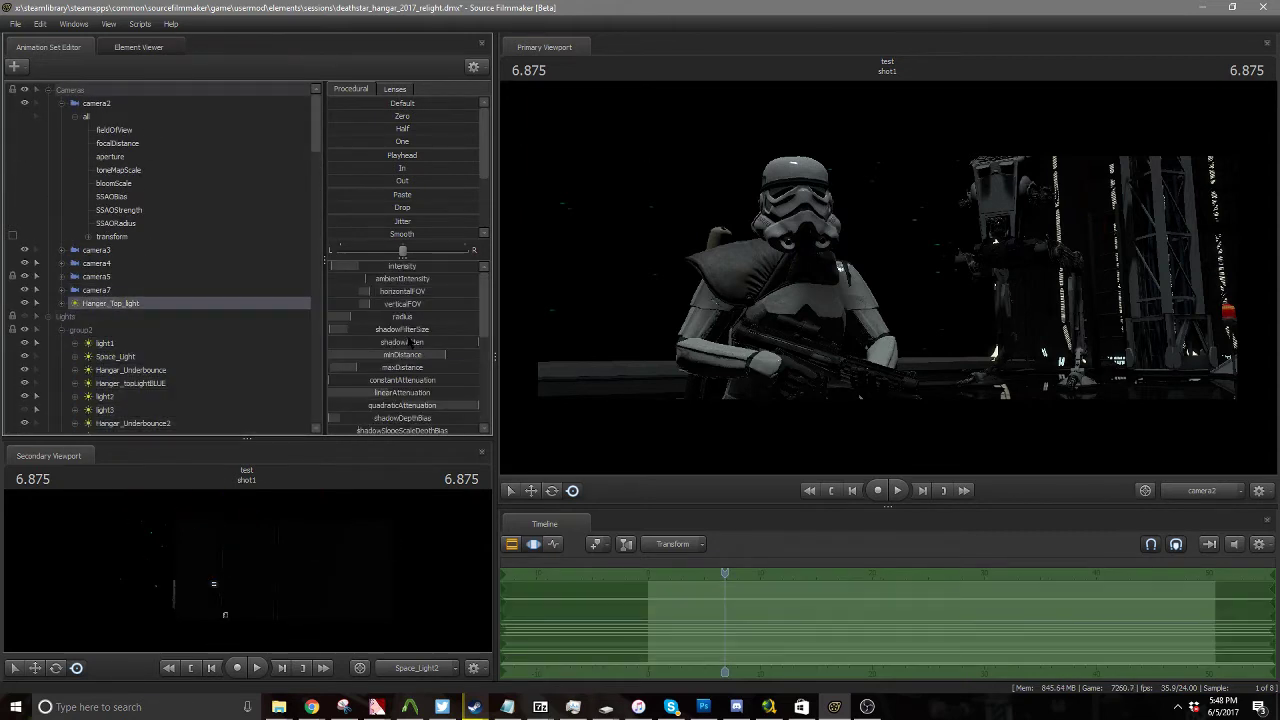
Step: Lower Hanger_Top_light's minDistance to near its minimum and widen its horizontal and vertical field of view
left_click_drag(445, 356, 344, 356)
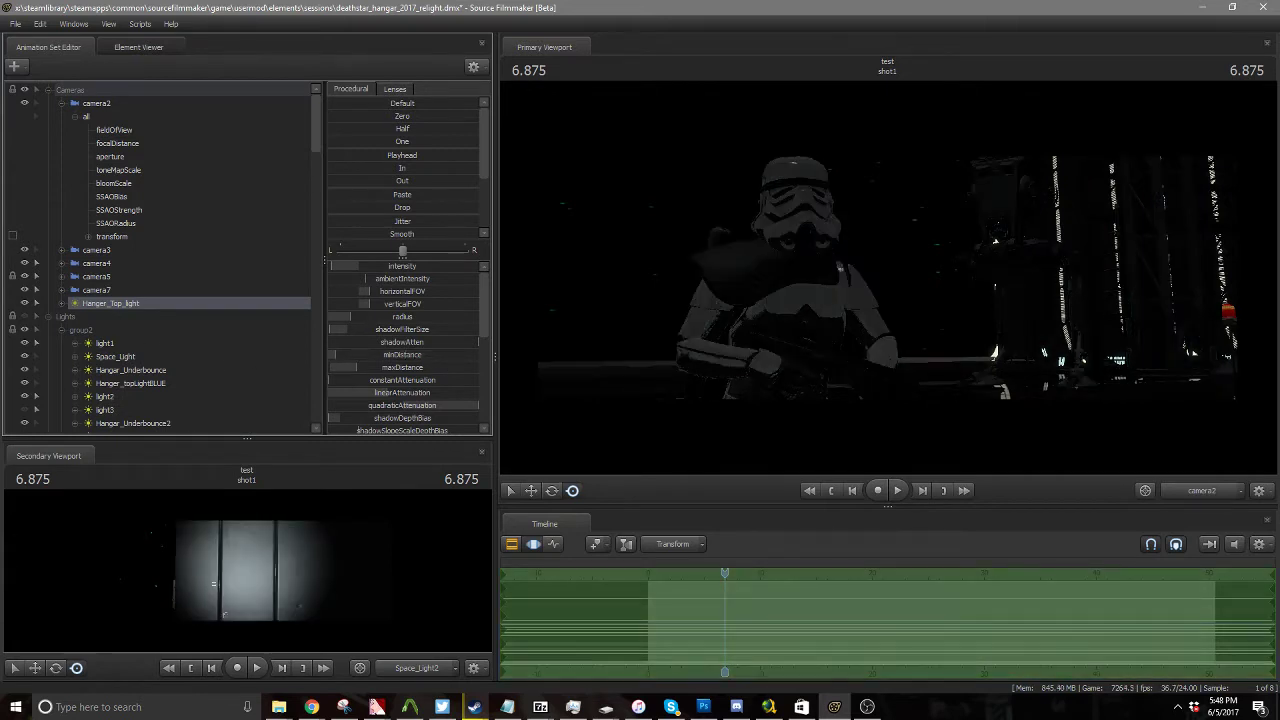
mouse_move(248, 571)
left_mouse_down()
mouse_move(270, 578)
mouse_move(248, 571)
left_mouse_up()
scroll(248, 571, "down", 5)
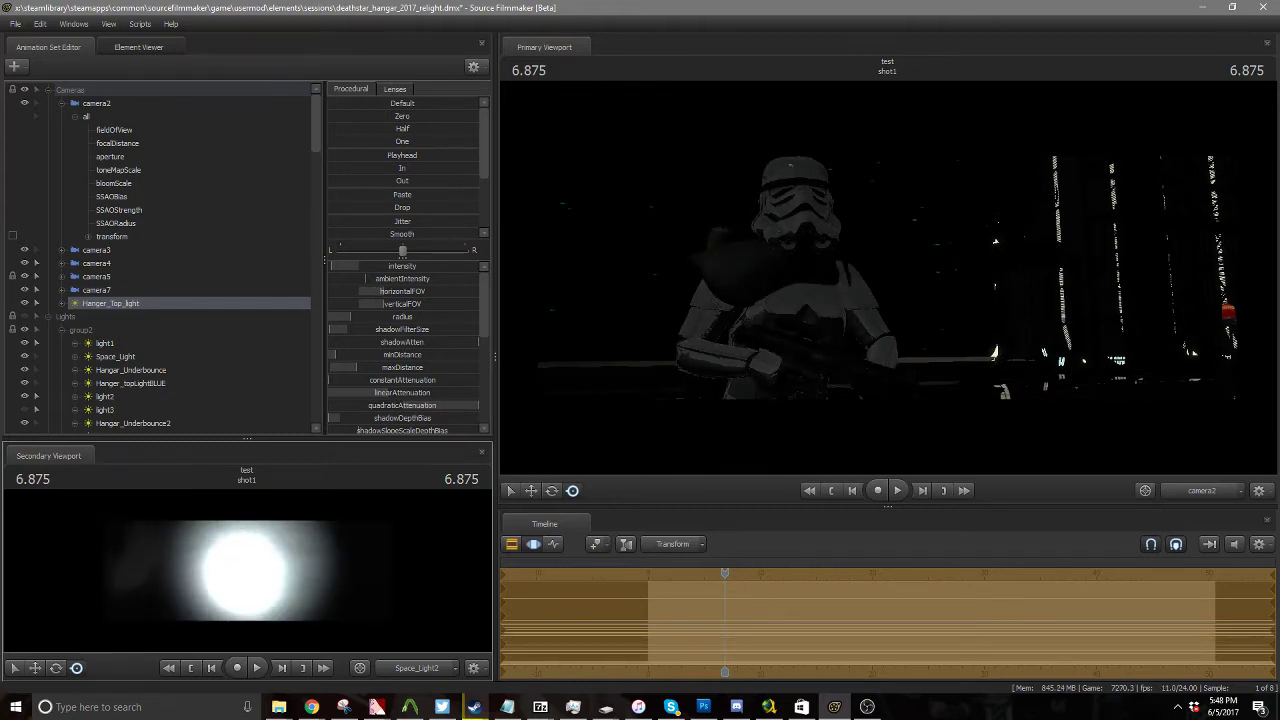
scroll(248, 571, "down", 8)
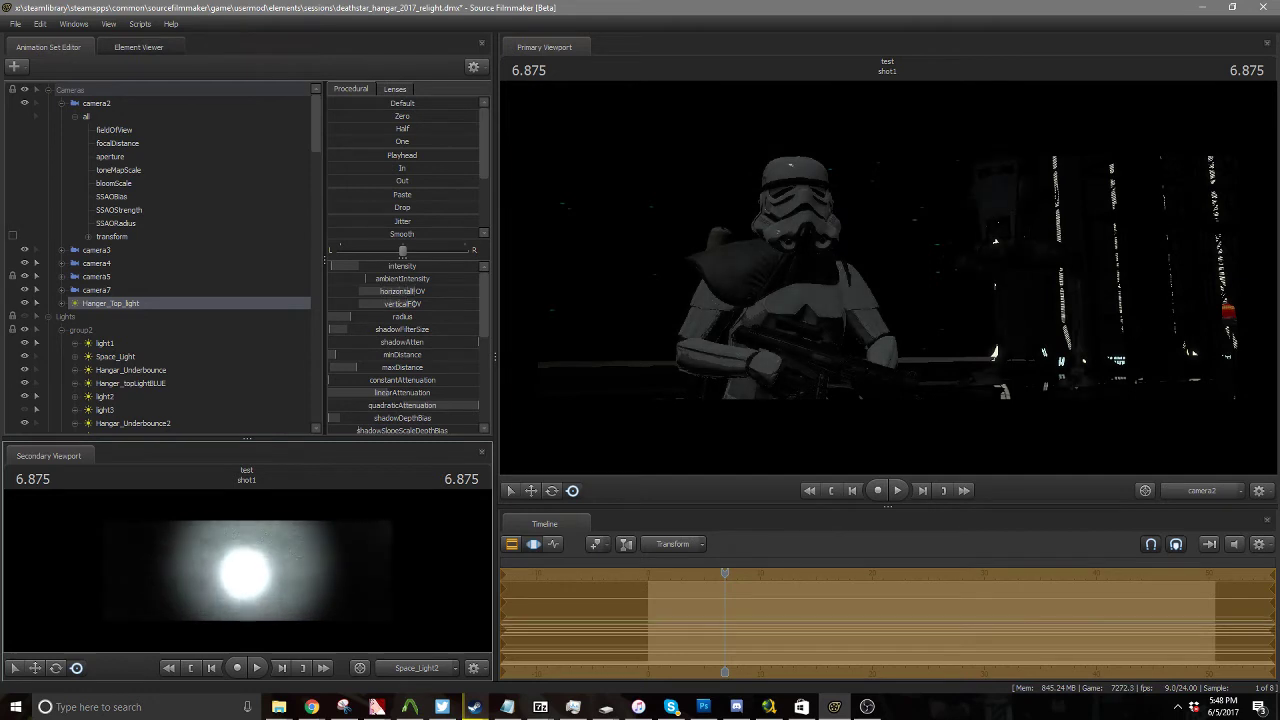
Step: Reposition and aim Hanger_Top_light at the stormtrooper and AT-ST, widening its field of view further and adjusting its intensity
mouse_move(248, 571)
left_mouse_down()
mouse_move(268, 571)
mouse_move(248, 572)
left_mouse_up()
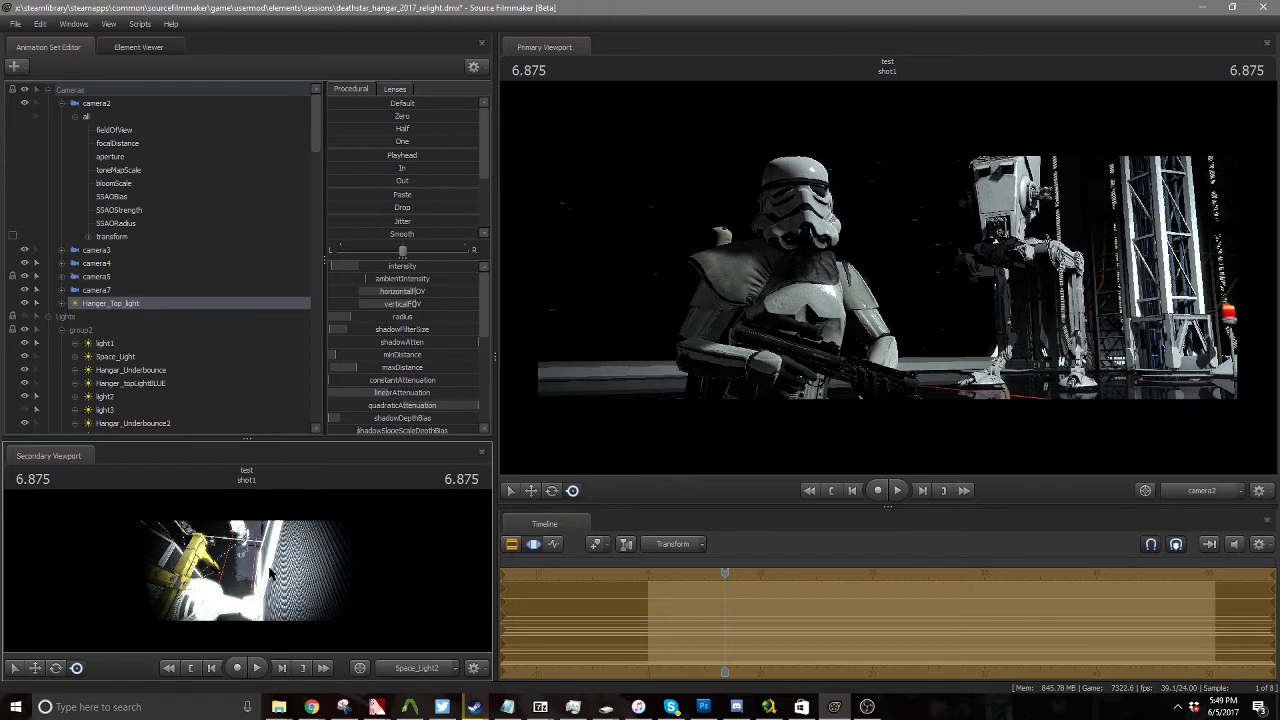
mouse_move(270, 570)
left_mouse_down()
mouse_move(258, 569)
mouse_move(322, 570)
mouse_move(256, 578)
mouse_move(284, 566)
left_mouse_up()
scroll(247, 570, "down", 4)
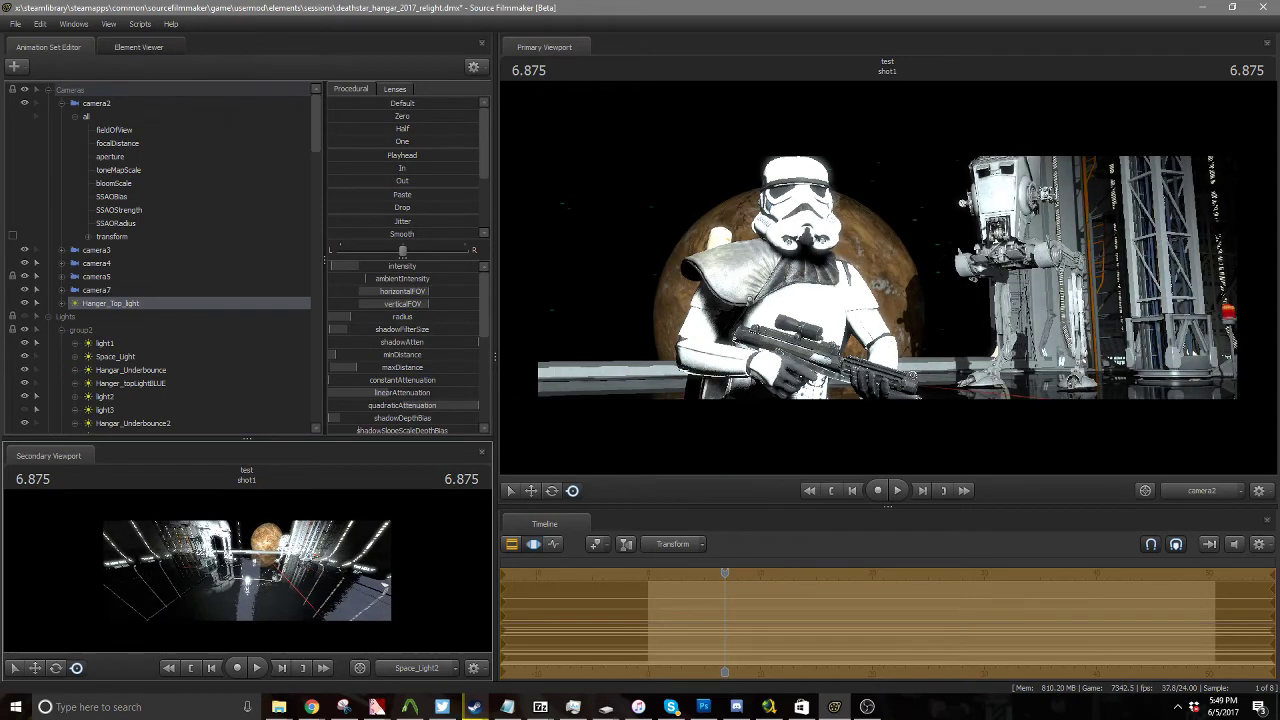
left_click_drag(395, 268, 388, 268)
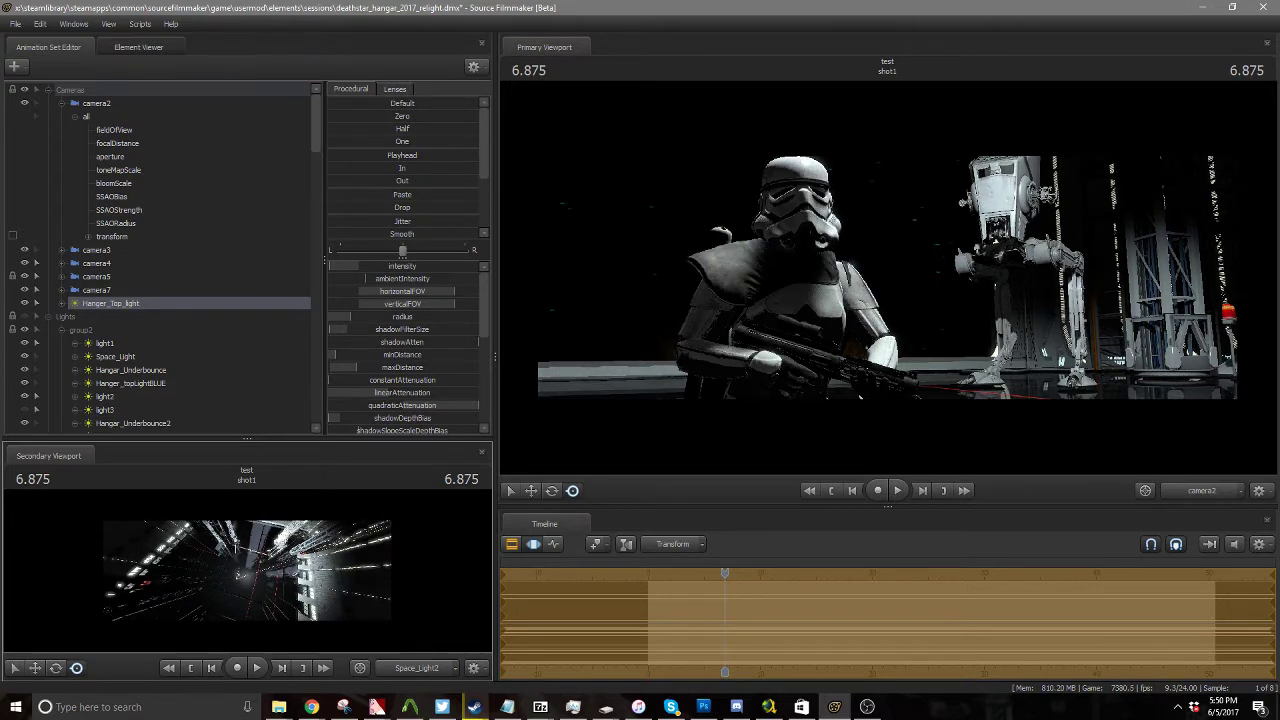
left_click_drag(239, 574, 223, 555)
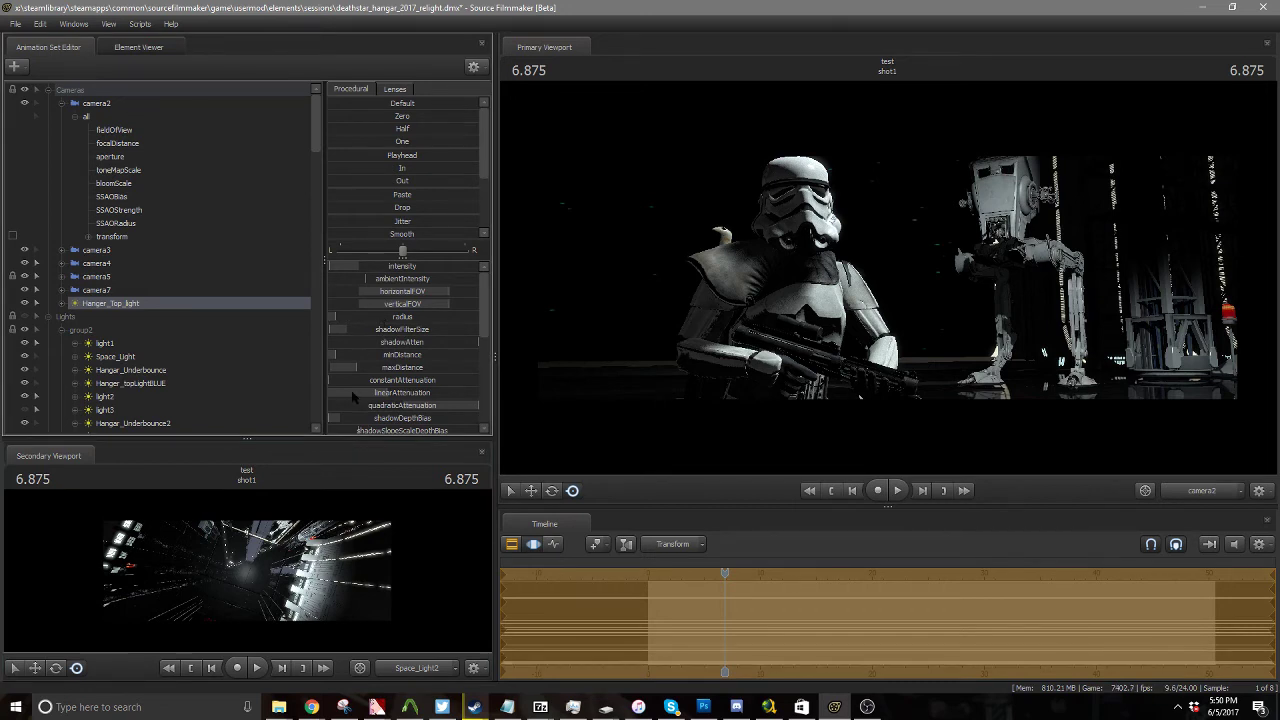
Step: Reduce Hanger_Top_light's shadowSlopeScaleDepthBias and make the Lights group visible again
scroll(352, 398, "down", 2)
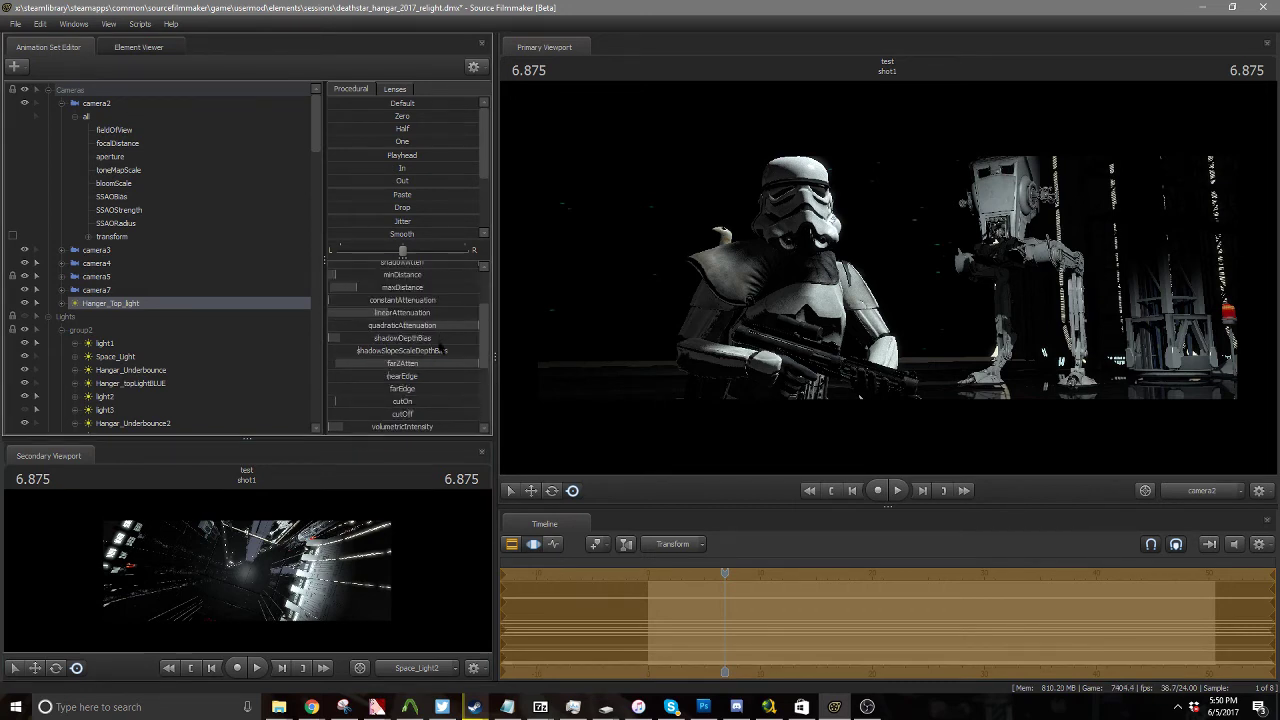
left_click_drag(430, 352, 410, 360)
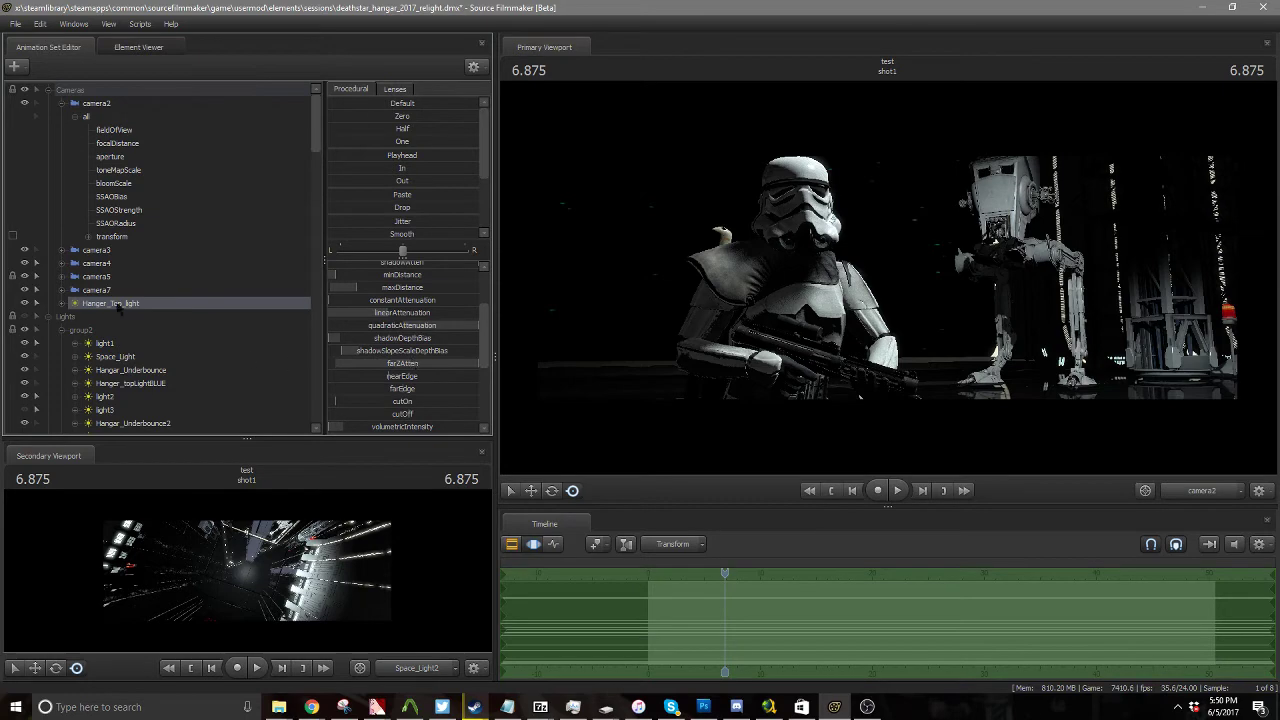
left_click(24, 316)
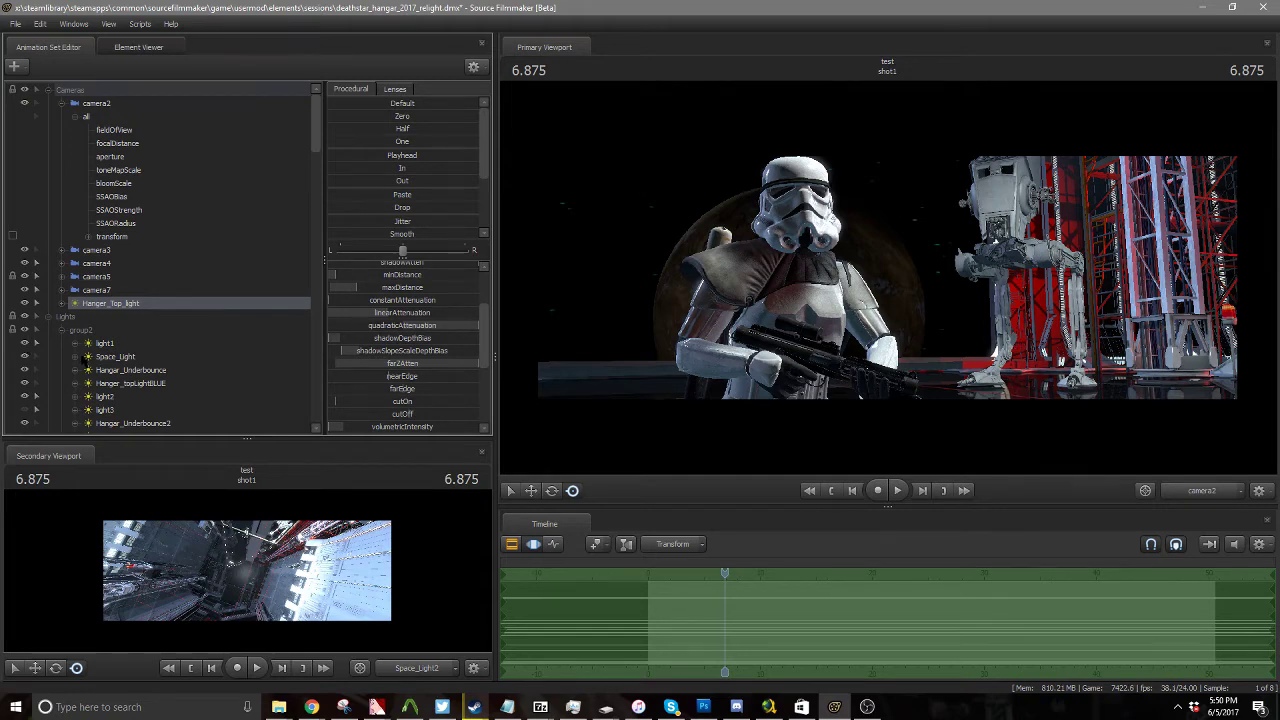
Step: Toggle the Hanger_topLightBLUE, light2 and light3 lights in group2 to check what each contributes to the shot
left_click(110, 357)
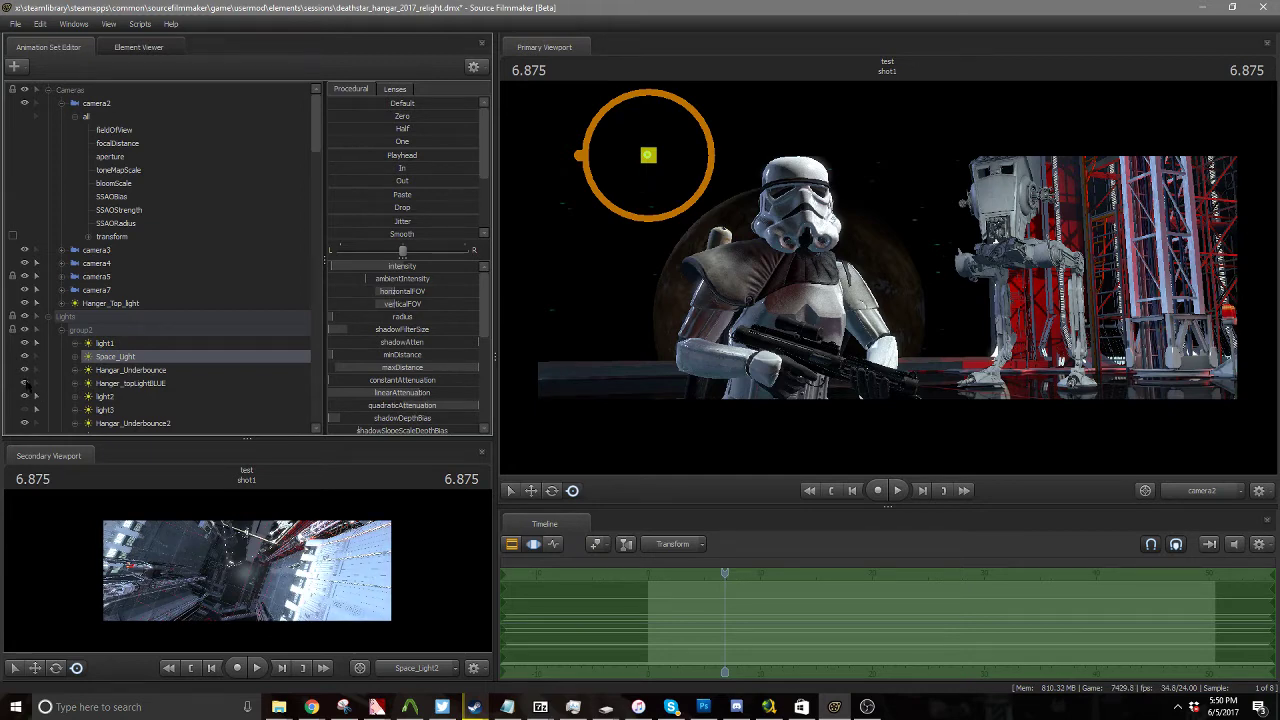
left_click(25, 383)
left_click(26, 384)
left_click(24, 397)
left_click(24, 397)
left_click(104, 410)
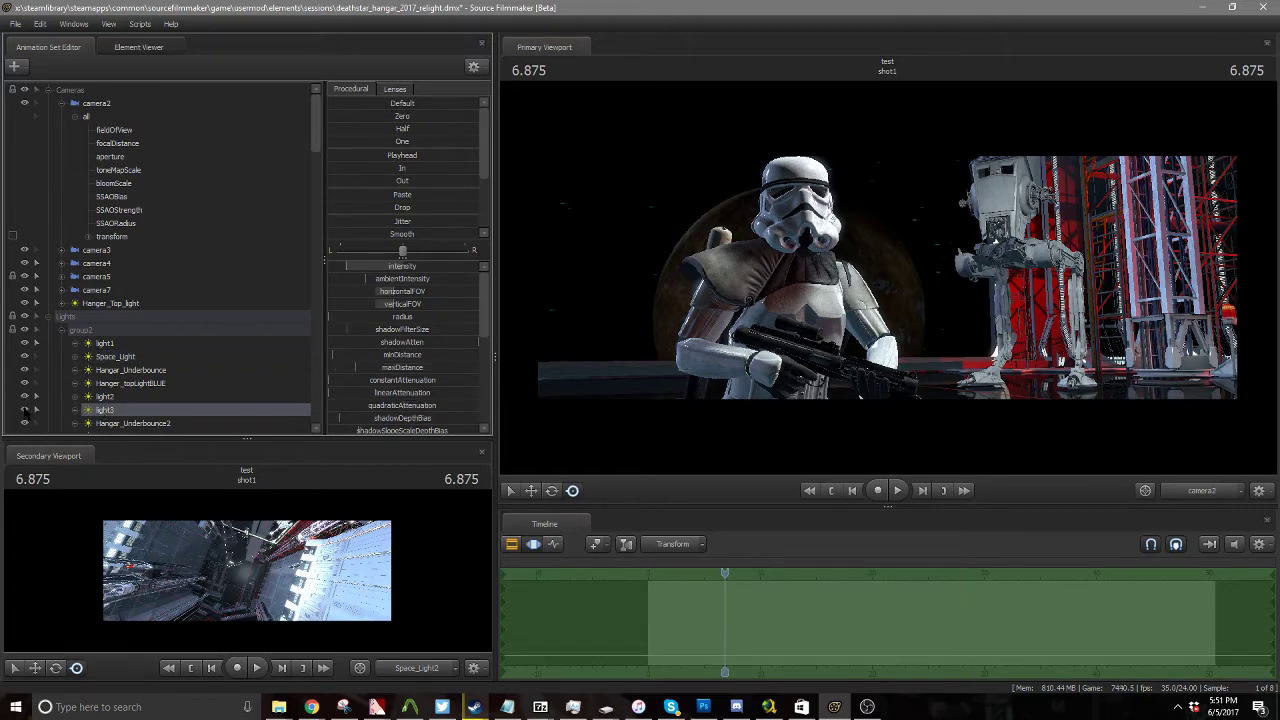
Step: Select the RIM LEFT light in group2 and toggle its visibility to check what it contributes to the shot
scroll(96, 290, "down", 2)
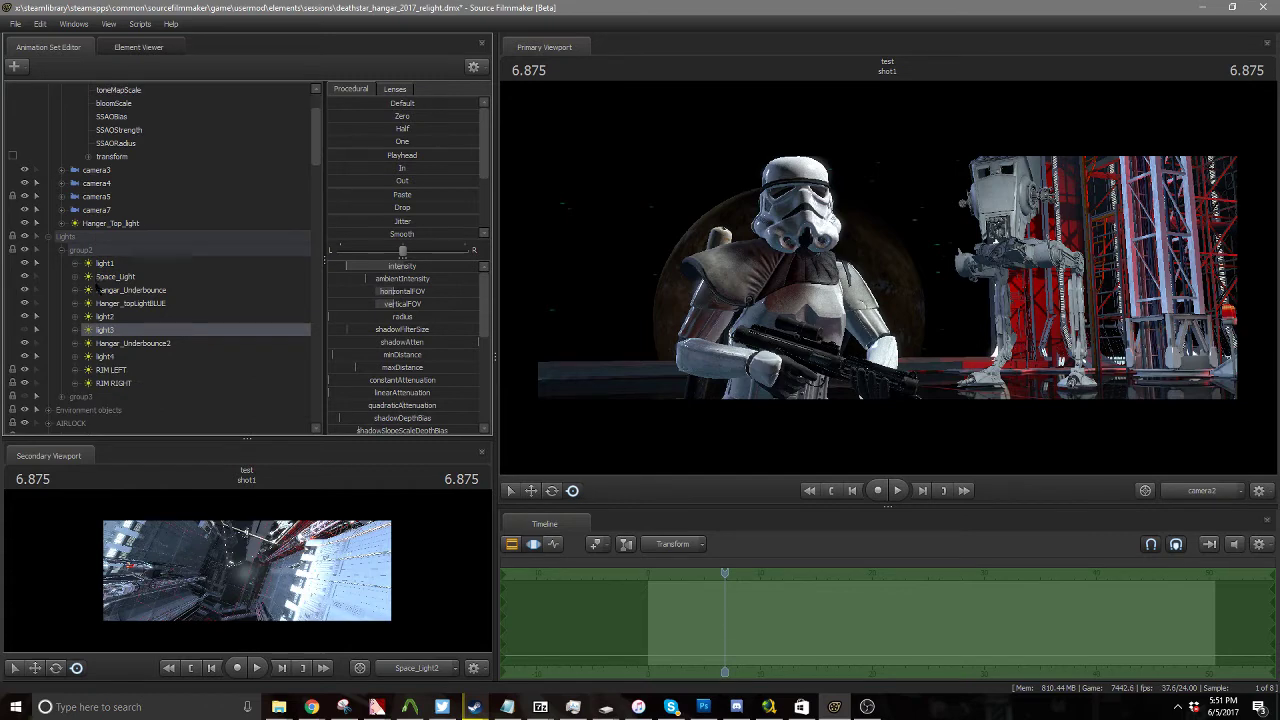
left_click(109, 375)
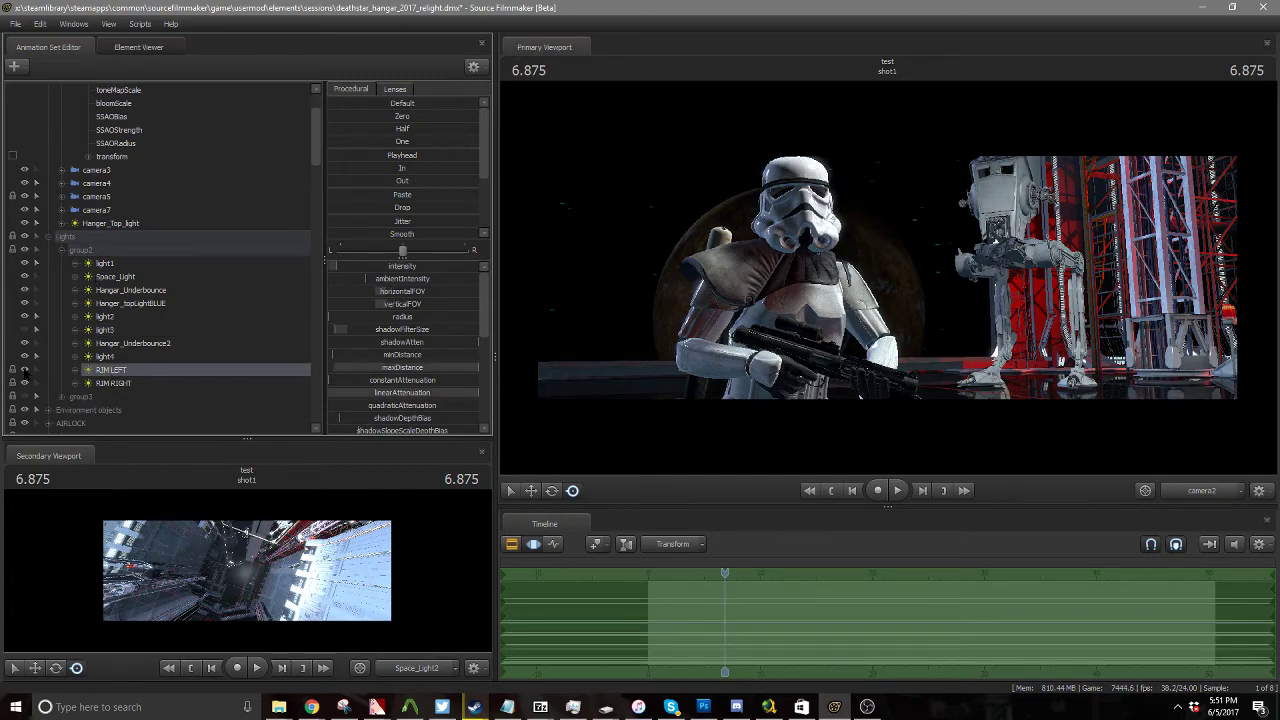
left_click(25, 369)
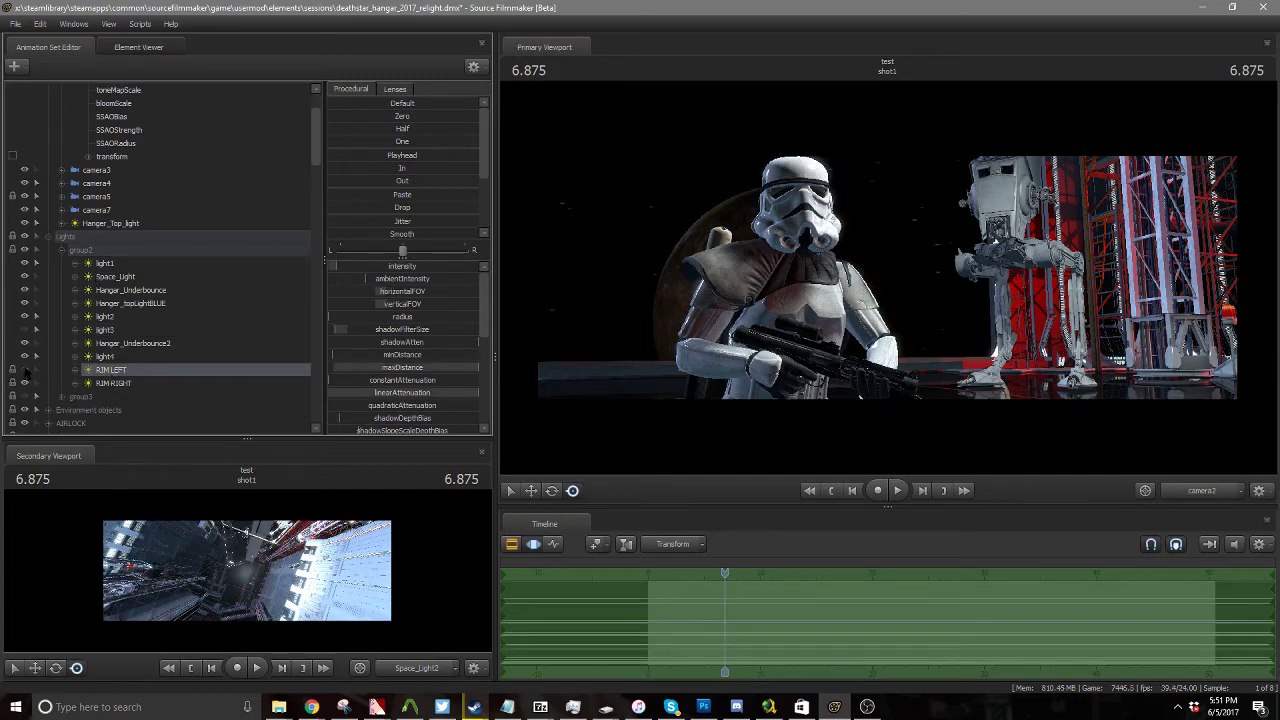
left_click(25, 369)
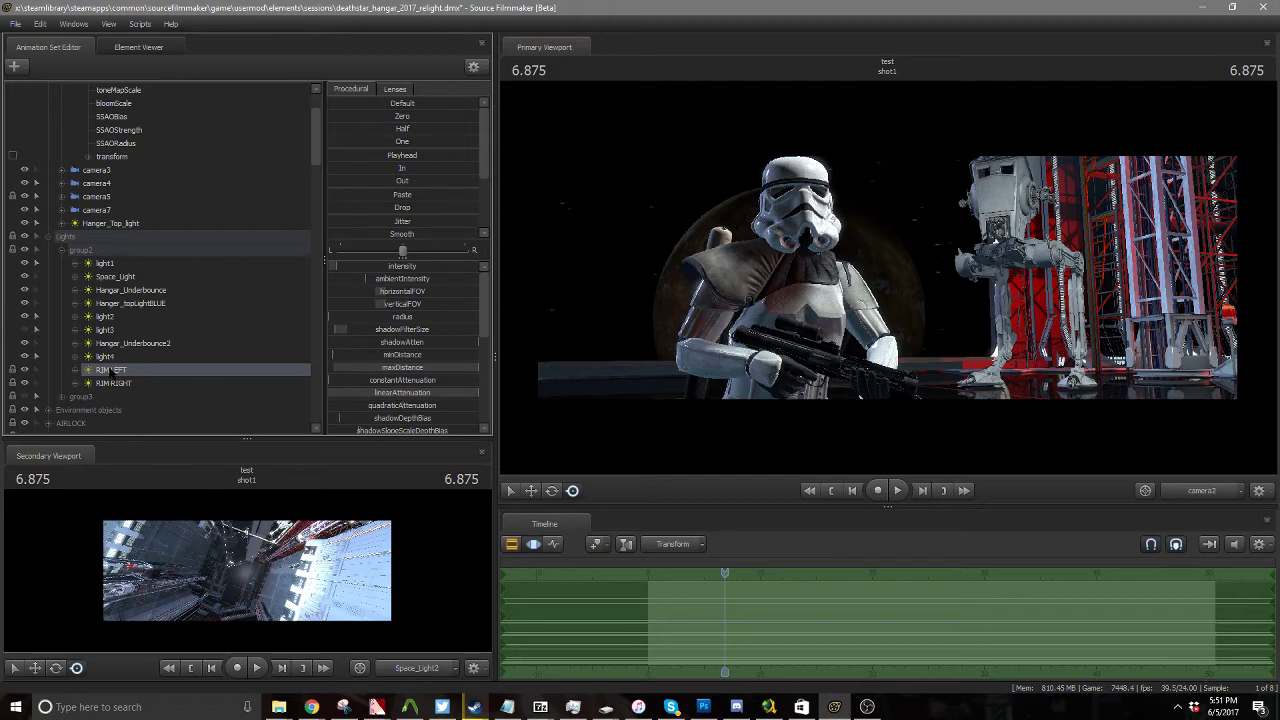
Step: Raise RIM LEFT's intensity and tint it red by increasing color_red and lowering color_green and color_blue
left_click(358, 268)
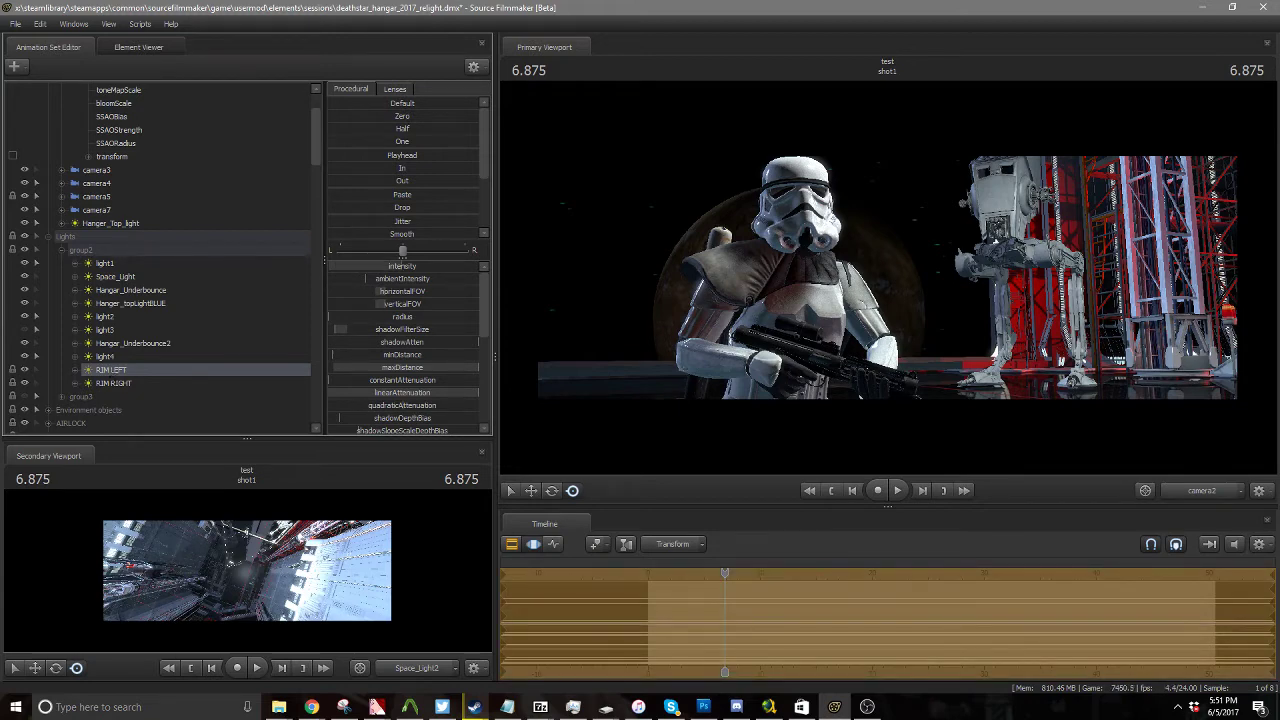
left_click_drag(402, 266, 412, 266)
scroll(408, 337, "down", 5)
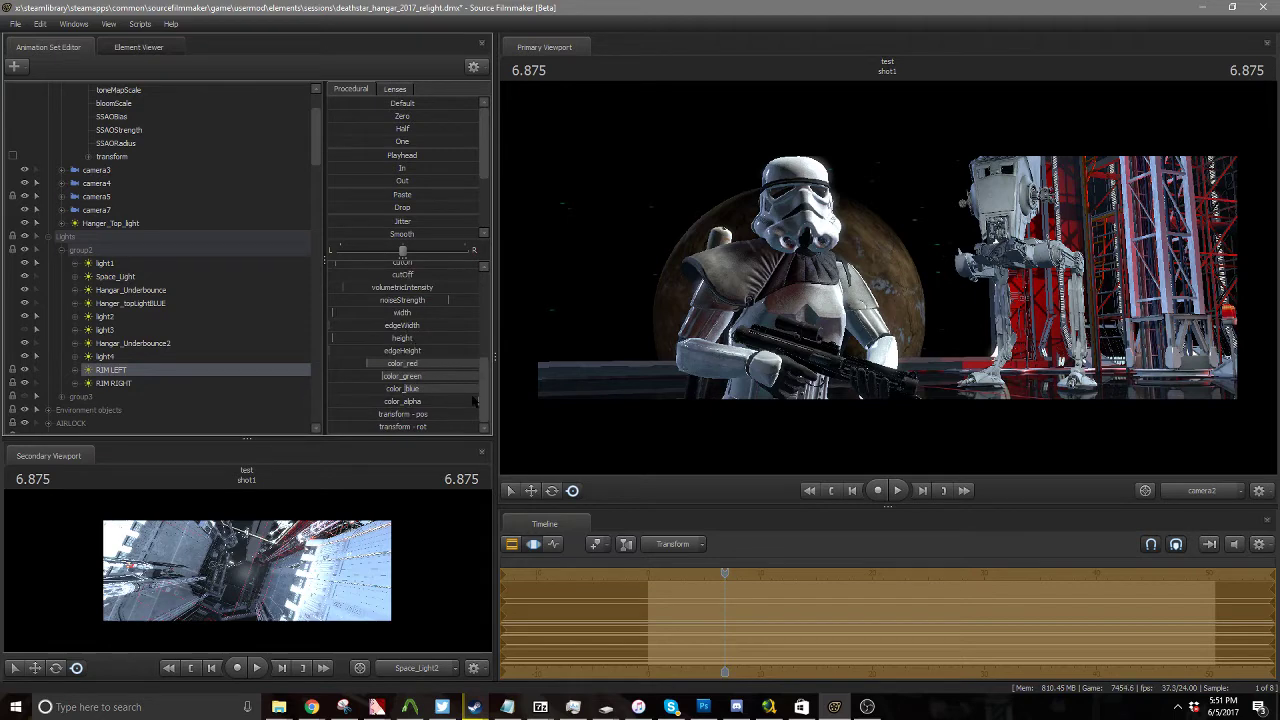
left_click_drag(417, 364, 440, 364)
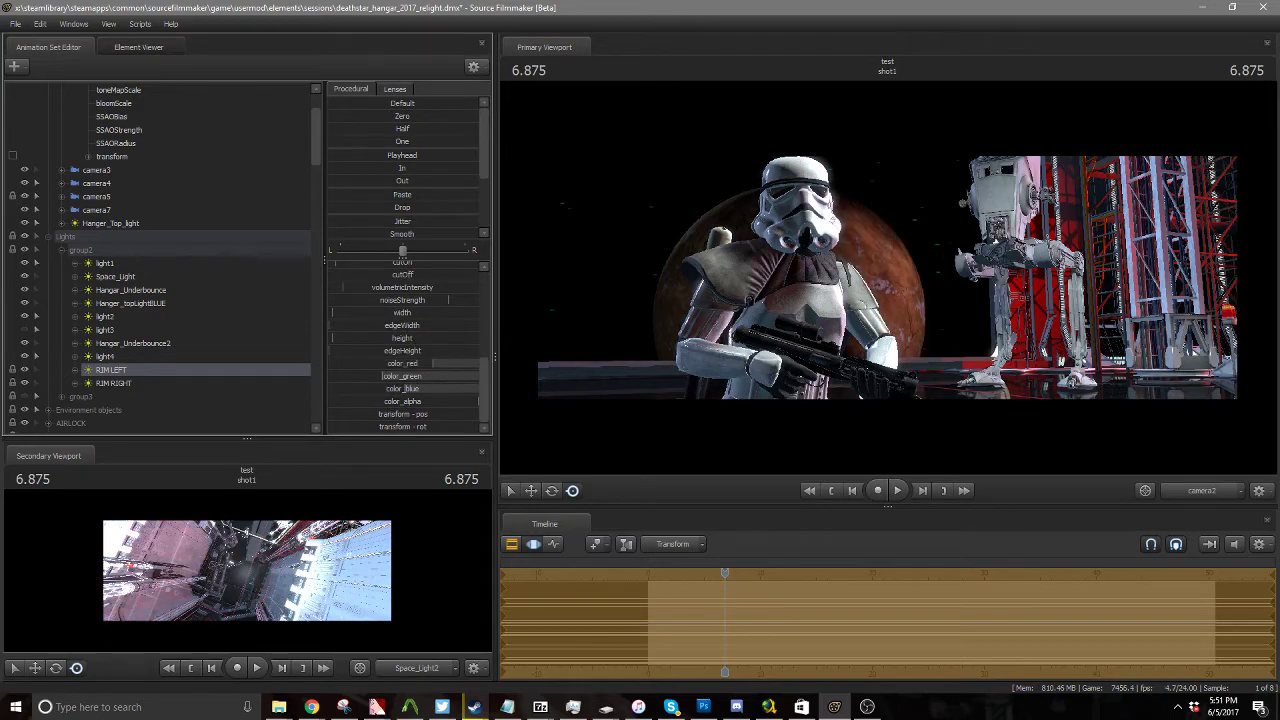
mouse_move(416, 388)
left_mouse_down()
mouse_move(444, 376)
mouse_move(409, 377)
left_mouse_up()
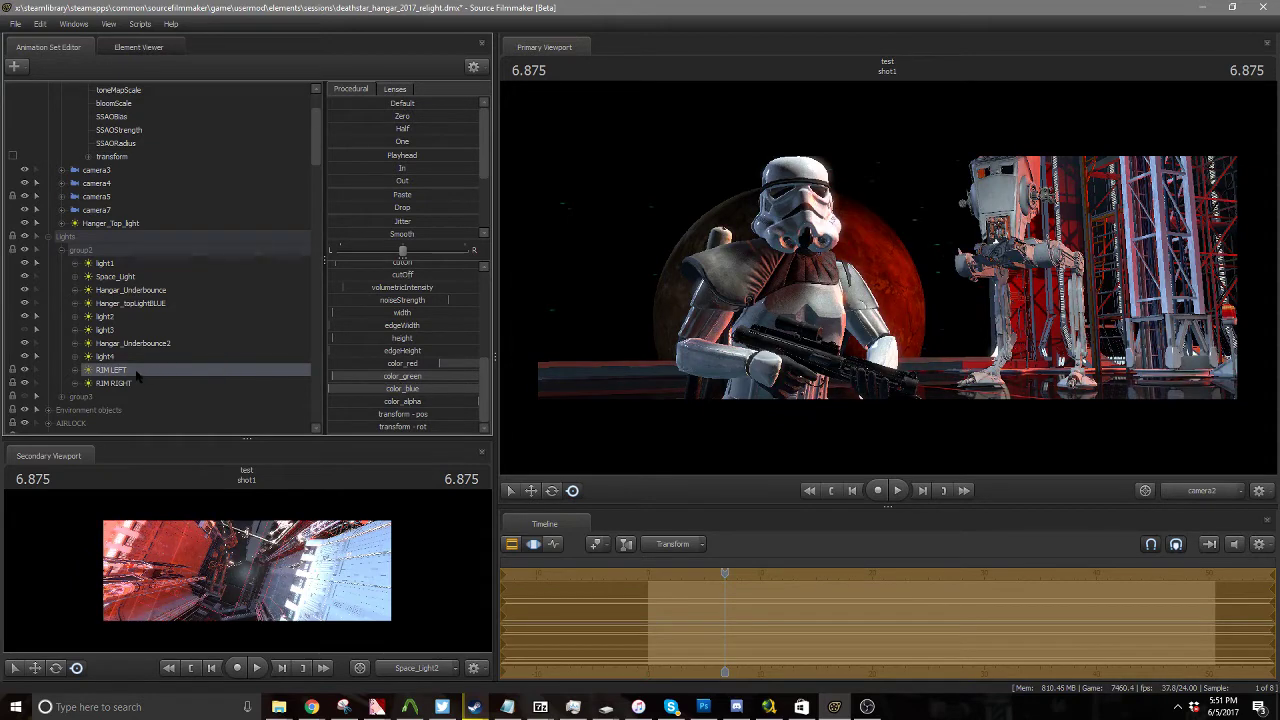
Step: Reposition RIM LEFT through the secondary viewport so it casts a red rim on the stormtrooper, and reduce its intensity
left_click_drag(136, 371, 286, 563)
scroll(393, 366, "up", 5)
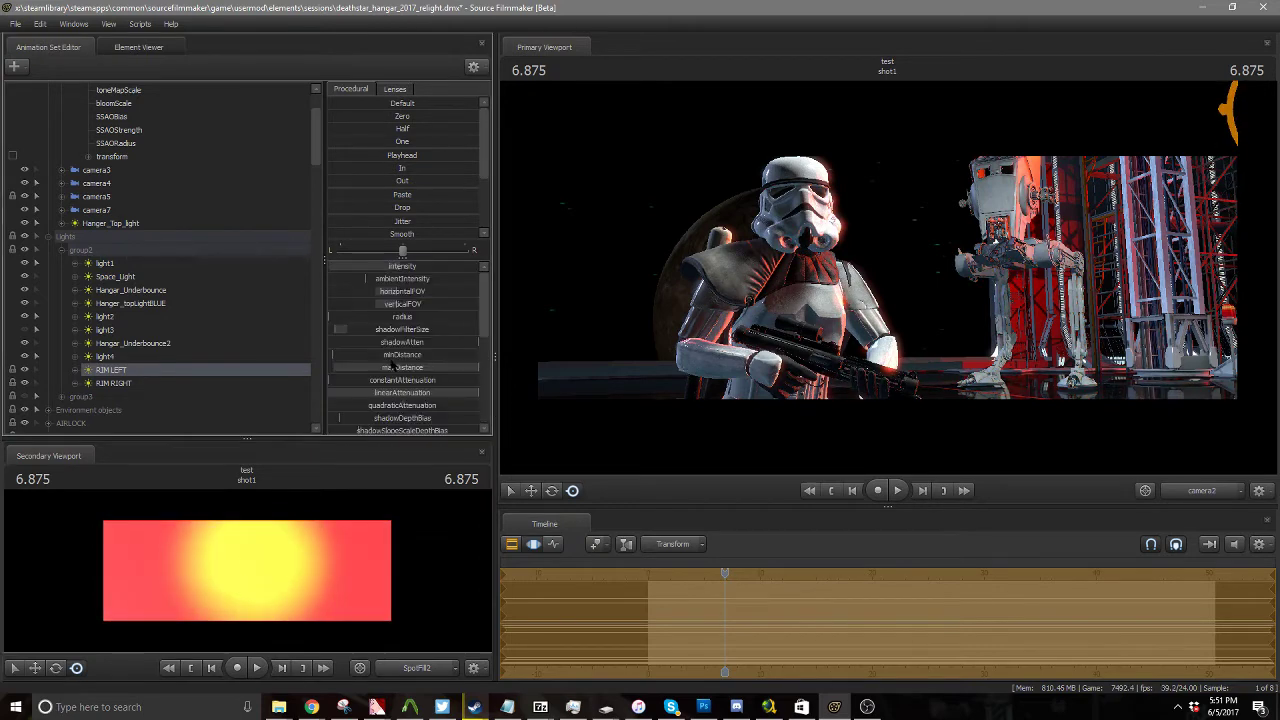
left_click_drag(402, 266, 340, 294)
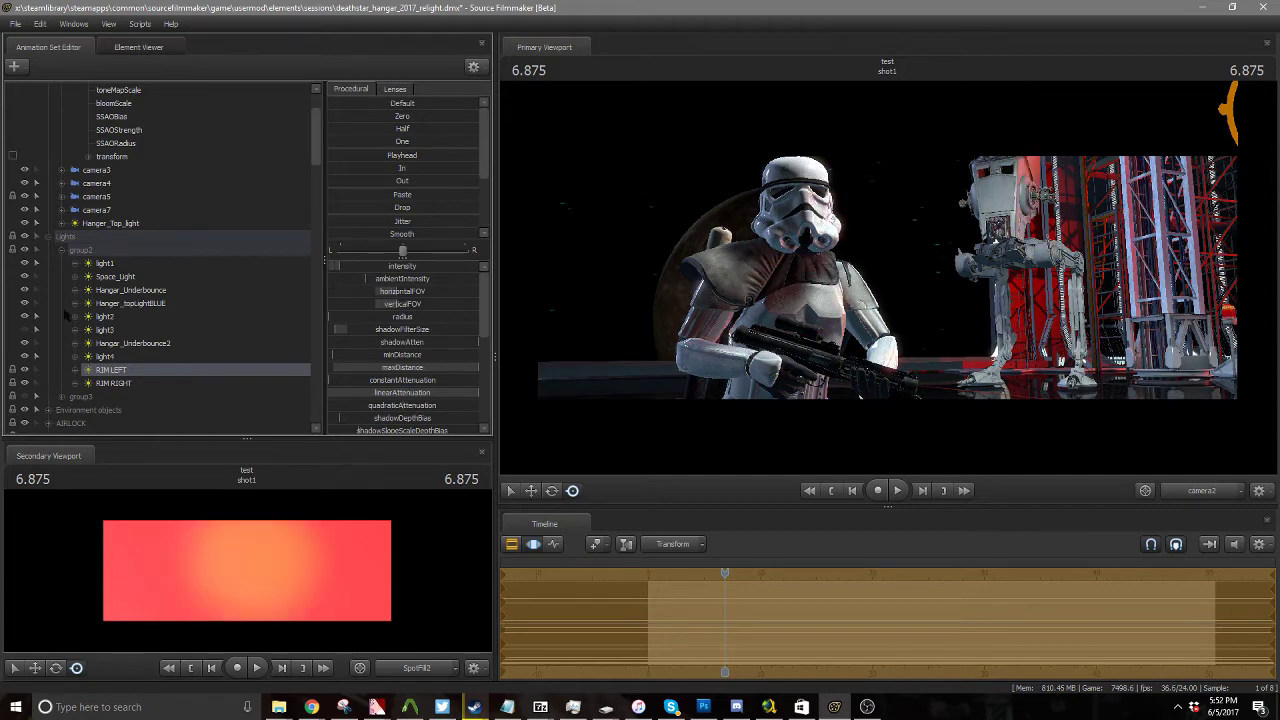
Step: Toggle RIM RIGHT's visibility and look through the other group2 lights to check their contribution to the shot
left_click(26, 383)
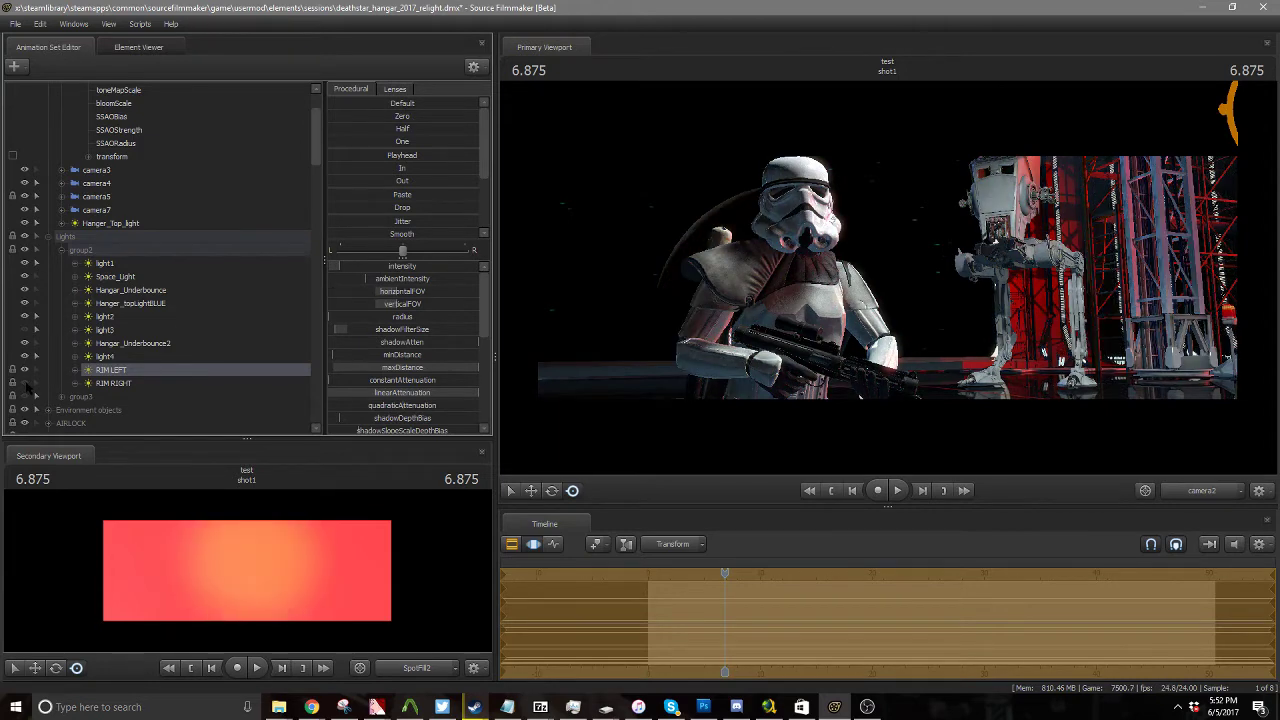
left_click(26, 383)
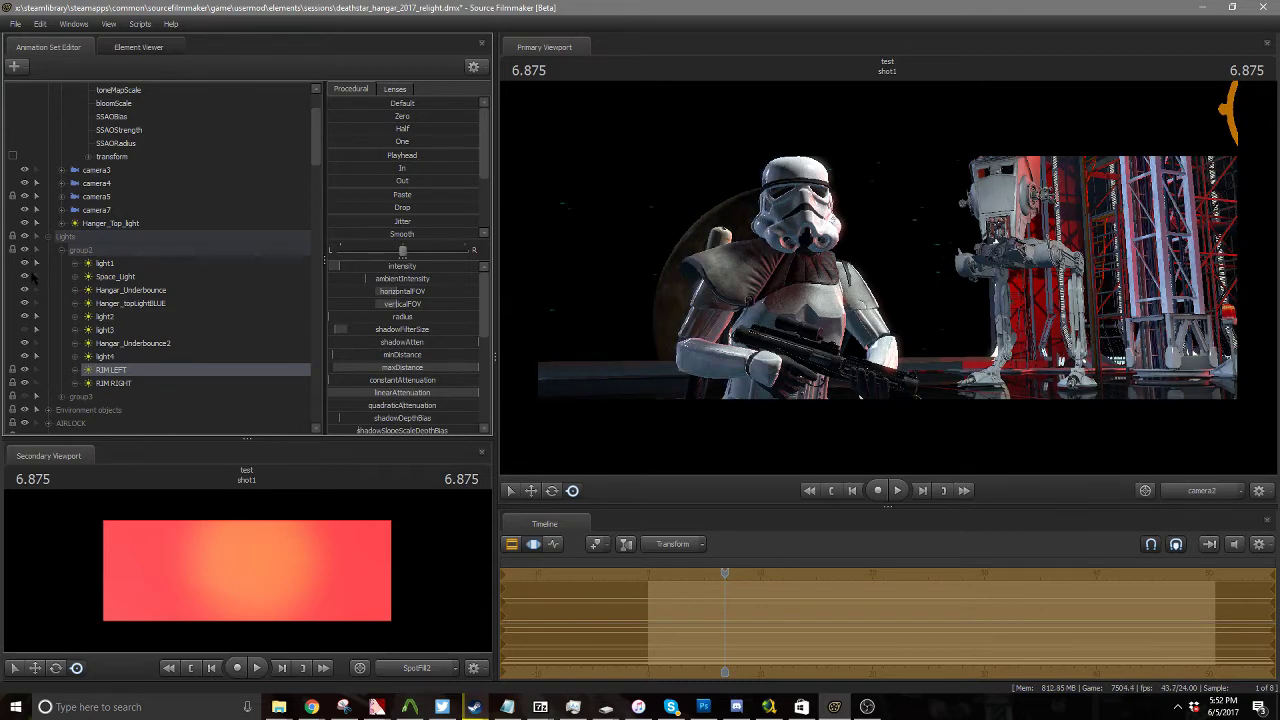
scroll(41, 192, "up", 2)
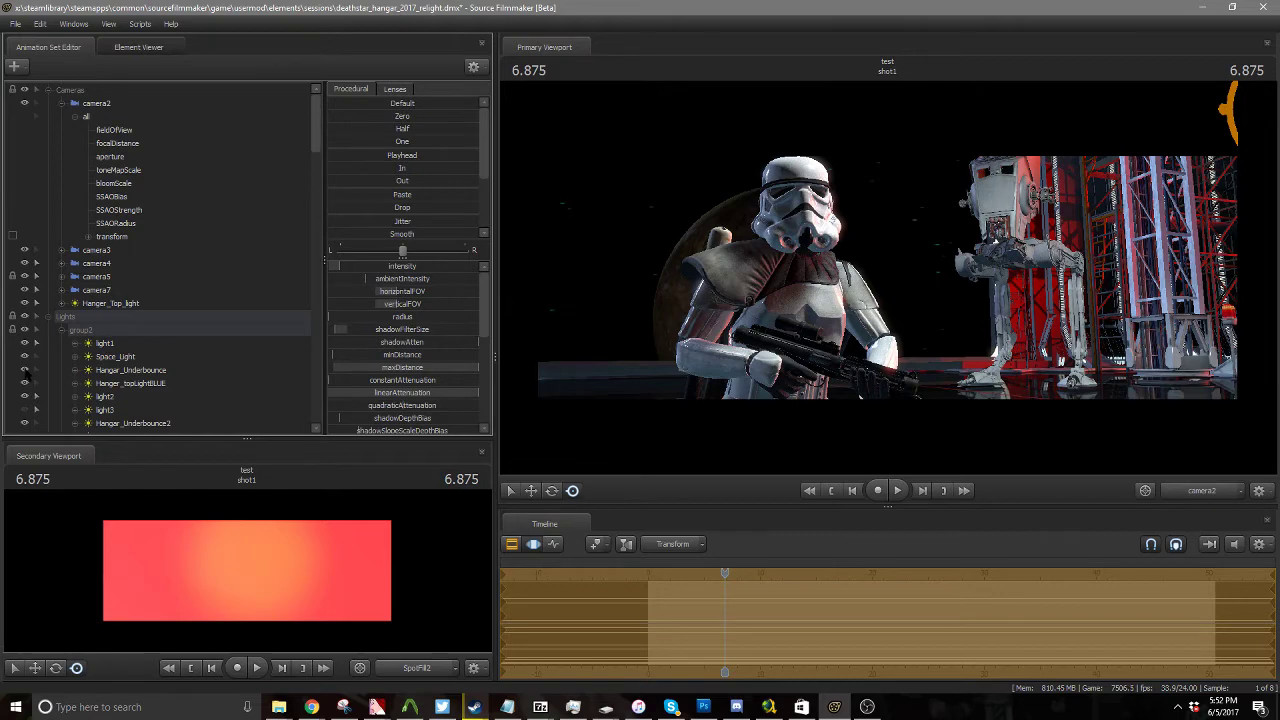
scroll(24, 362, "down", 2)
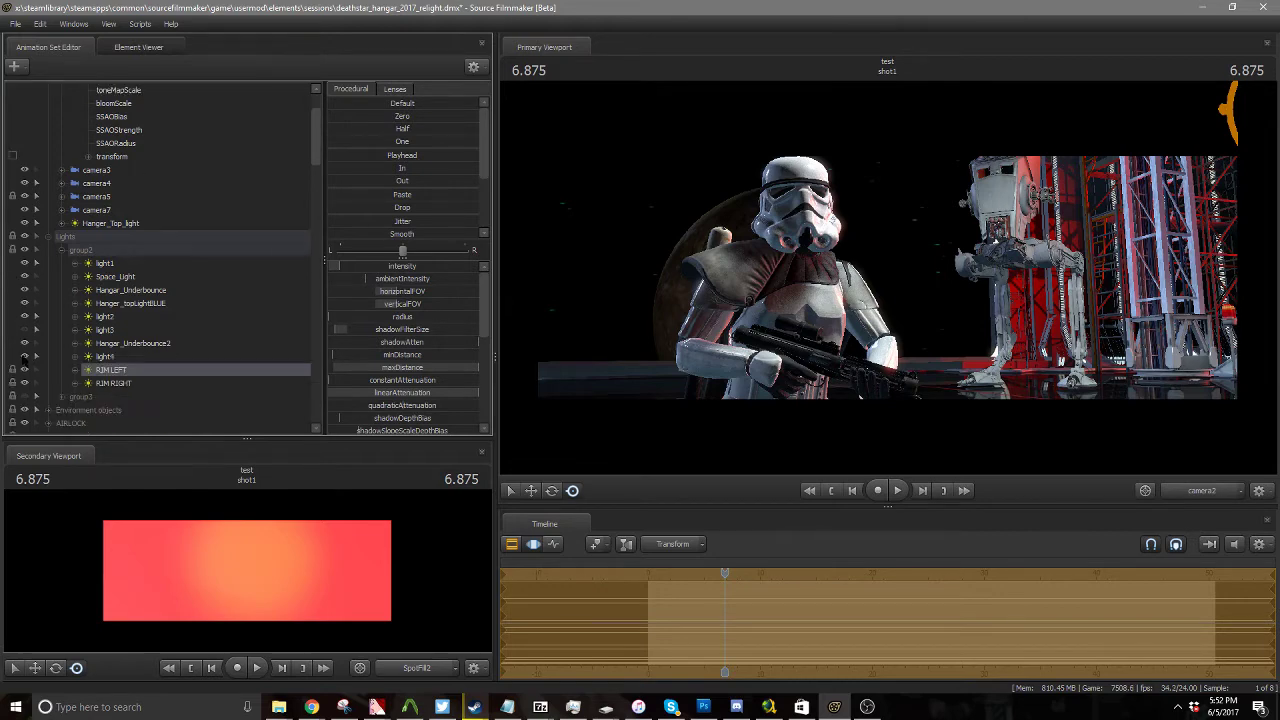
scroll(24, 358, "down", 4)
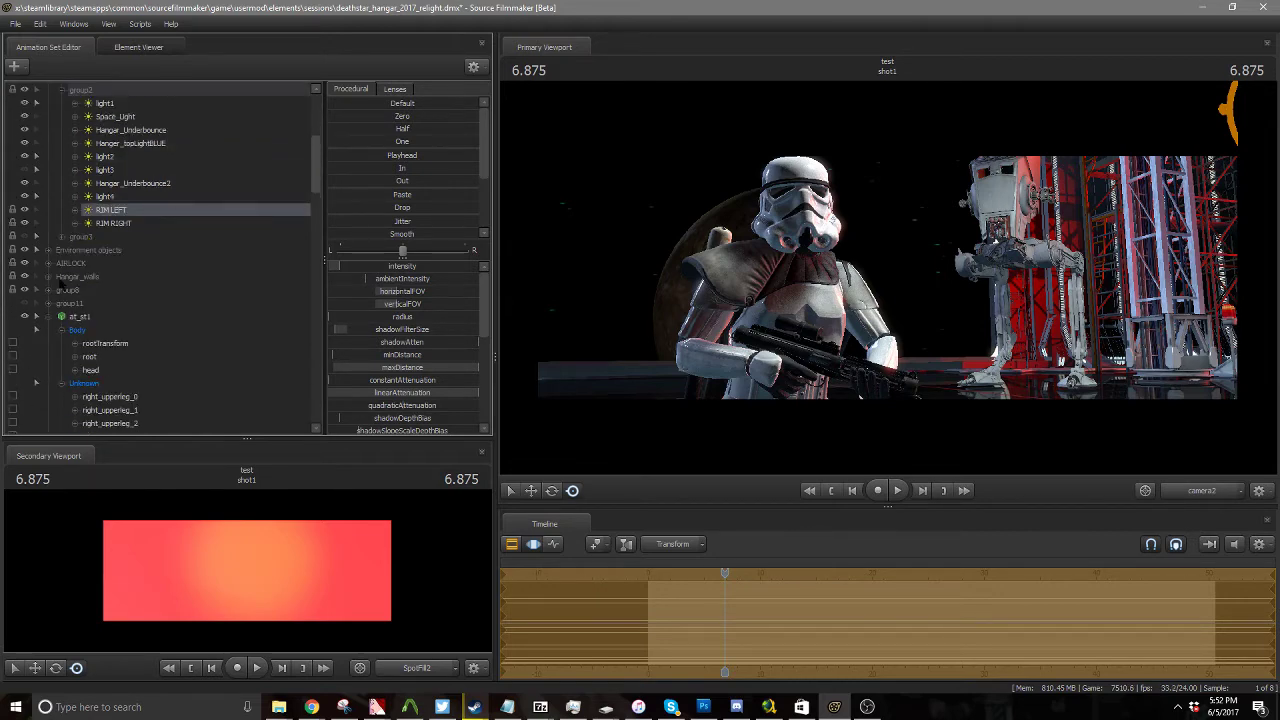
Step: Expand group3 and move its cAMBIENT light into group2
left_click(58, 236)
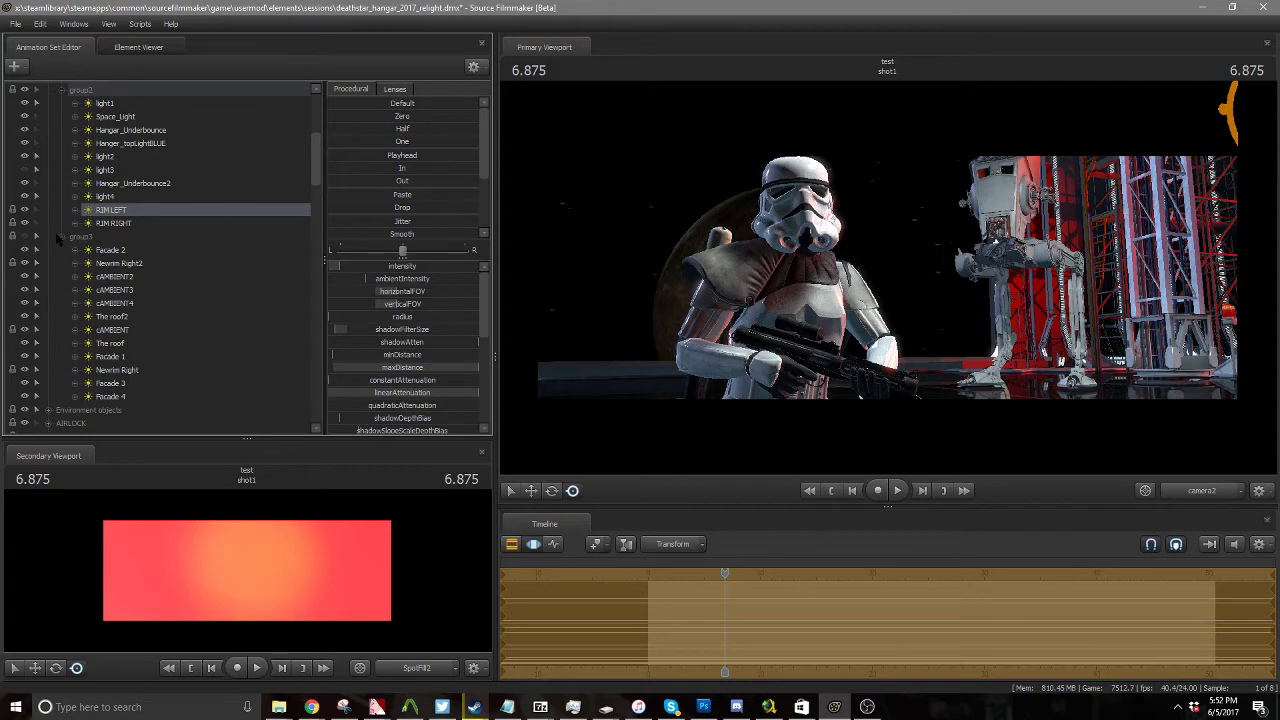
scroll(57, 238, "up", 8)
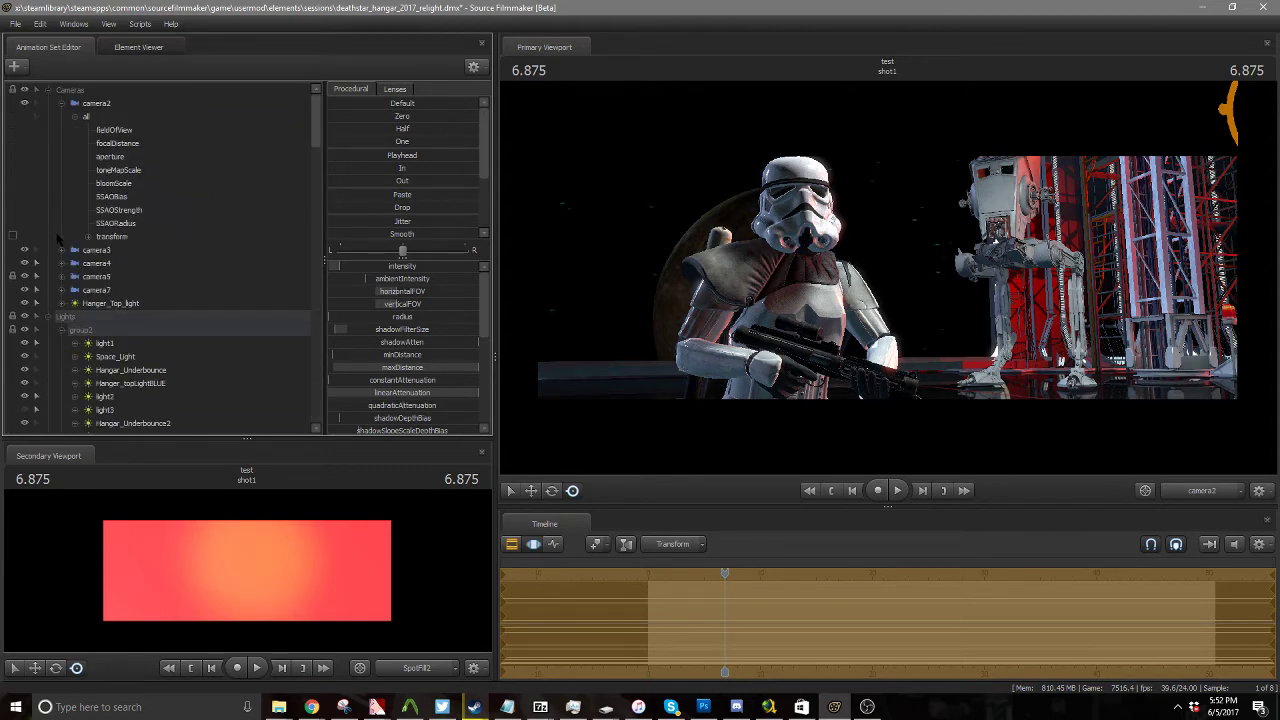
scroll(58, 238, "down", 5)
scroll(127, 383, "down", 1)
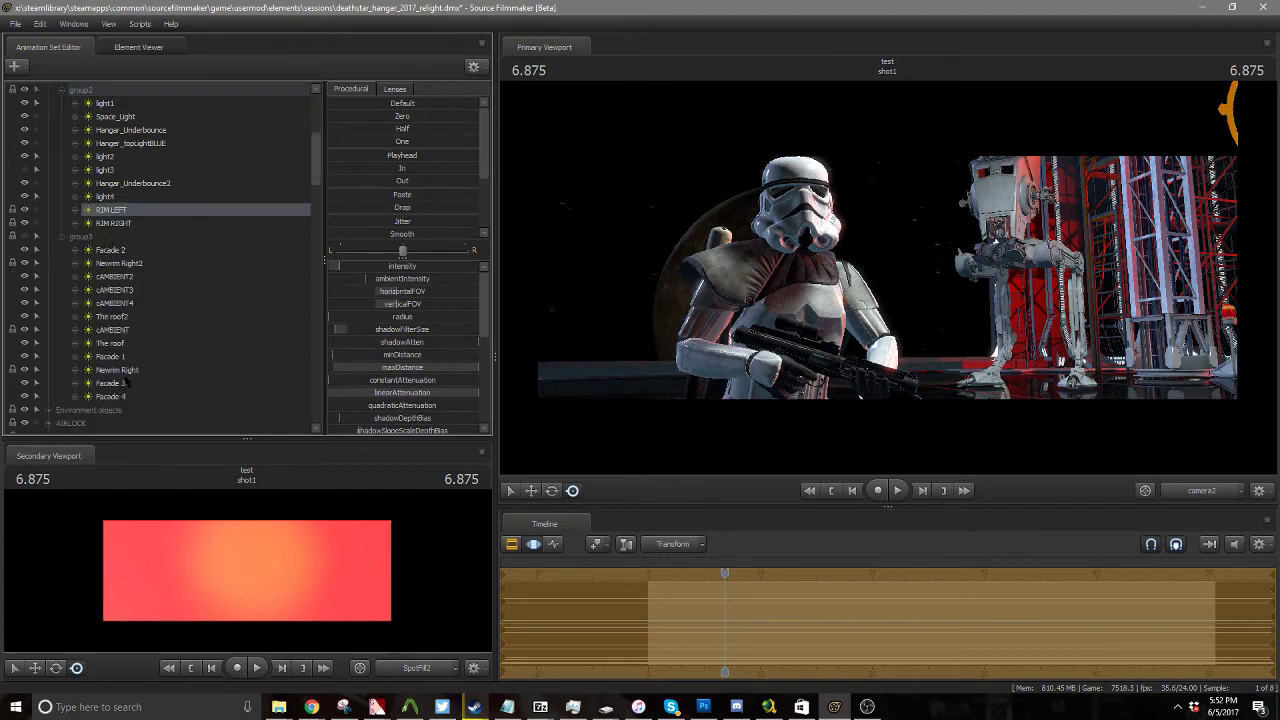
left_click_drag(113, 330, 103, 103)
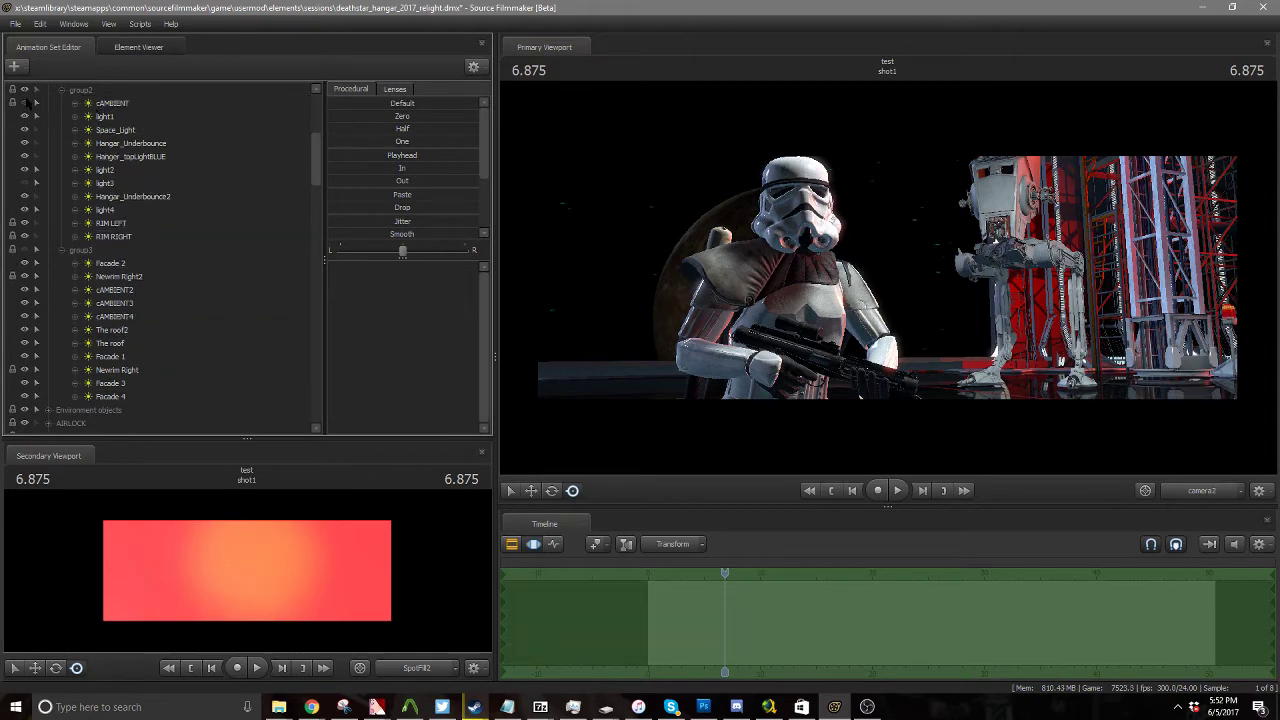
Step: Make cAMBIENT visible at a much lower intensity and play the shot briefly to check the lighting in motion
left_click(133, 103)
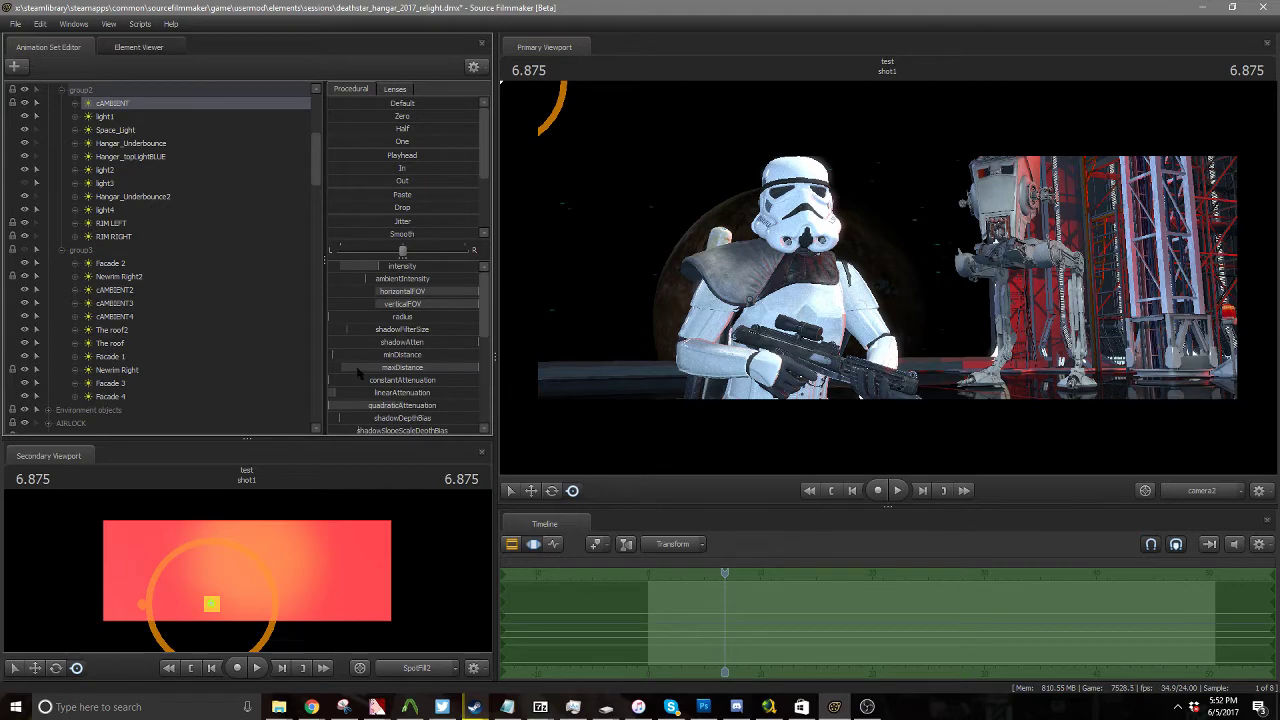
mouse_move(389, 266)
left_mouse_down()
mouse_move(350, 258)
mouse_move(368, 267)
left_mouse_up()
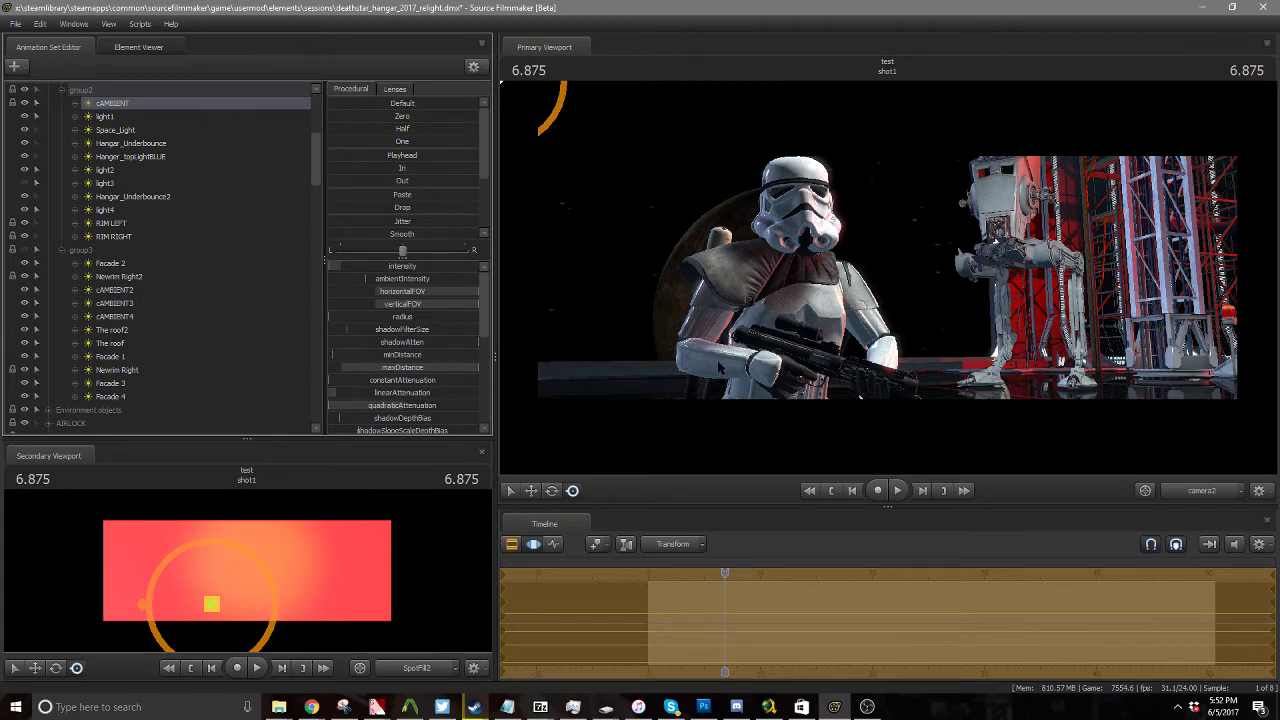
key("space")
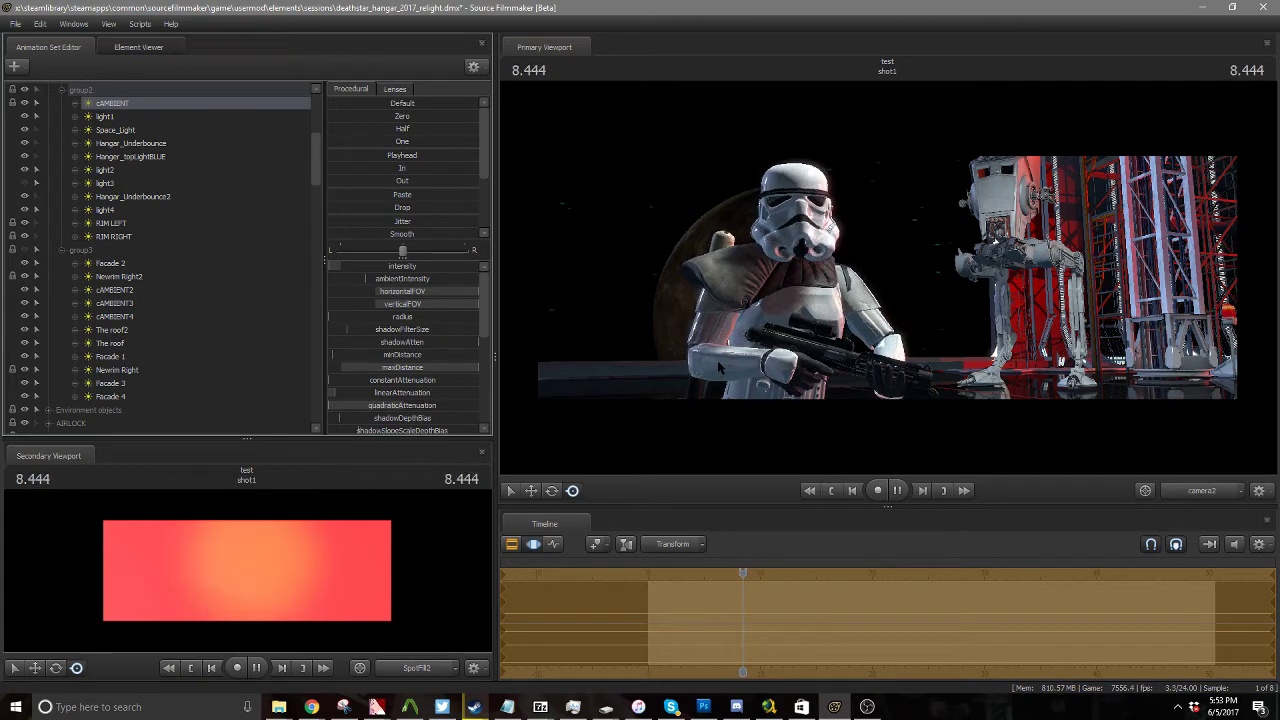
key("space")
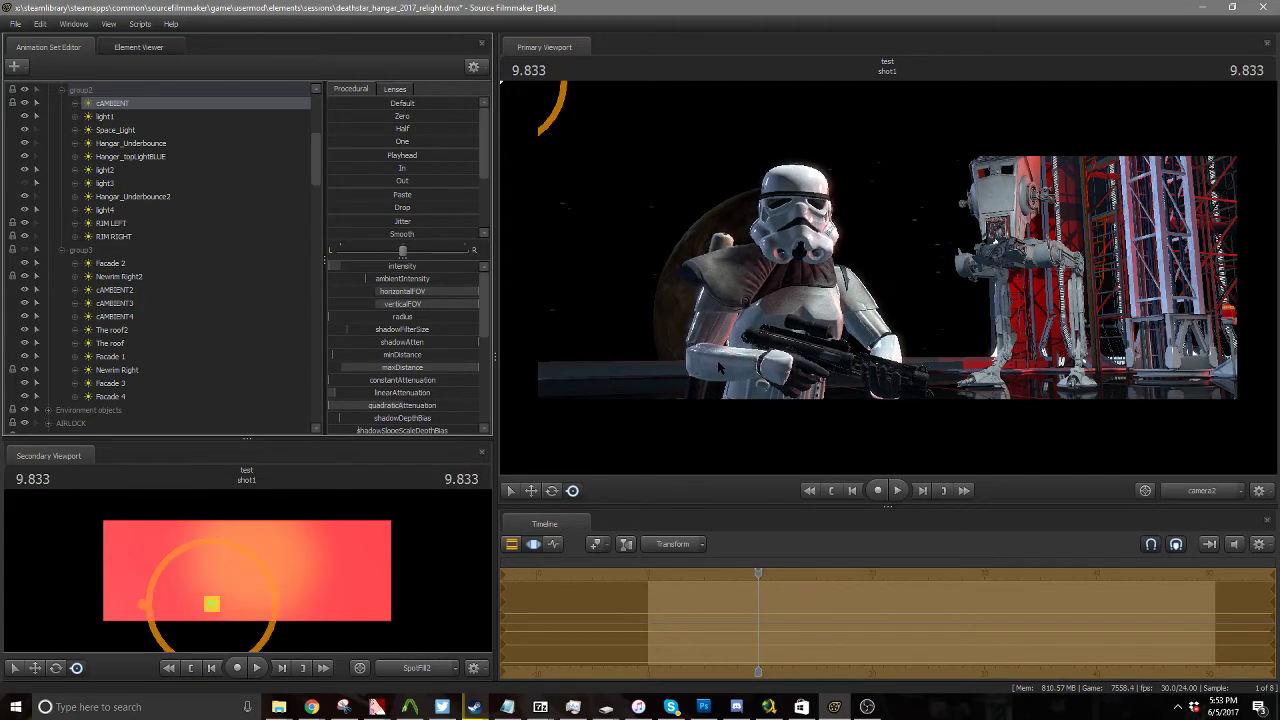
key("Escape")
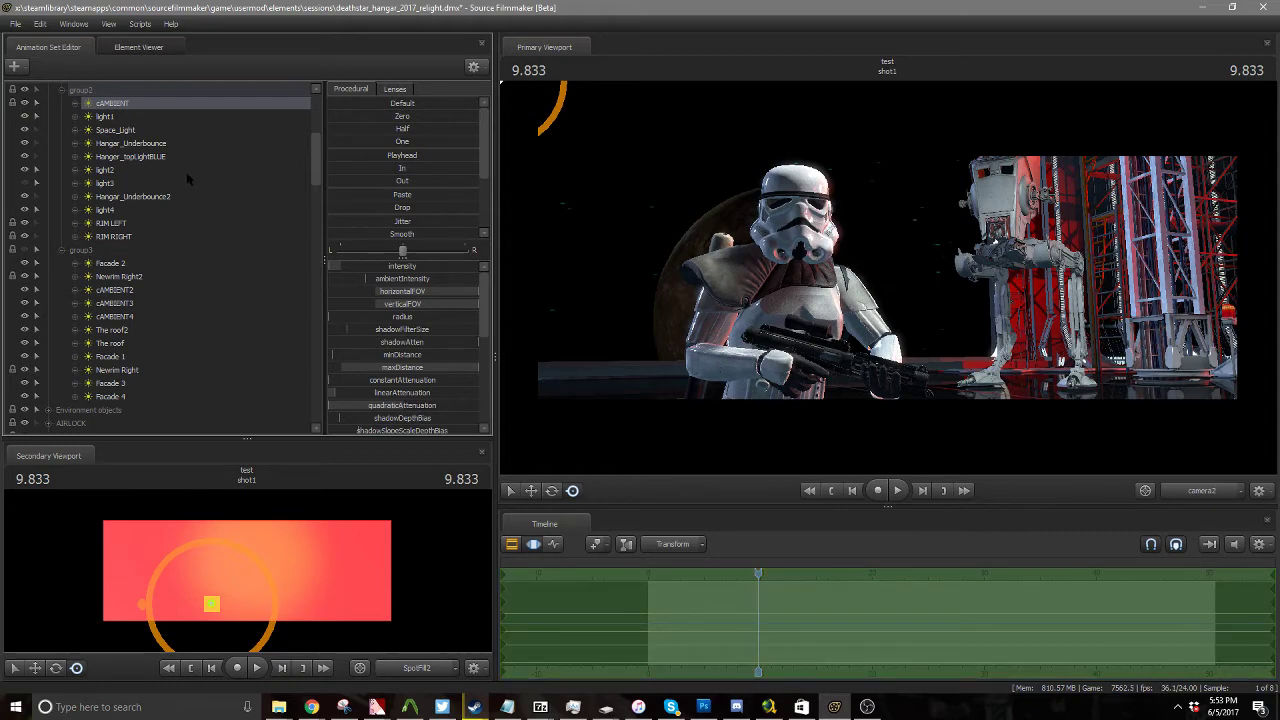
Step: Increase Hangar_Underbounce's maxDistance, move the light closer to the hangar and narrow its field of view
left_click(286, 172)
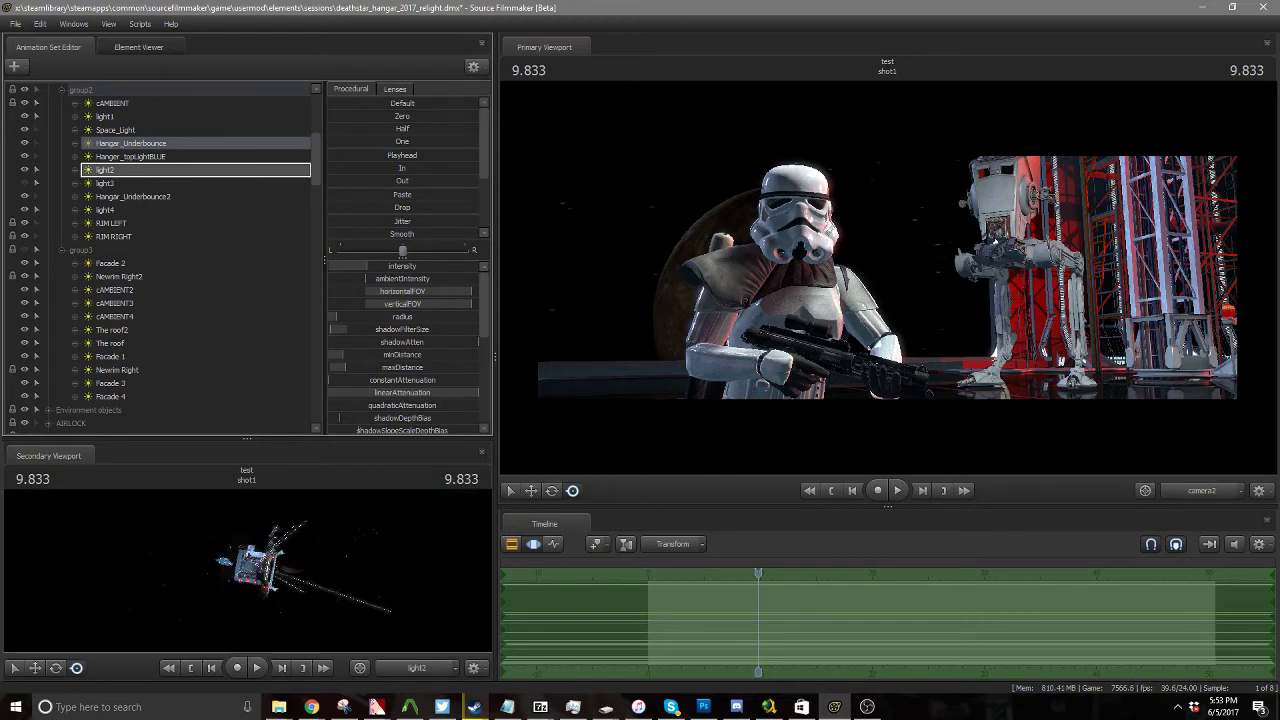
left_click_drag(402, 357, 375, 357)
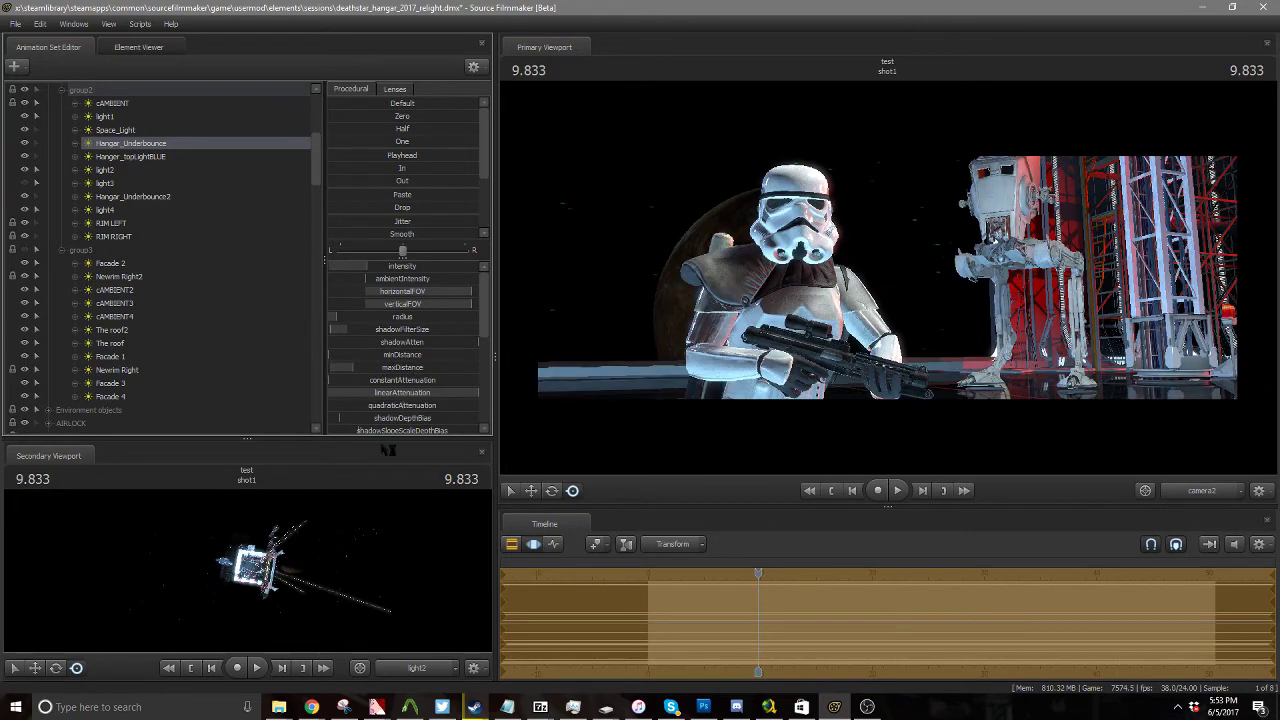
scroll(247, 570, "up", 5)
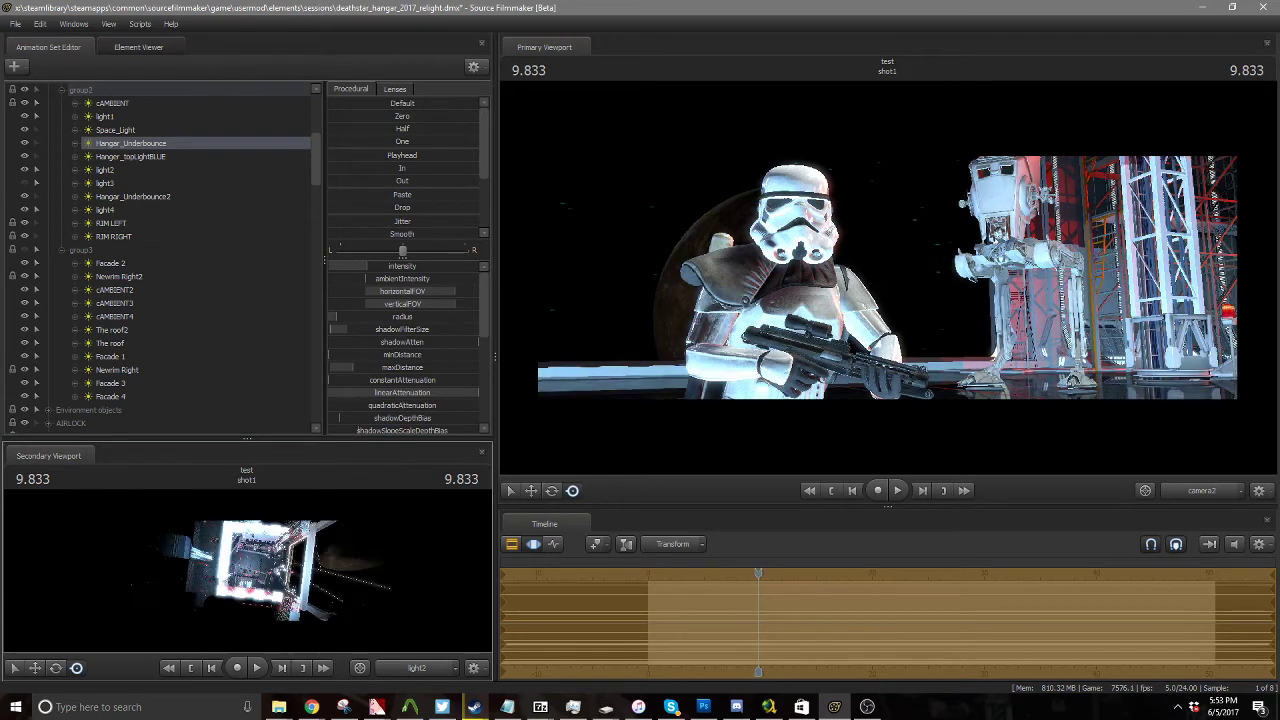
scroll(247, 570, "down", 5)
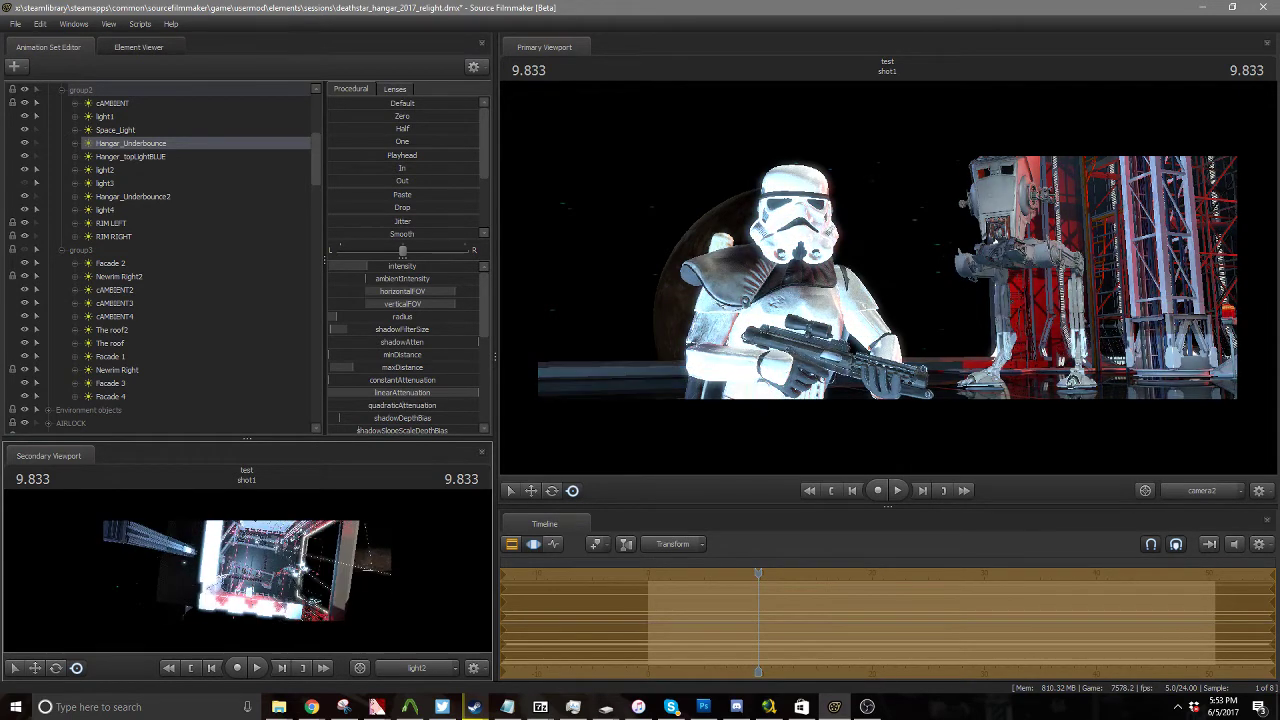
mouse_move(247, 570)
left_mouse_down()
mouse_move(228, 573)
mouse_move(250, 572)
left_mouse_up()
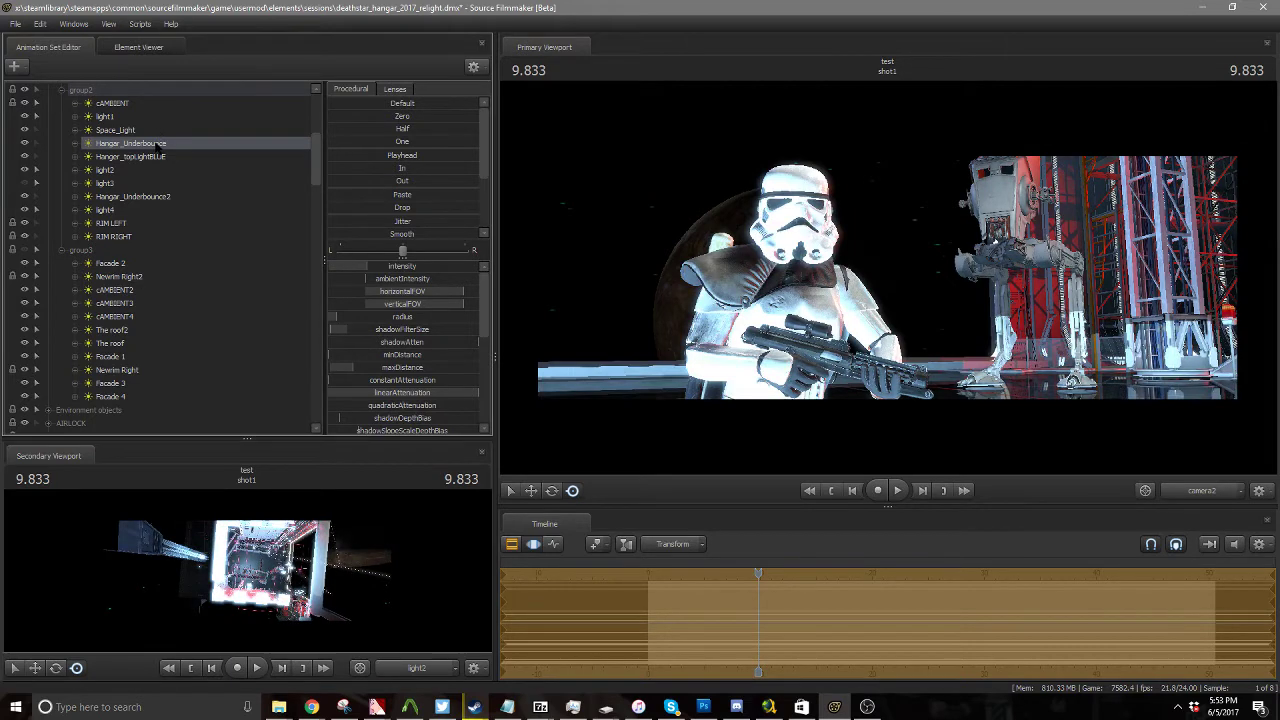
Step: Disable shadows on Hangar_Underbounce and lower its intensity
right_click(158, 145)
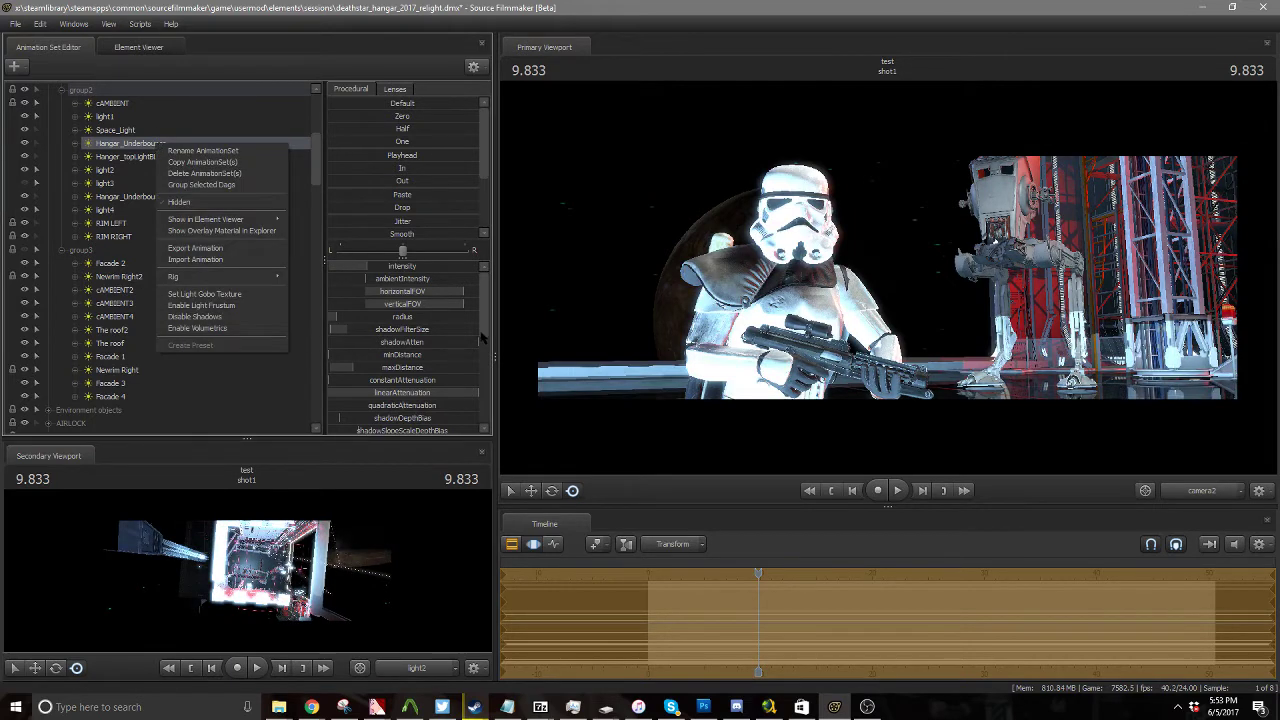
left_click(492, 315)
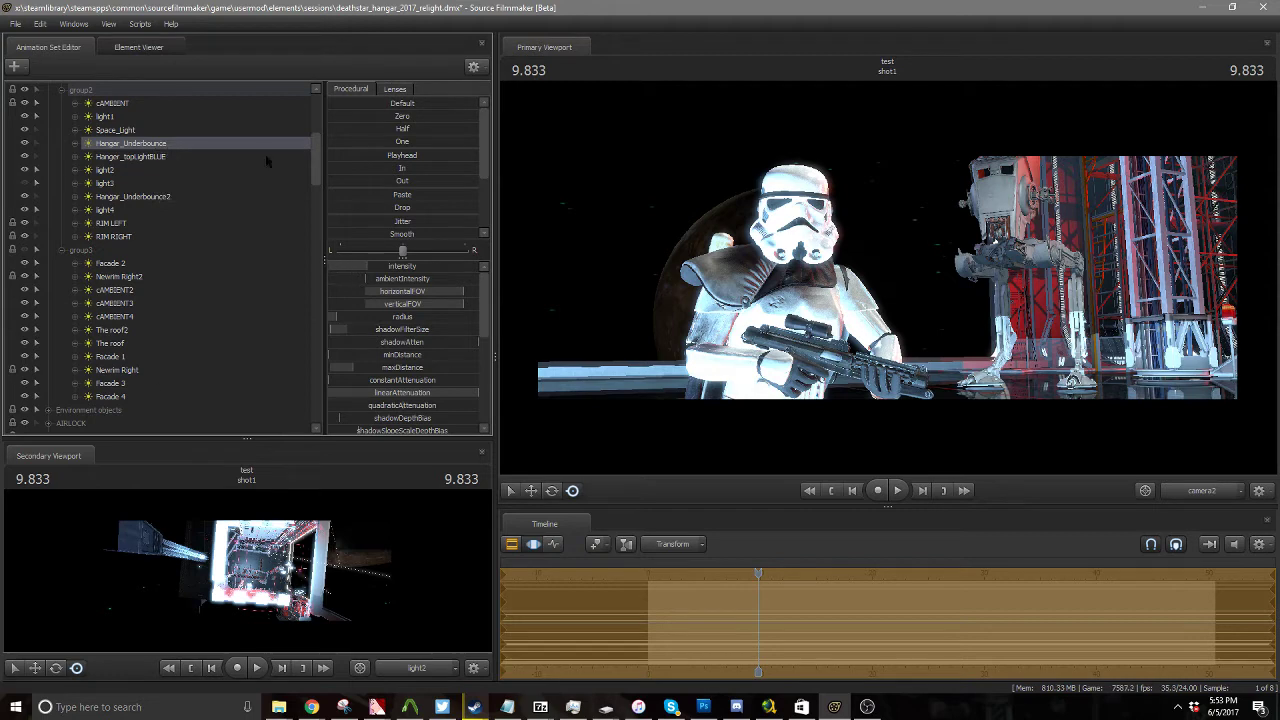
right_click(246, 220)
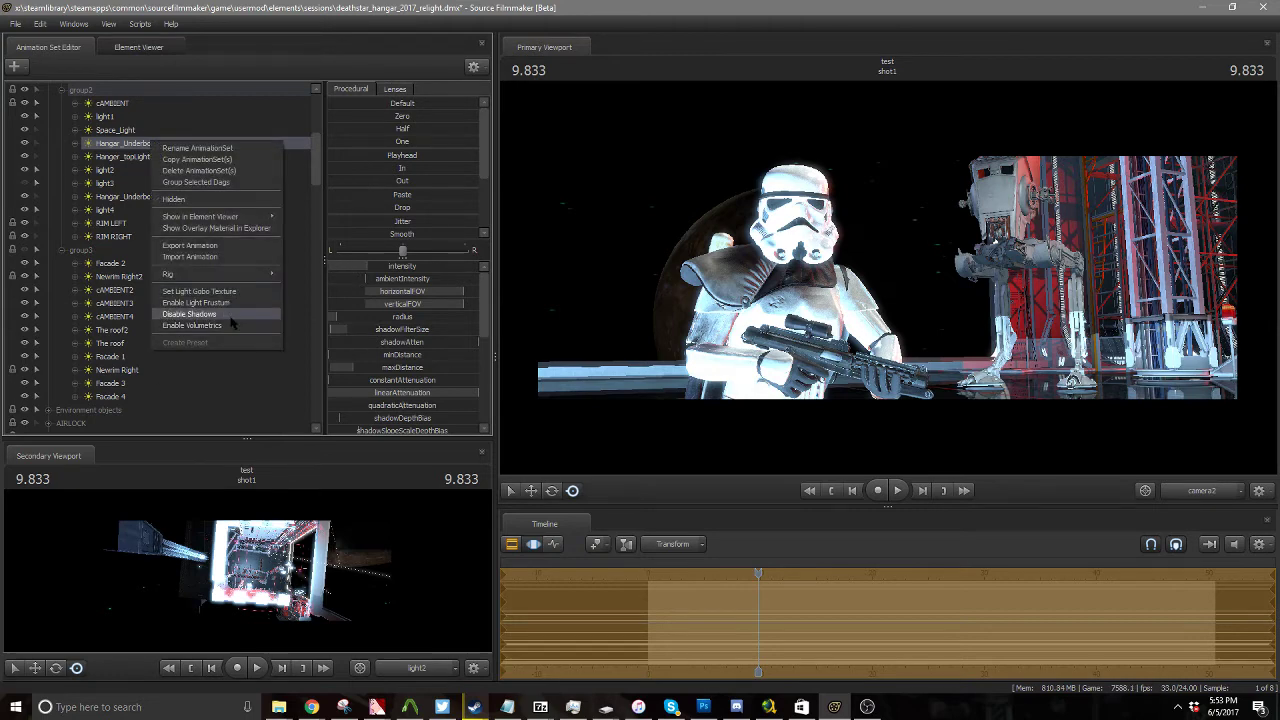
left_click(231, 314)
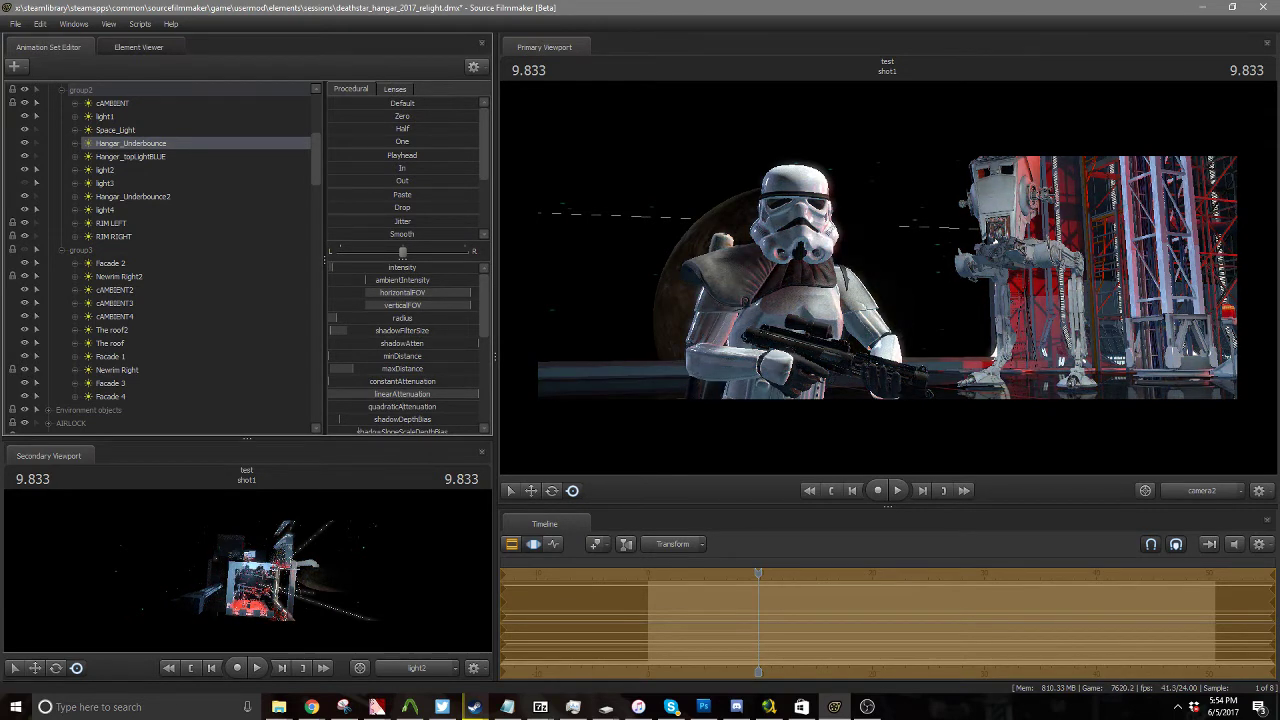
Step: Try tinting the Hangar_Underbounce light red by lowering its color_blue and color_green values
scroll(402, 366, "down", 5)
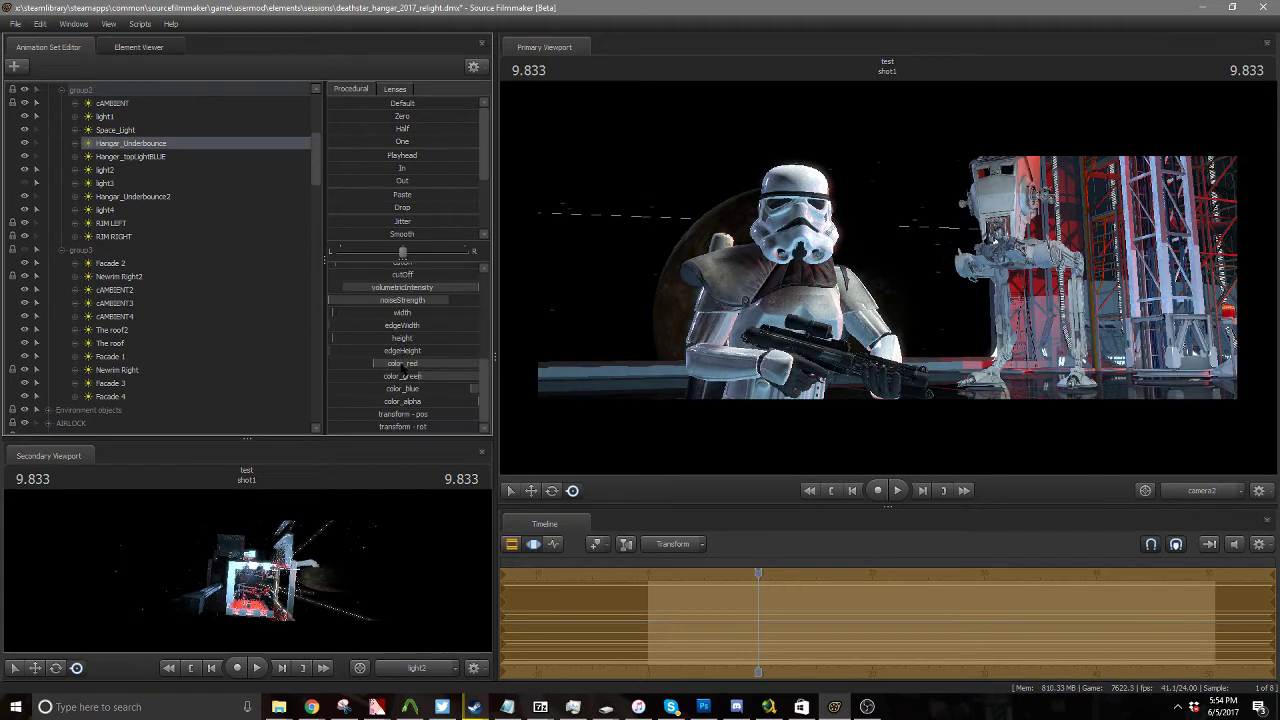
left_click_drag(472, 388, 370, 388)
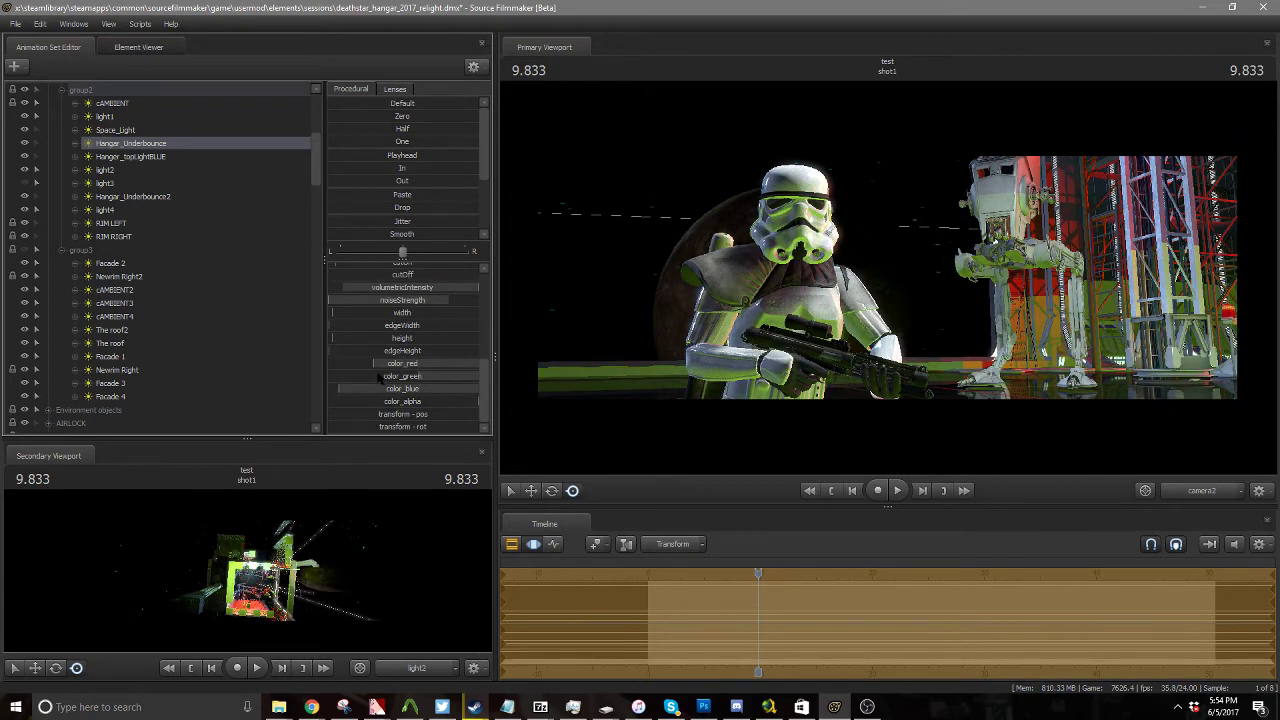
left_click_drag(474, 376, 329, 376)
Step: Try resetting the pivot and moving the Hangar_Underbounce light, and undo the recent light changes
right_click(727, 292)
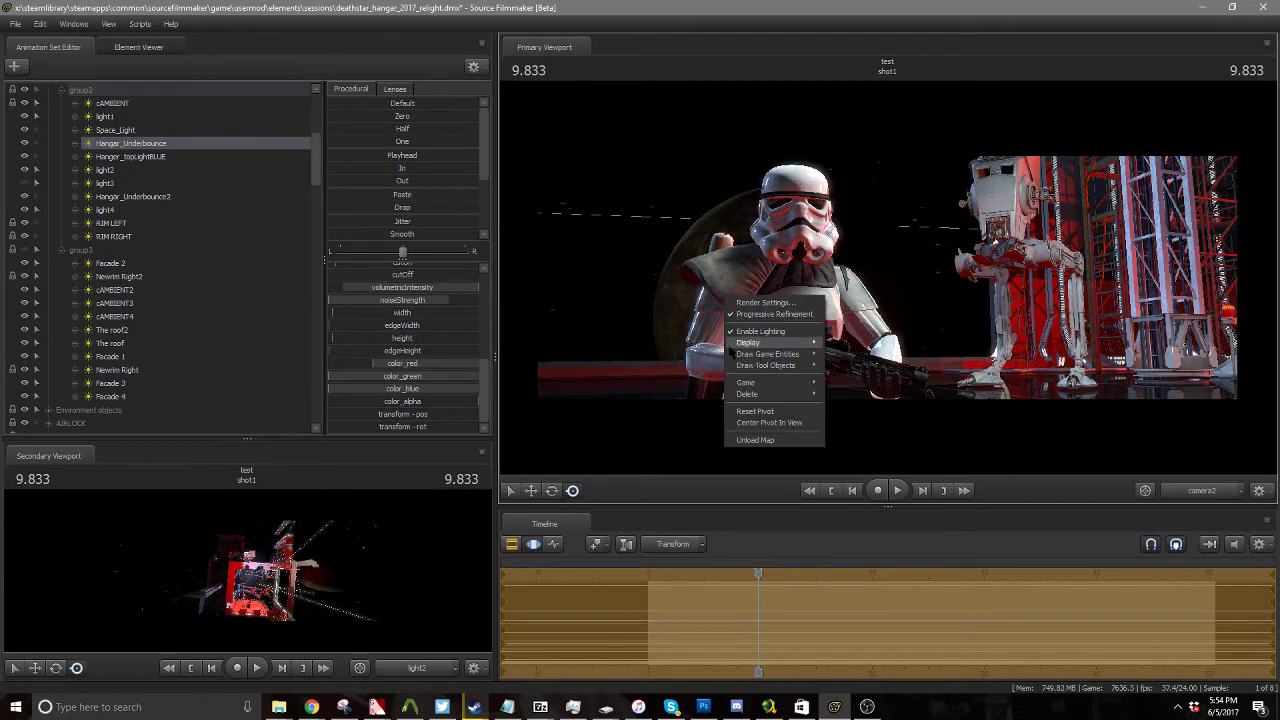
left_click(775, 416)
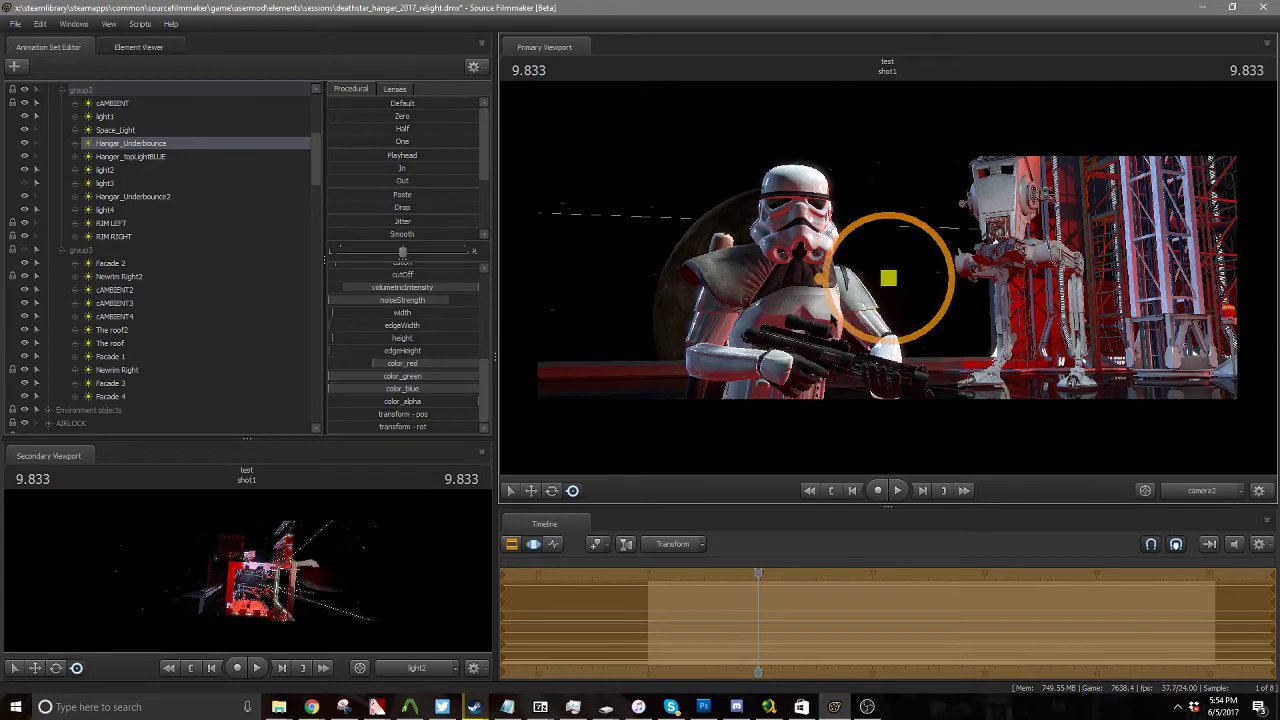
left_click_drag(836, 315, 947, 288)
key("ctrl+z")
key("ctrl+z")
key("ctrl+z")
key("ctrl+z")
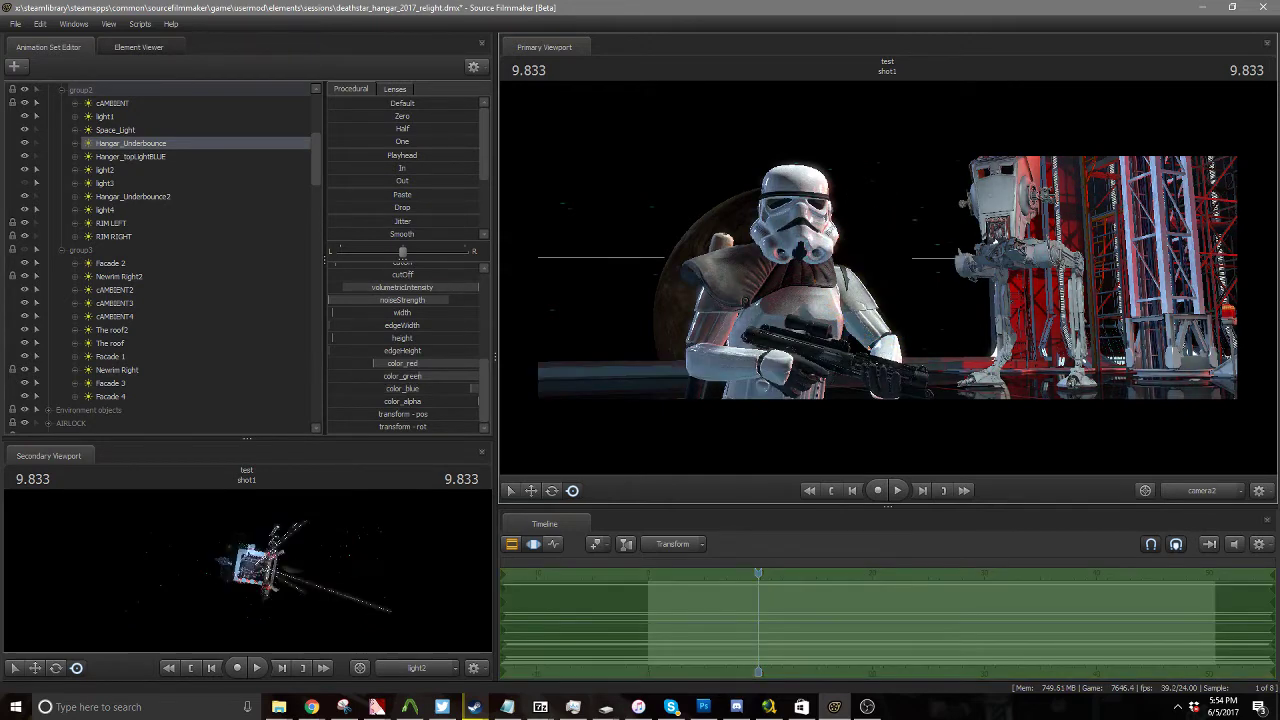
Step: Reduce Hangar_Underbounce's color_blue value and play the shot briefly to judge the lighting in motion
key("space")
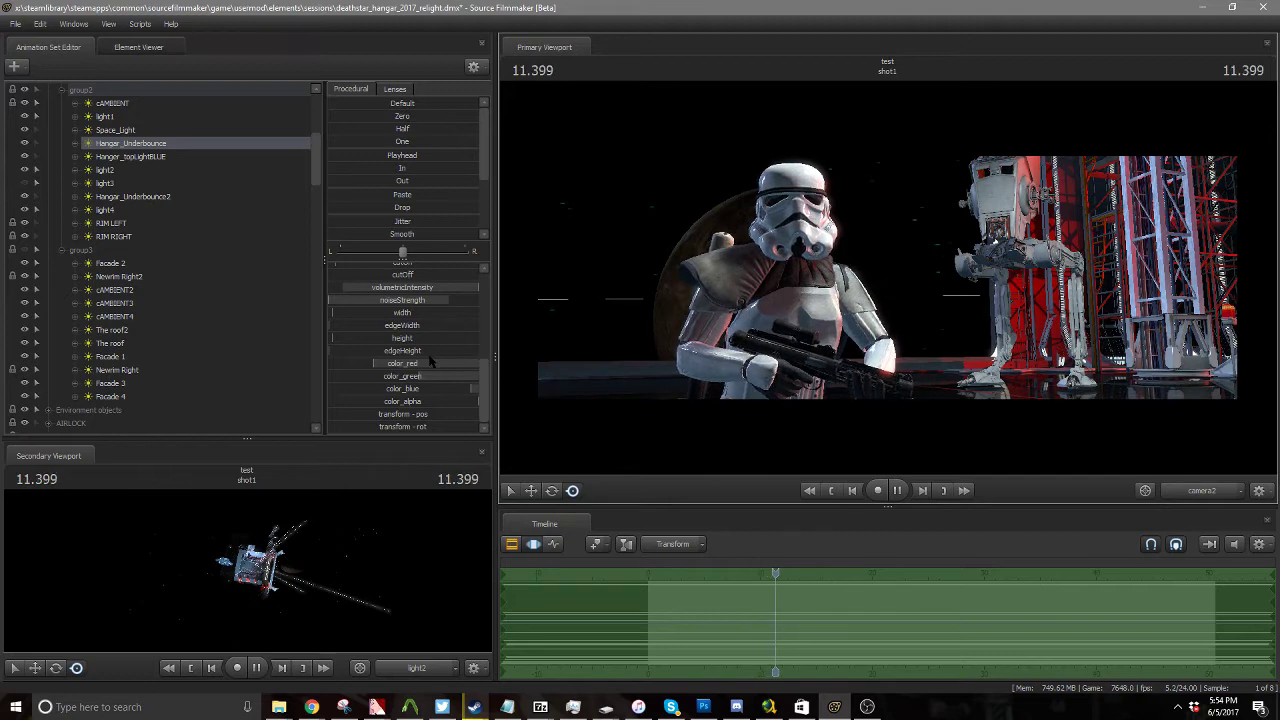
key("space")
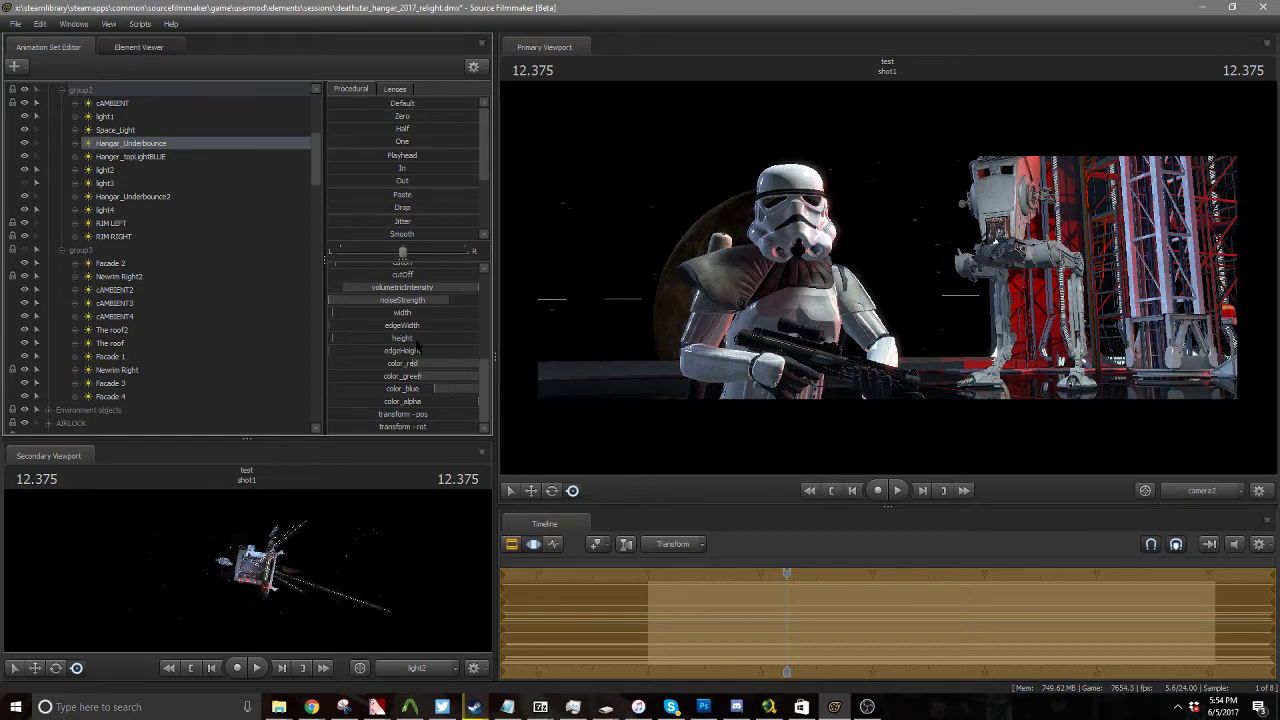
scroll(418, 347, "up", 5)
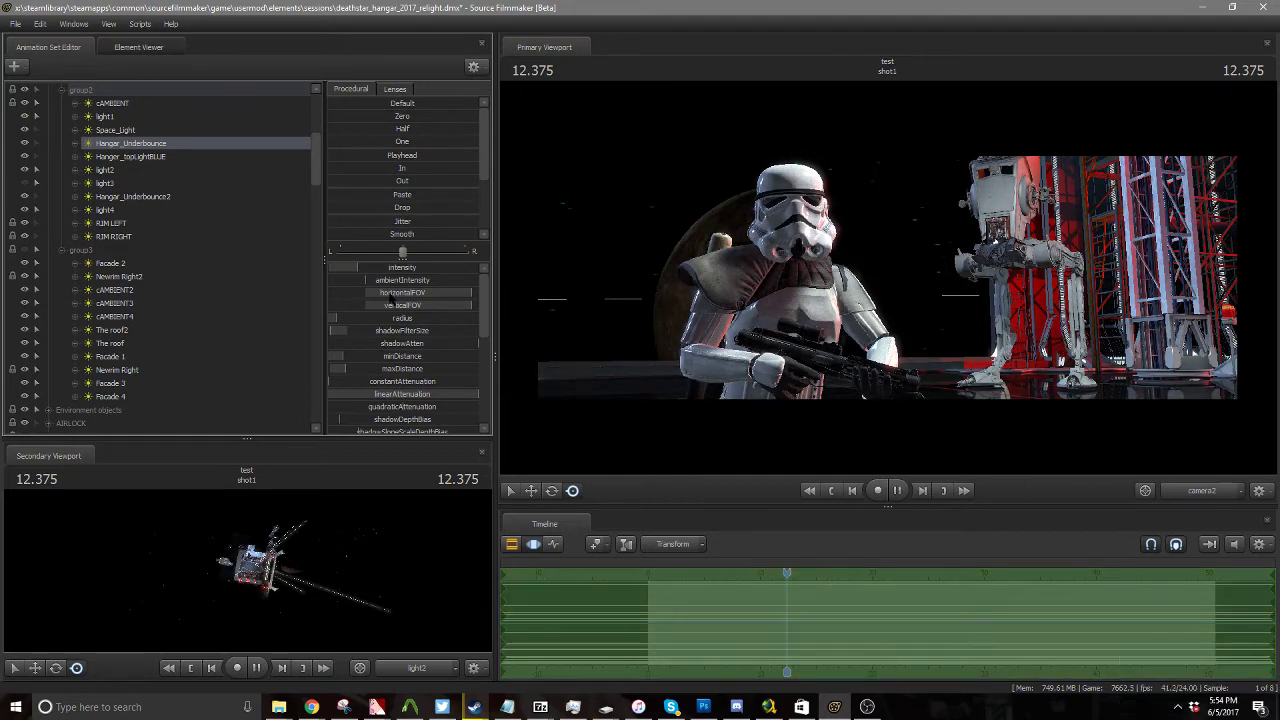
key("space")
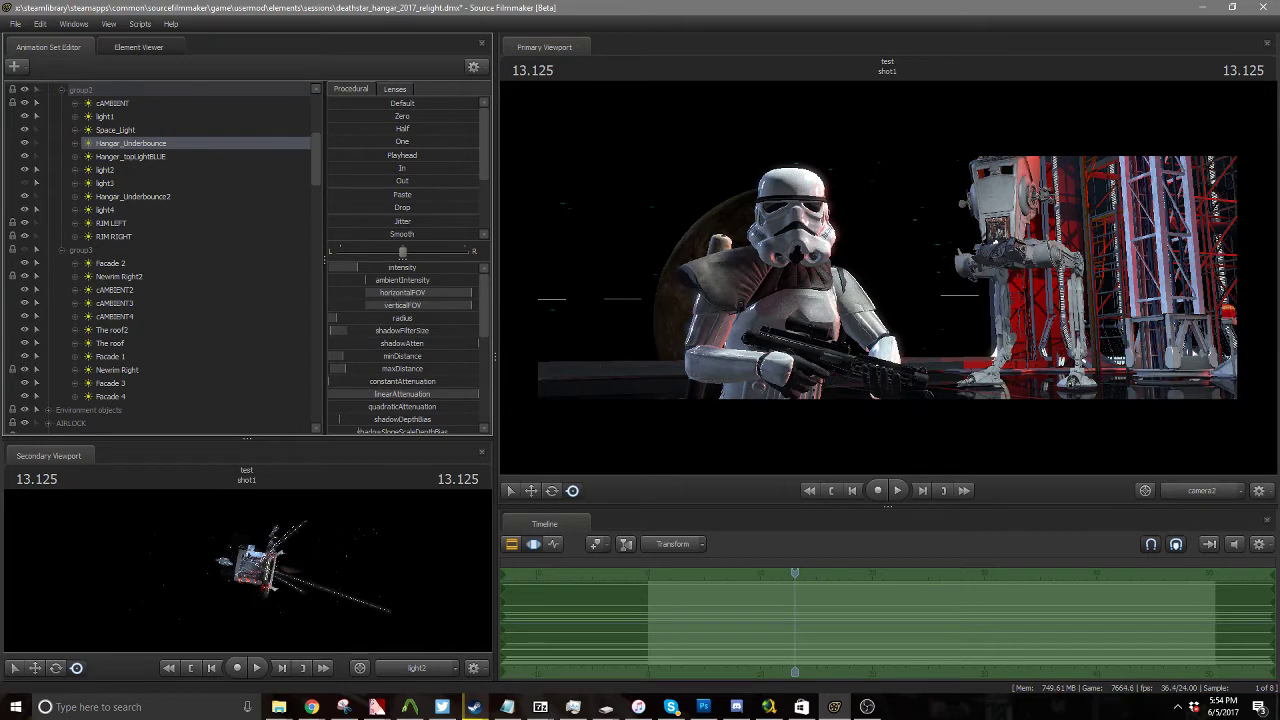
Step: Select camera2 with all its controls and show it in the Motion Editor
left_click(512, 543)
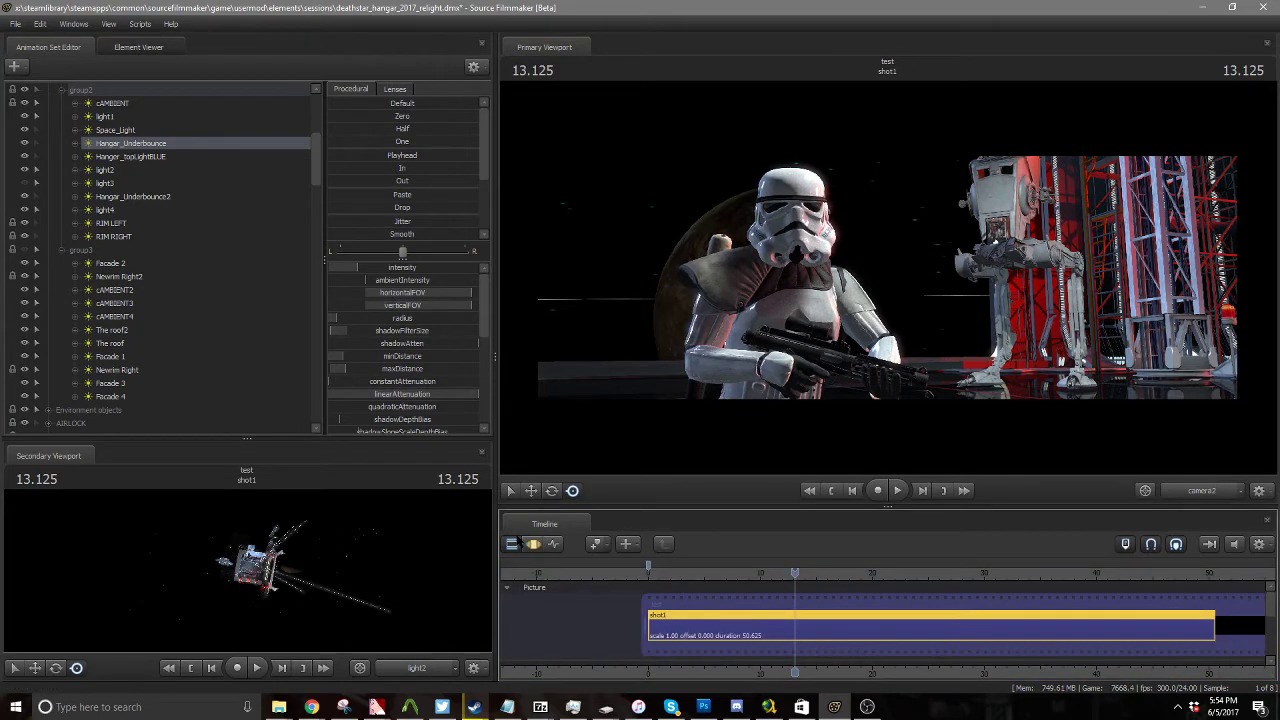
scroll(88, 117, "up", 5)
left_click(96, 106)
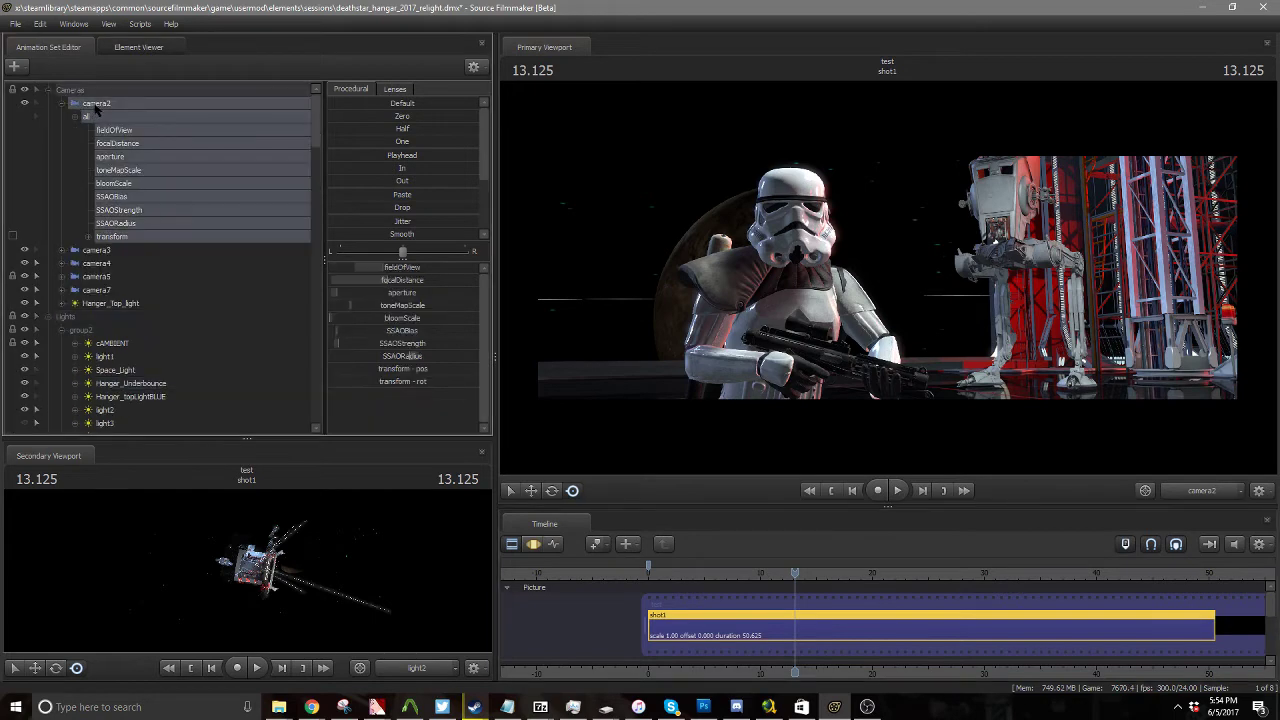
left_click(533, 543)
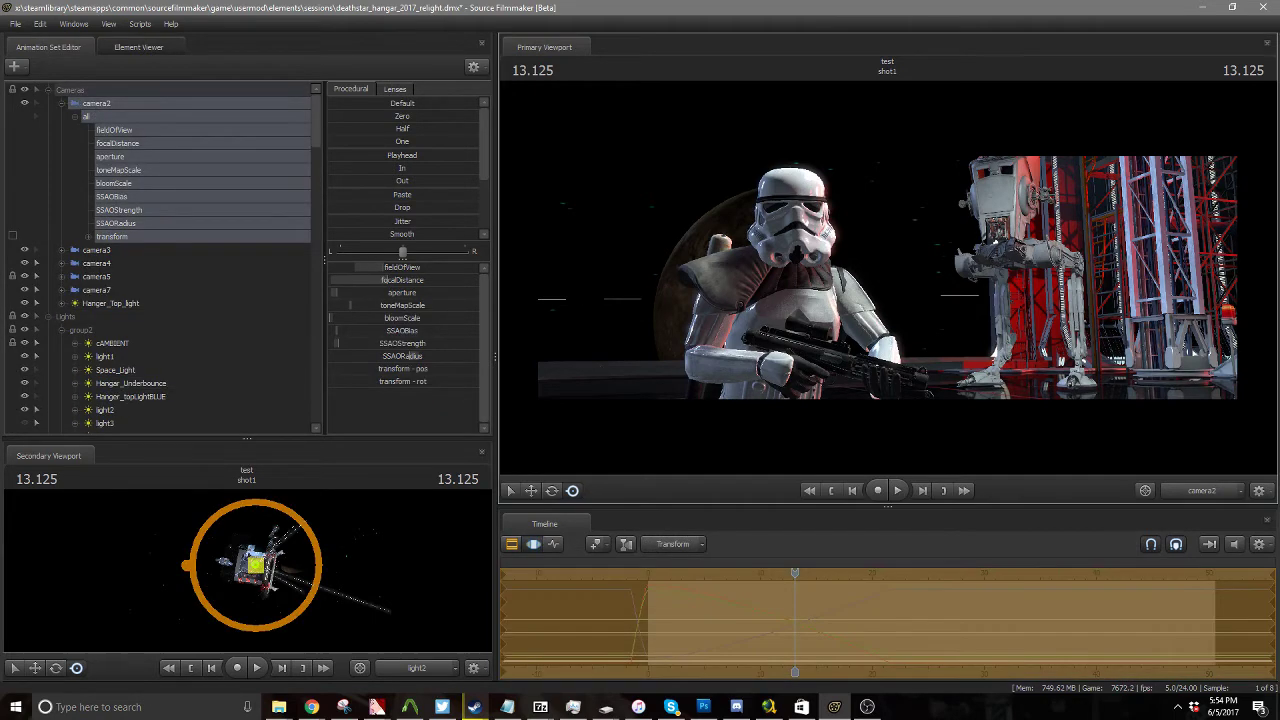
Step: Try flying camera2 around the hangar to frame the AT-ST and stormtrooper from another angle
left_click_drag(887, 278, 1094, 270)
key("d")
key("z")
key("x")
key("a")
scroll(951, 262, "up", 5)
key("s")
key("d")
key("a")
scroll(912, 288, "down", 4)
key("a")
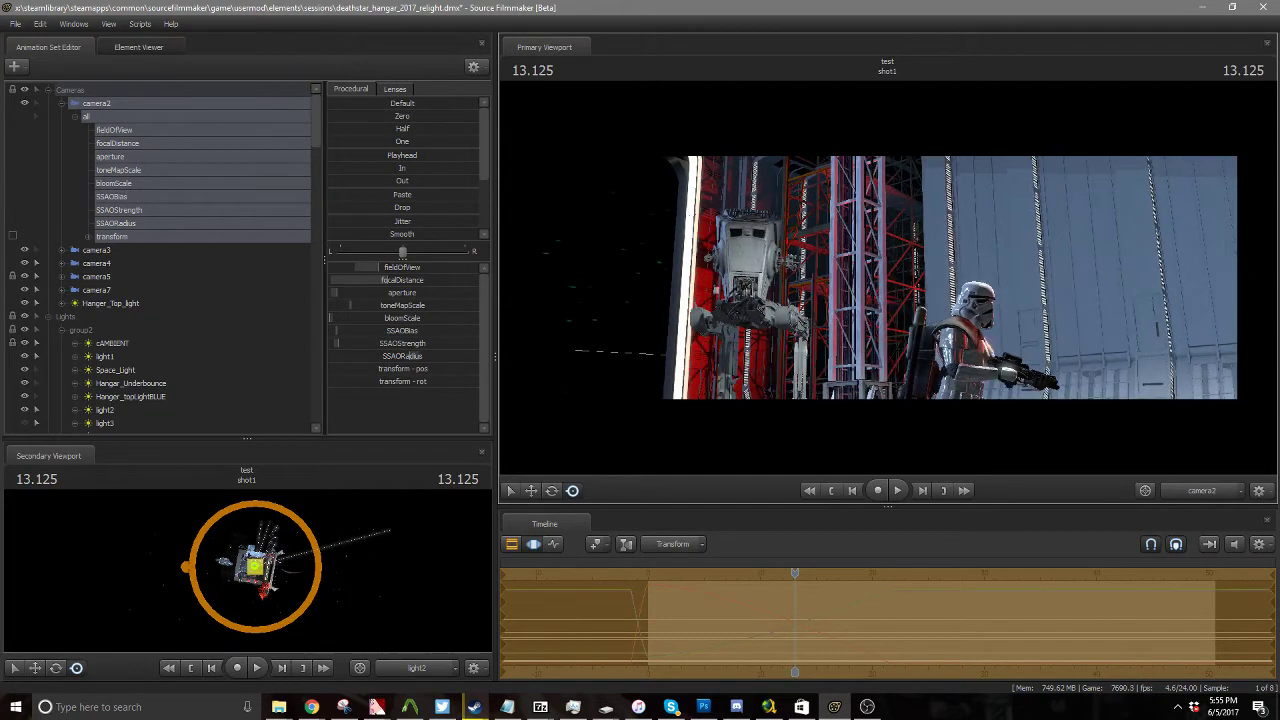
key("ctrl+z")
Step: Move camera2 back from the stormtrooper and turn off lighting in the primary viewport
key("a")
left_click_drag(888, 278, 944, 328)
key("s")
right_click(888, 279)
left_click(928, 317)
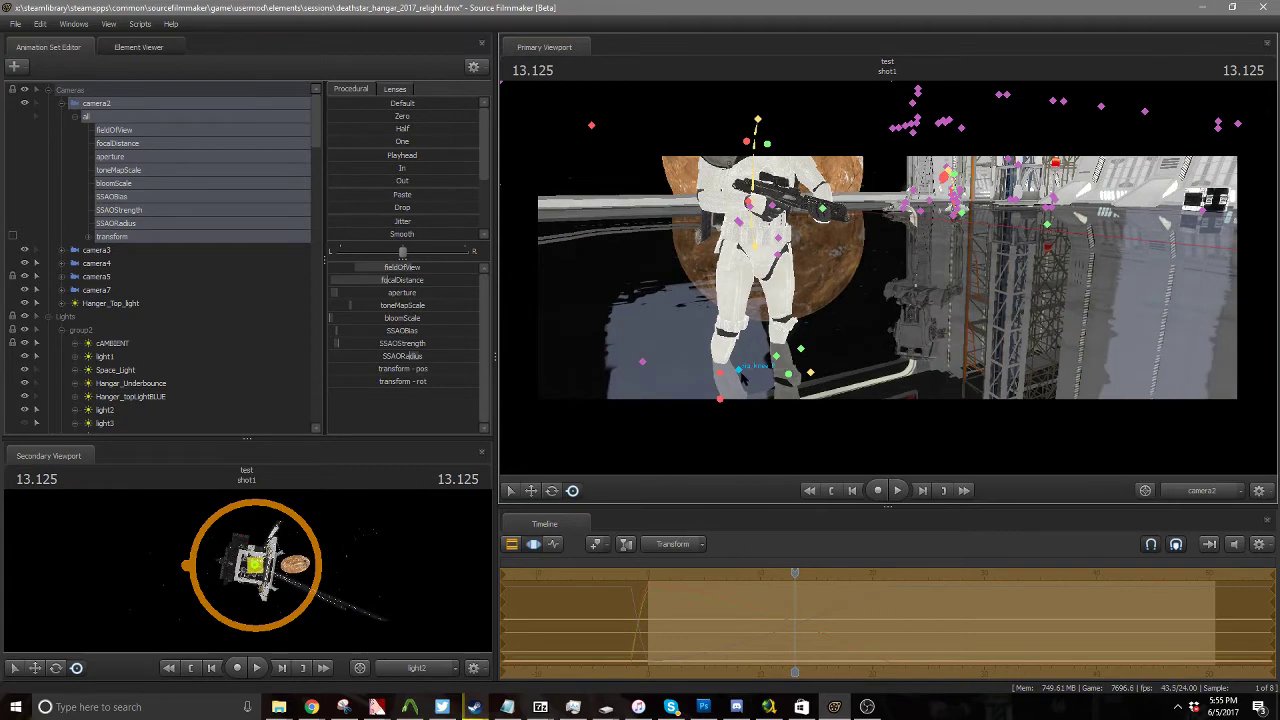
Step: Reselect camera2 and pull it far back and up for a wide view of the hangar floor and planet
left_click(742, 376)
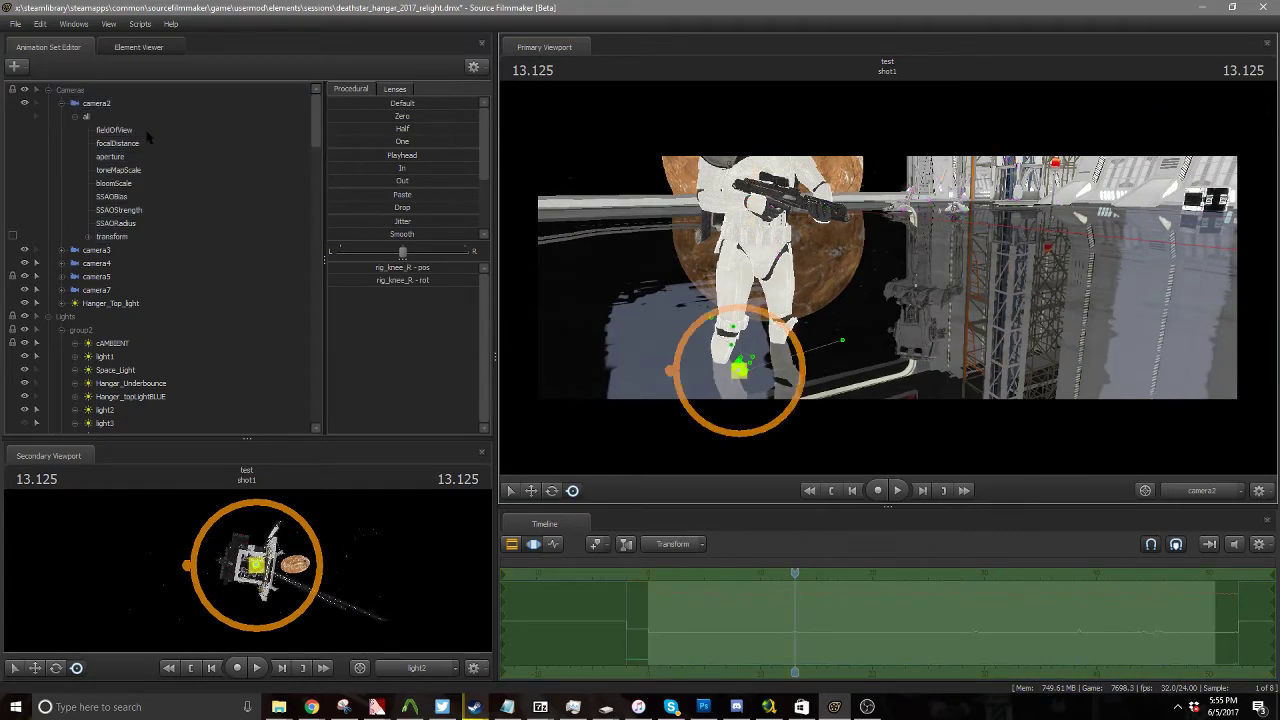
left_click(104, 105)
mouse_move(761, 188)
left_mouse_down()
mouse_move(760, 250)
mouse_move(760, 192)
left_mouse_up()
key("s")
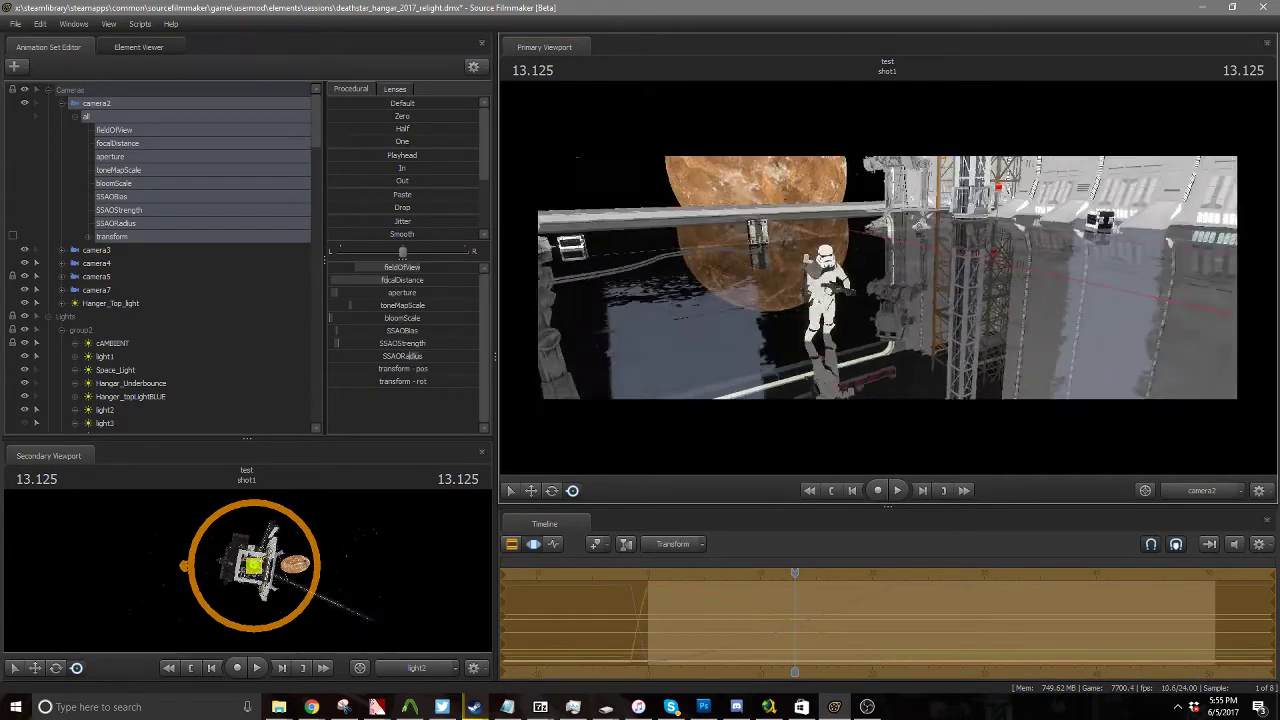
left_click_drag(887, 280, 893, 236)
key("z")
Step: Select the whole stormtrooper_npc2 model, reset its pivot and move it across the hangar floor away from the AT-ST
scroll(268, 329, "down", 20)
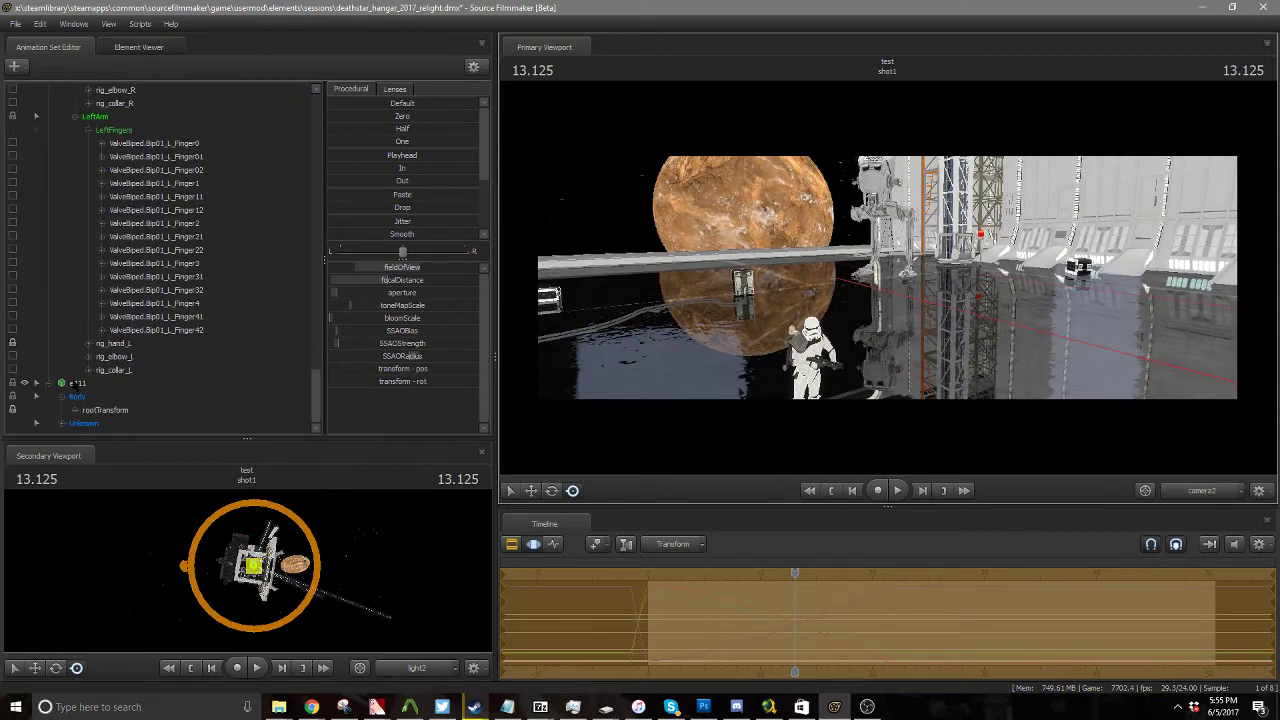
scroll(75, 383, "up", 10)
left_click(91, 185)
scroll(91, 195, "up", 6)
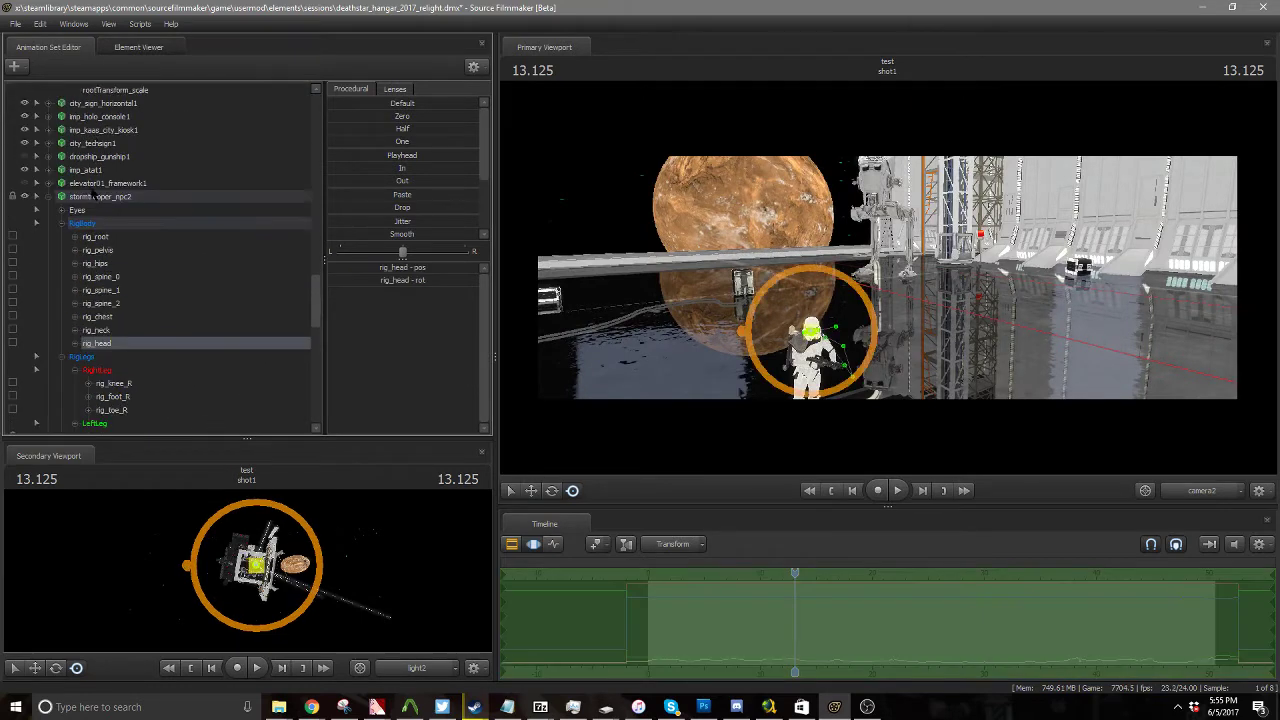
left_click(96, 291)
left_click(102, 265)
left_click(103, 274)
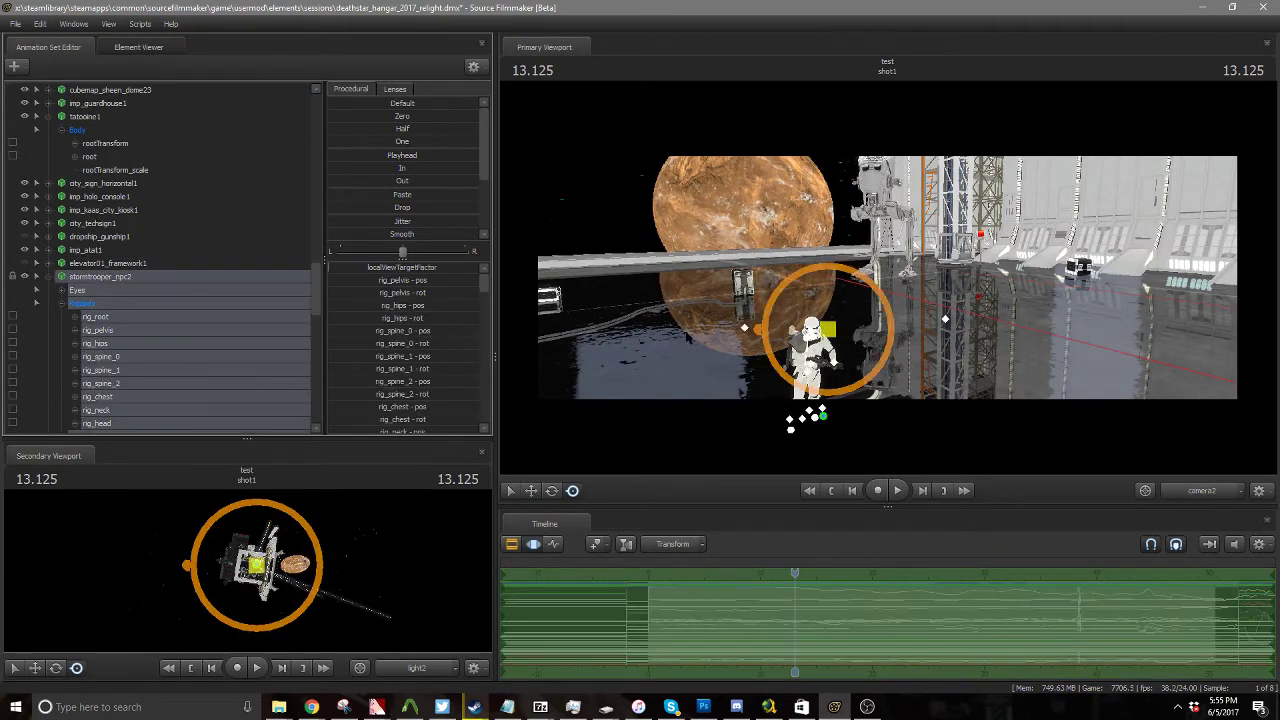
right_click(1005, 264)
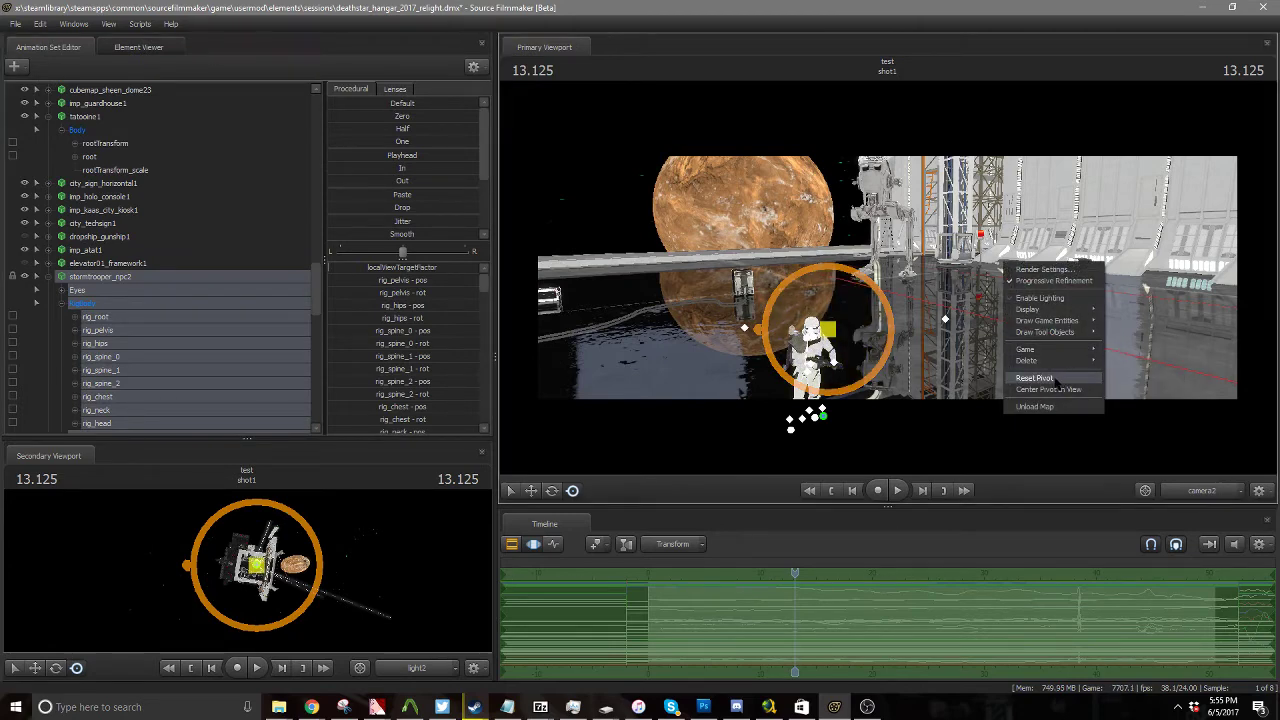
left_click(1052, 379)
left_click_drag(840, 420, 655, 380)
Step: Fly camera2 to a high view of the AT-AT and the raised catwalk in front of the planet
scroll(110, 90, "up", 5)
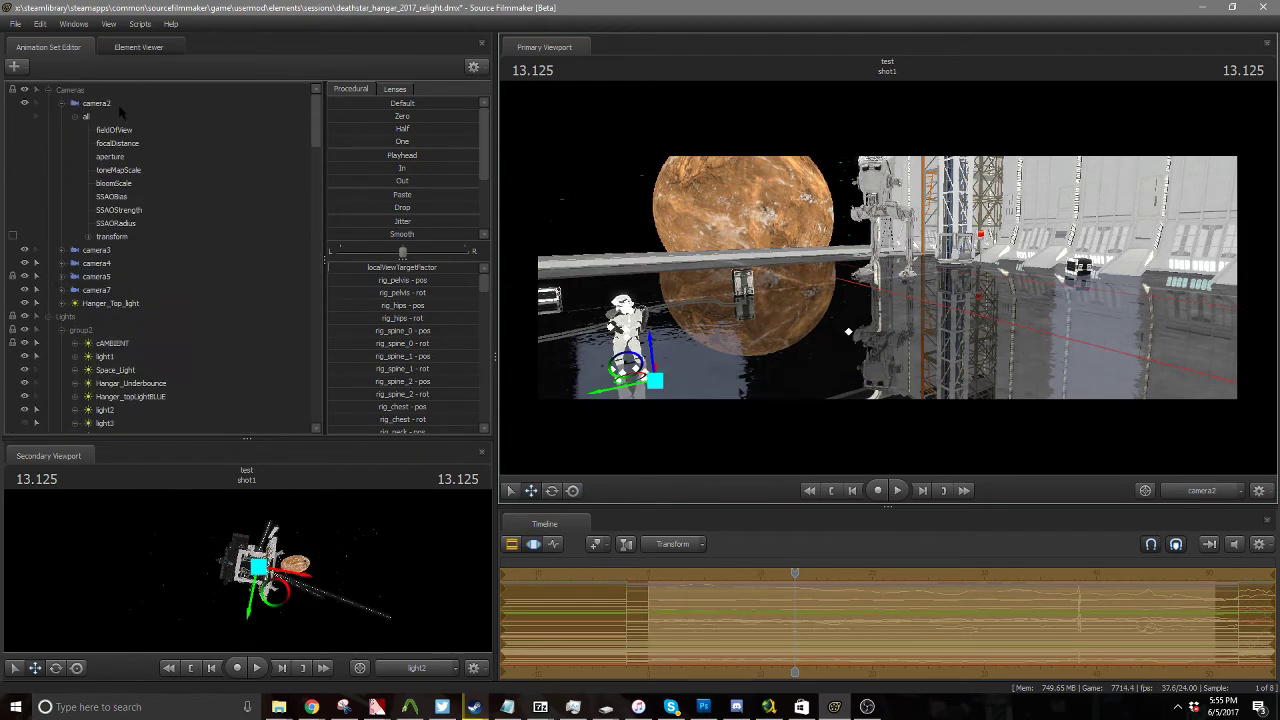
left_click(96, 103)
left_click_drag(887, 278, 1215, 290)
left_click_drag(1215, 243, 922, 323)
Step: Move the whole stormtrooper_npc2 model from the hangar floor up onto the raised catwalk
scroll(175, 337, "down", 15)
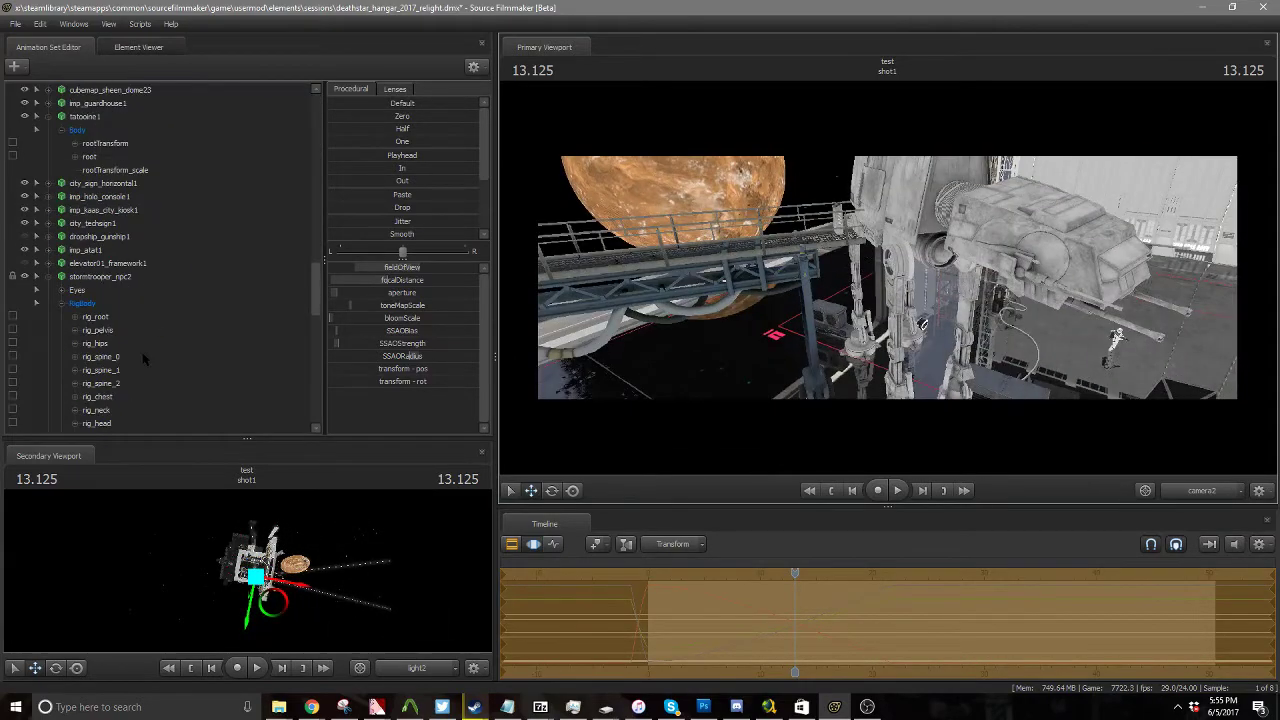
scroll(93, 403, "down", 8)
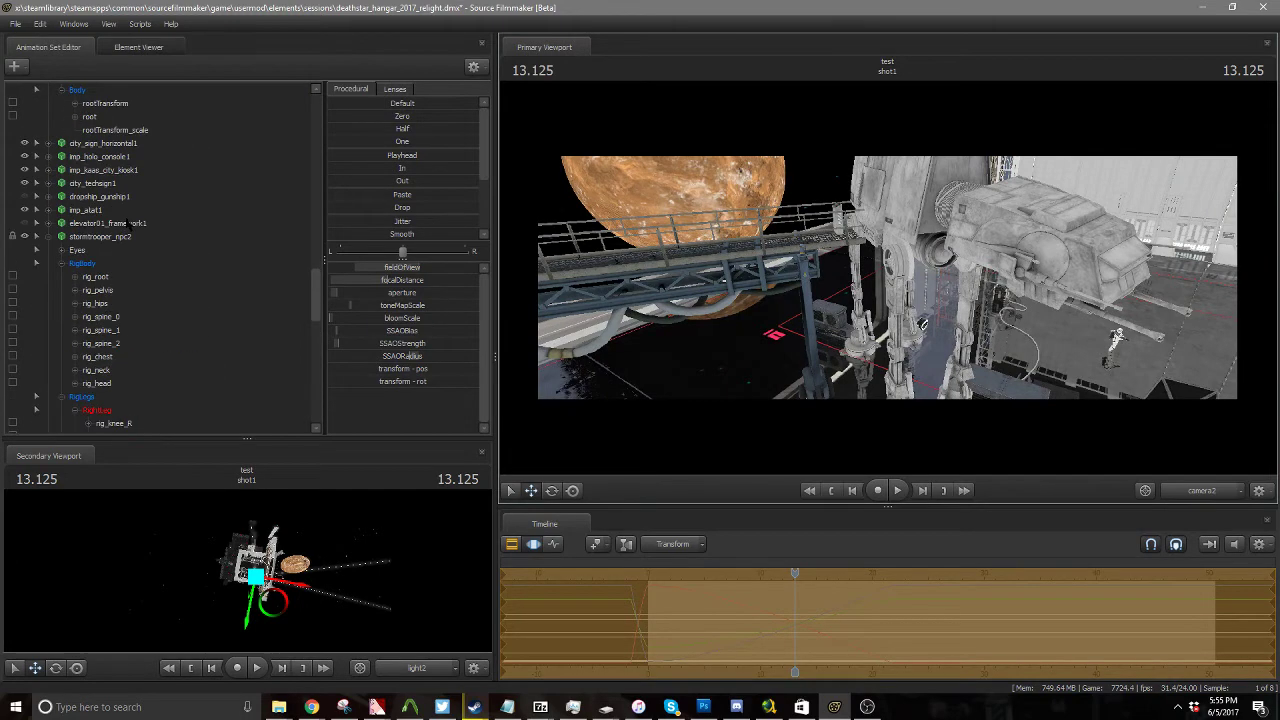
scroll(118, 380, "down", 10)
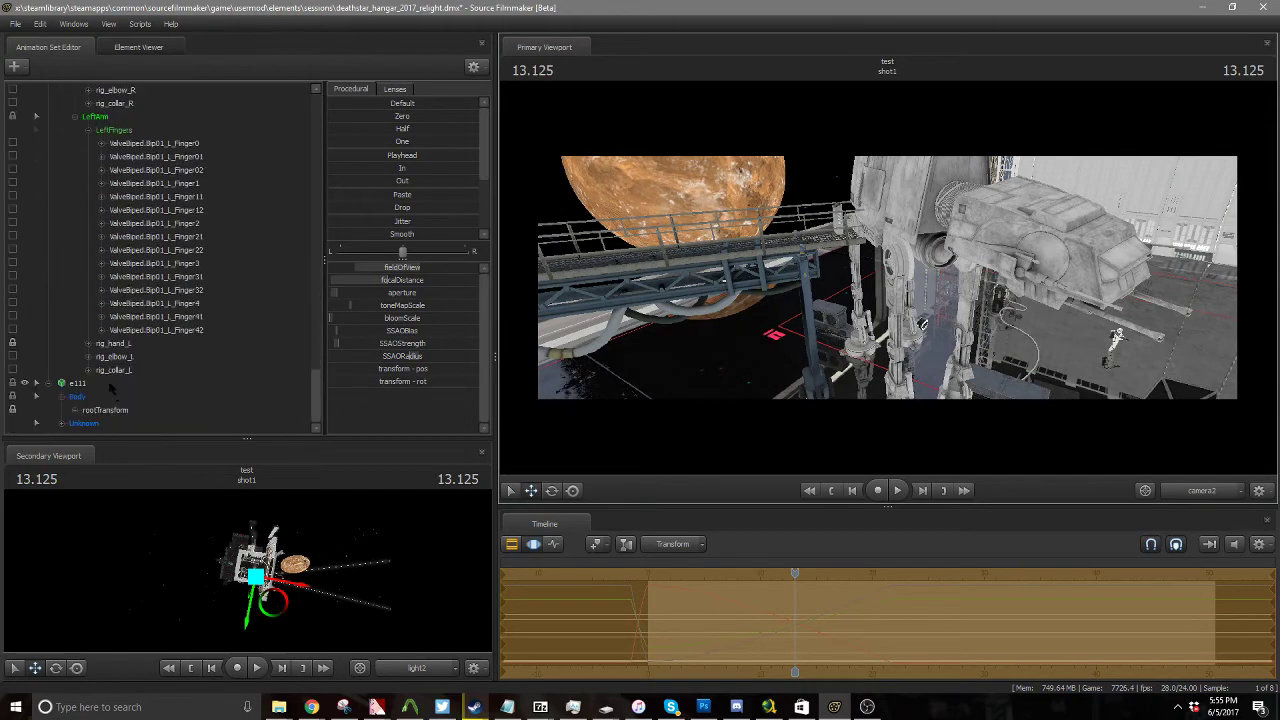
scroll(106, 343, "up", 6)
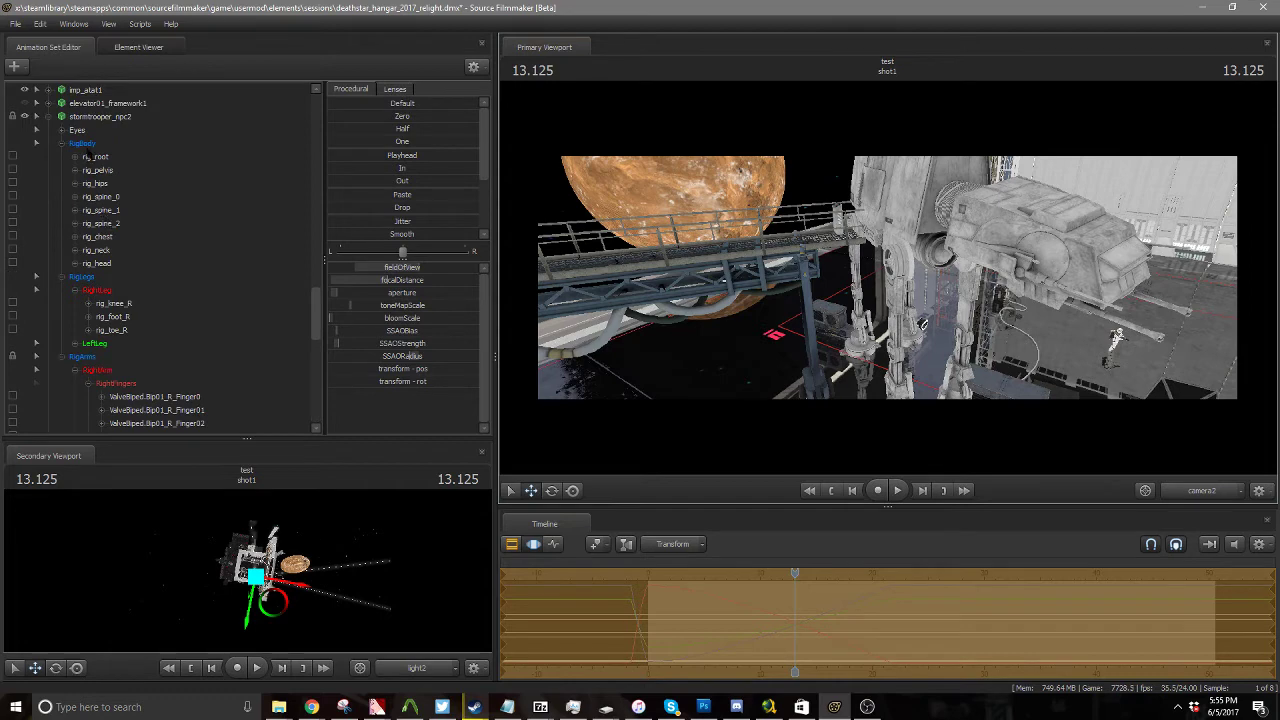
left_click(91, 118)
left_click_drag(1116, 348, 766, 254)
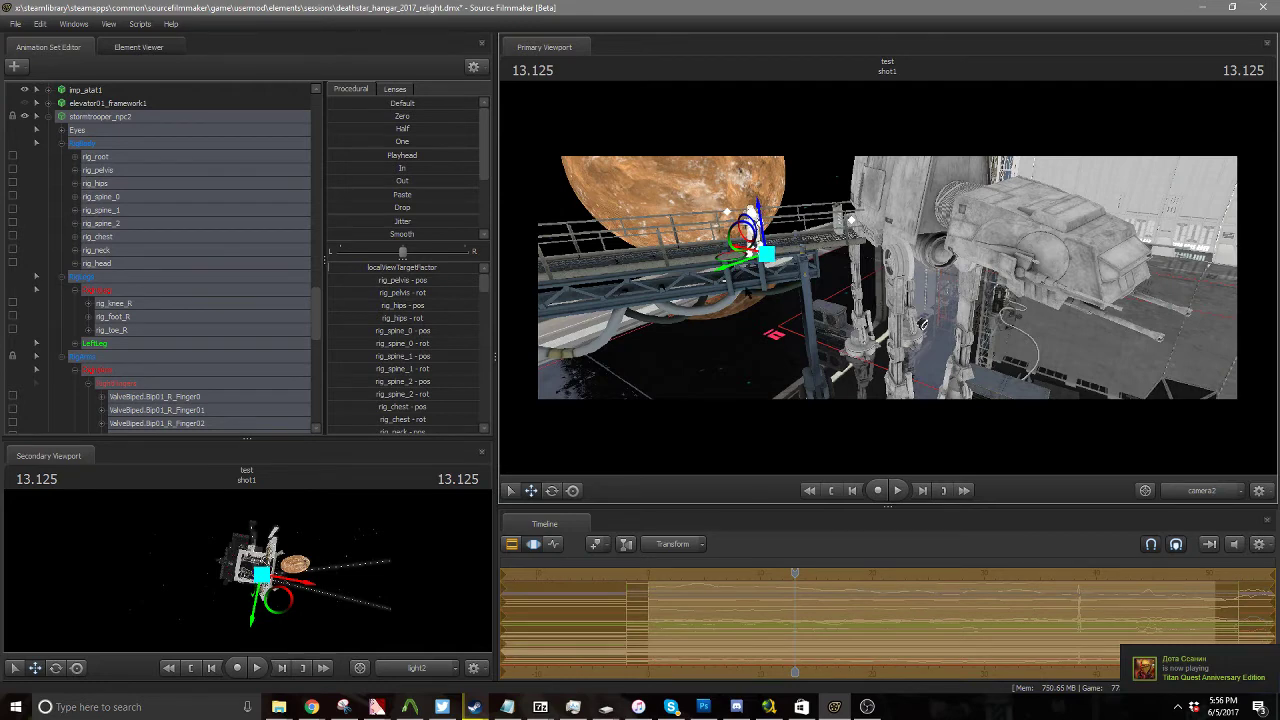
left_click_drag(734, 260, 749, 253)
Step: Through the work camera, center the stormtrooper between the catwalk railings, and return the viewport to camera2
key("c")
left_click_drag(862, 272, 828, 272, "alt")
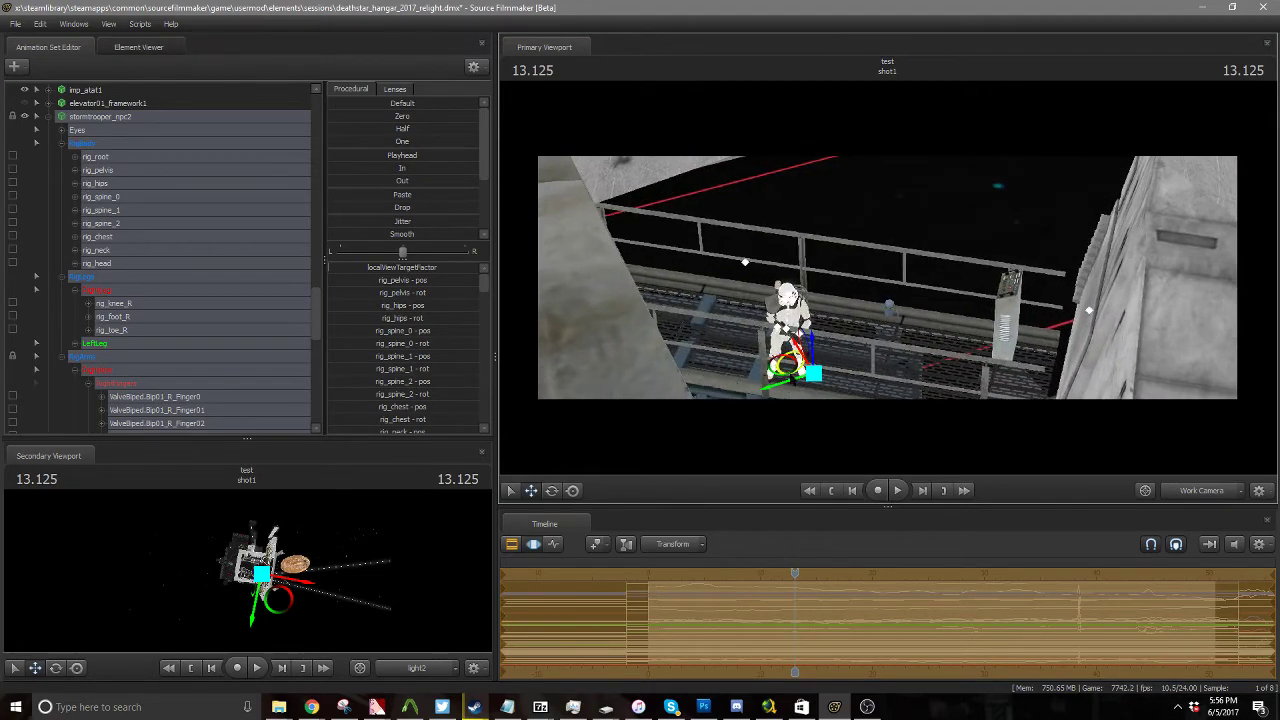
left_click_drag(783, 366, 800, 336)
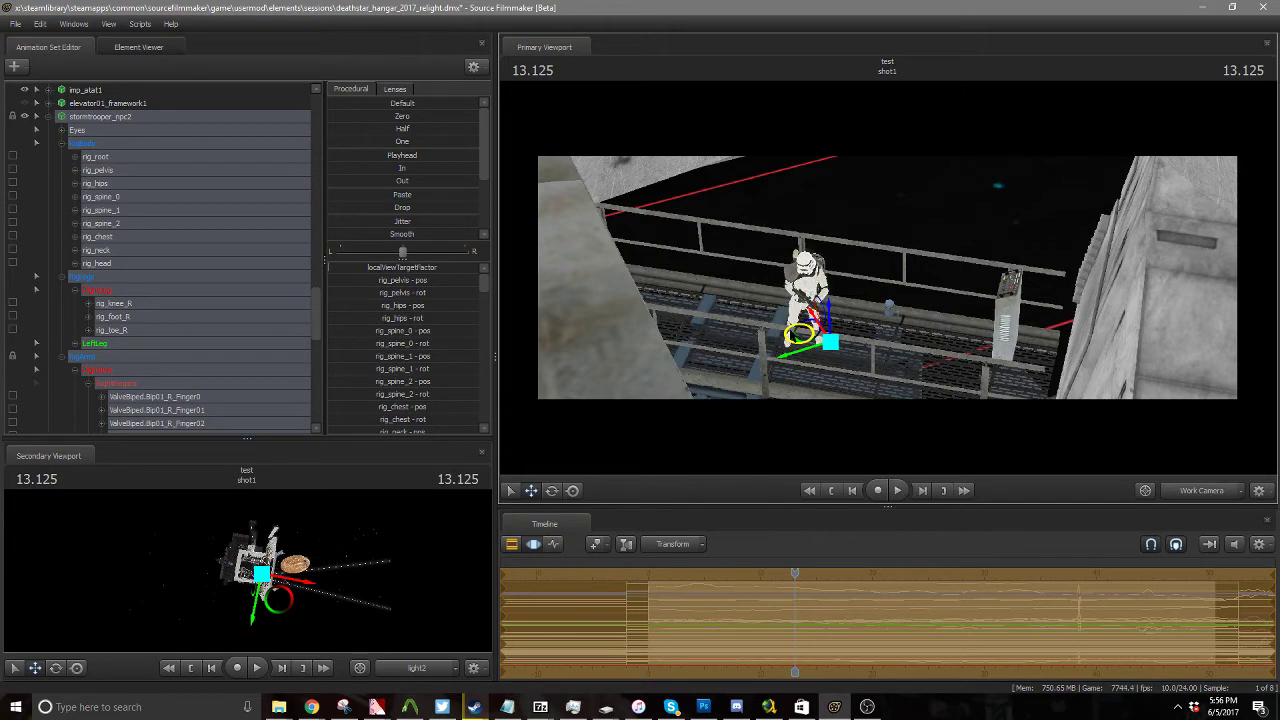
left_click(1201, 490)
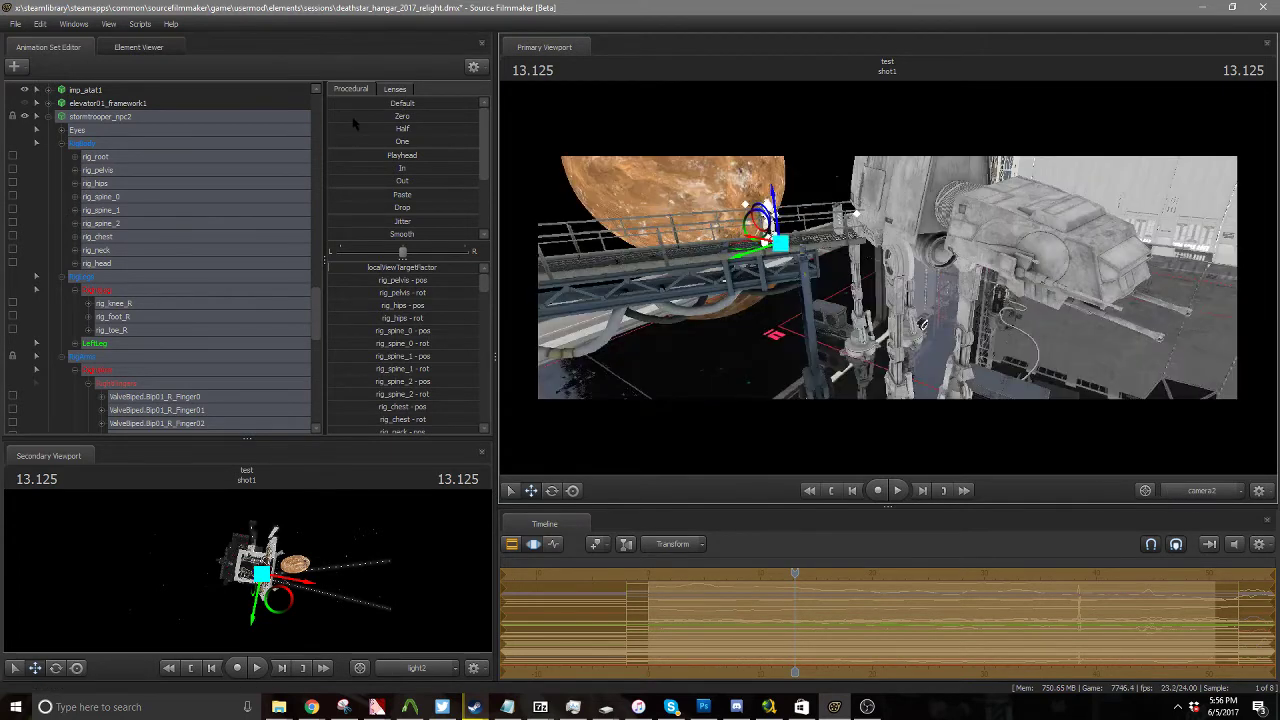
Step: Fly camera2 in to a close waist-up framing of the stormtrooper on the catwalk, with the planet behind
scroll(142, 140, "down", 10)
left_click(122, 104)
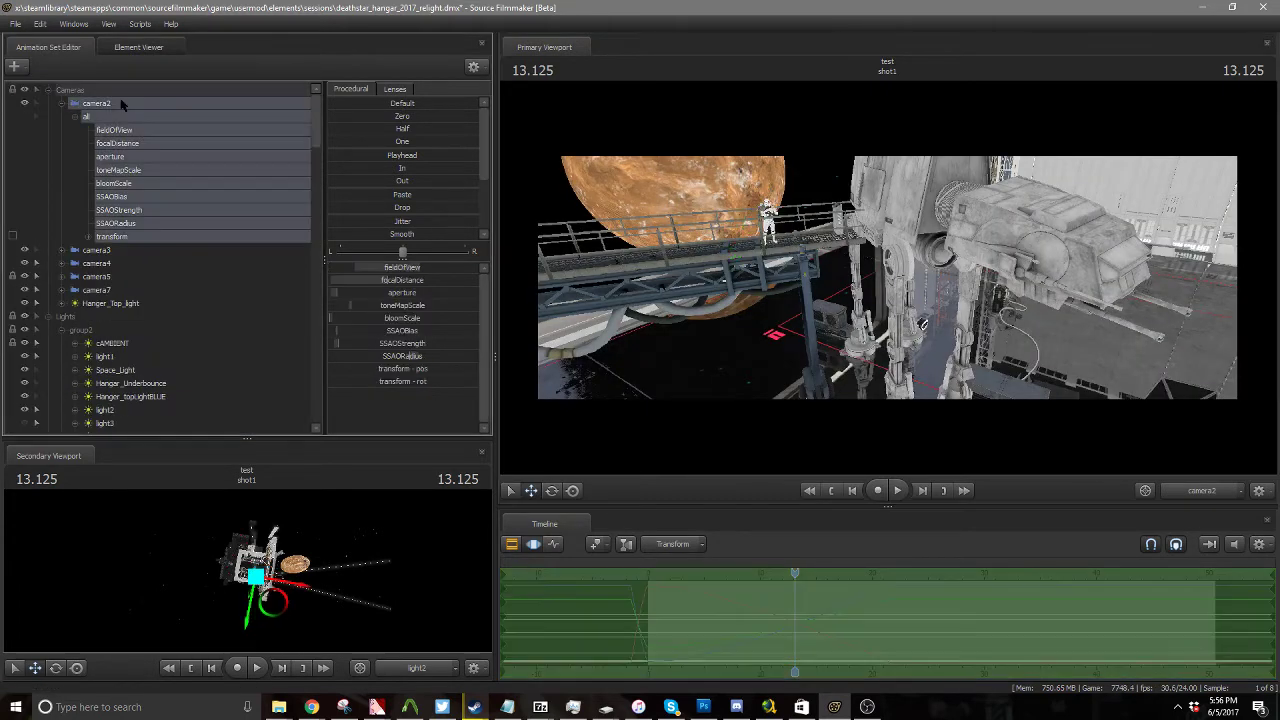
left_click_drag(1035, 252, 1072, 222)
key("w")
key("w")
key("s")
key("w")
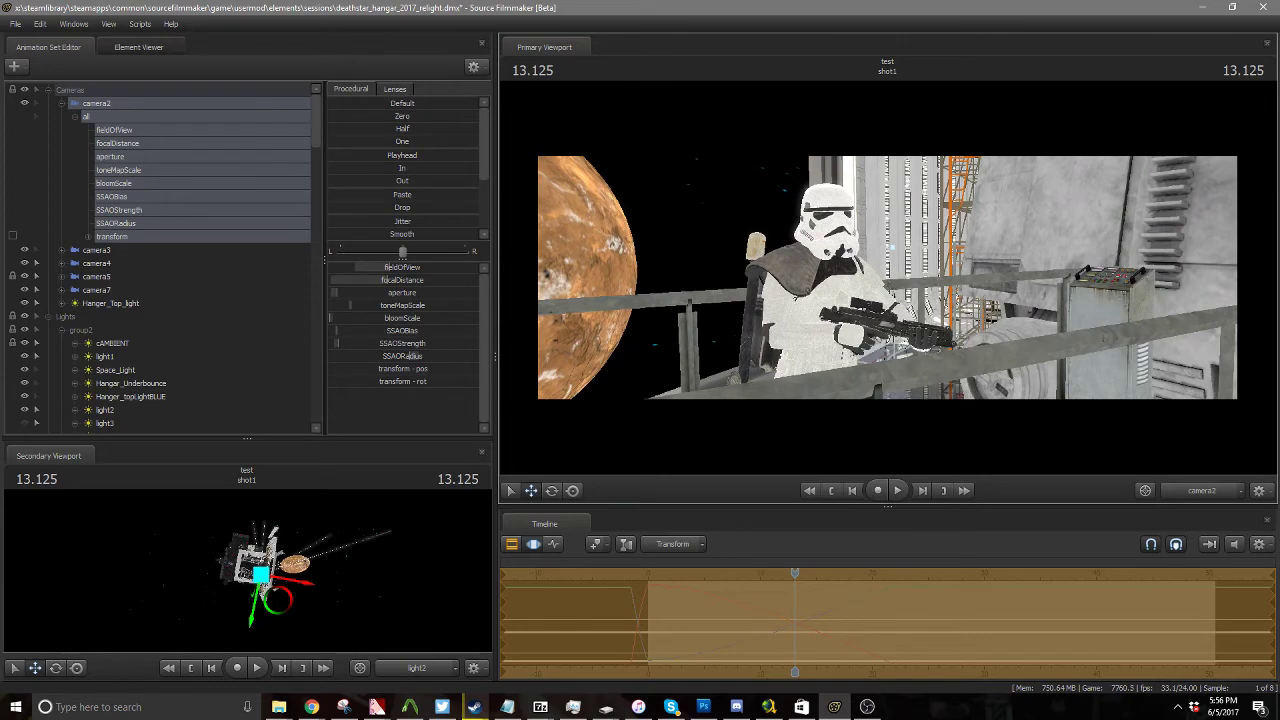
key("w")
key("a")
Step: Try rotating the stormtrooper's rig_pelvis to turn its upper body
left_click(837, 398, "ctrl")
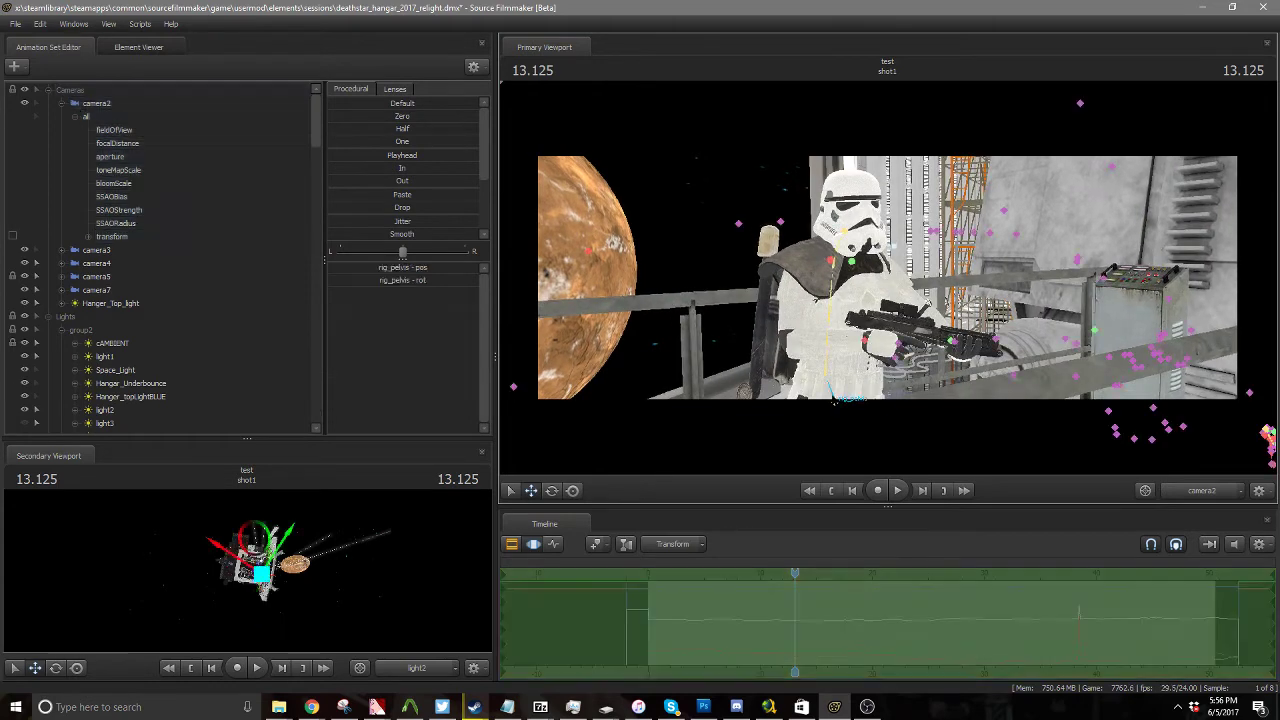
key("r")
left_click_drag(837, 402, 802, 404)
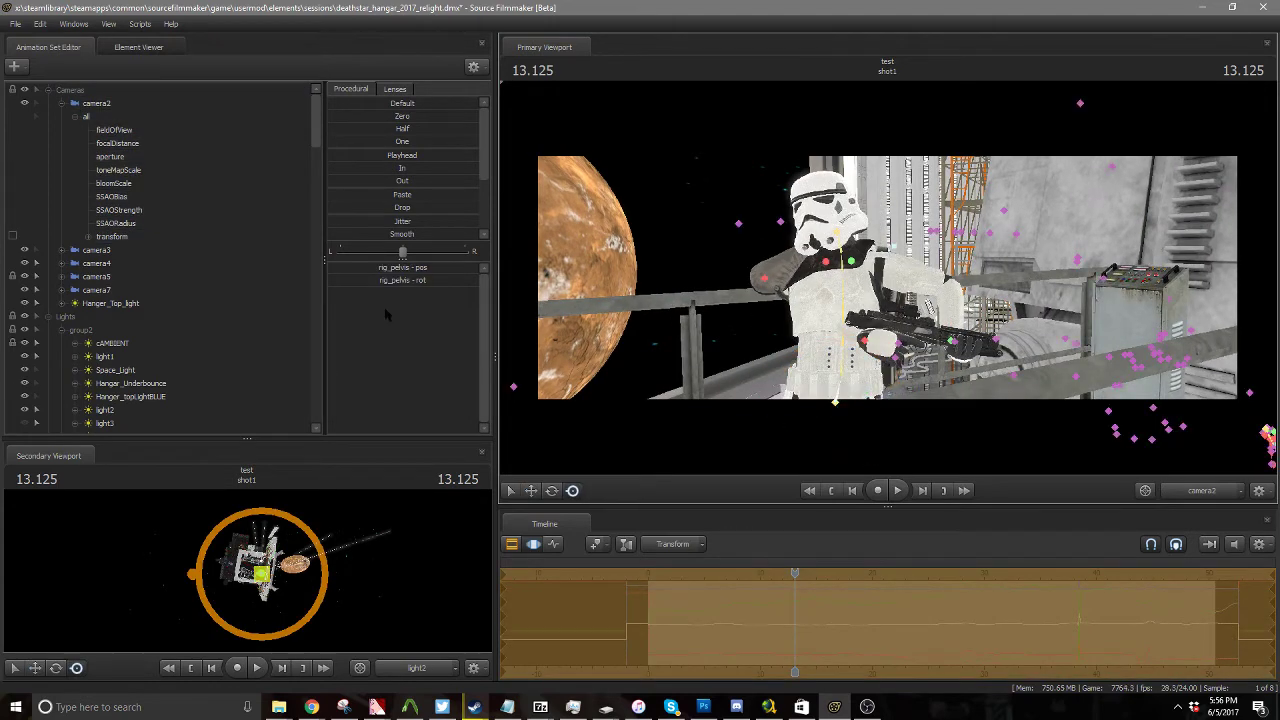
key("ctrl+z")
key("f")
Step: Center the stormtrooper_npc2 pivot in view, rotate the whole model toward the planet, and angle rig_hand_R to bring the rifle across the chest
left_click(113, 293)
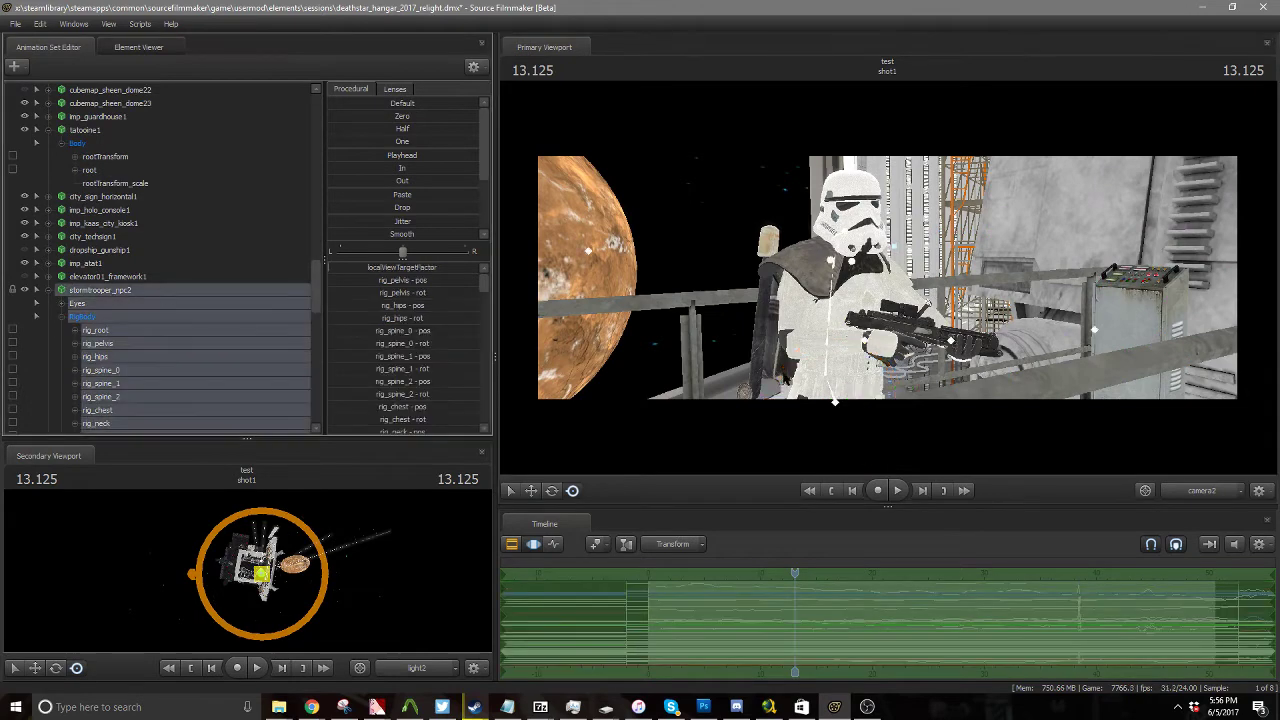
right_click(824, 354)
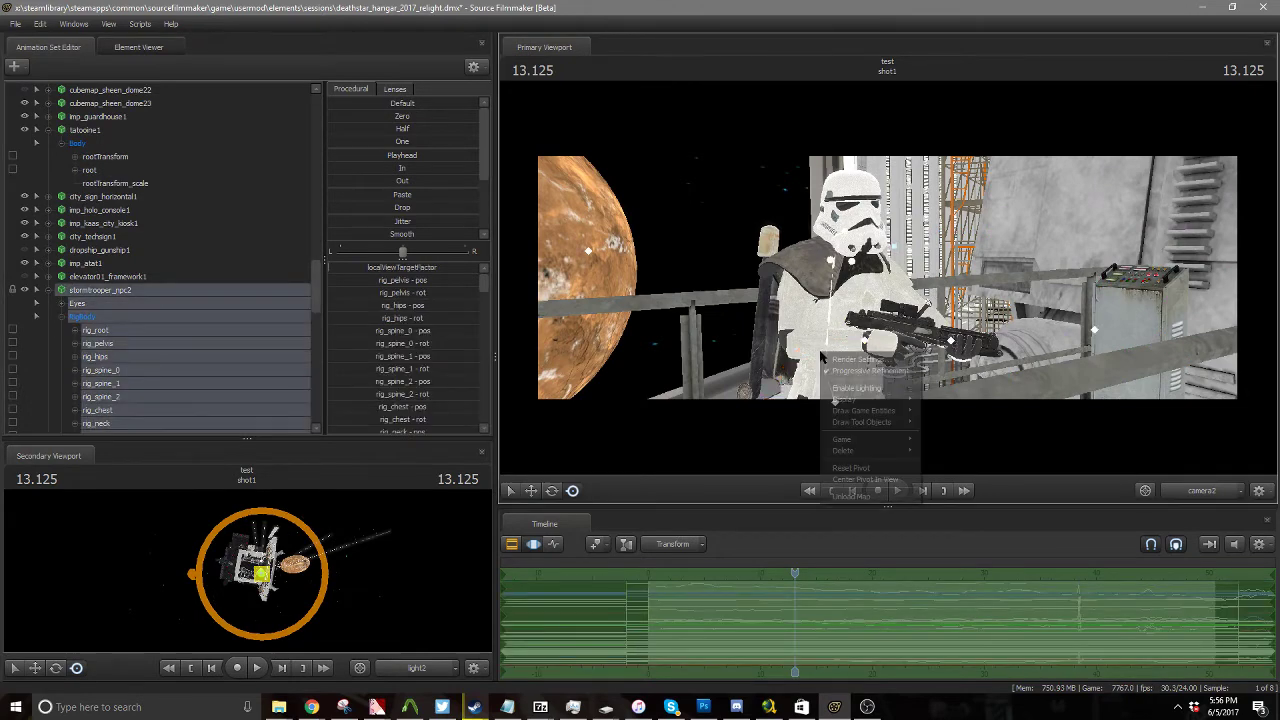
left_click(858, 479)
left_click_drag(914, 288, 829, 286)
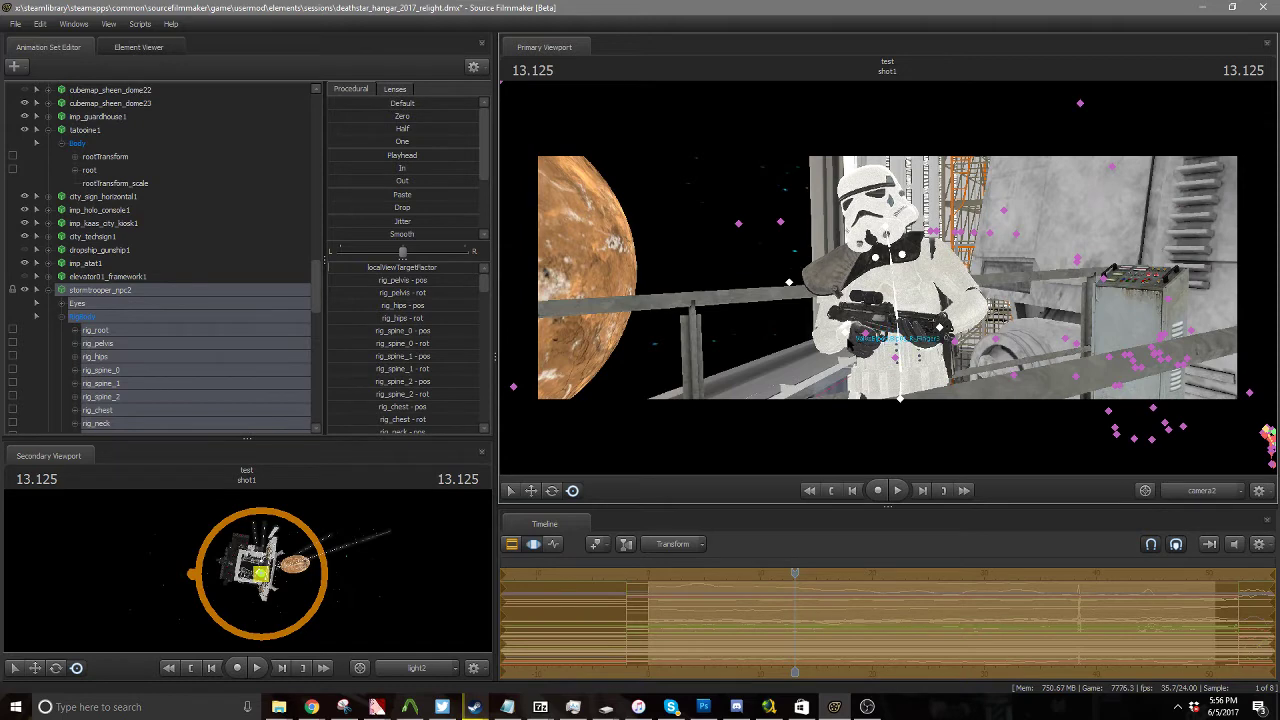
left_click(847, 338)
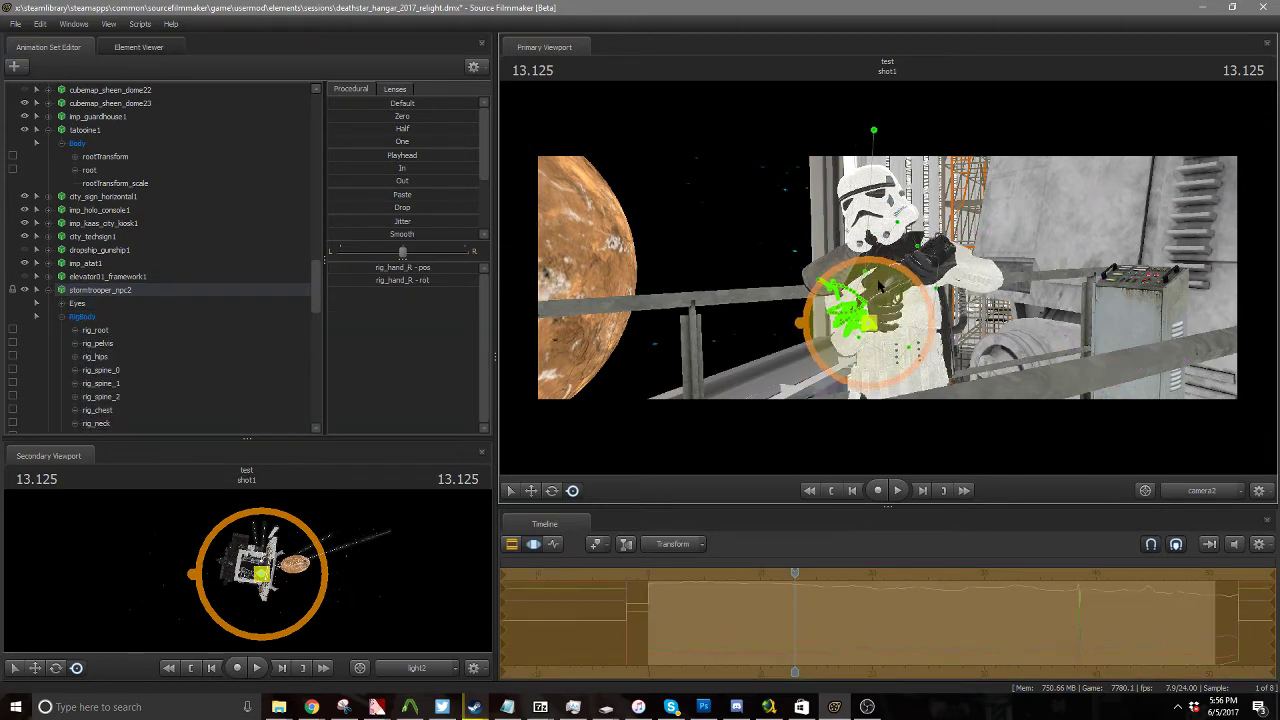
left_click_drag(862, 297, 874, 299)
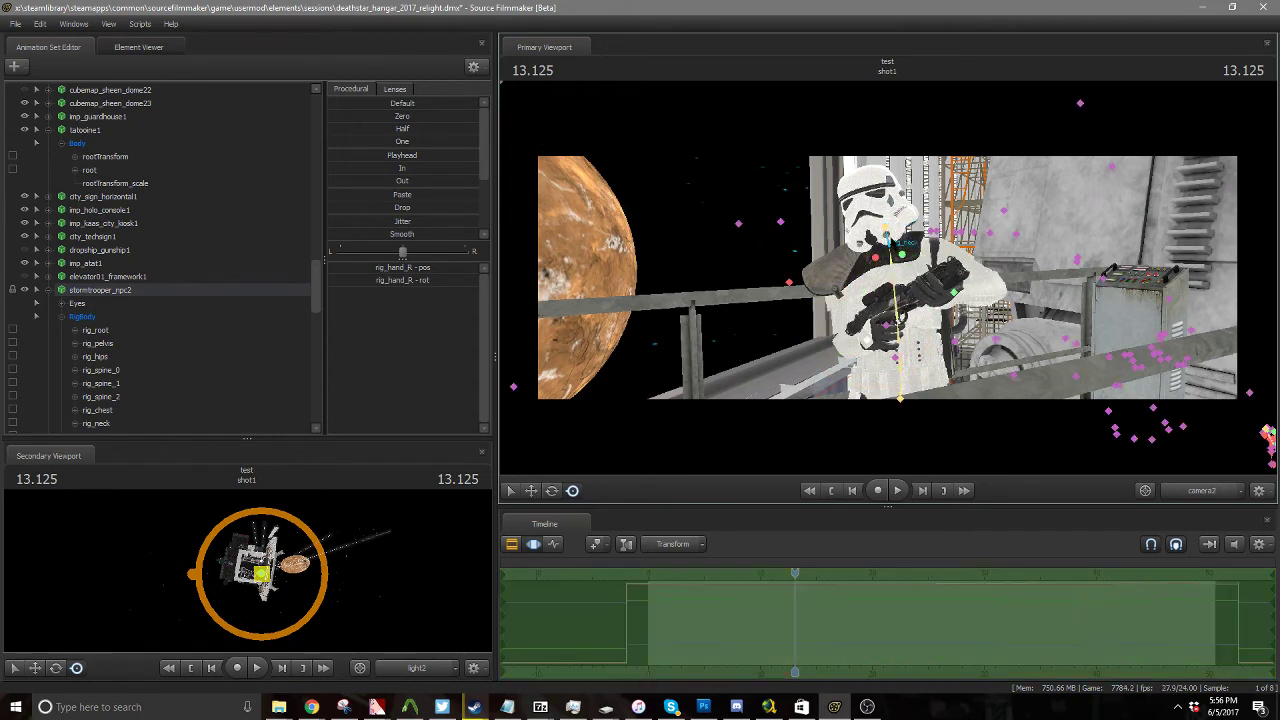
Step: Rotate the stormtrooper's torso at rig_spine_0 and shift rig_pelvis slightly sideways toward the control console
left_click(900, 283)
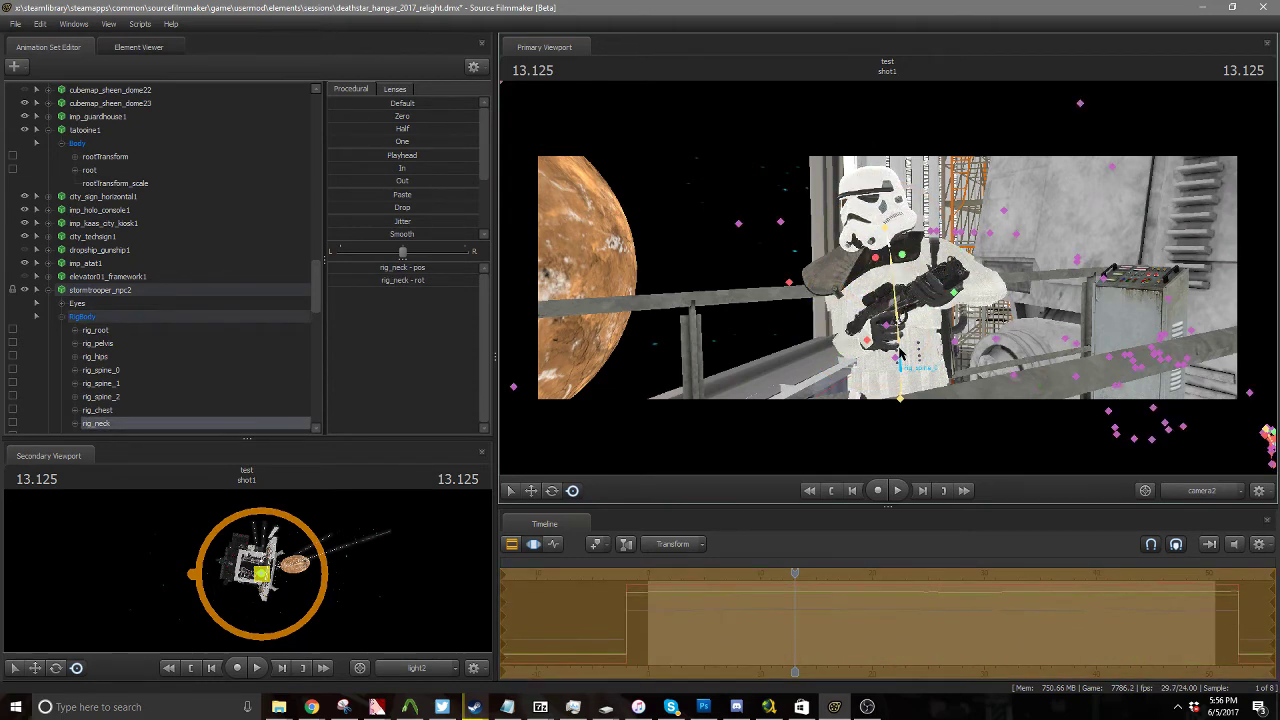
left_click(886, 400)
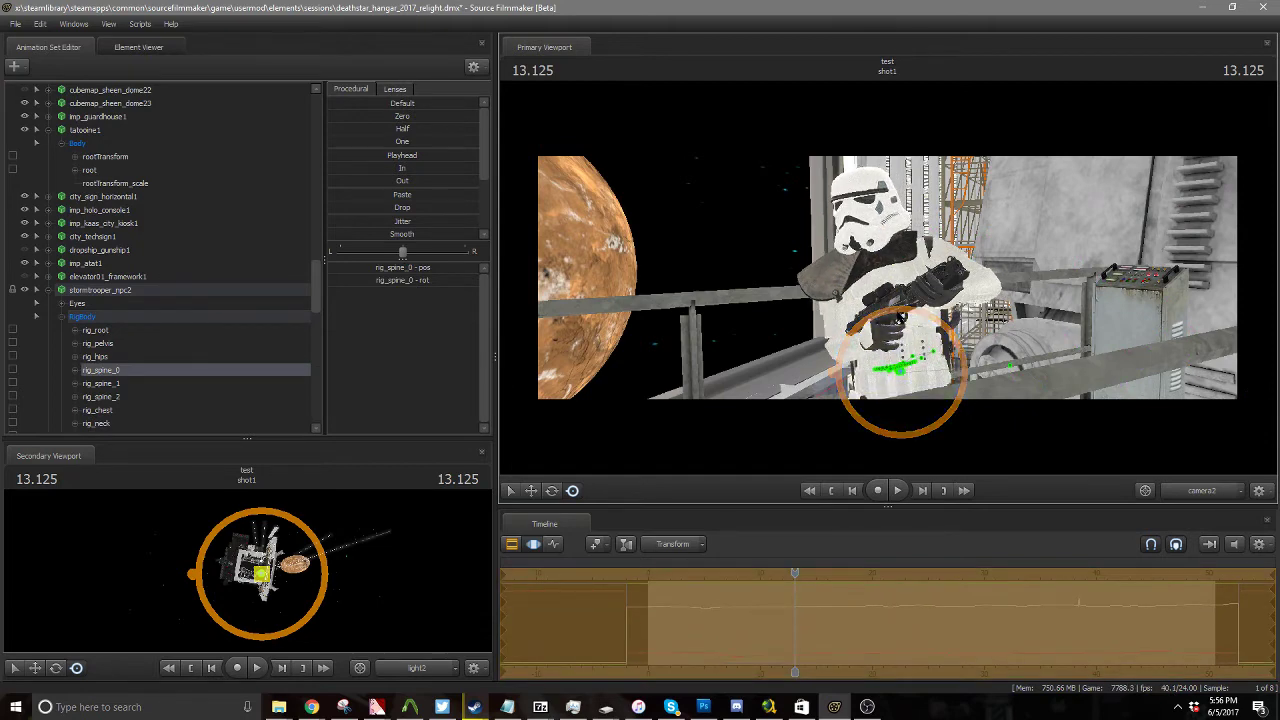
left_click_drag(908, 364, 898, 367)
left_click(900, 398)
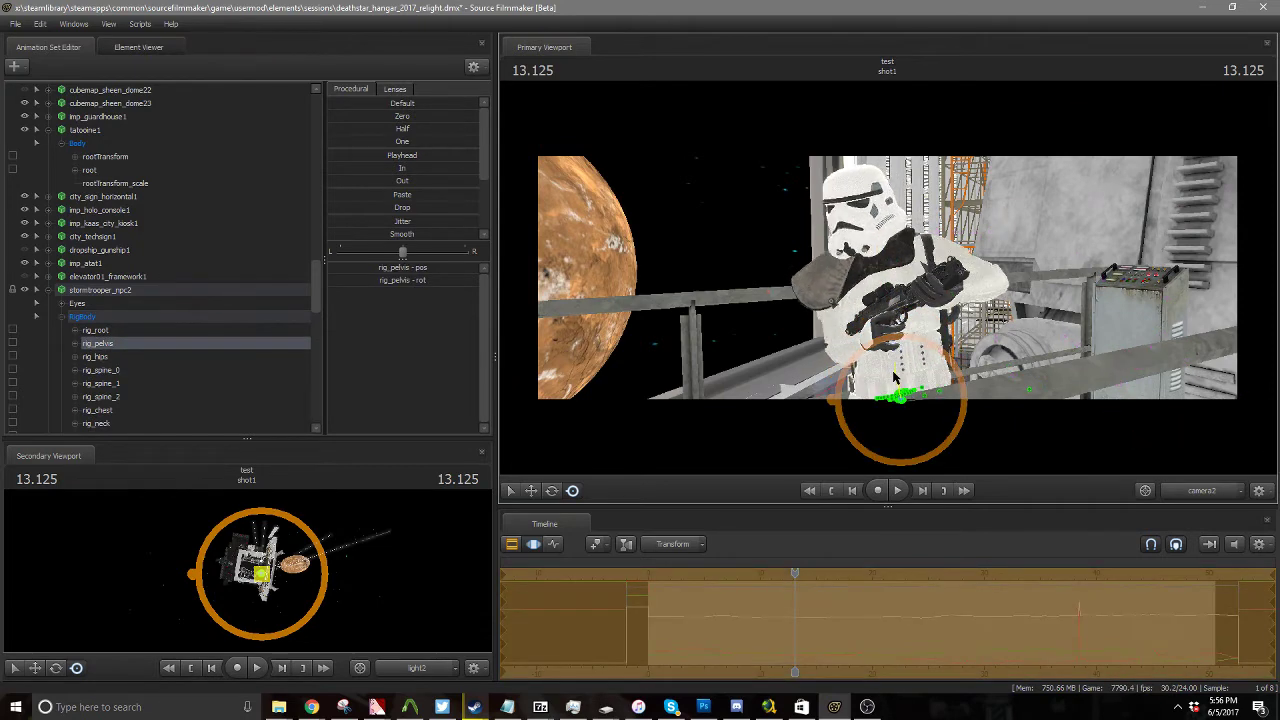
key("w")
left_click_drag(932, 398, 944, 396)
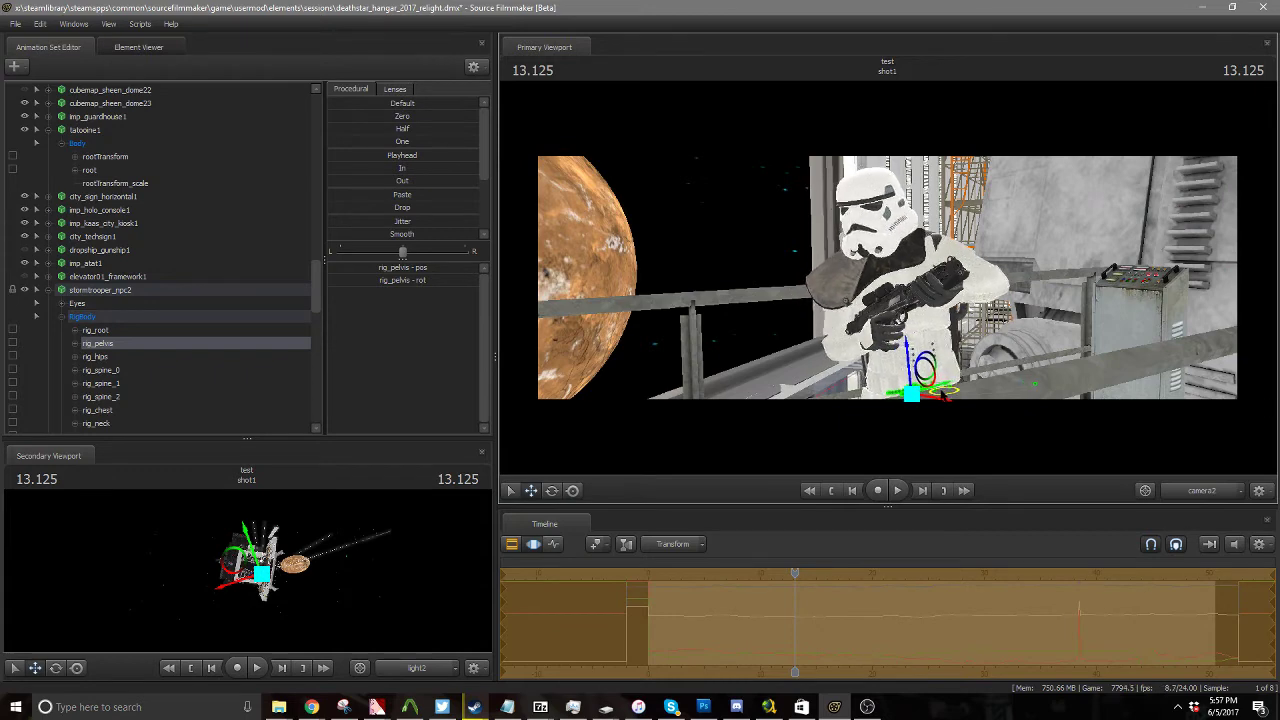
Step: Adjust the stormtrooper's upper pose around rig_collar_L and rig_neck, and rotate rig_head so the helmet faces the camera
left_click(925, 228)
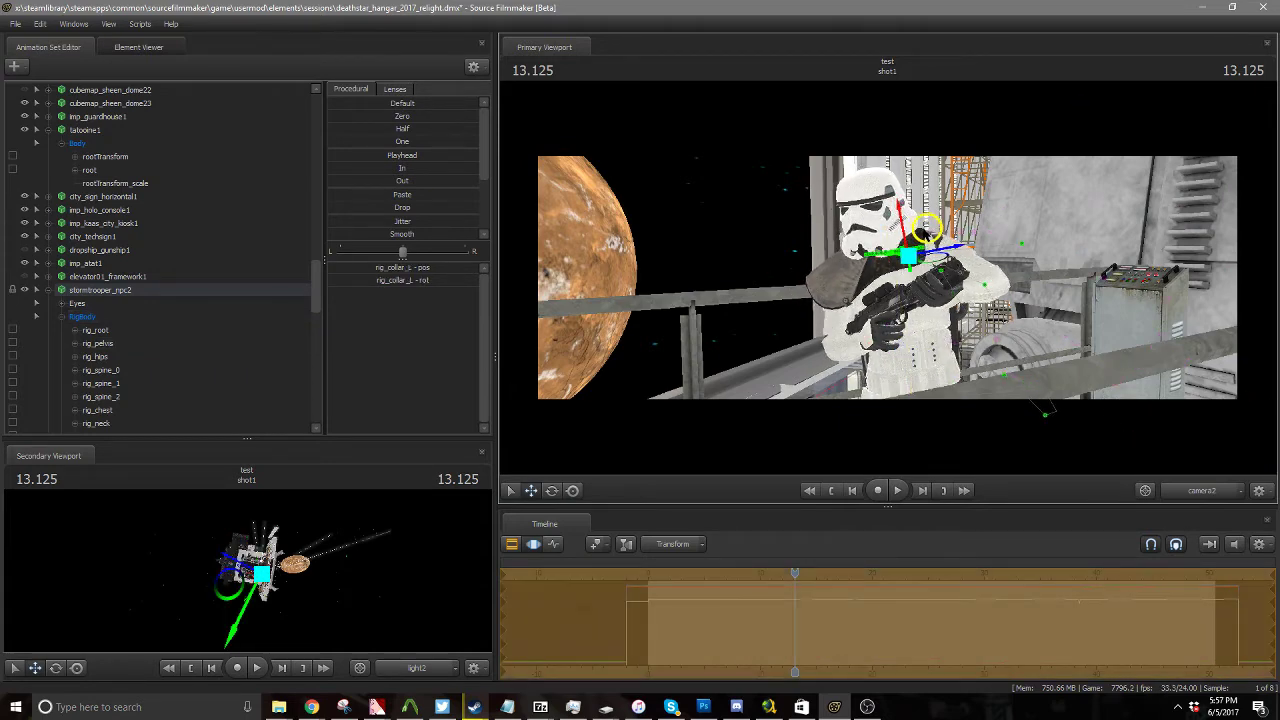
key("e")
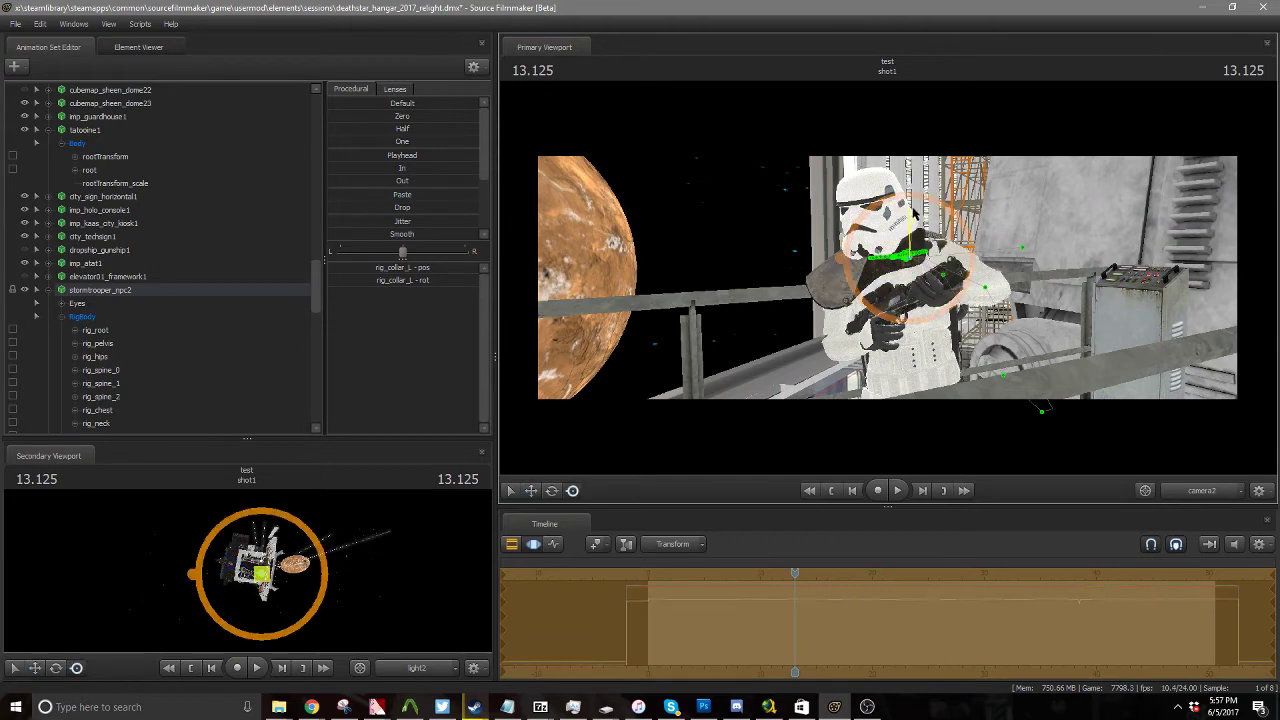
left_click(854, 234)
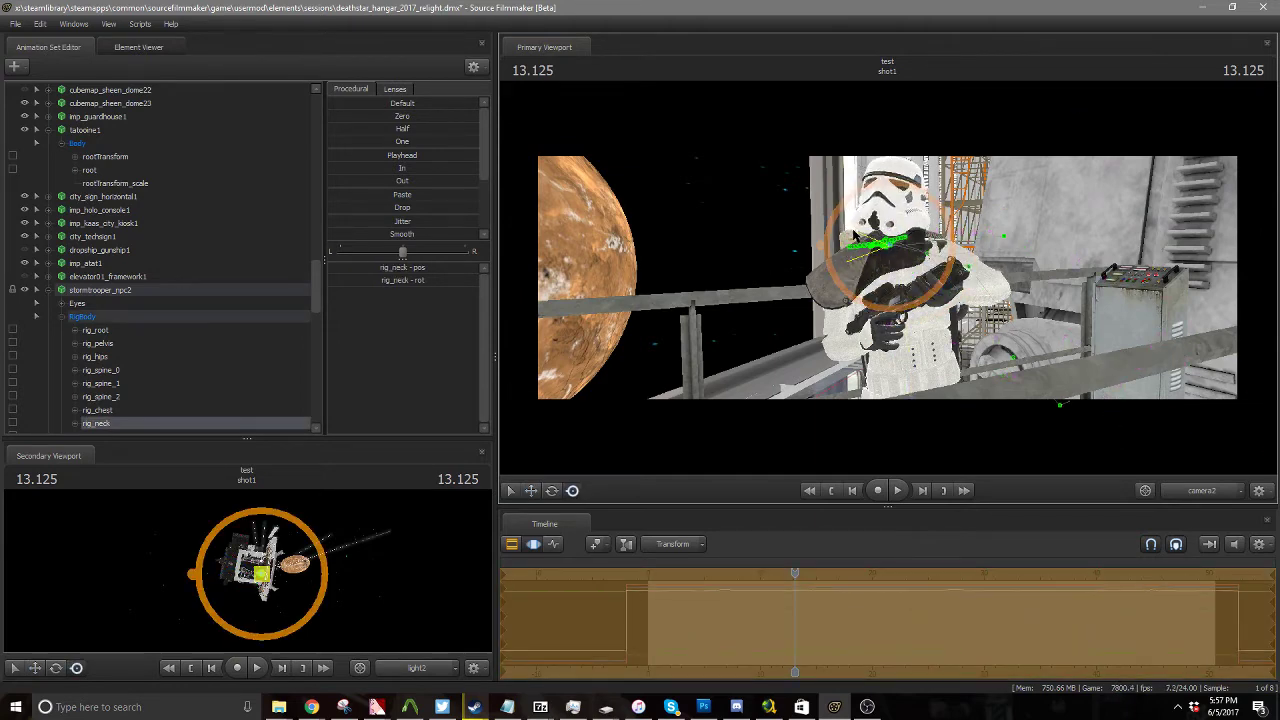
key("q")
key("e")
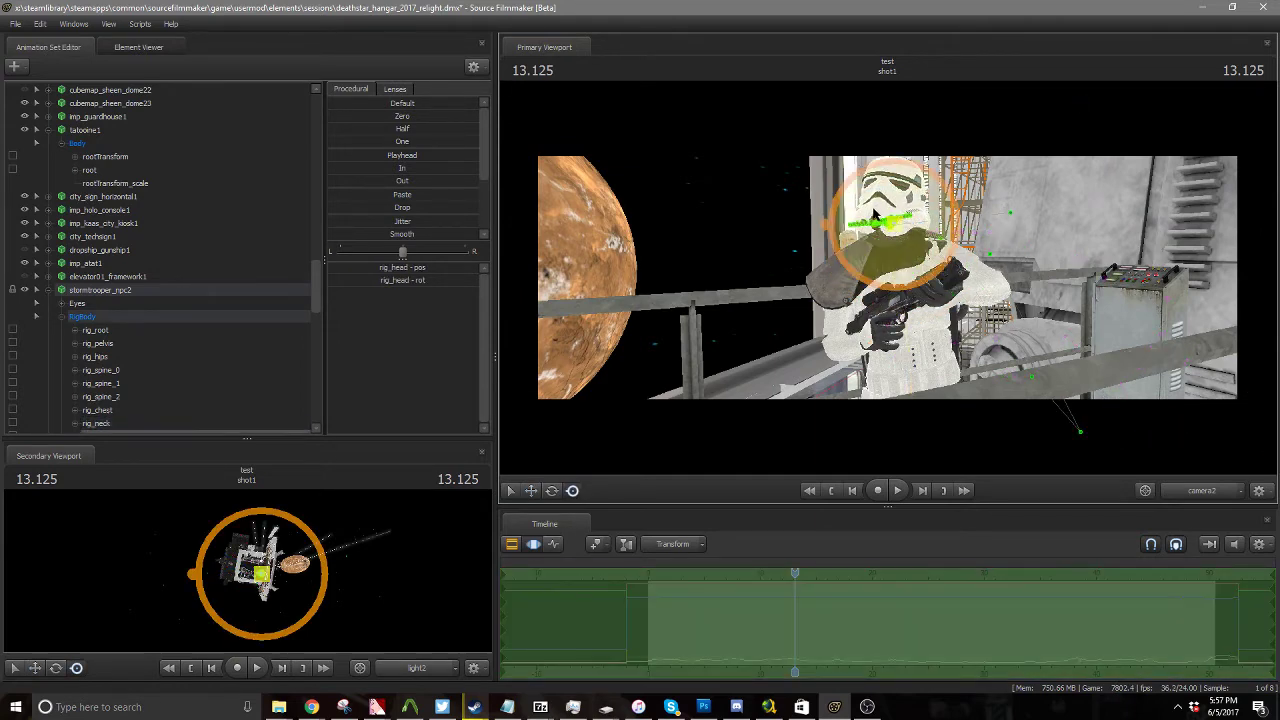
left_click_drag(893, 200, 875, 236)
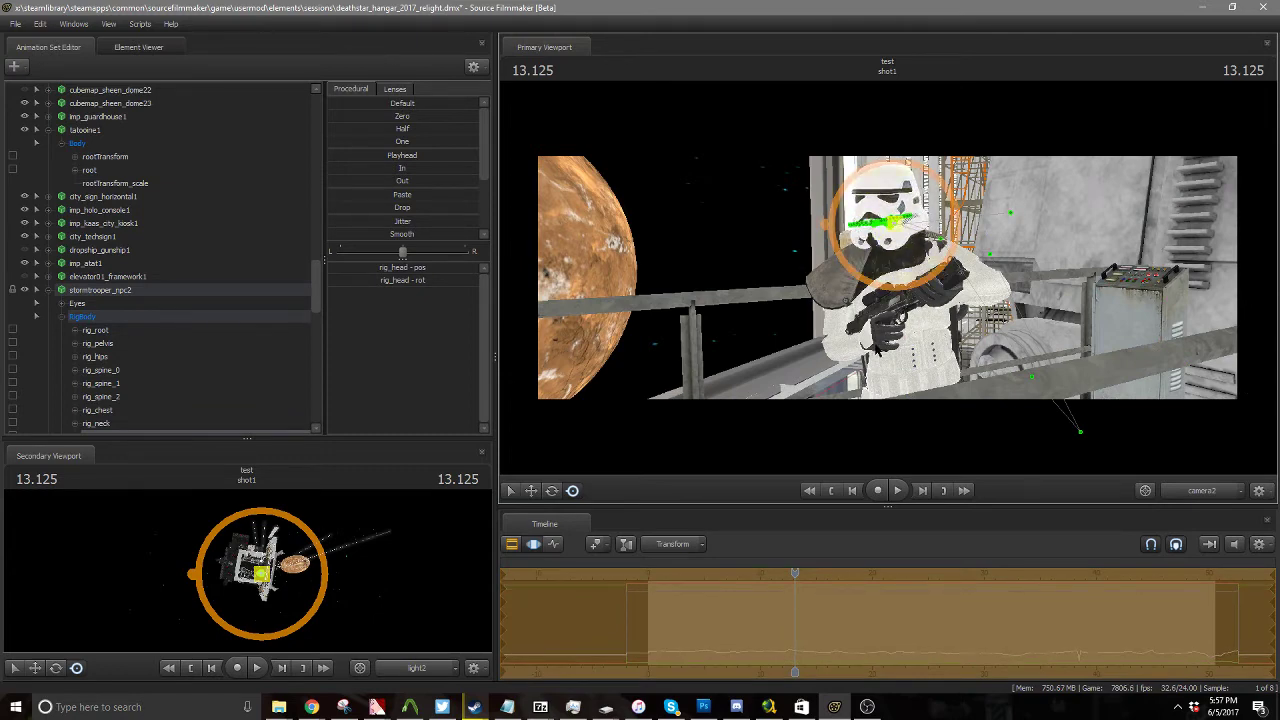
Step: Rotate rig_hand_R again to settle the rifle diagonally across the stormtrooper's torso
key("q")
left_click(848, 328)
key("e")
mouse_move(922, 318)
left_mouse_down()
mouse_move(867, 332)
mouse_move(888, 304)
mouse_move(857, 316)
mouse_move(932, 322)
mouse_move(902, 333)
left_mouse_up()
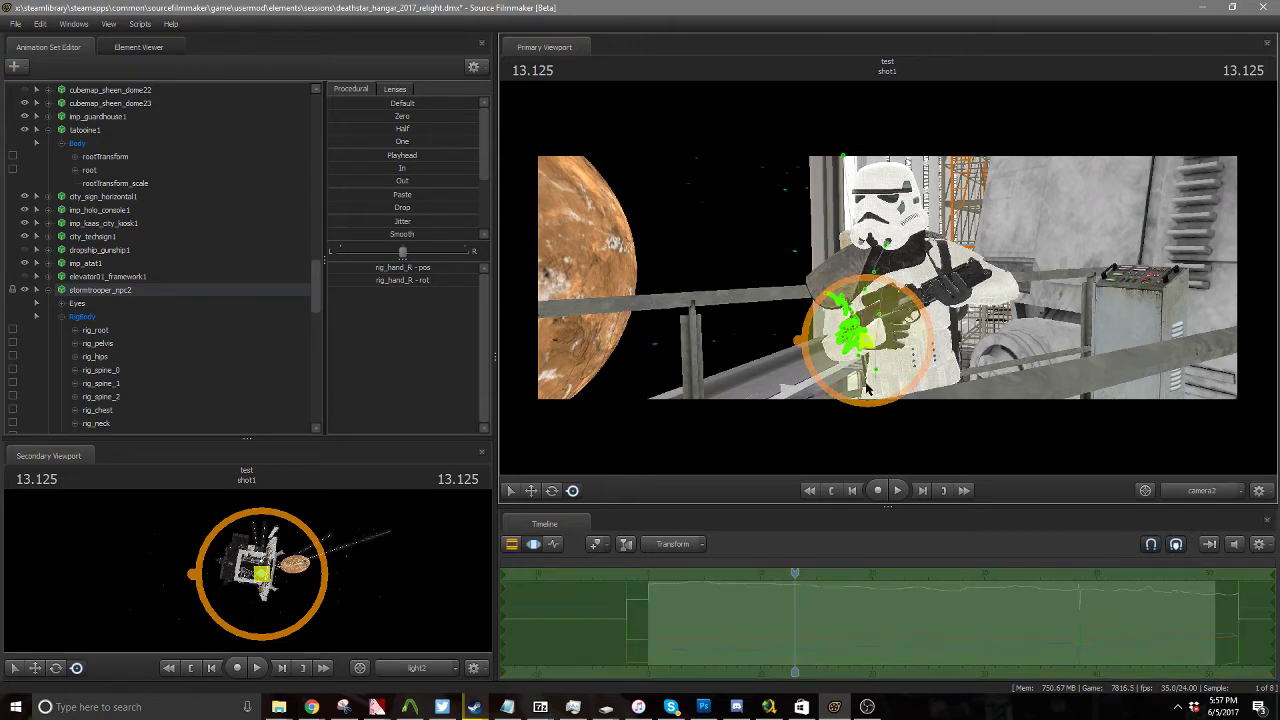
Step: Switch to the Clip Editor, enable lighting in the primary viewport, and play the shot forward to 14.041
key("F2")
right_click(914, 280)
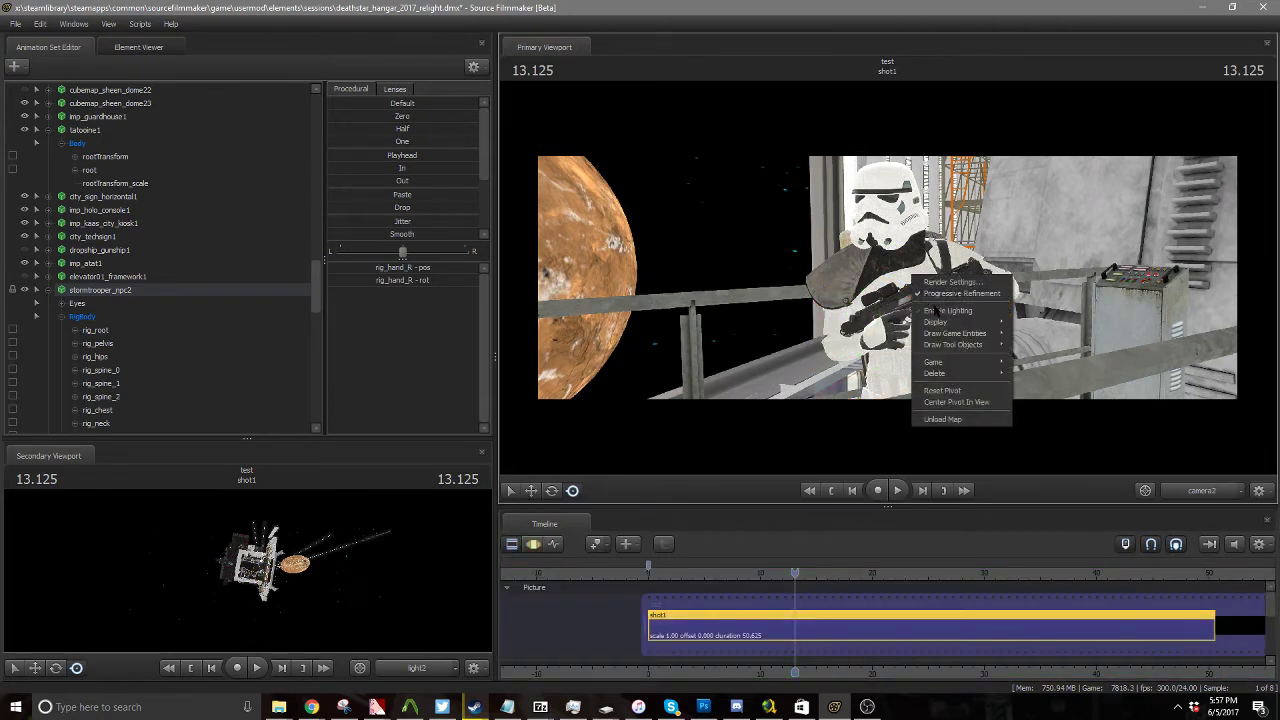
left_click(936, 311)
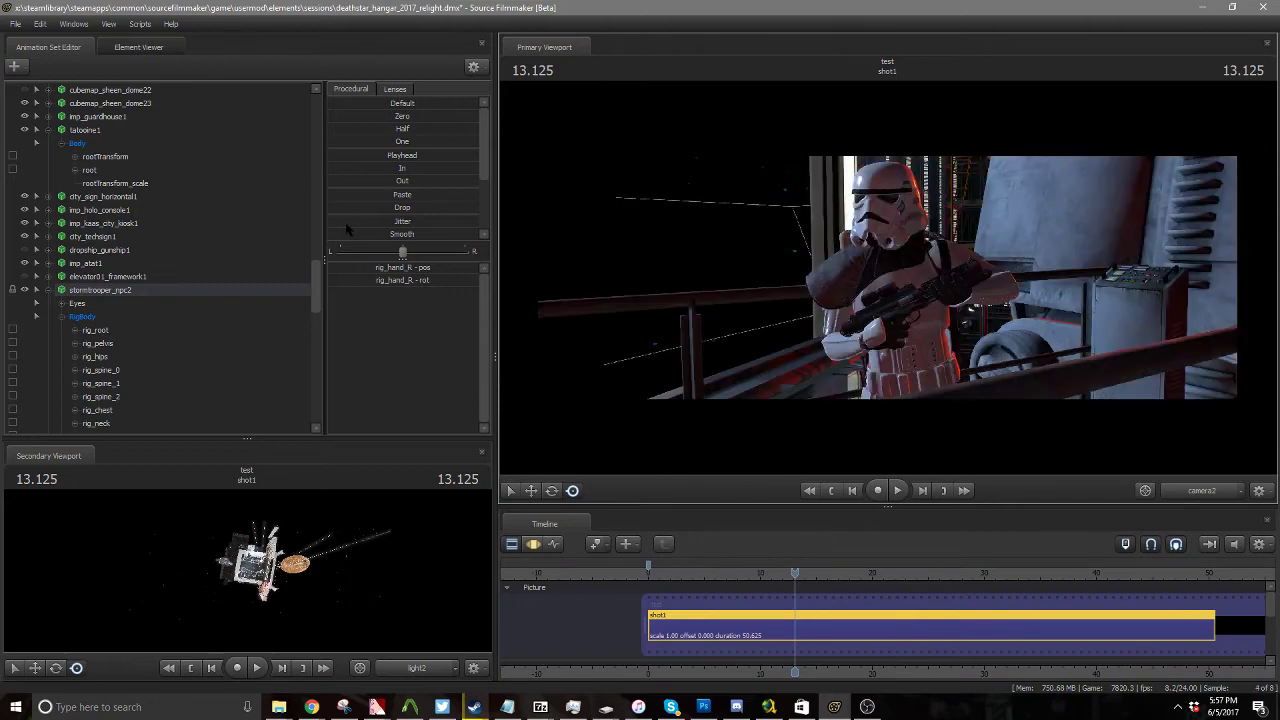
key("space")
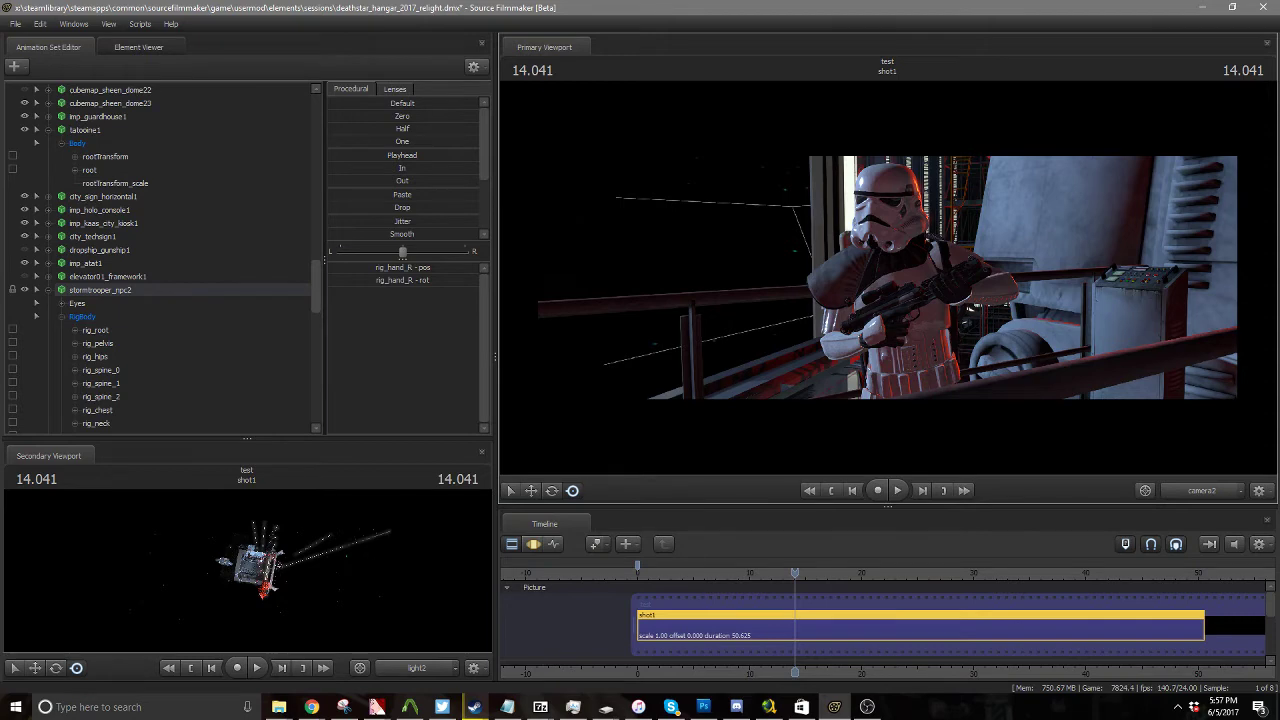
Step: Hide Hanger_Top_light and the group2 lights, including the rim lights and Space_Light, keeping only light1 and Hangar_Underbounce2 visible
scroll(77, 384, "up", 10)
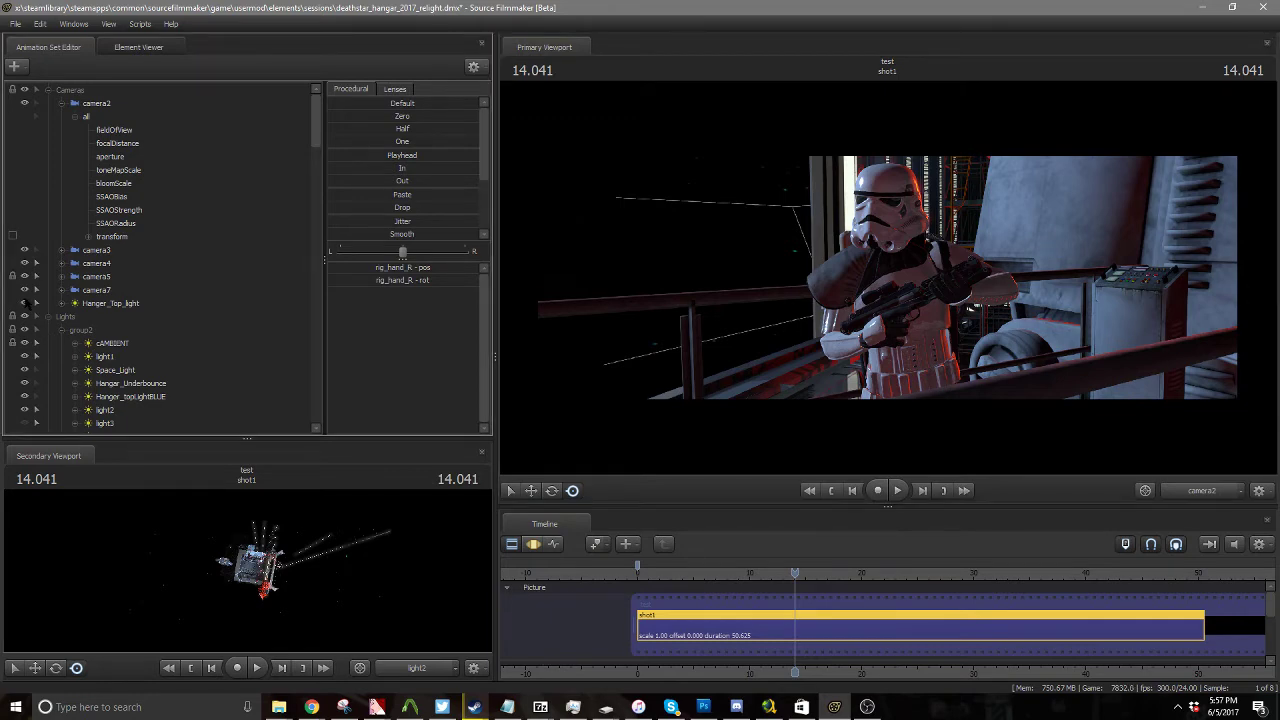
scroll(16, 345, "down", 1)
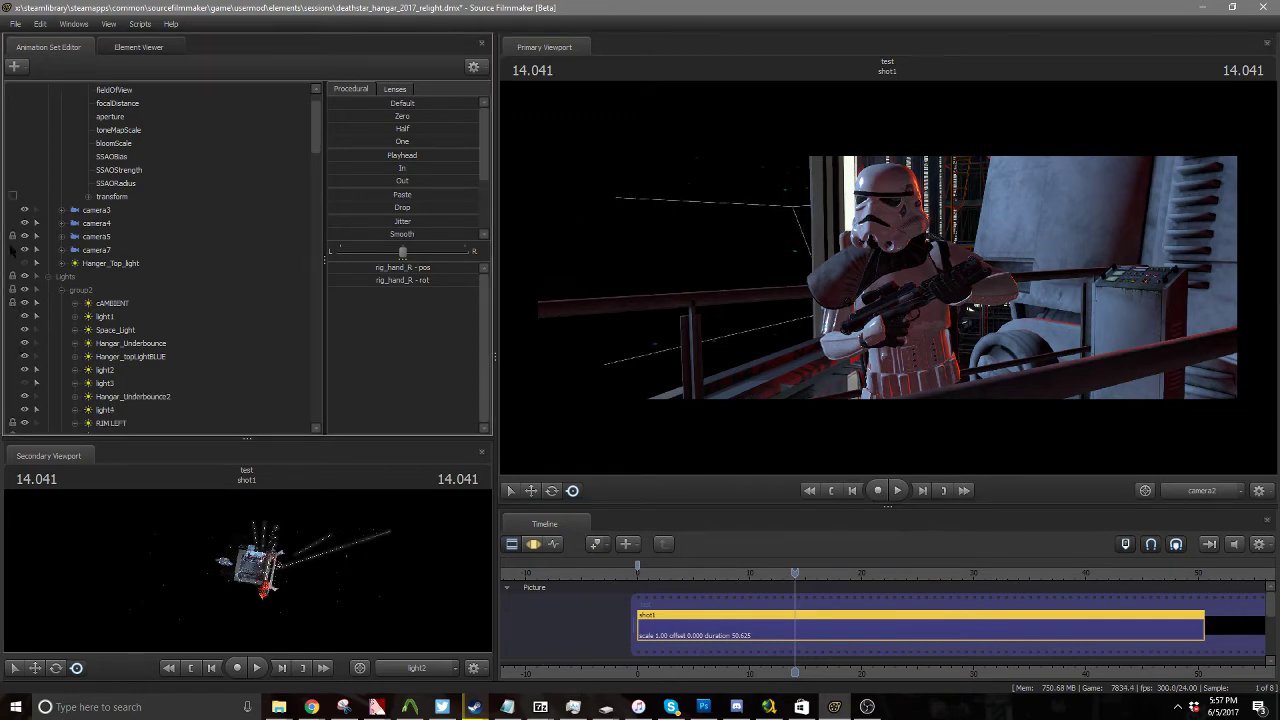
scroll(18, 290, "down", 5)
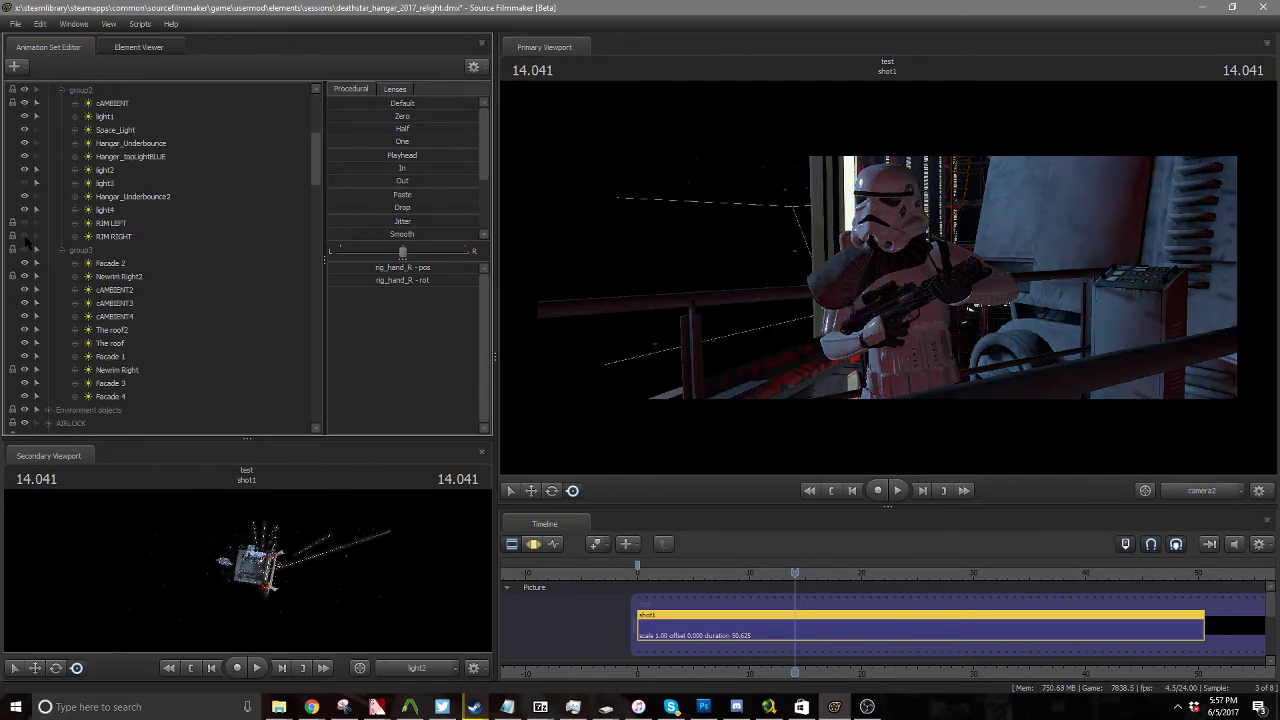
scroll(30, 245, "up", 1)
scroll(44, 258, "up", 2)
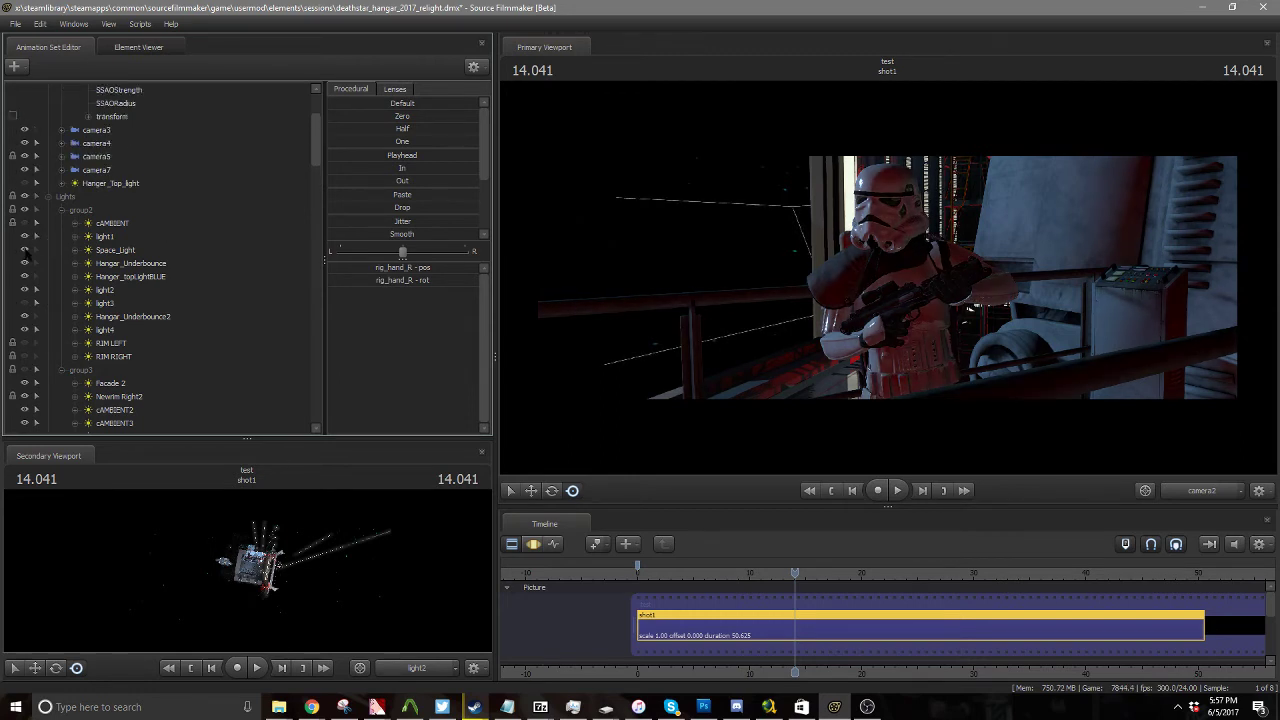
left_click(25, 250)
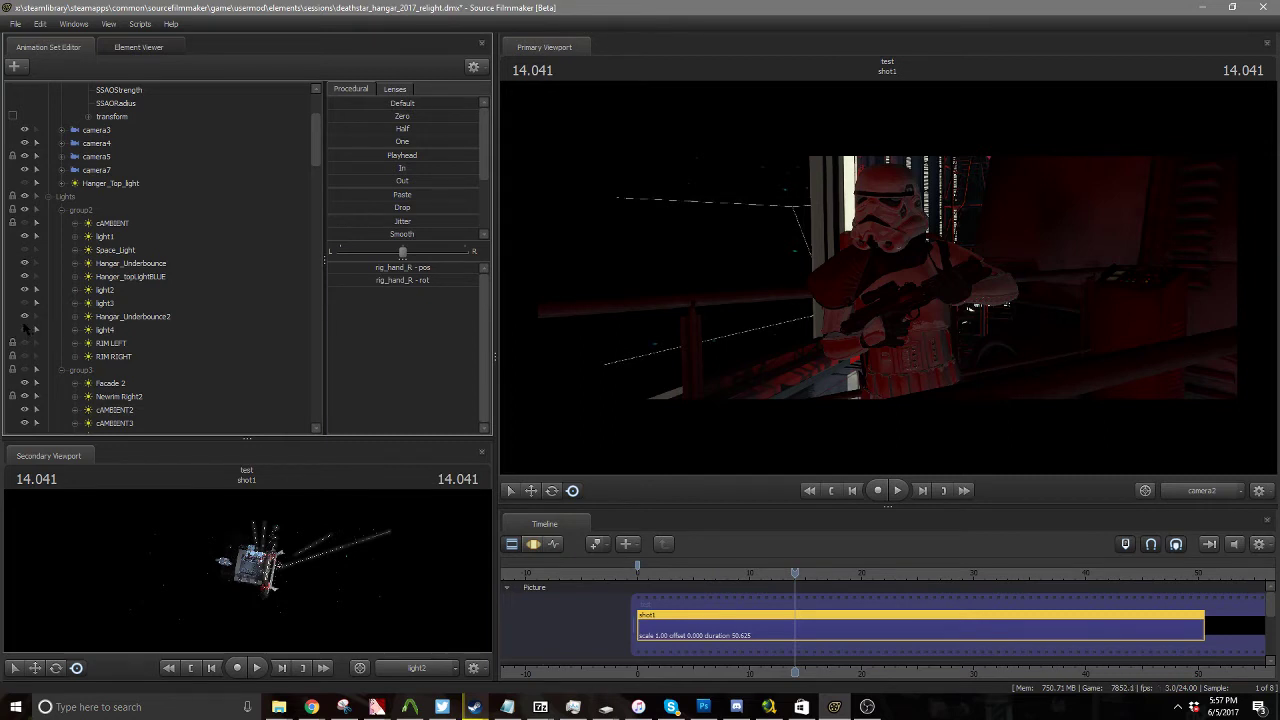
left_click(23, 287)
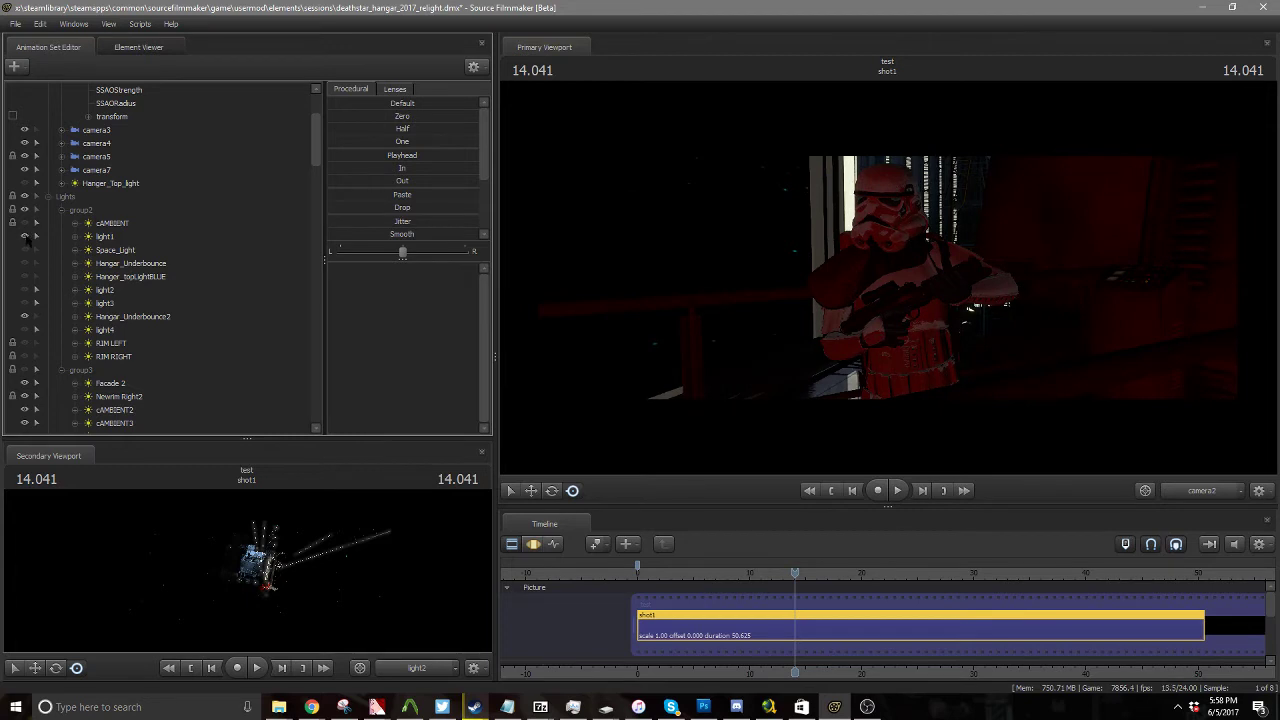
left_click(24, 237)
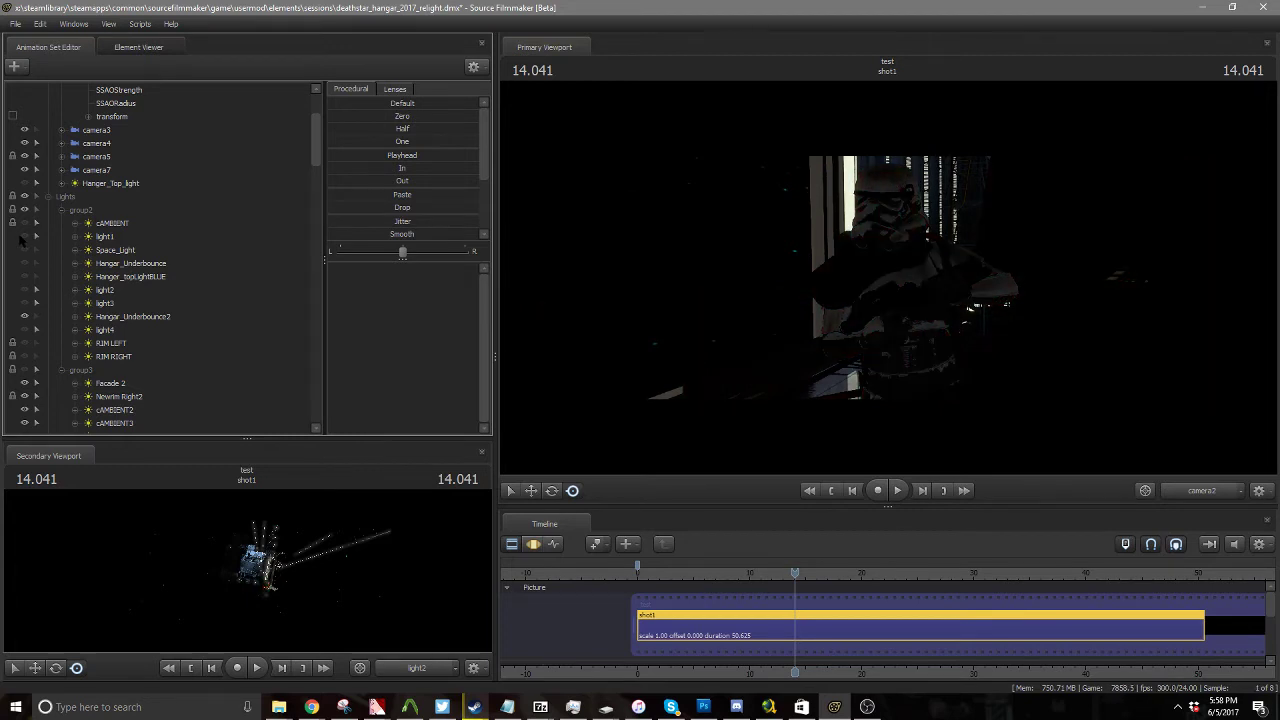
left_click(21, 237)
Step: Show light1's view in the secondary viewport, switch to the Motion Editor, and lower the light's shadowFilterSize
left_click_drag(118, 240, 281, 616)
key("F3")
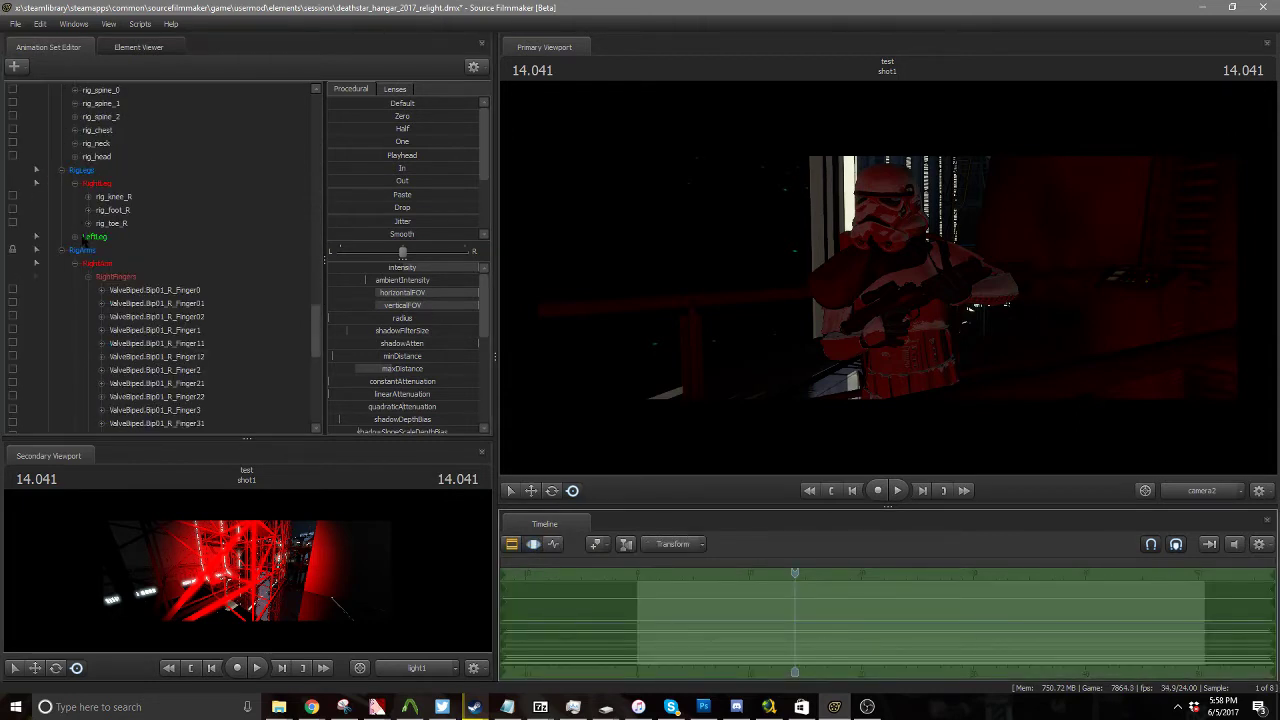
scroll(85, 237, "up", 10)
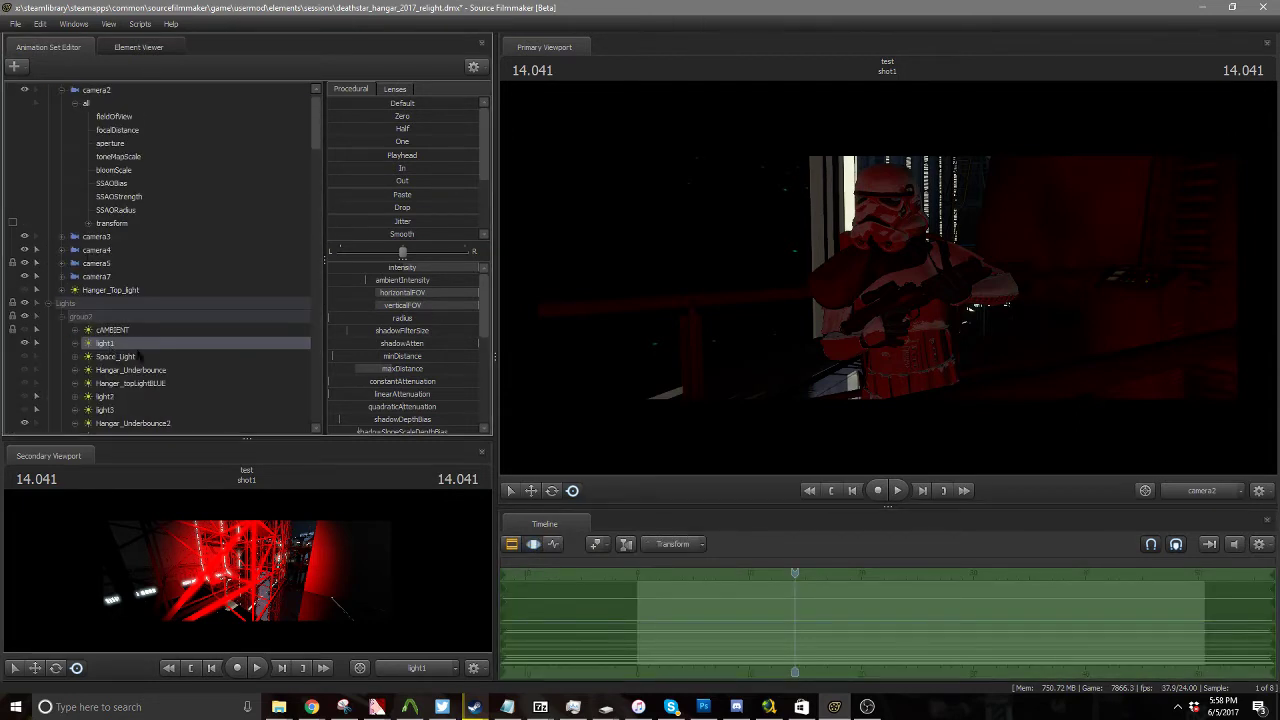
right_click(115, 344)
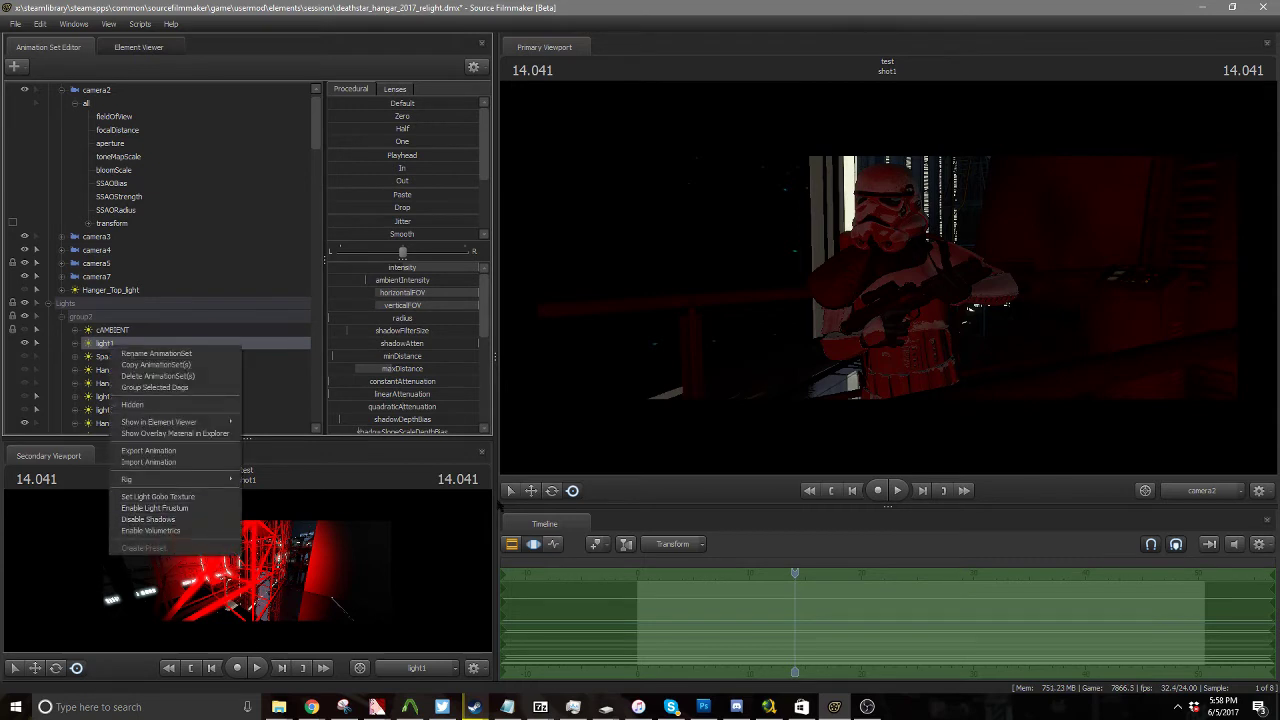
left_click(196, 520)
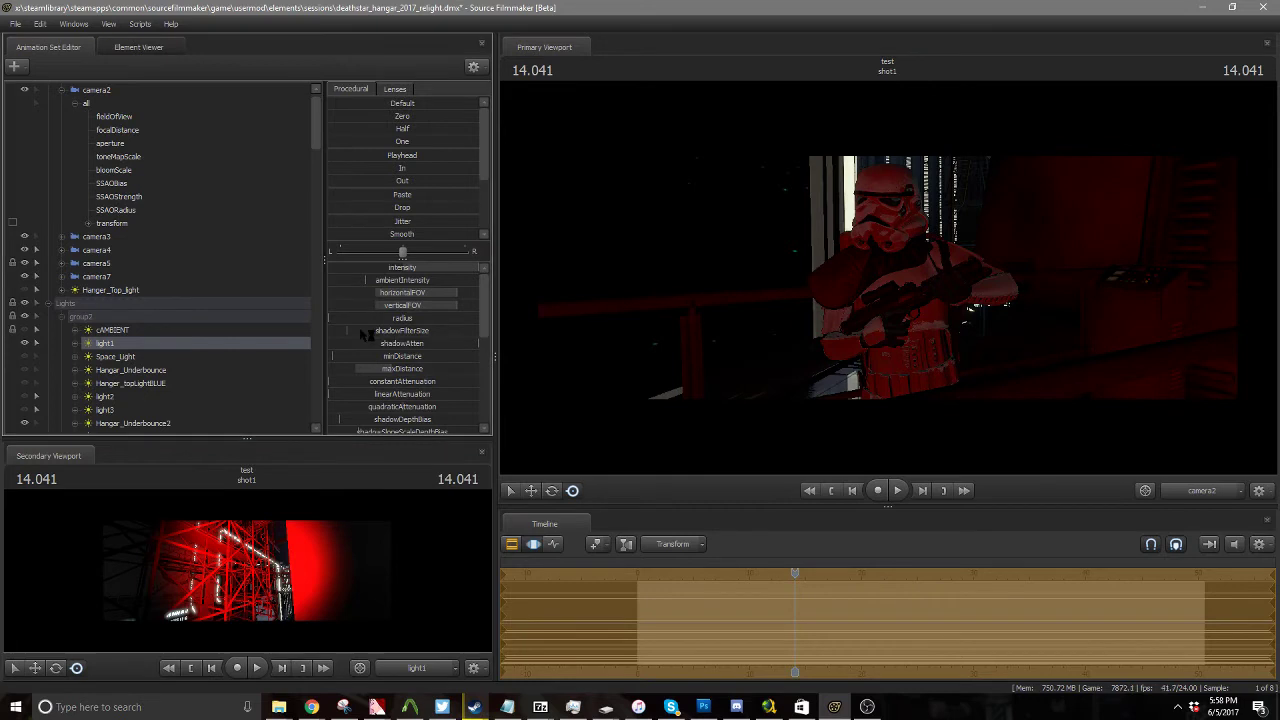
left_click_drag(369, 332, 345, 332)
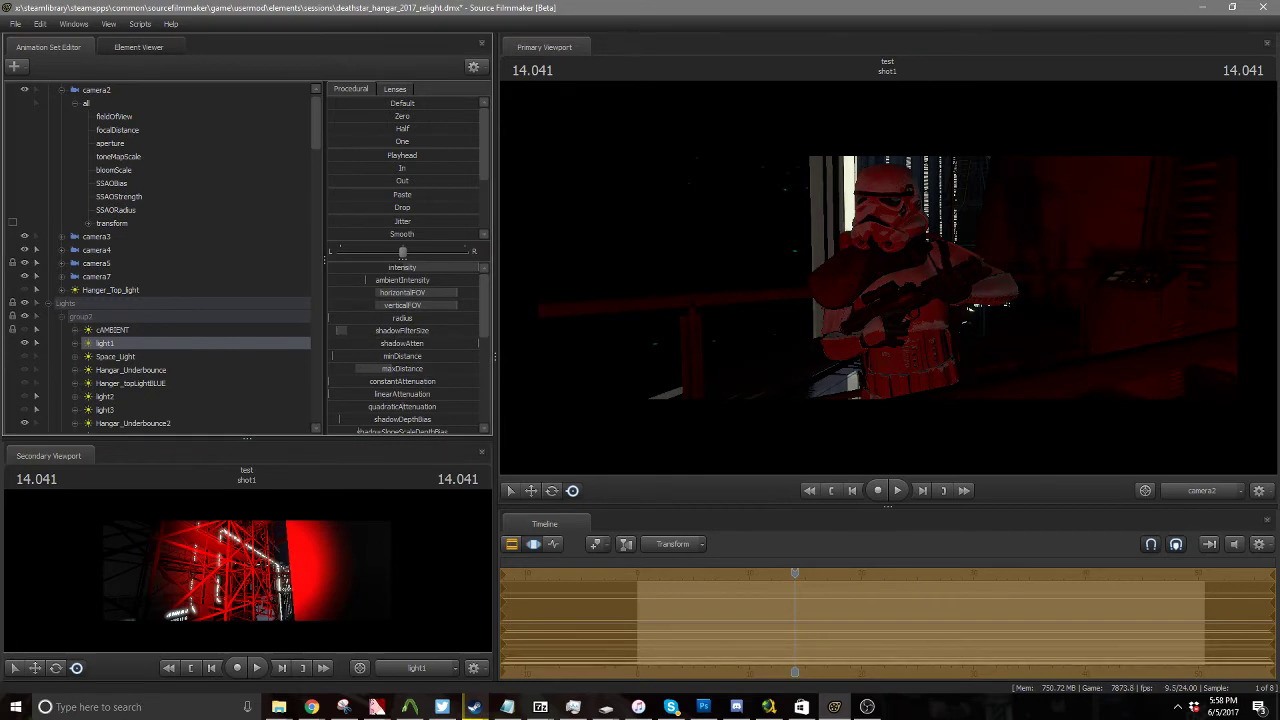
Step: Reposition and aim light1 at the stormtrooper so its red light casts the trooper's silhouette onto the wall behind
key("w")
mouse_move(240, 560)
left_mouse_down()
mouse_move(276, 574)
mouse_move(233, 571)
left_mouse_up()
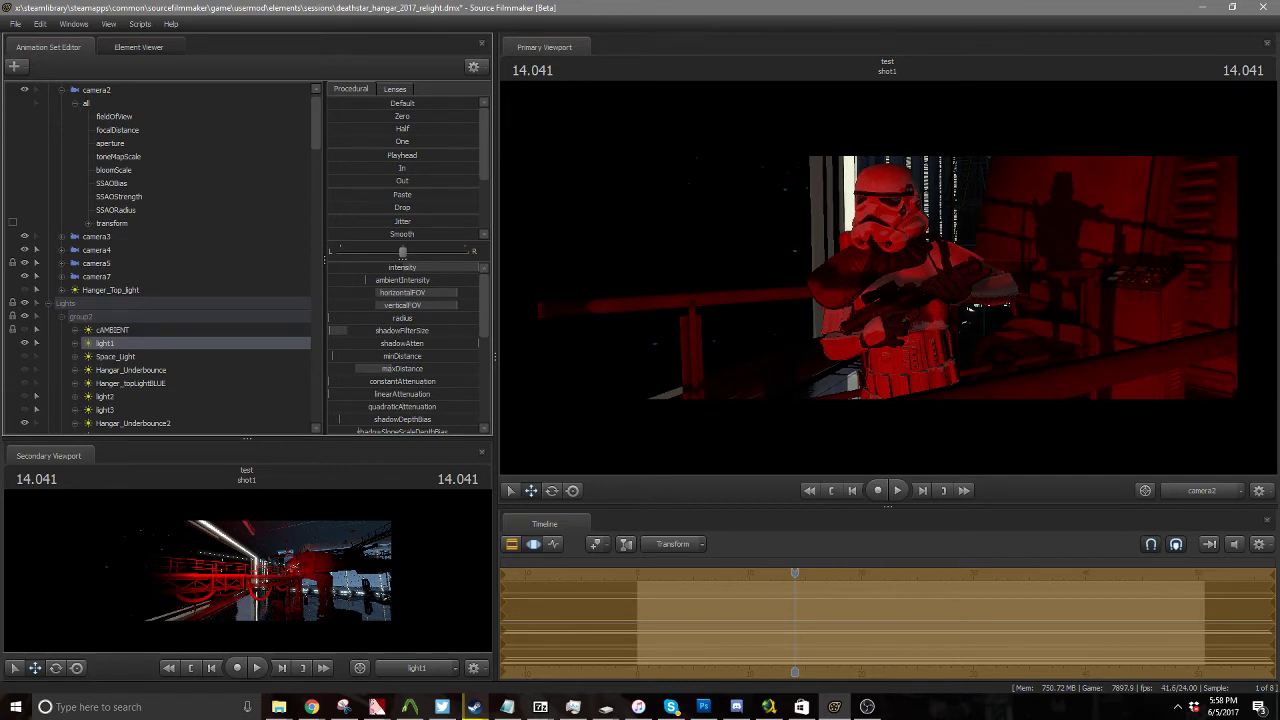
left_click_drag(247, 571, 259, 573)
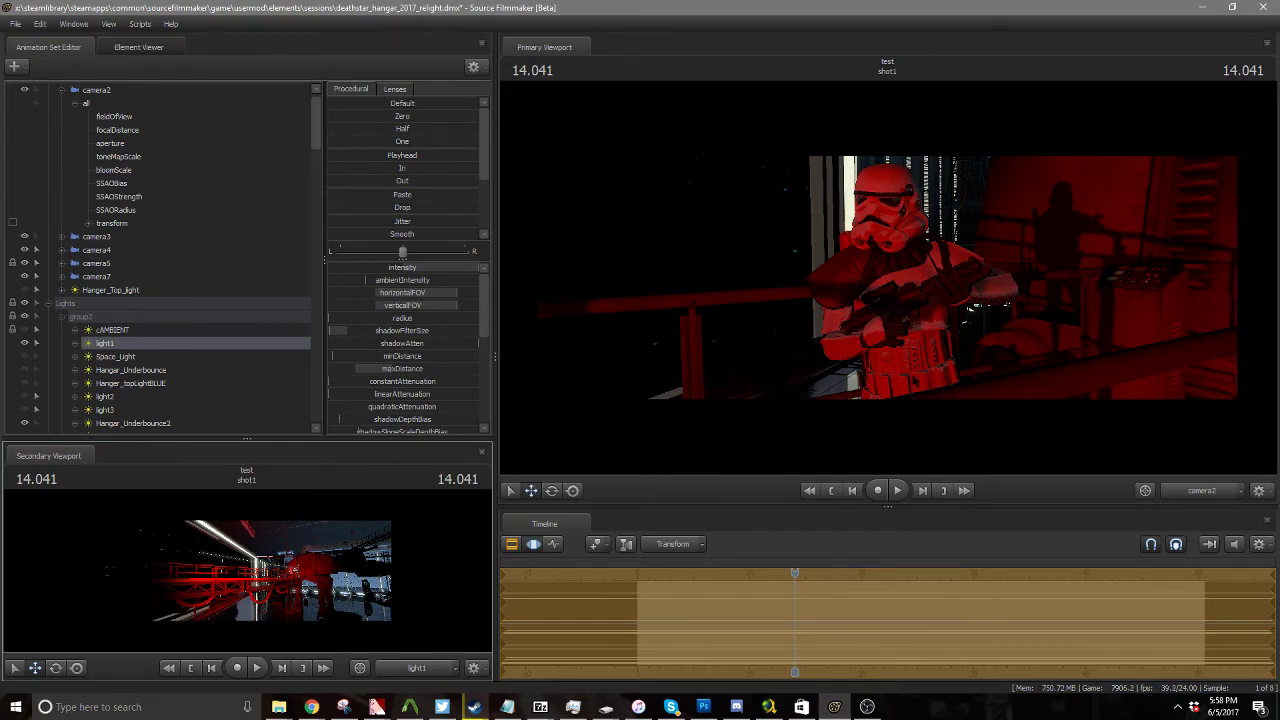
Step: Select the rig controls of stormtrooper_npc2 and turn and shift the trooper slightly on the catwalk
scroll(78, 330, "down", 10)
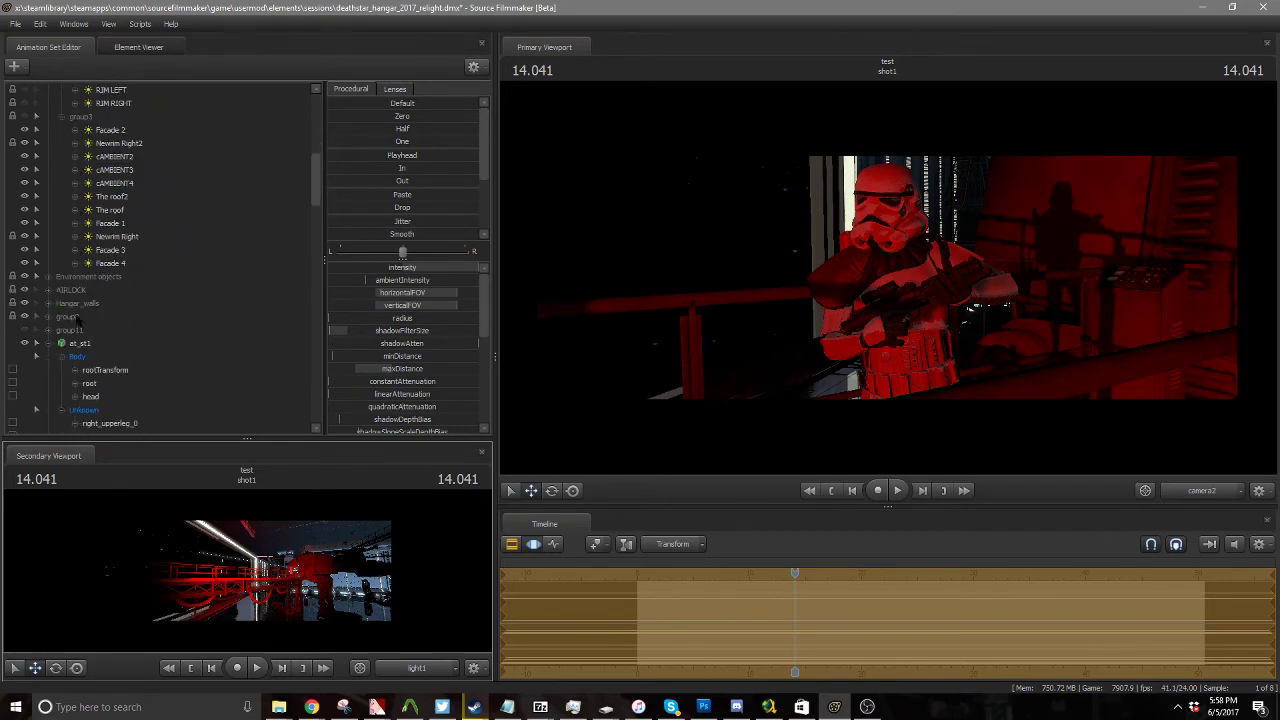
scroll(78, 330, "up", 5)
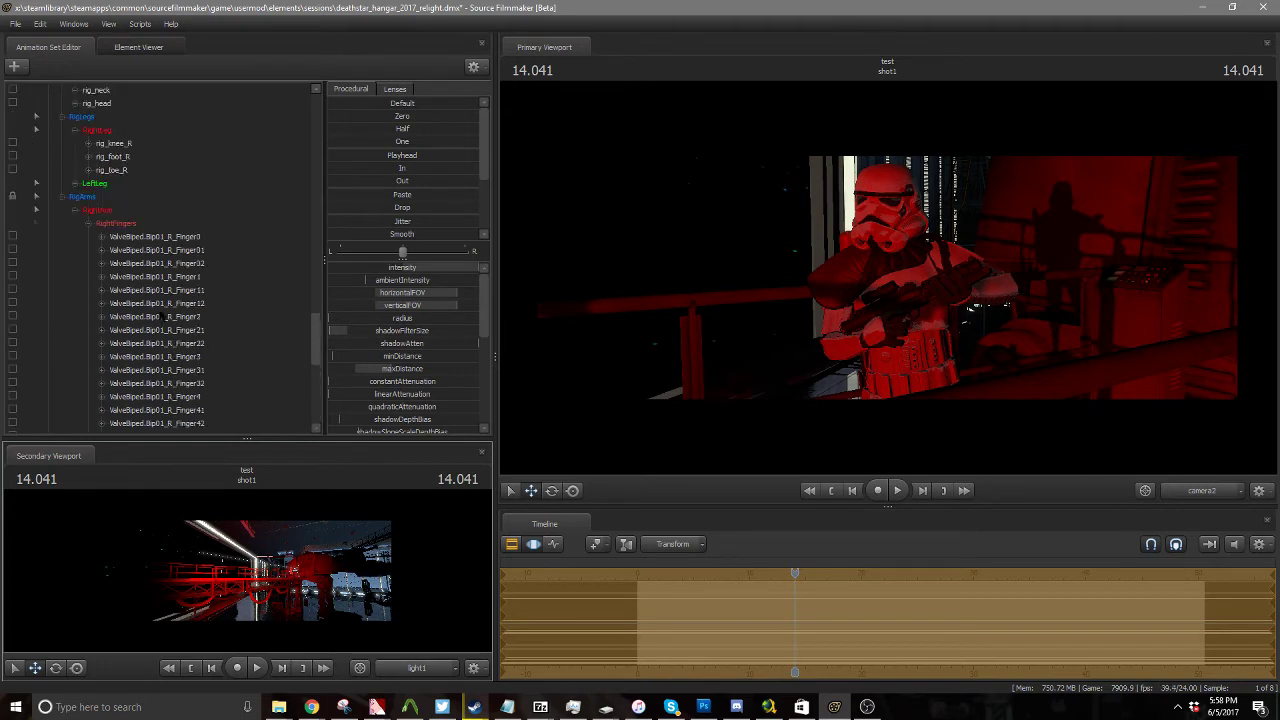
left_click(95, 225)
key("e")
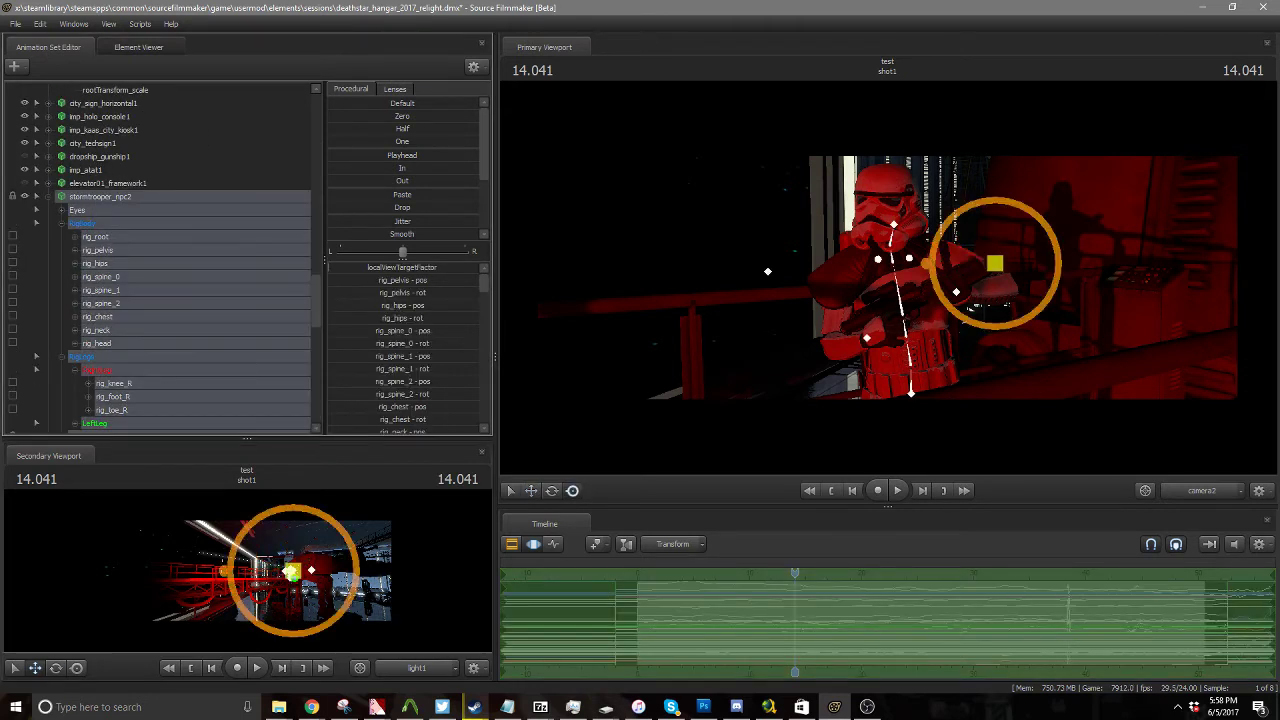
left_click_drag(975, 305, 1003, 281)
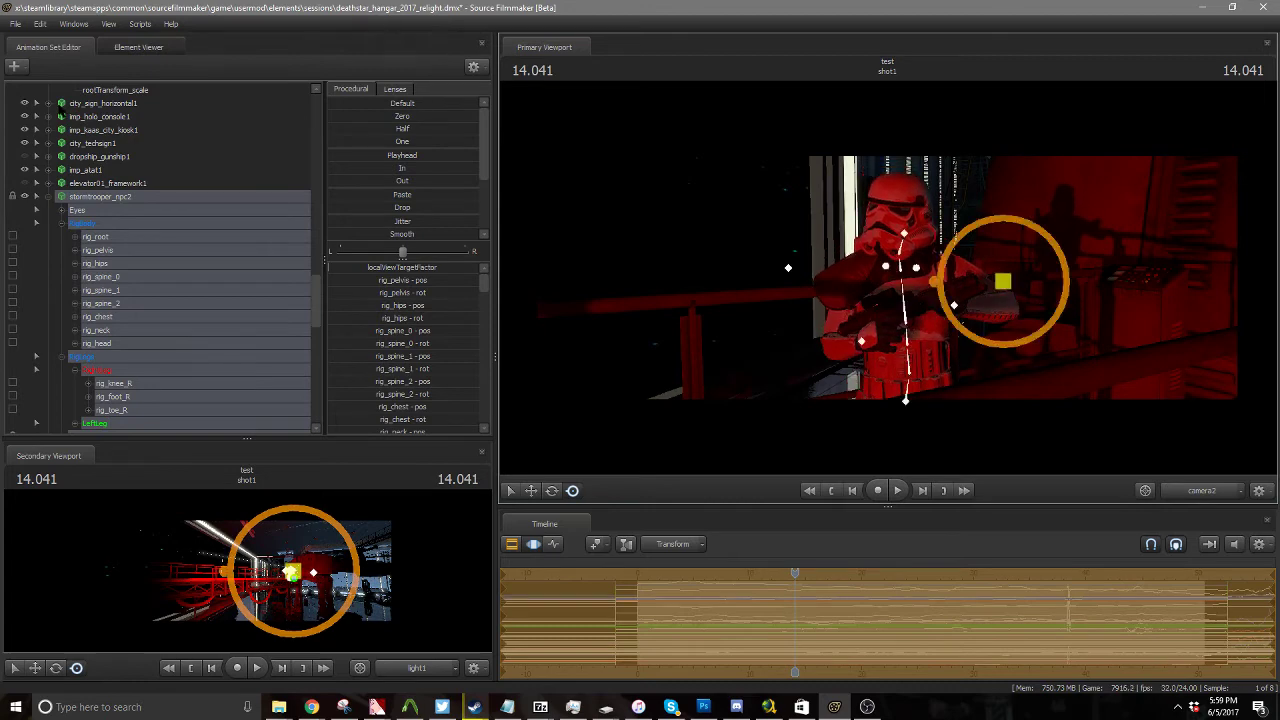
left_click(142, 145)
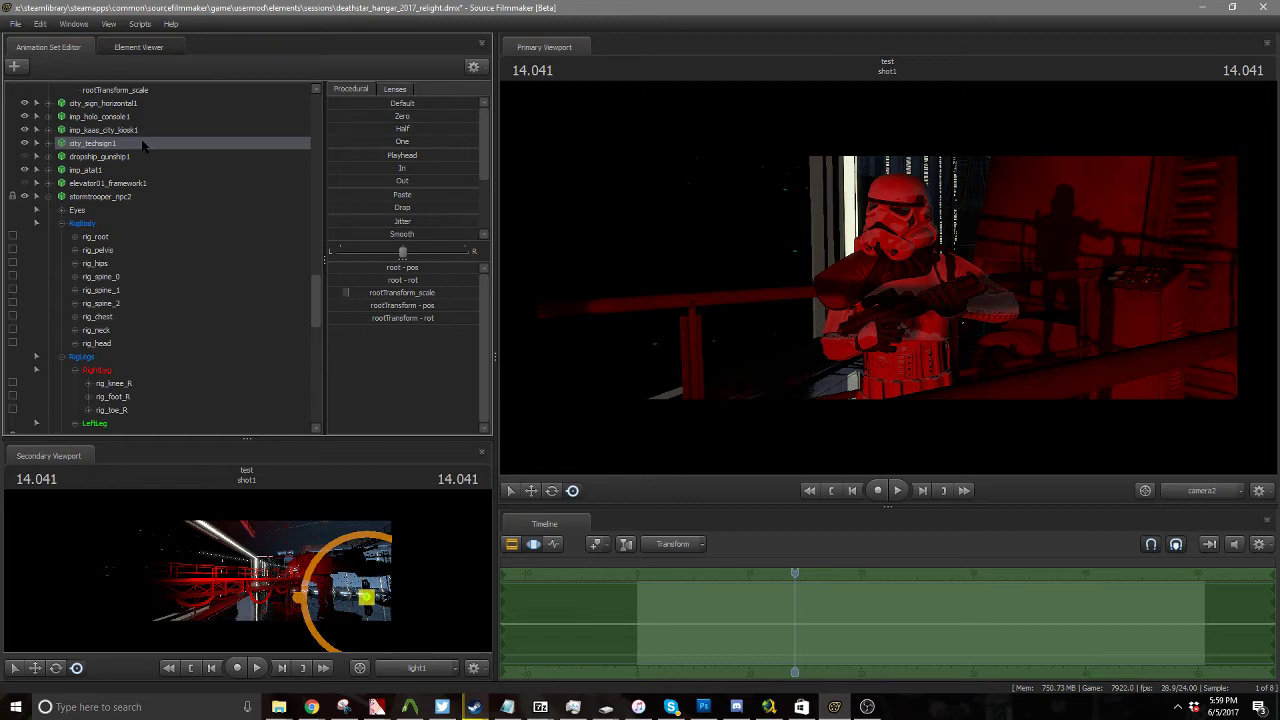
Step: Select camera2 and reframe the shot closer on the stormtrooper, keeping the silhouette on the wall in frame
scroll(88, 152, "up", 10)
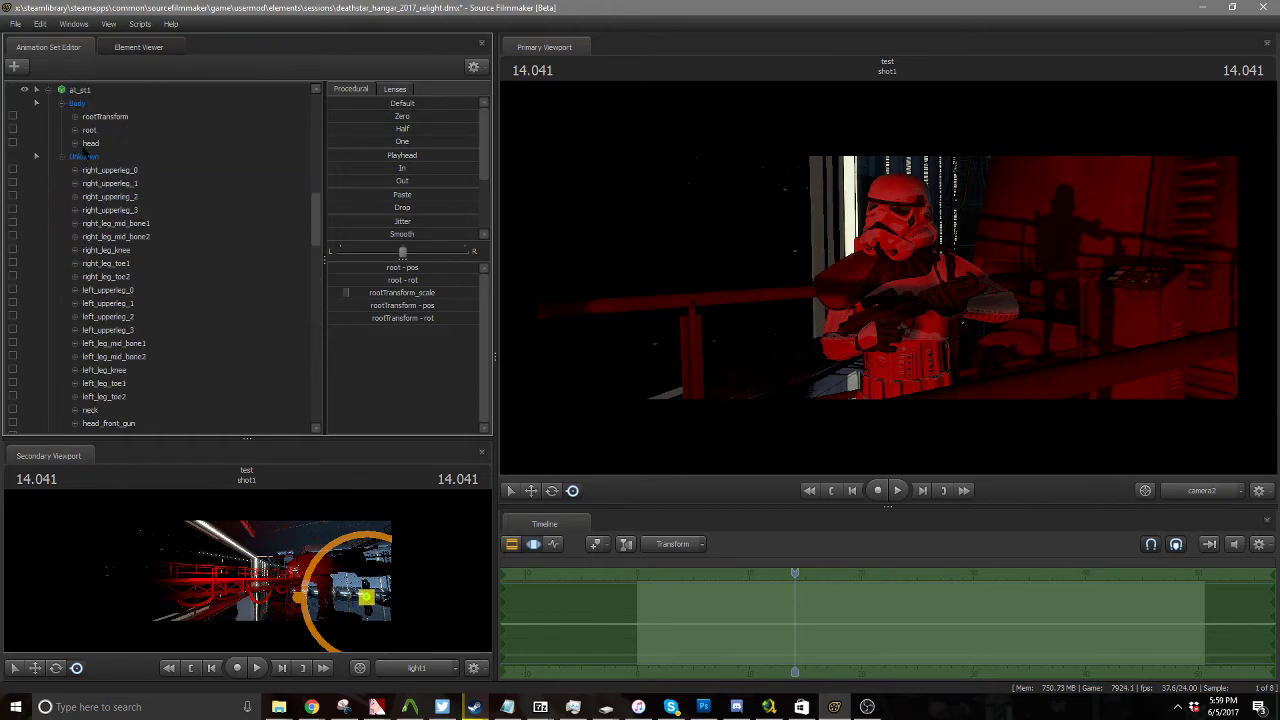
left_click(110, 104)
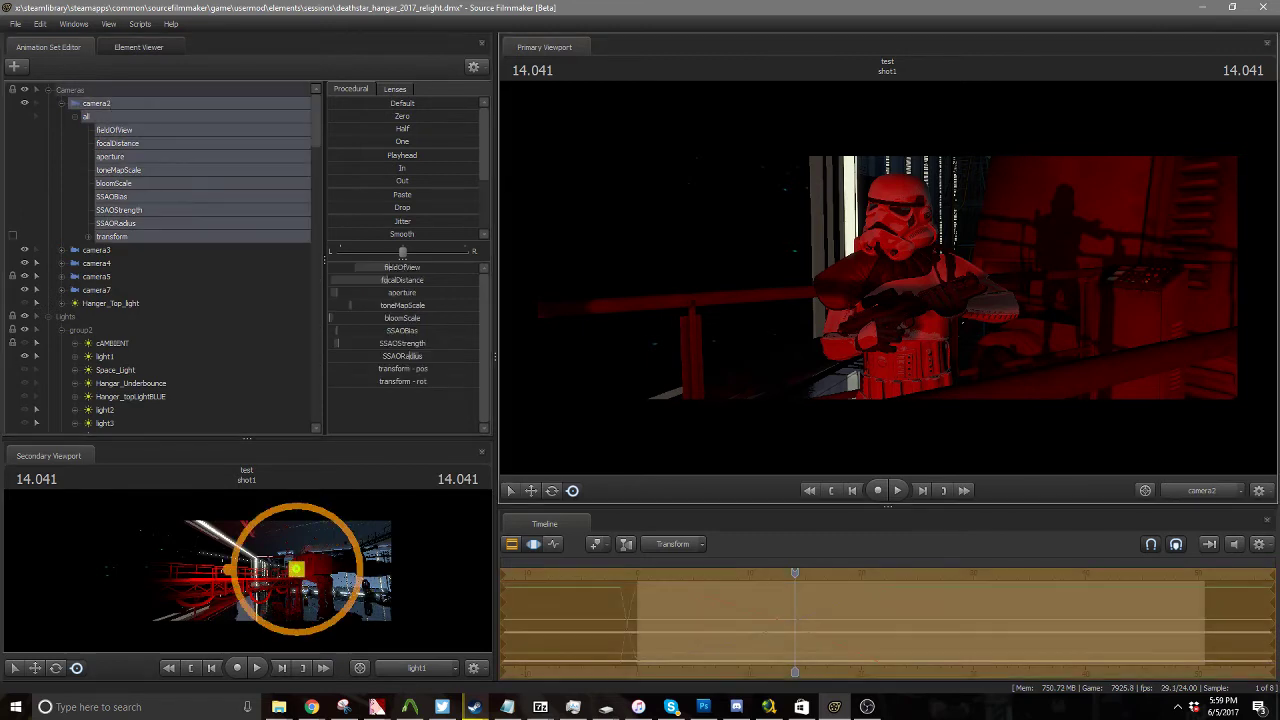
scroll(888, 278, "up", 5)
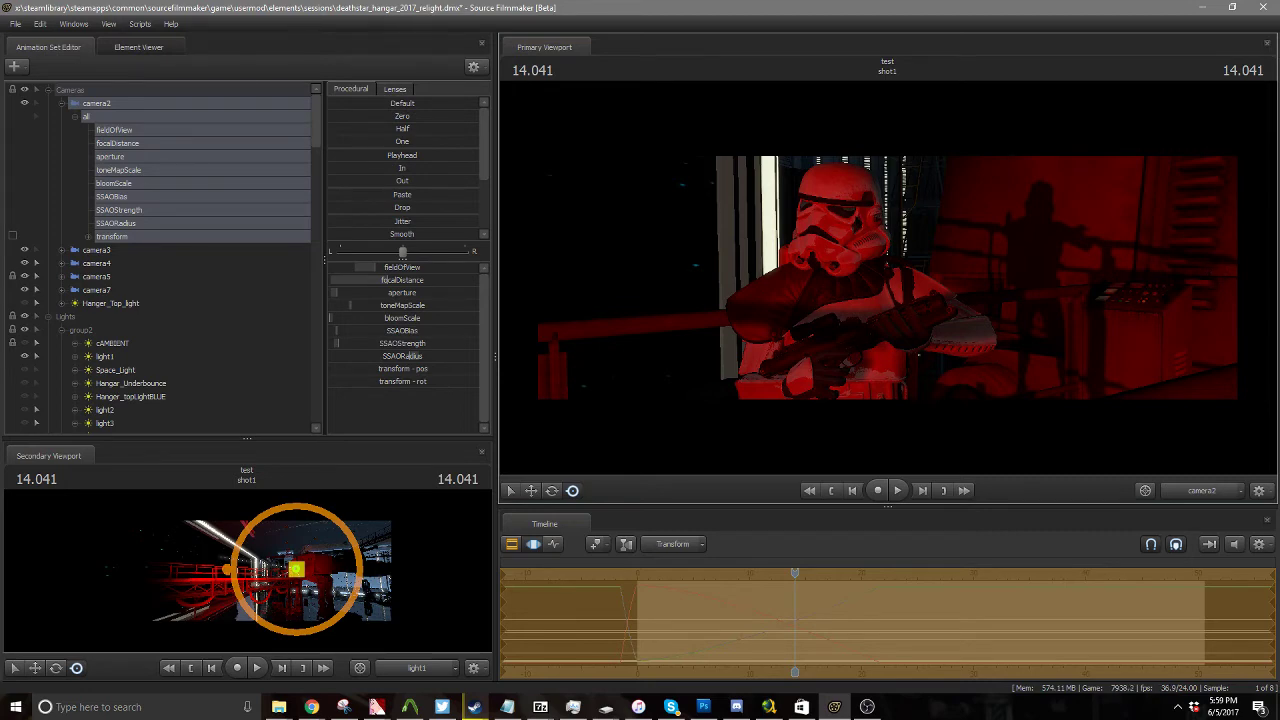
Step: Rotate the stormtrooper's rig_neck and rig_head so the helmet faces more toward the camera
left_click(840, 266, "ctrl")
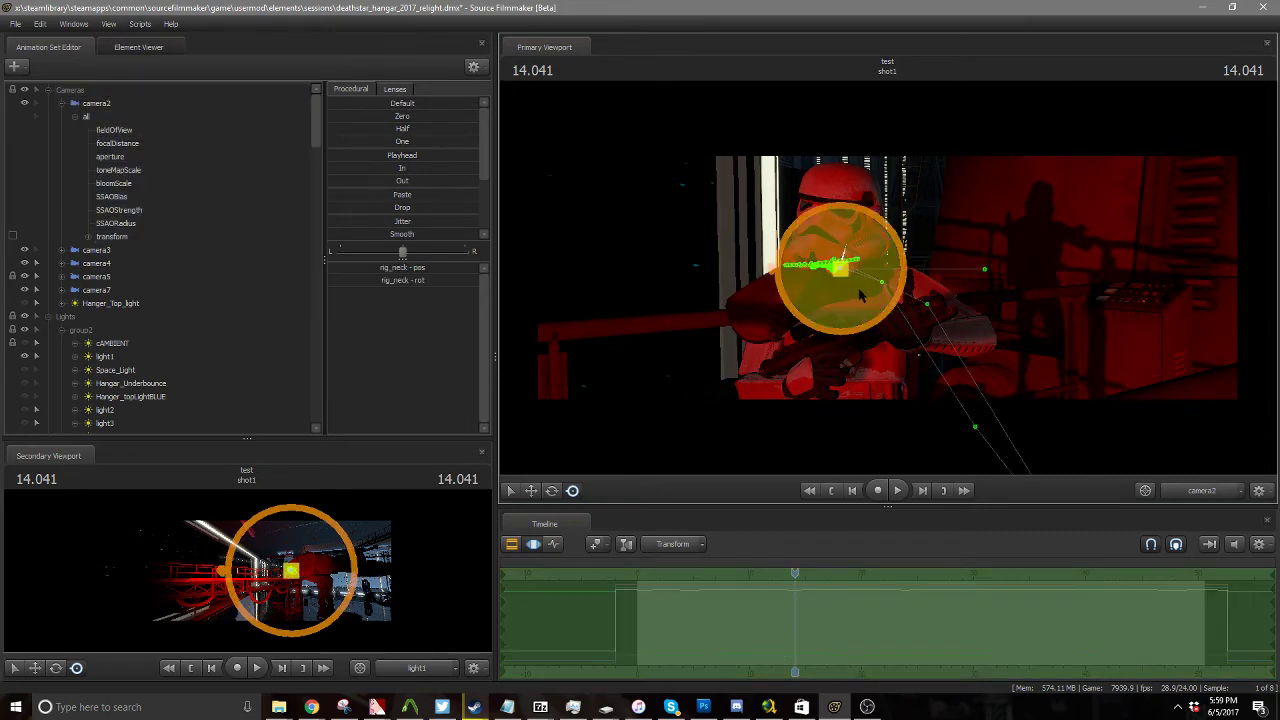
left_click_drag(861, 293, 882, 268)
left_click(847, 241, "ctrl")
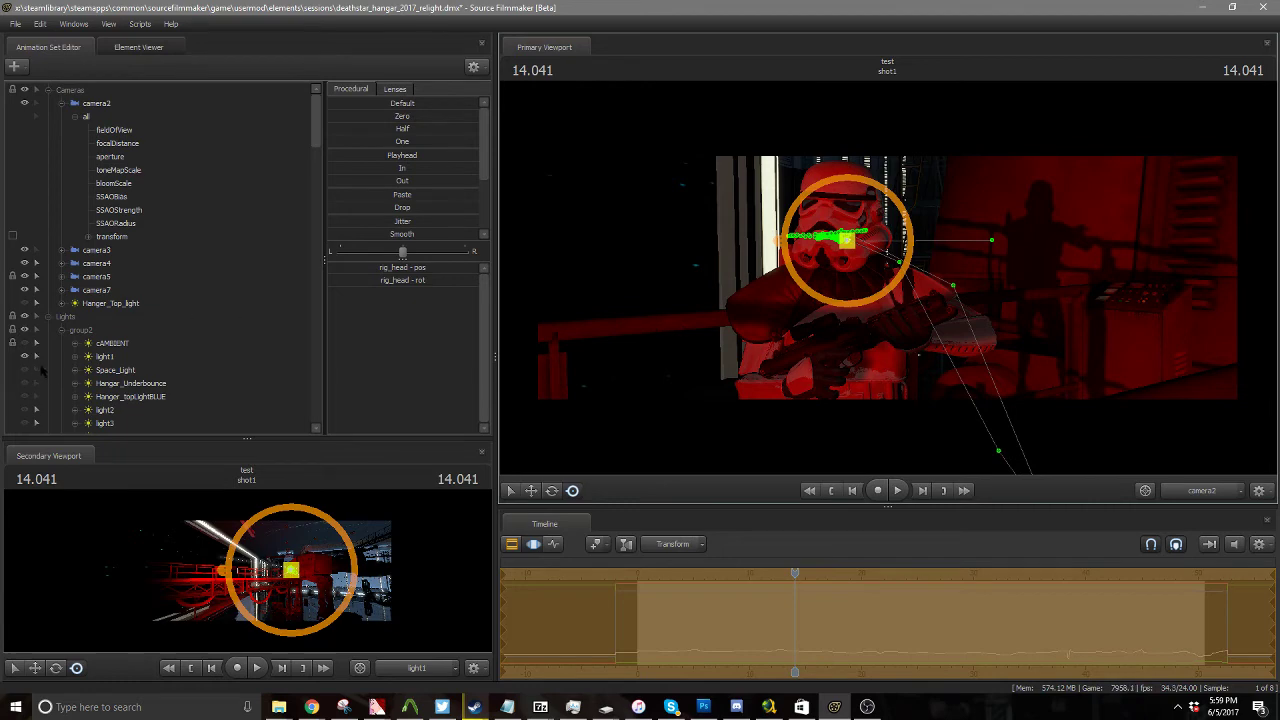
Step: Check light1's contribution by toggling its visibility, and reposition it to shift the trooper's silhouette across the back wall
left_click(114, 356)
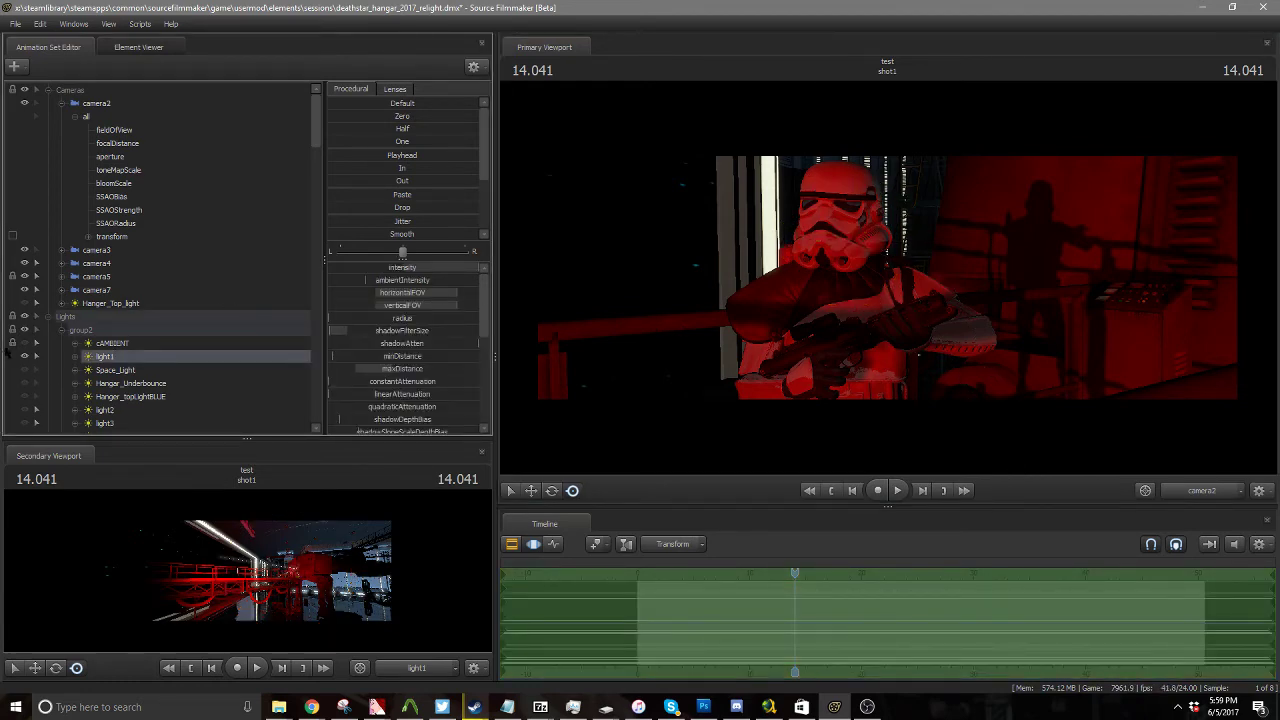
left_click(25, 357)
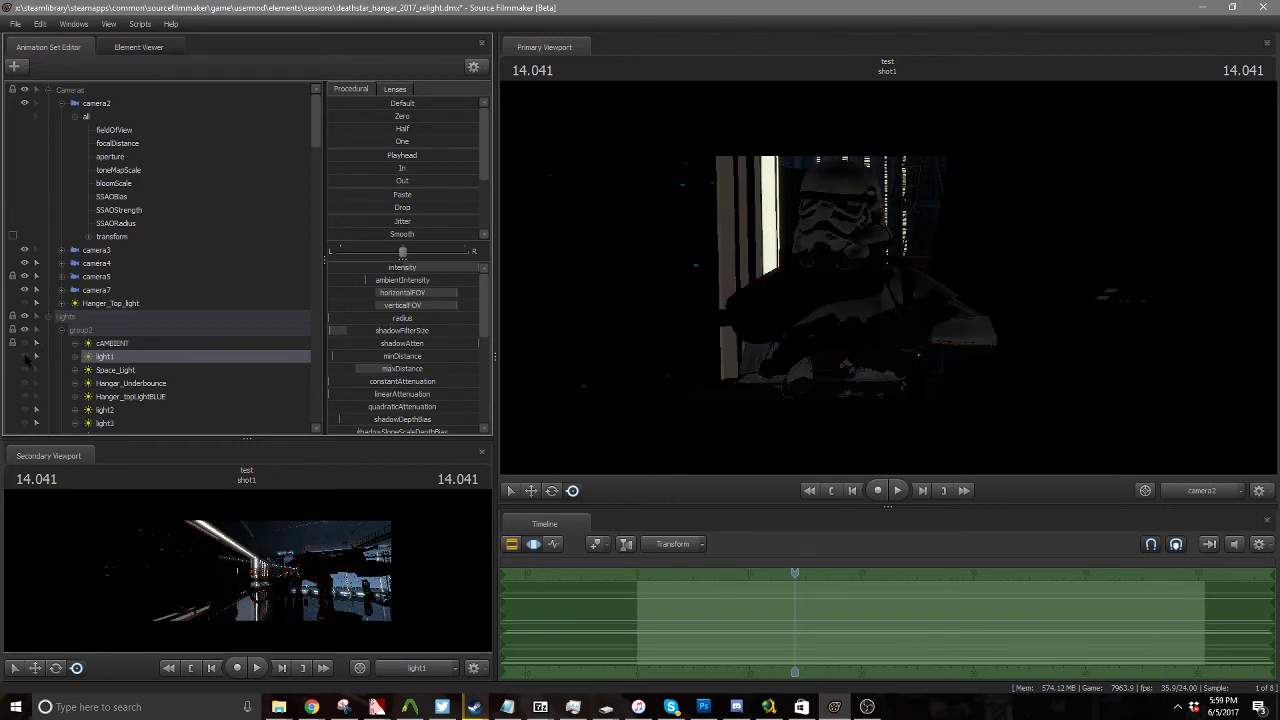
left_click(25, 357)
left_click_drag(100, 358, 277, 567)
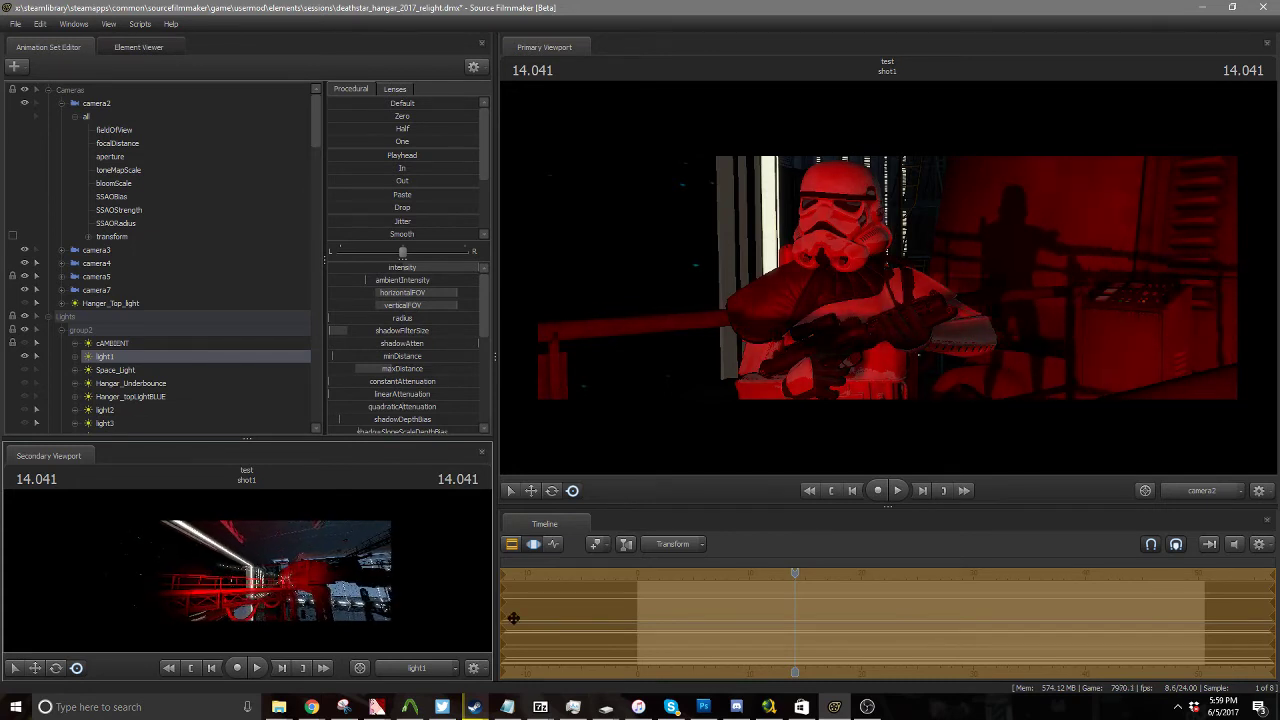
scroll(413, 335, "down", 2)
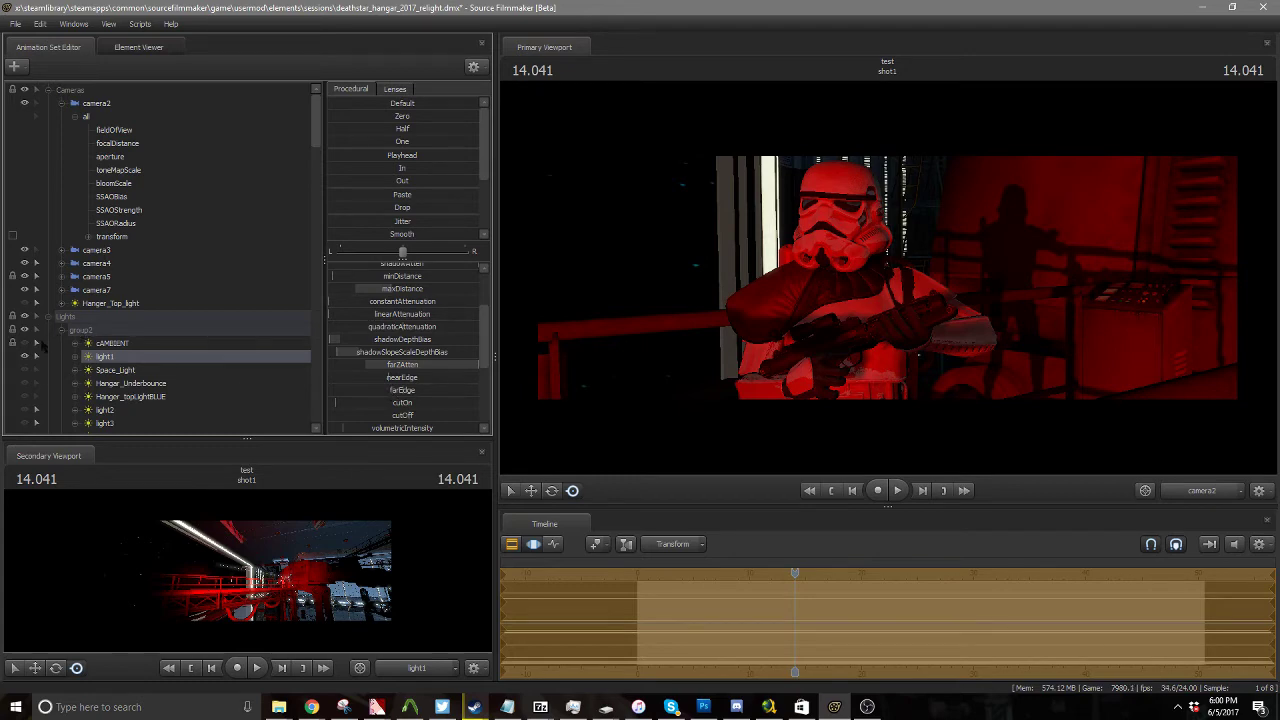
Step: Make cAMBIENT and Space_Light visible, and shift Space_Light's color toward neutral white while viewing through it
left_click(25, 344)
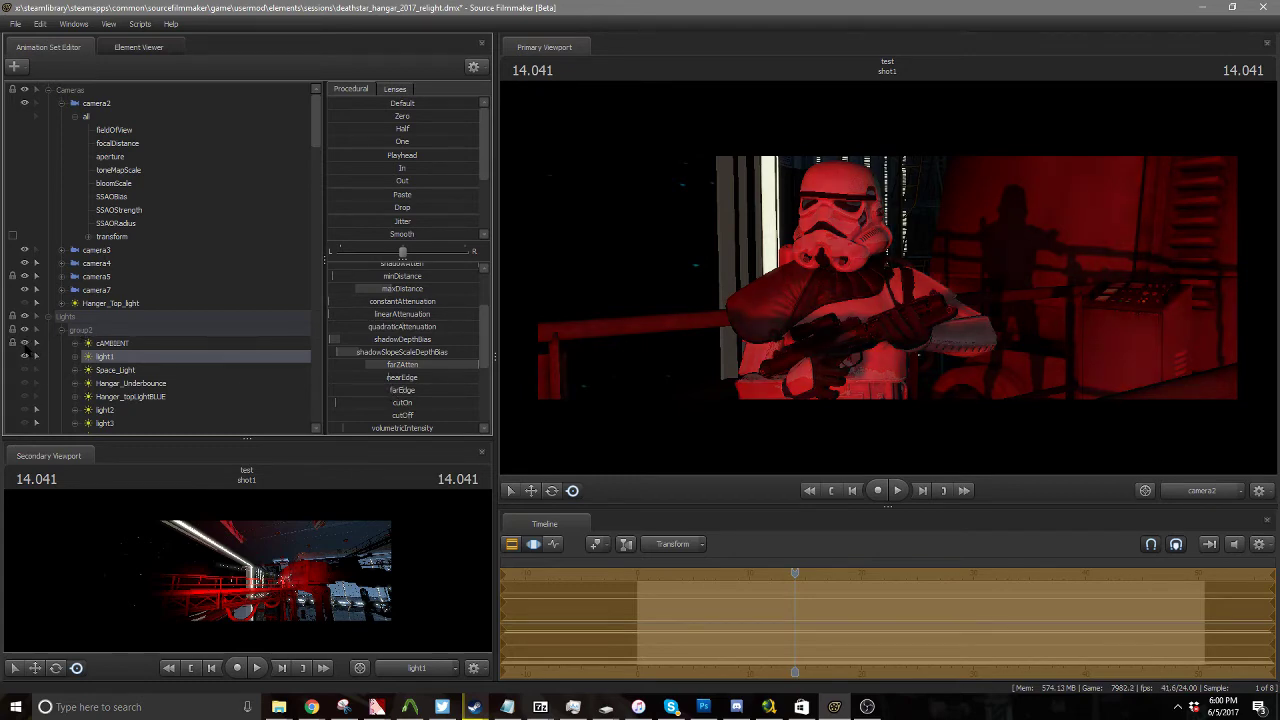
left_click(25, 370)
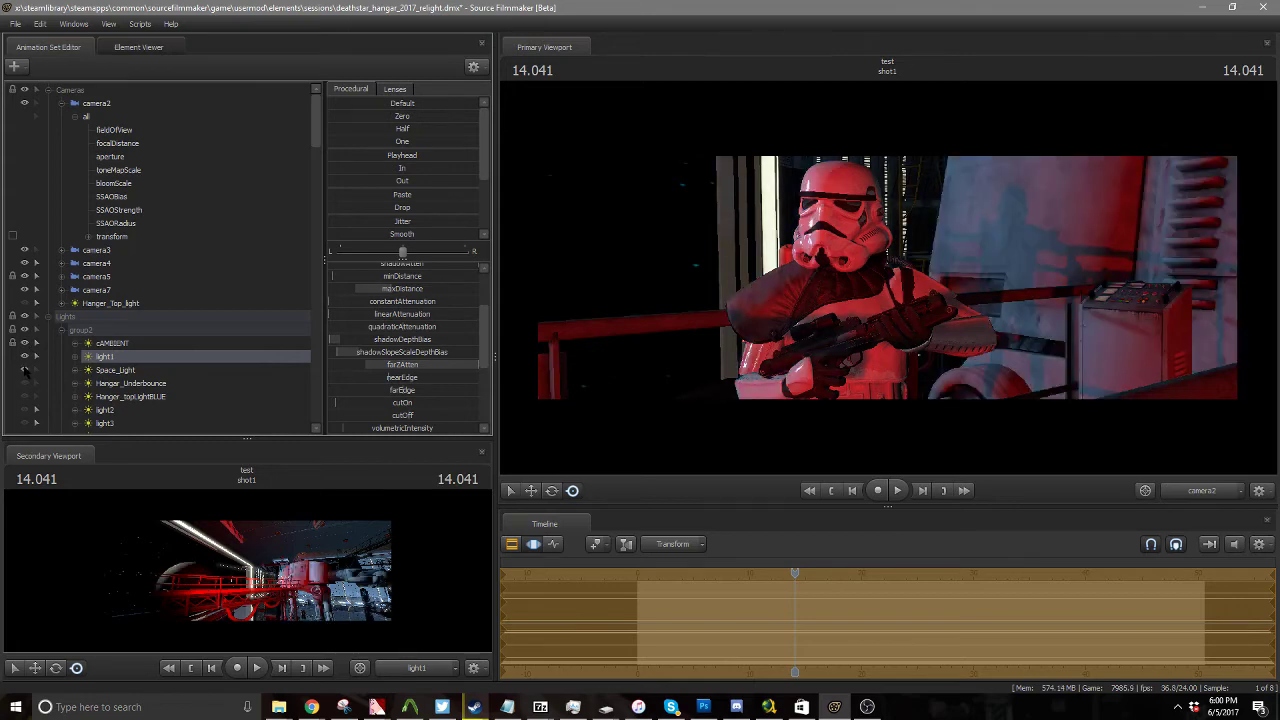
left_click(146, 376)
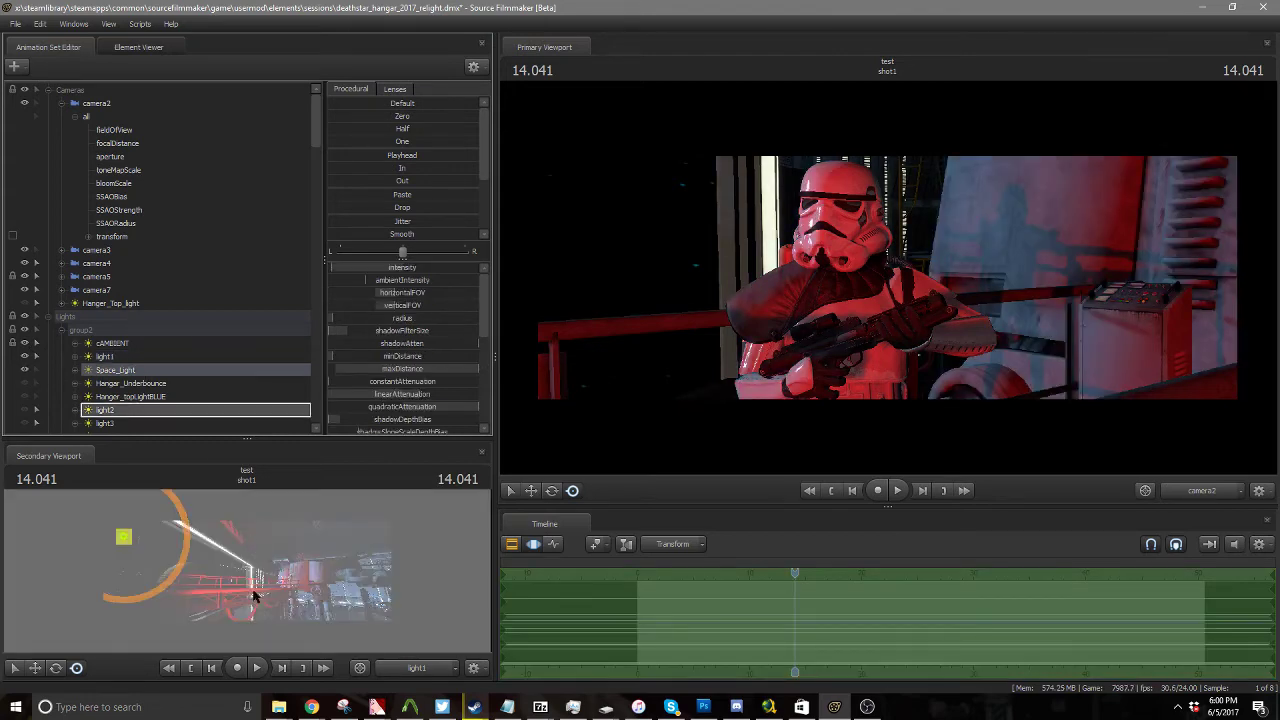
scroll(254, 575, "down", 2)
left_click_drag(254, 575, 266, 573)
scroll(413, 377, "down", 5)
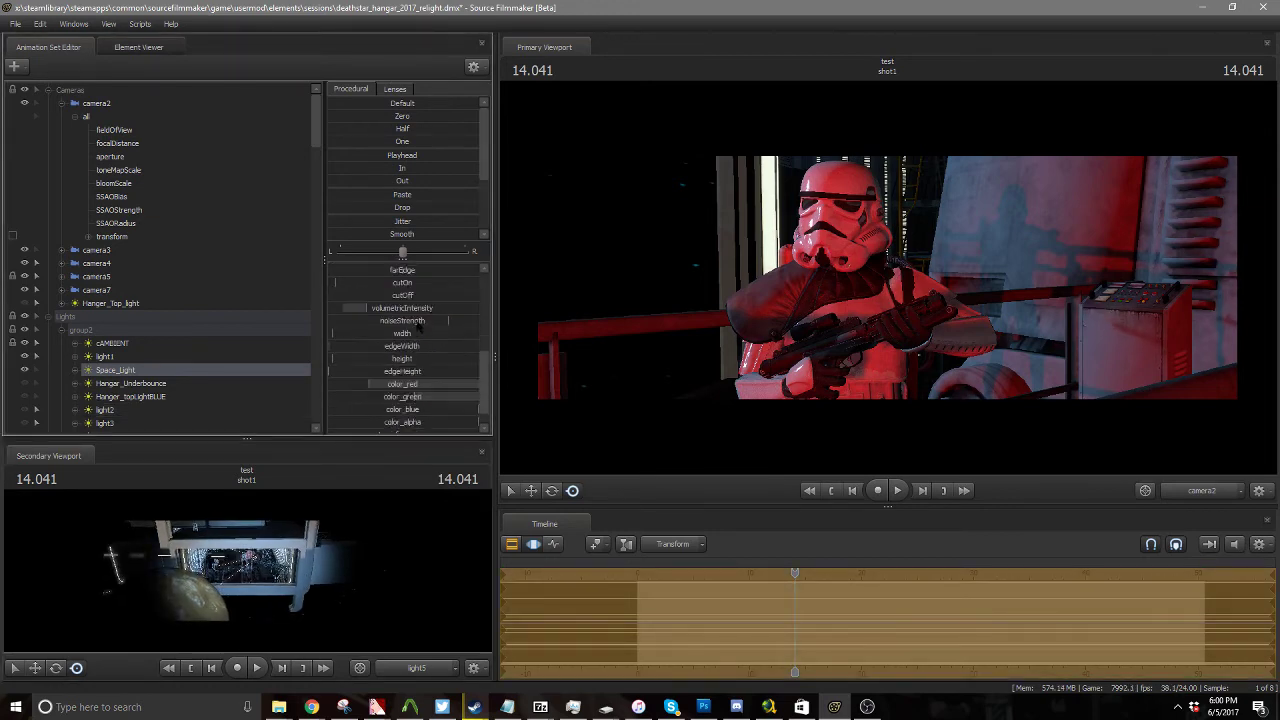
left_click_drag(418, 377, 479, 386)
Step: Reposition and aim Space_Light across the catwalk at the stormtrooper and adjust its linearAttenuation to soften its light
left_click_drag(118, 372, 251, 548)
mouse_move(249, 571)
left_mouse_down()
mouse_move(324, 577)
mouse_move(222, 575)
mouse_move(248, 574)
left_mouse_up()
key("w")
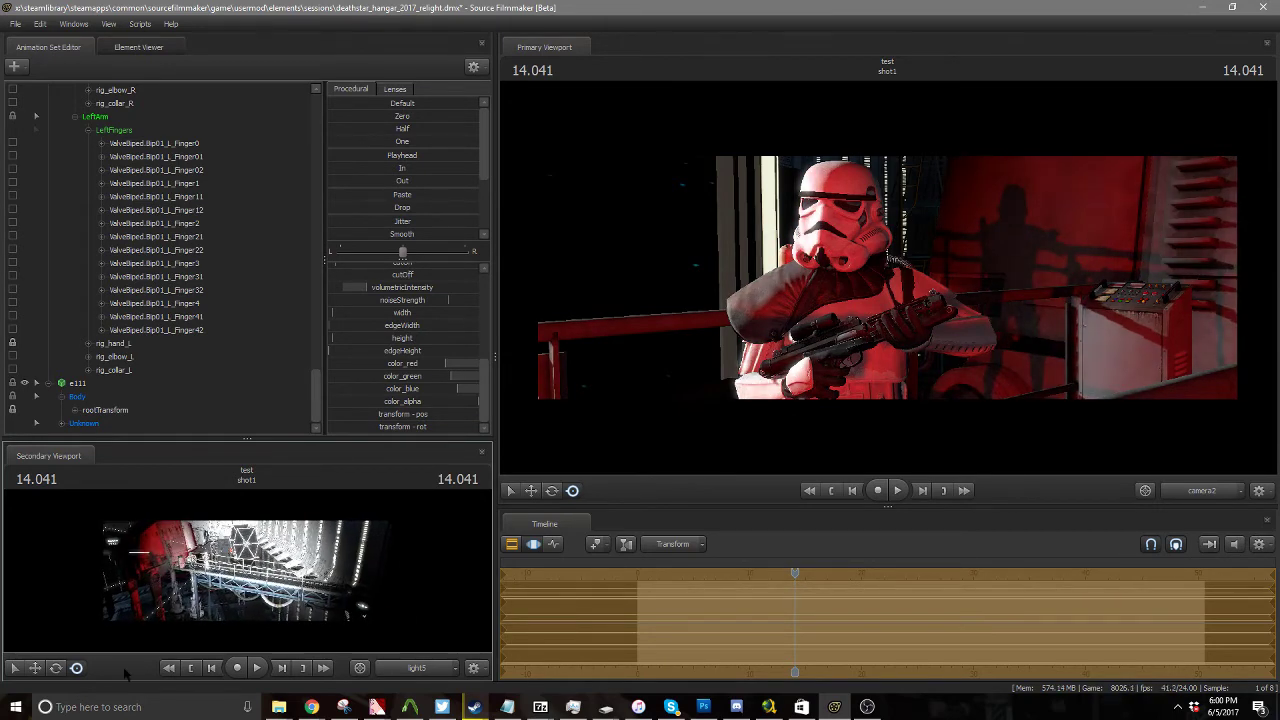
scroll(425, 323, "up", 5)
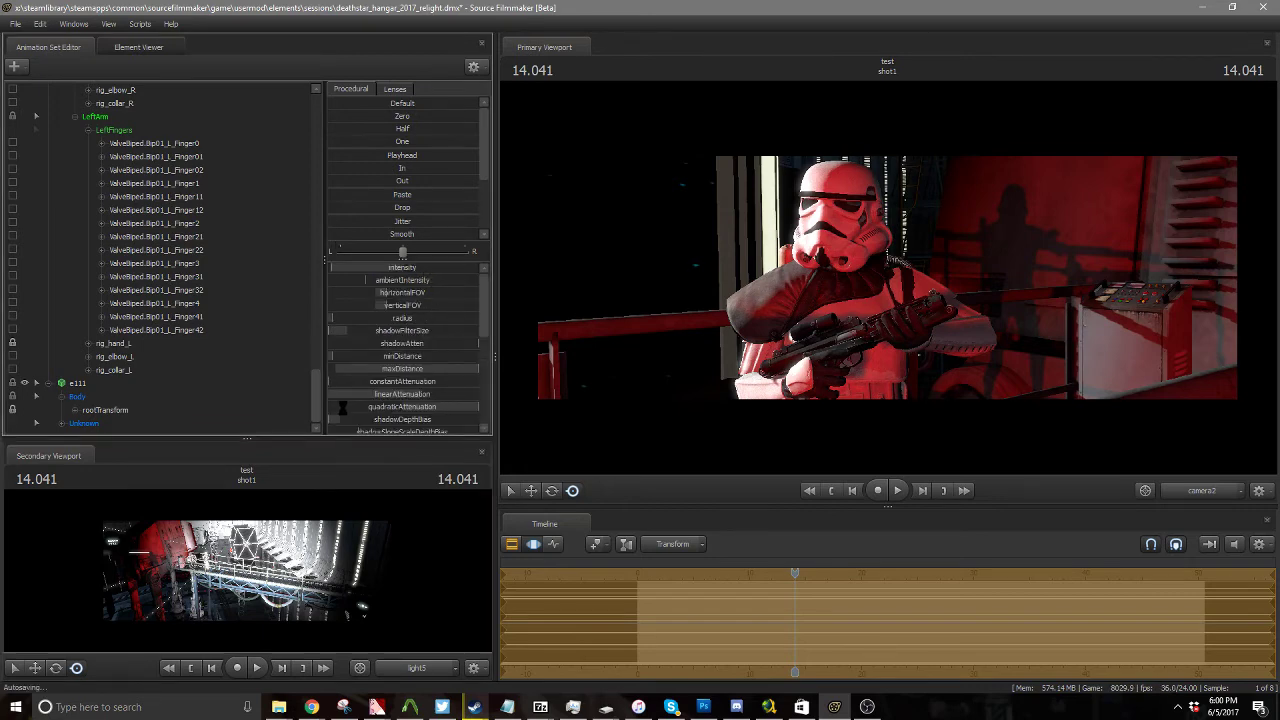
scroll(348, 400, "down", 1)
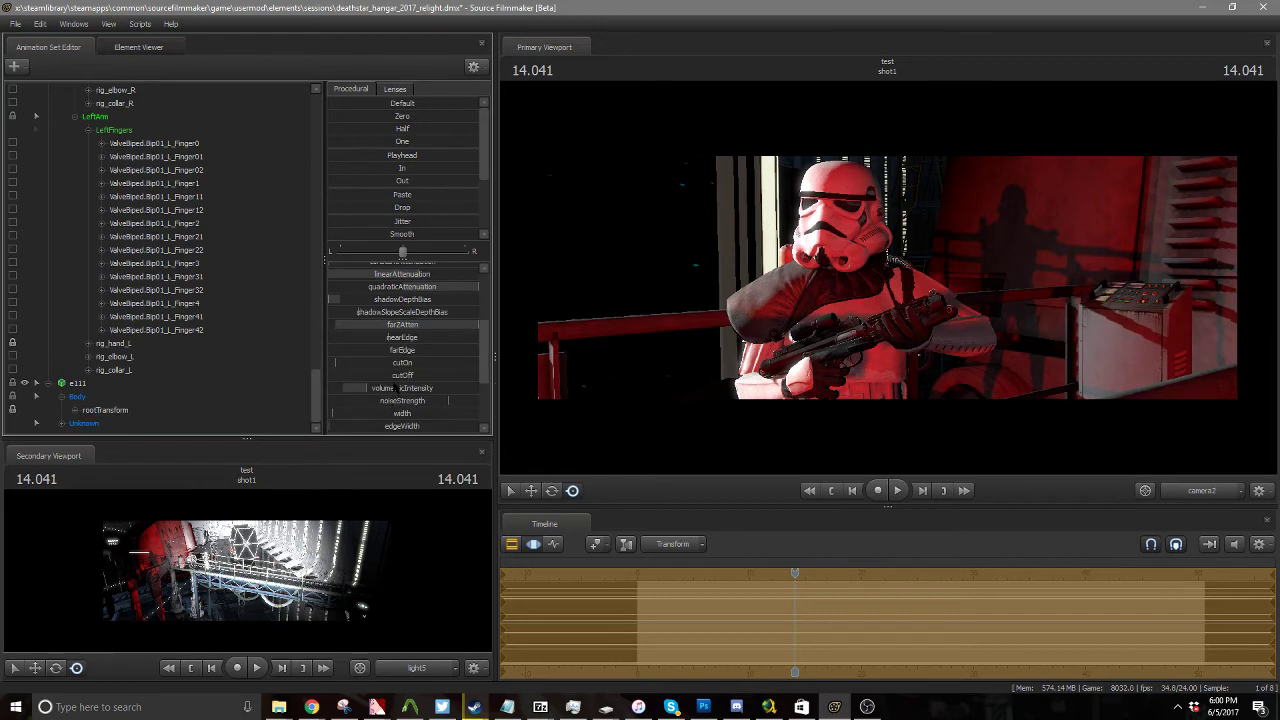
left_click_drag(460, 357, 362, 357)
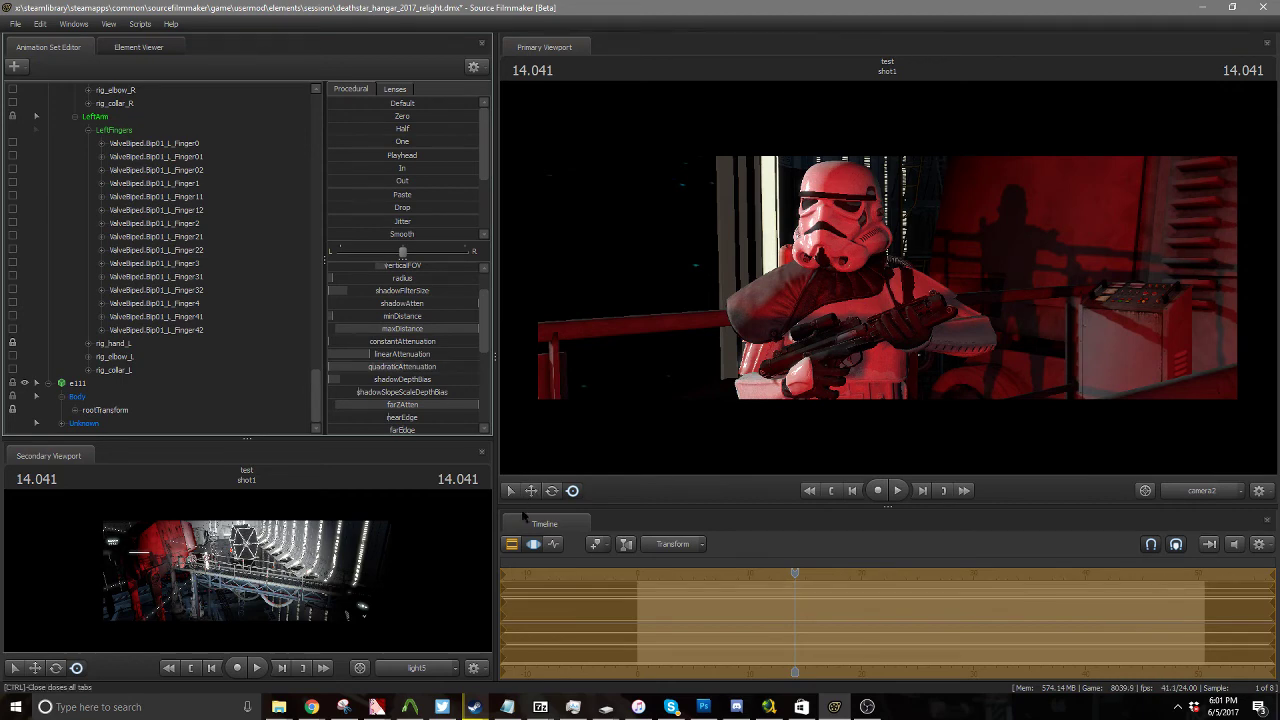
Step: Switch to the Clip Editor and make Hangar_Underbounce, light2 and light4 visible in group2
left_click(516, 543)
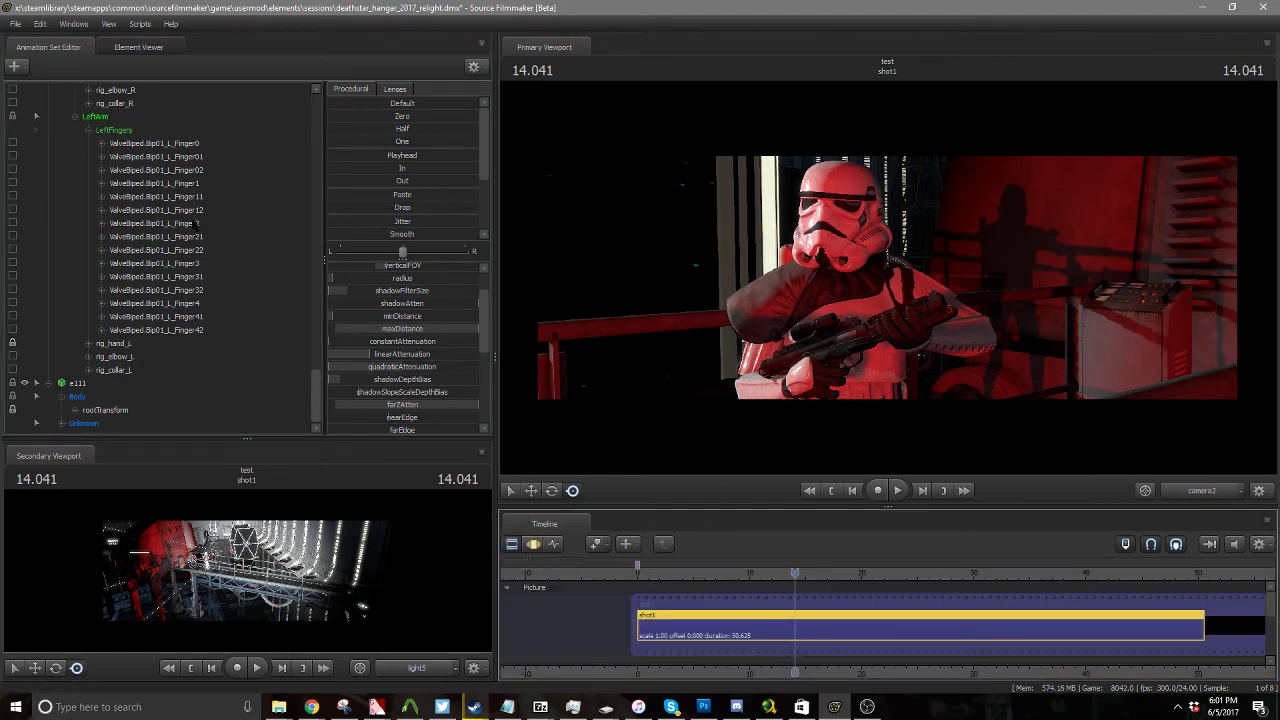
scroll(165, 250, "up", 10)
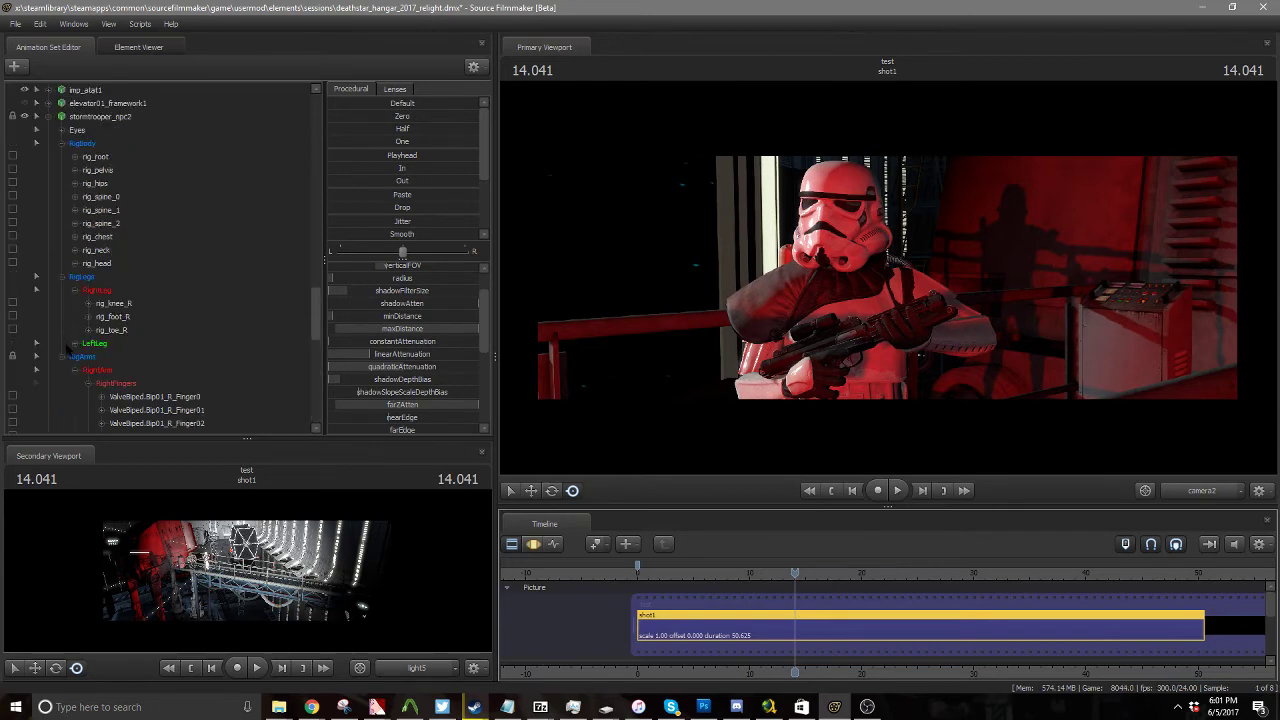
scroll(70, 345, "up", 10)
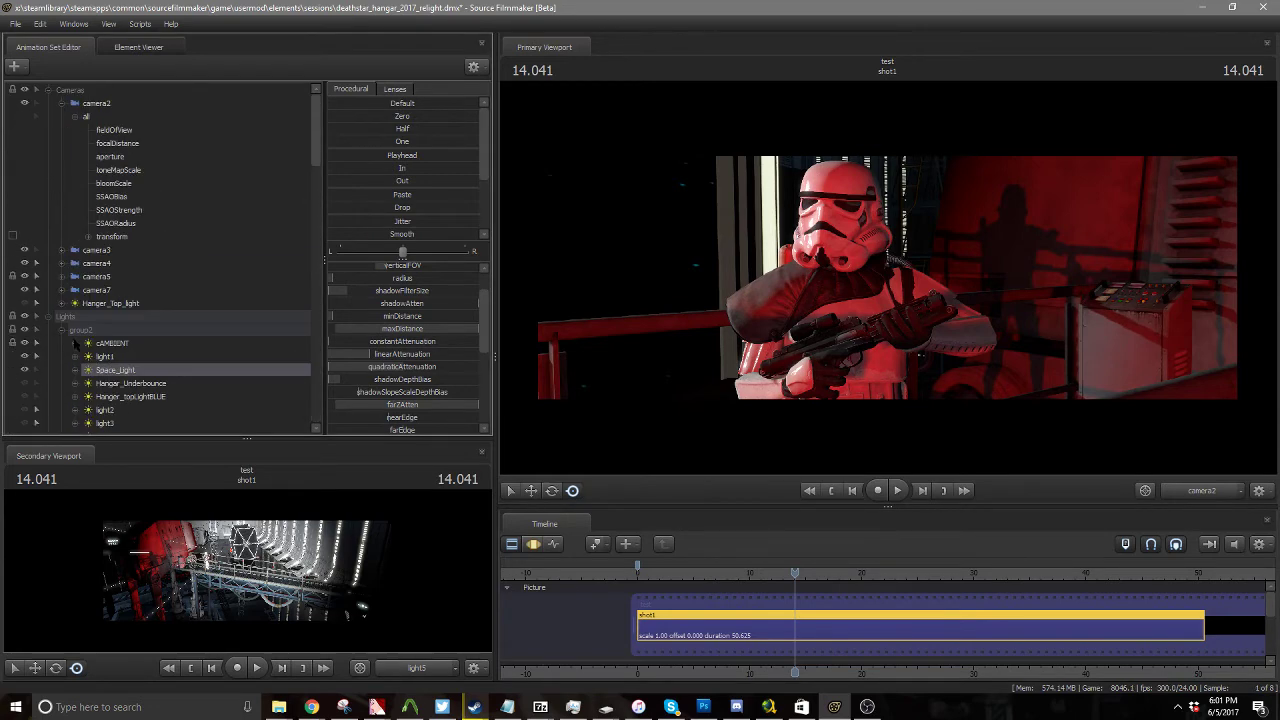
scroll(75, 345, "down", 2)
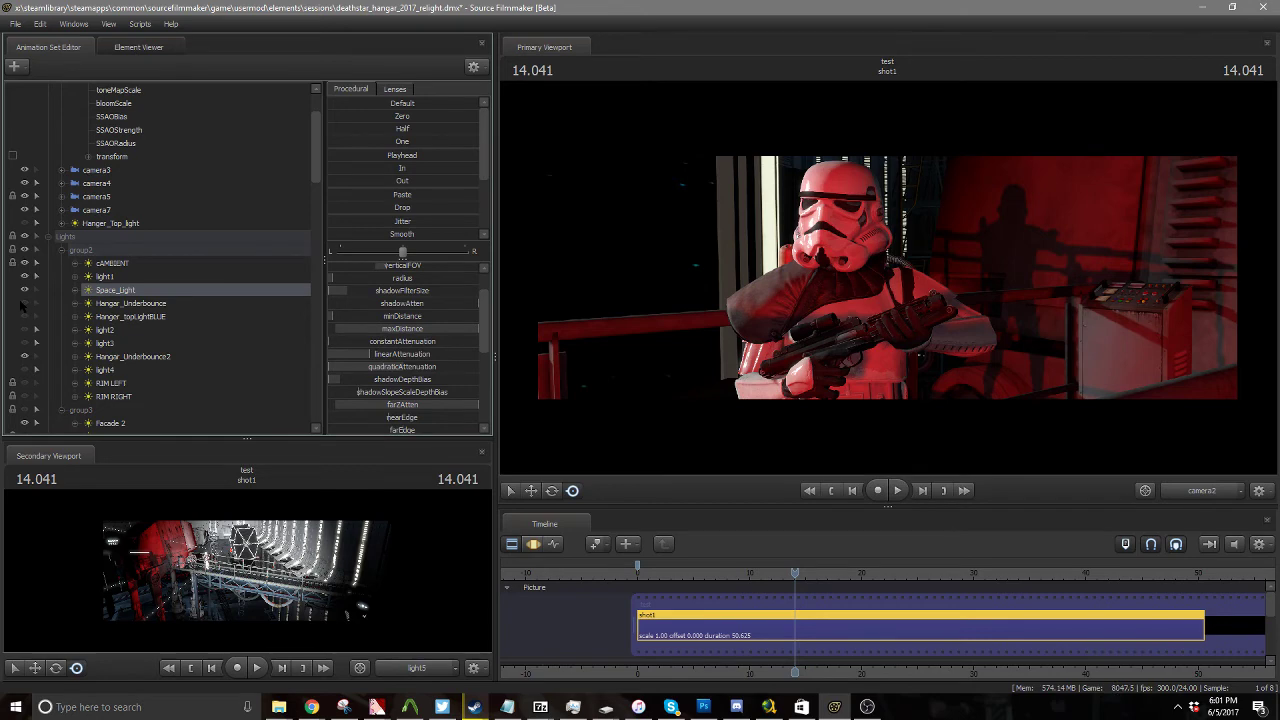
left_click(22, 303)
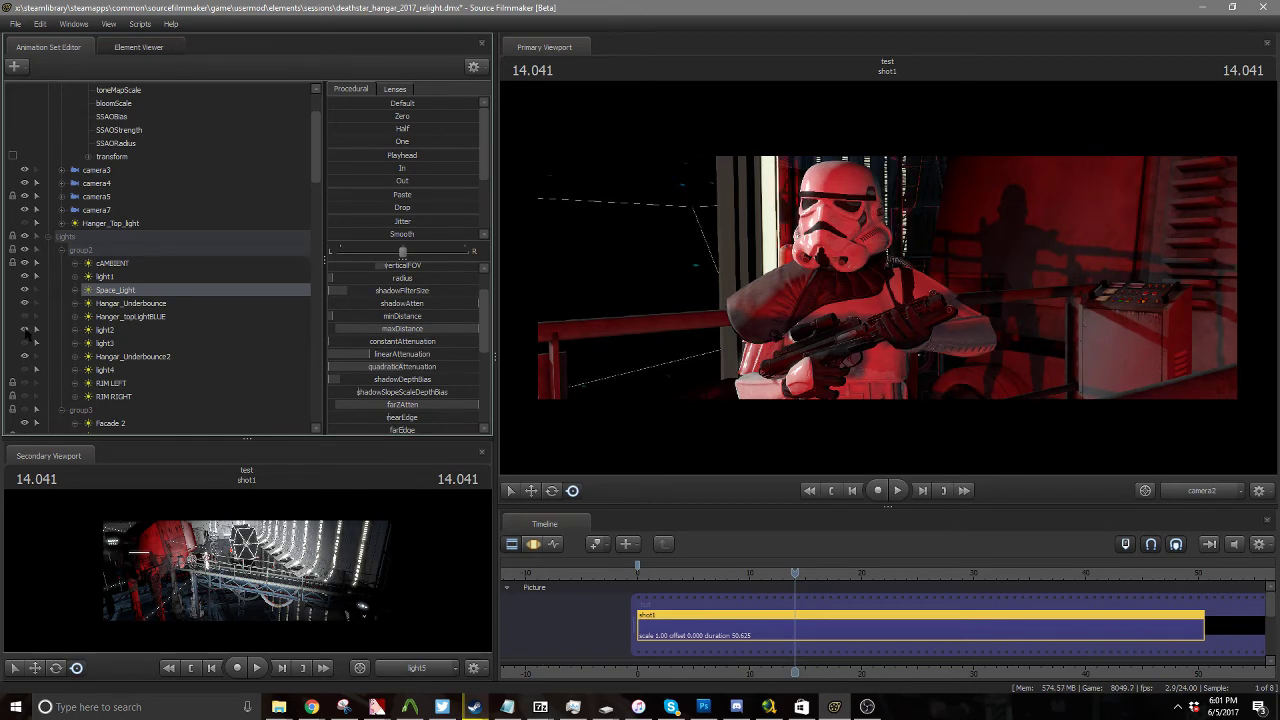
left_click(103, 331)
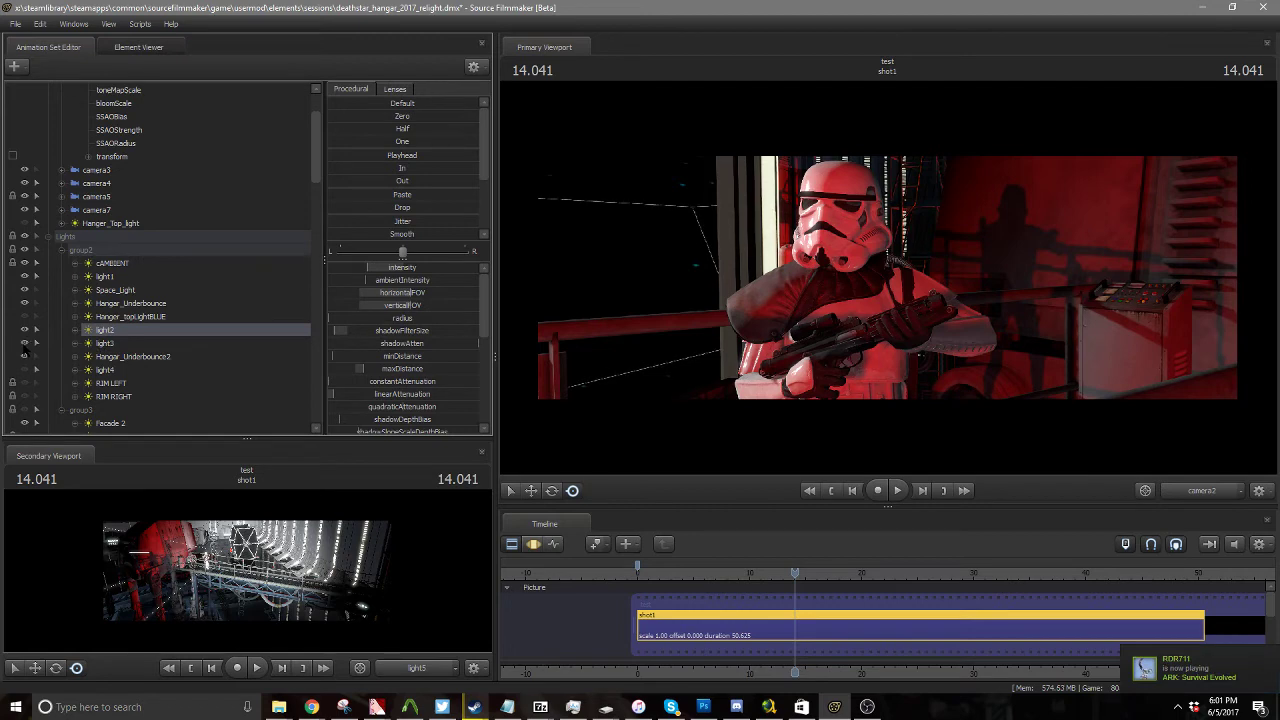
left_click(24, 370)
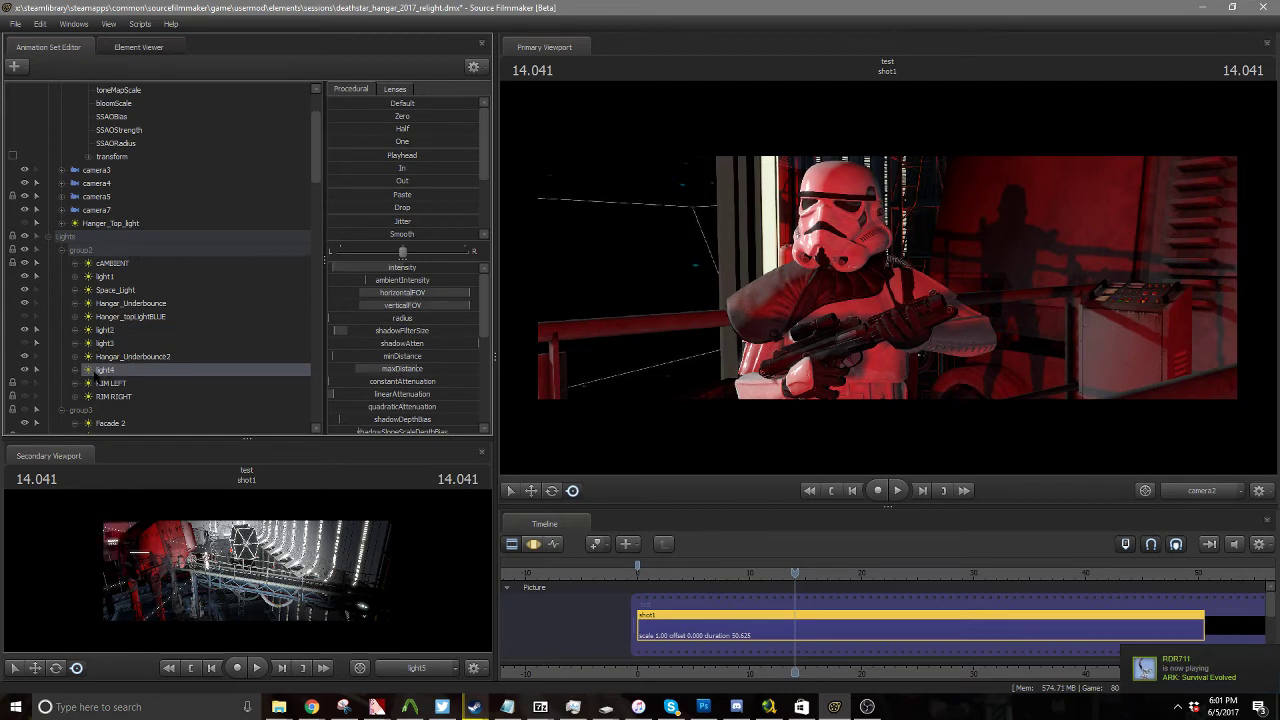
Step: View through light4 in the secondary viewport, switch to the Motion Editor, and reposition the light to add red light on the stormtrooper
left_click_drag(95, 373, 232, 570)
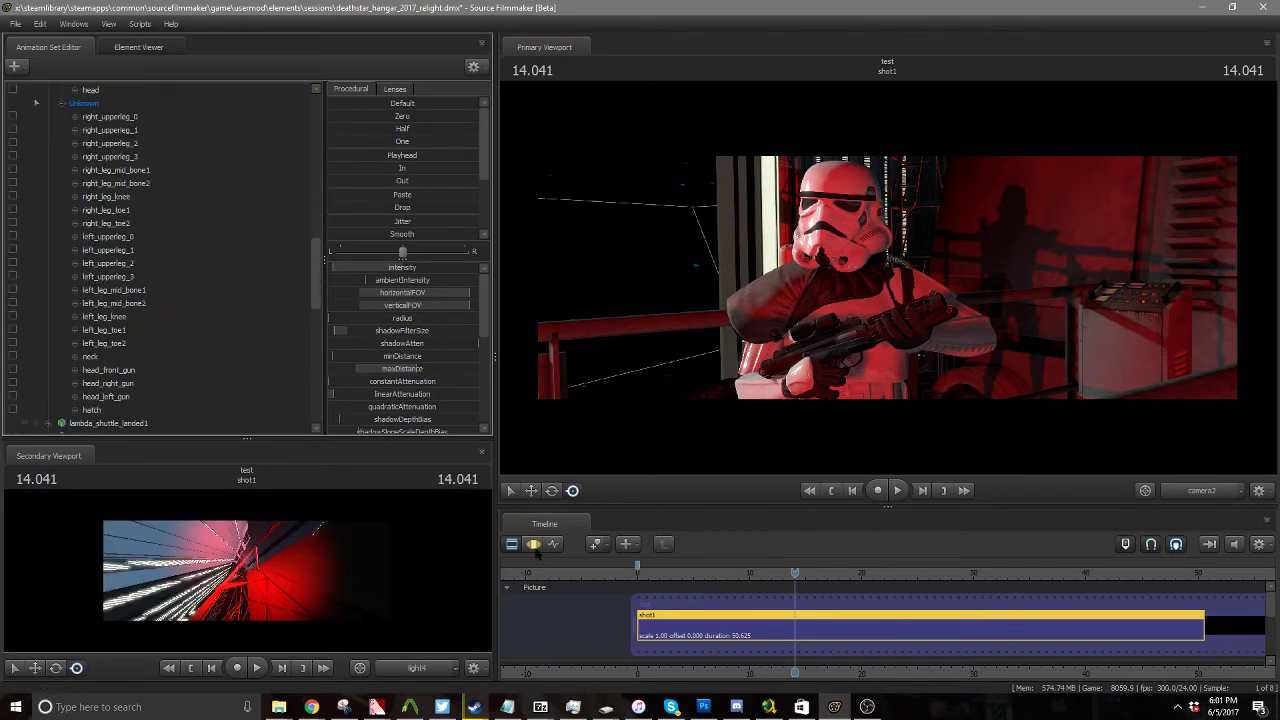
left_click(533, 543)
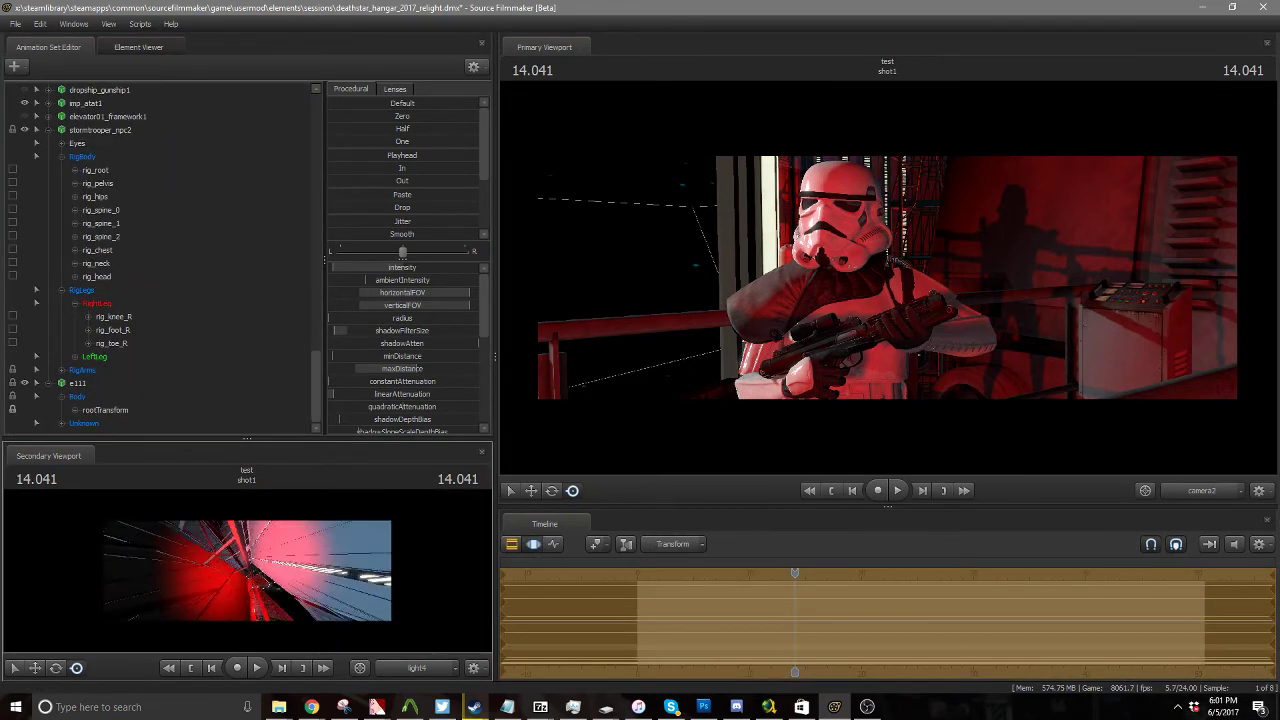
mouse_move(247, 570)
left_mouse_down()
mouse_move(230, 585)
mouse_move(252, 572)
mouse_move(240, 576)
left_mouse_up()
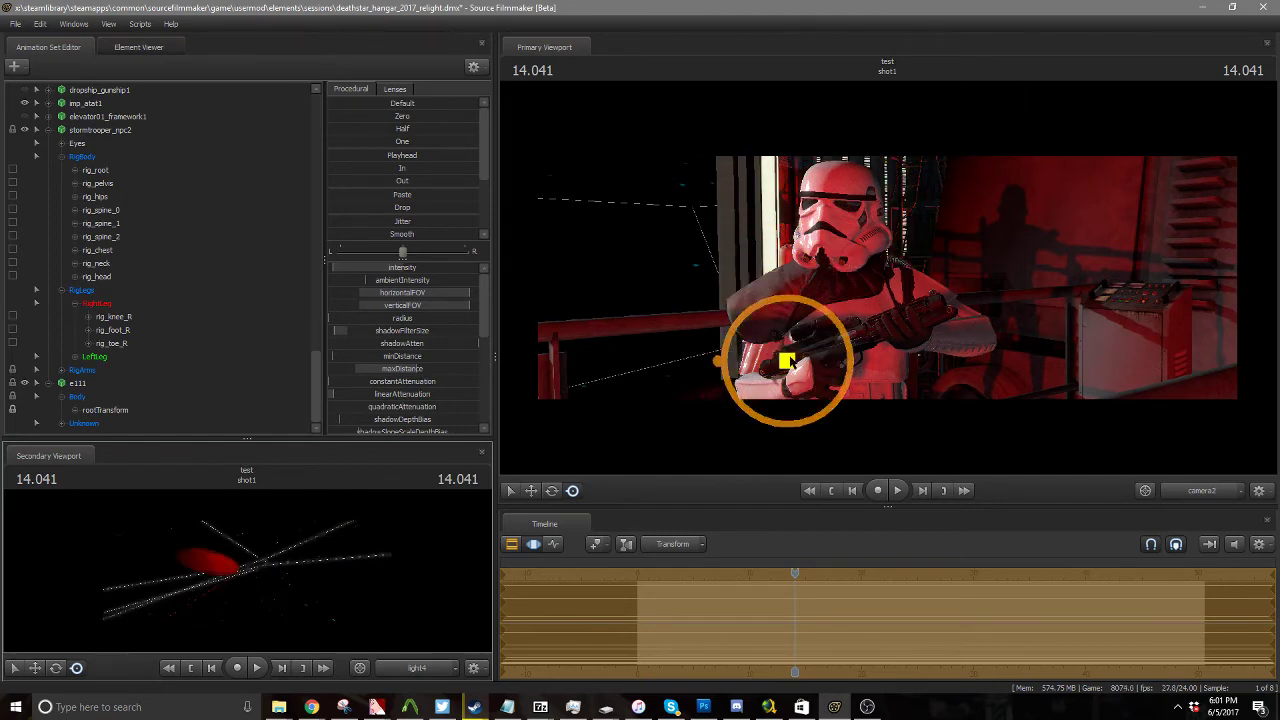
key("ctrl")
left_click_drag(1051, 311, 1046, 309)
left_click_drag(247, 571, 294, 568)
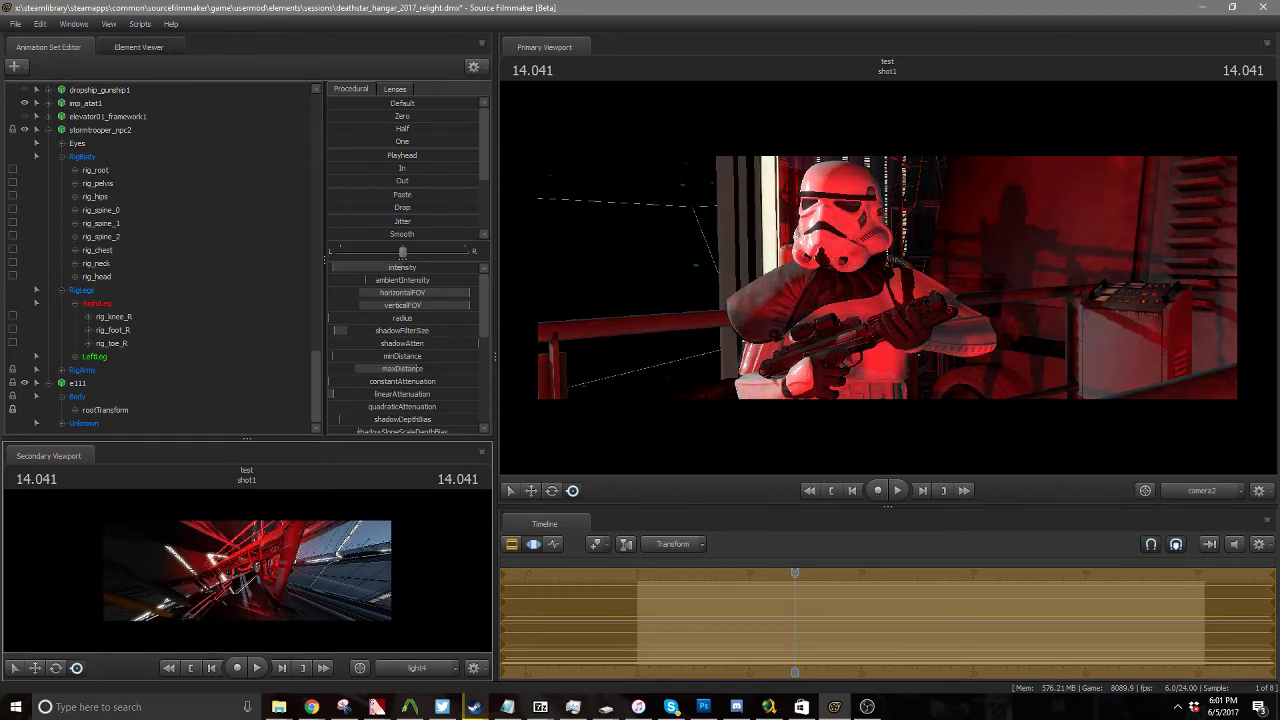
Step: Expand Space_Light in group2, select all of its light controls and copy their samples
scroll(191, 302, "up", 10)
scroll(136, 338, "down", 2)
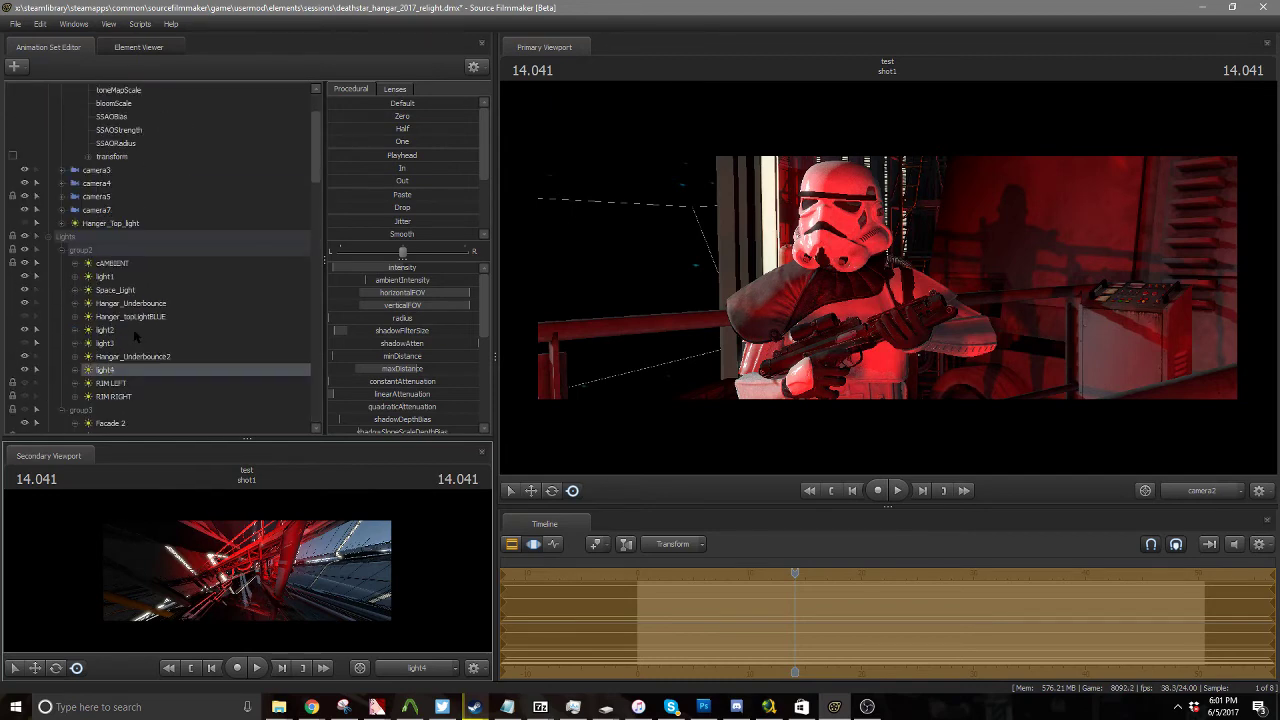
left_click(113, 290)
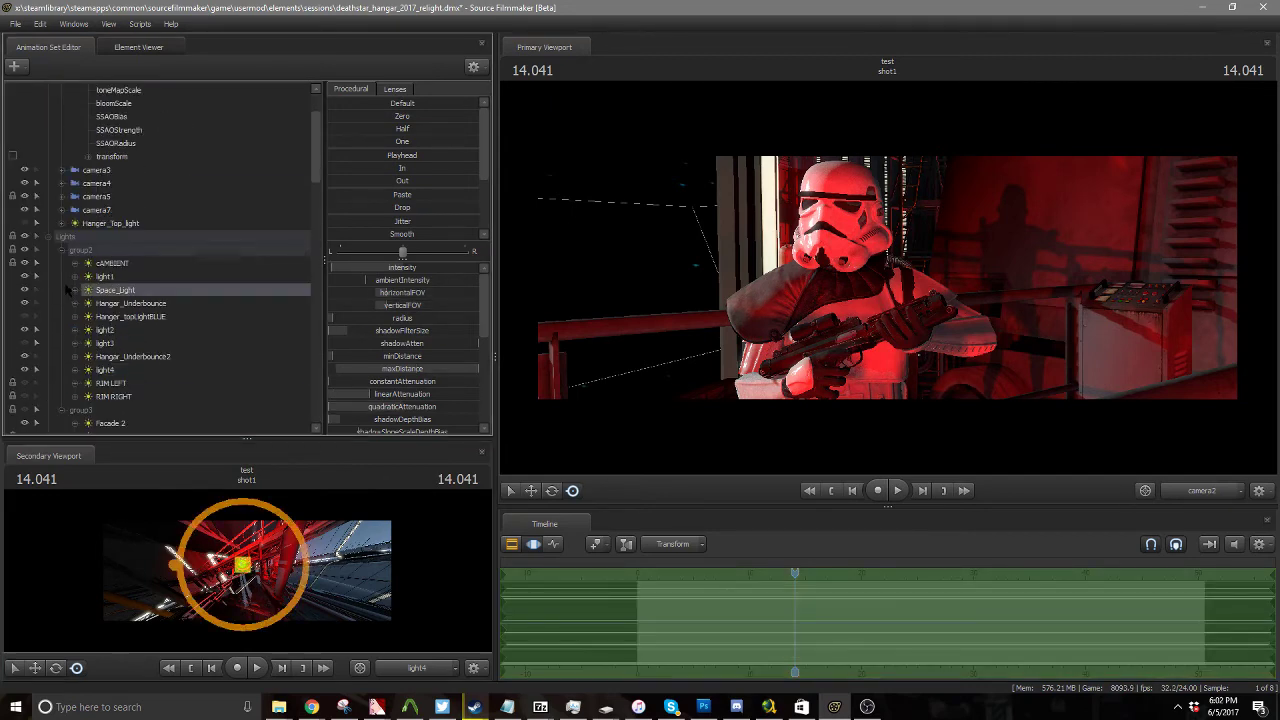
left_click(70, 290)
scroll(75, 293, "down", 4)
left_click(90, 143)
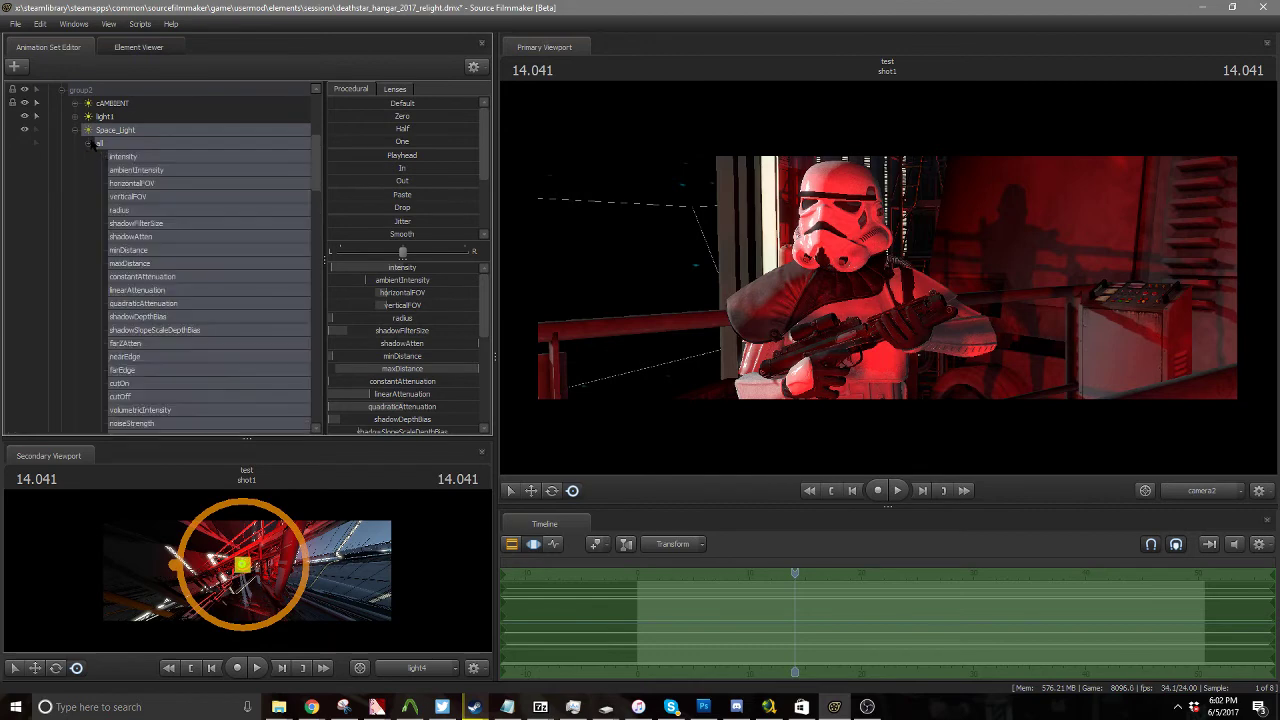
scroll(128, 280, "down", 2)
left_click(140, 384)
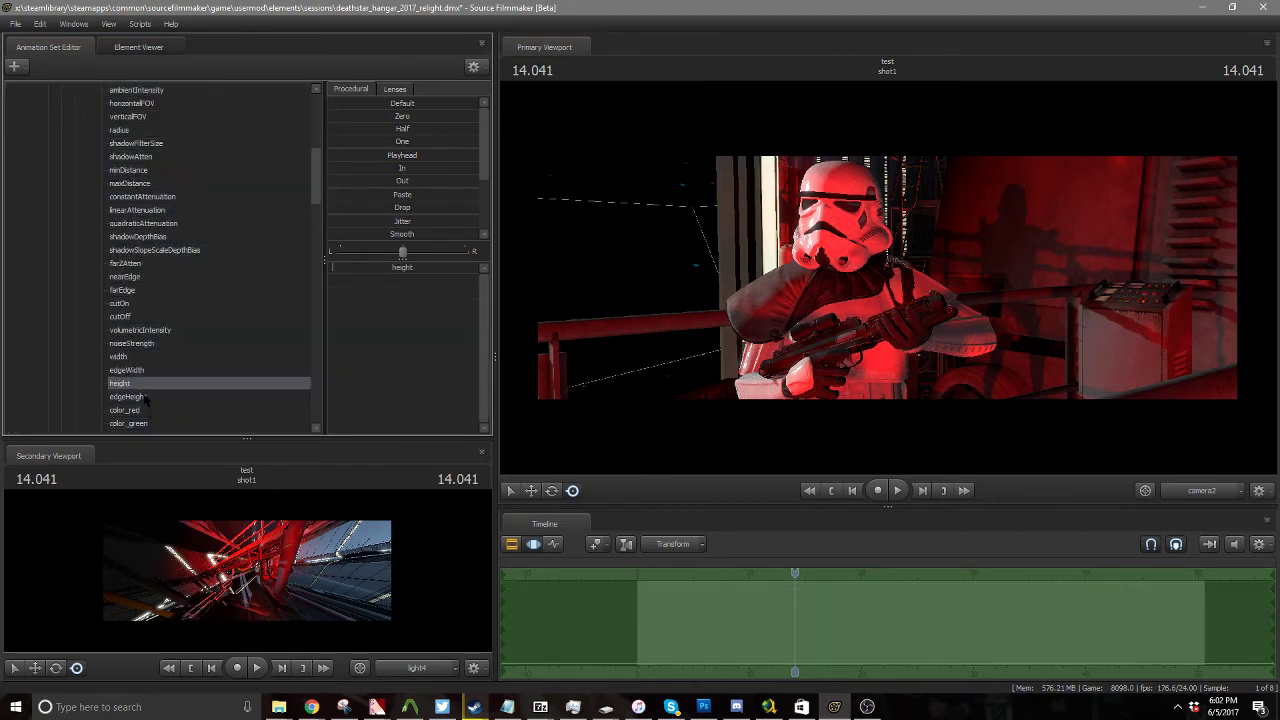
left_click(128, 410)
scroll(143, 210, "up", 5)
left_click(128, 263)
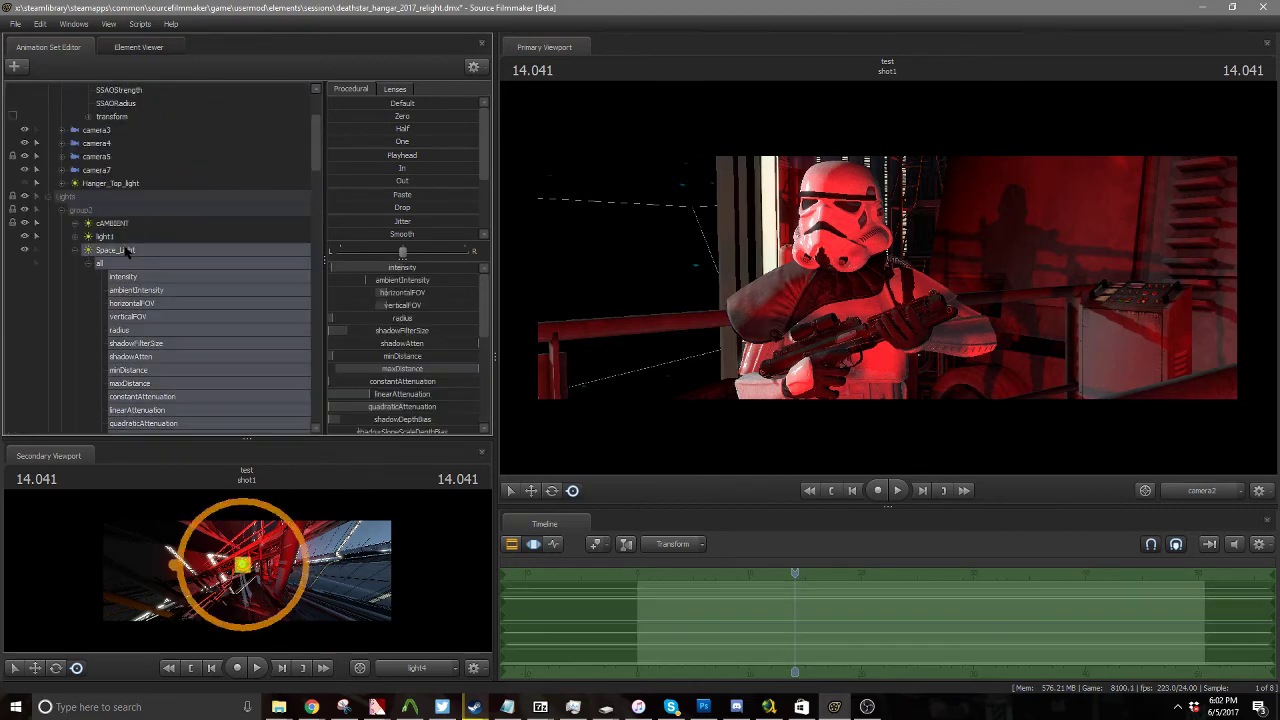
scroll(130, 265, "down", 9)
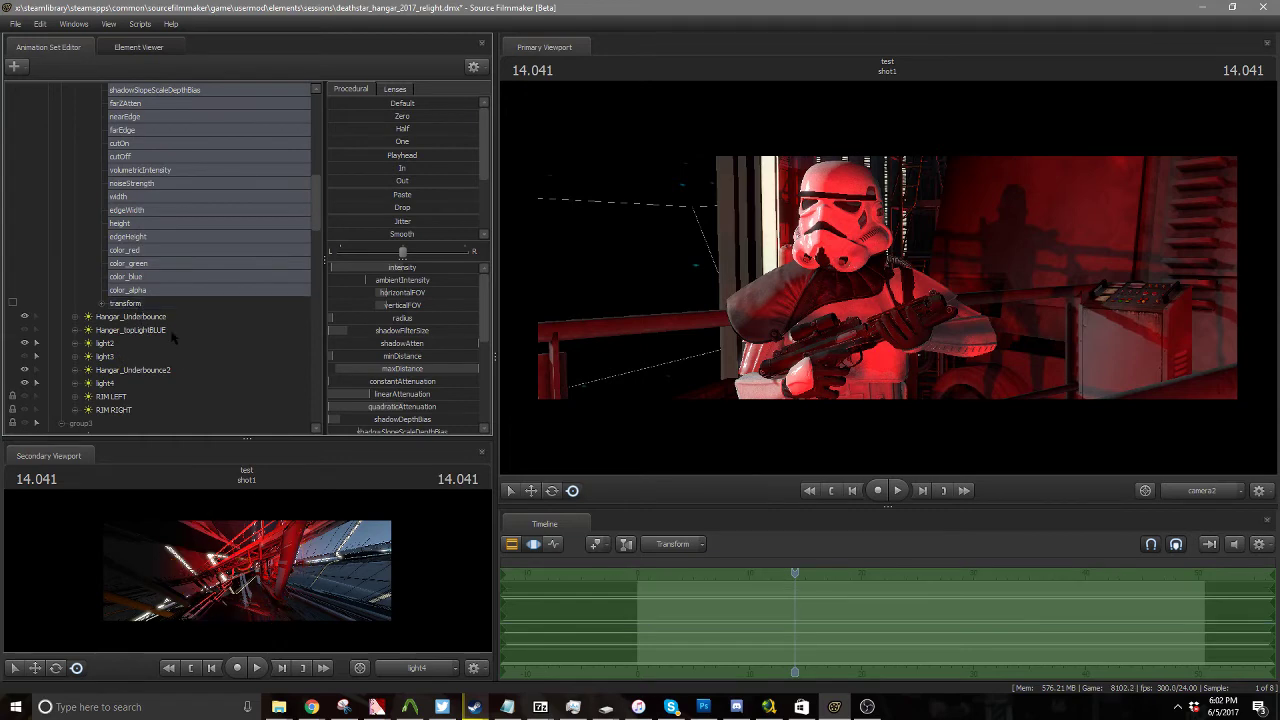
right_click(741, 583)
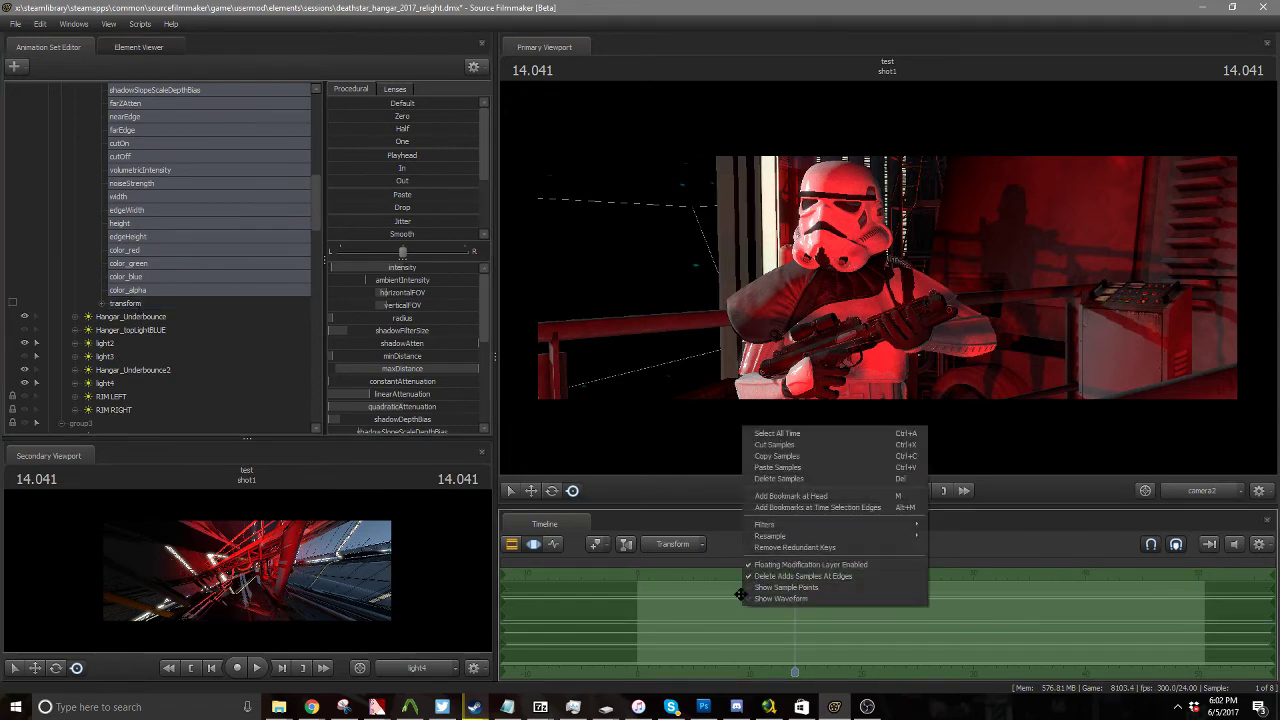
left_click(772, 456)
Step: Paste the copied Space_Light samples onto light4
scroll(100, 312, "up", 12)
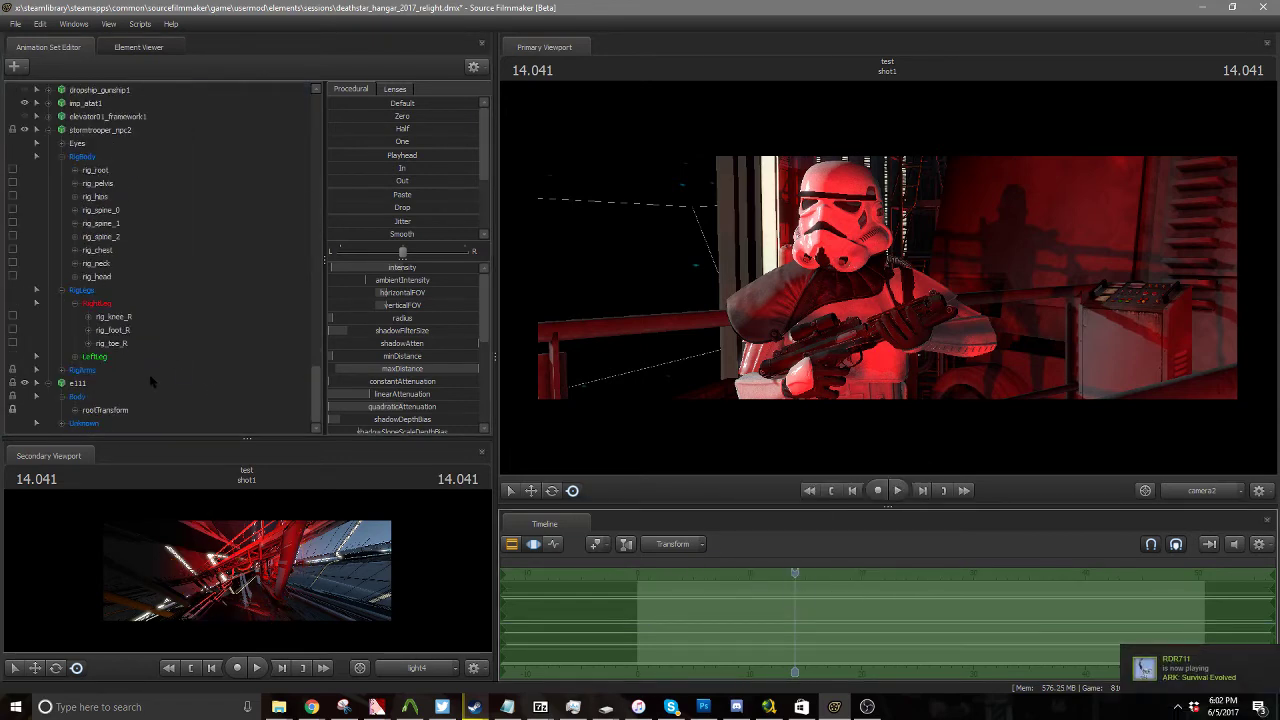
scroll(100, 312, "down", 15)
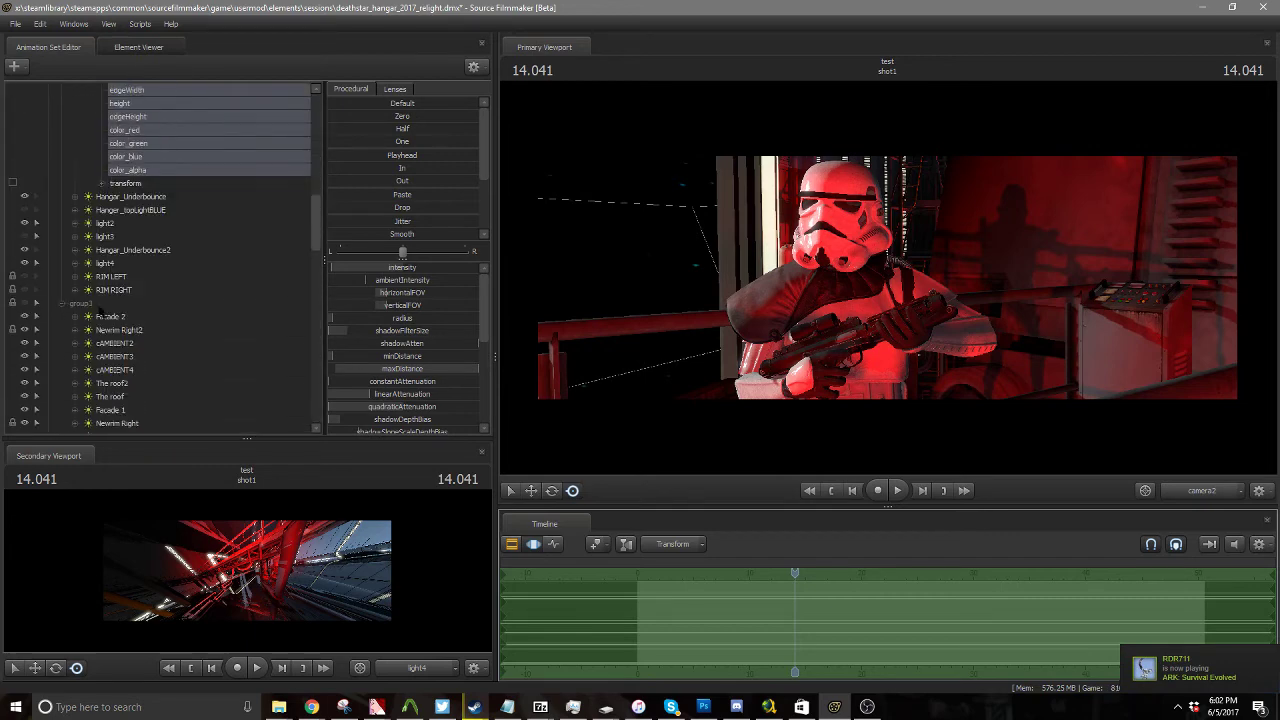
left_click(104, 262)
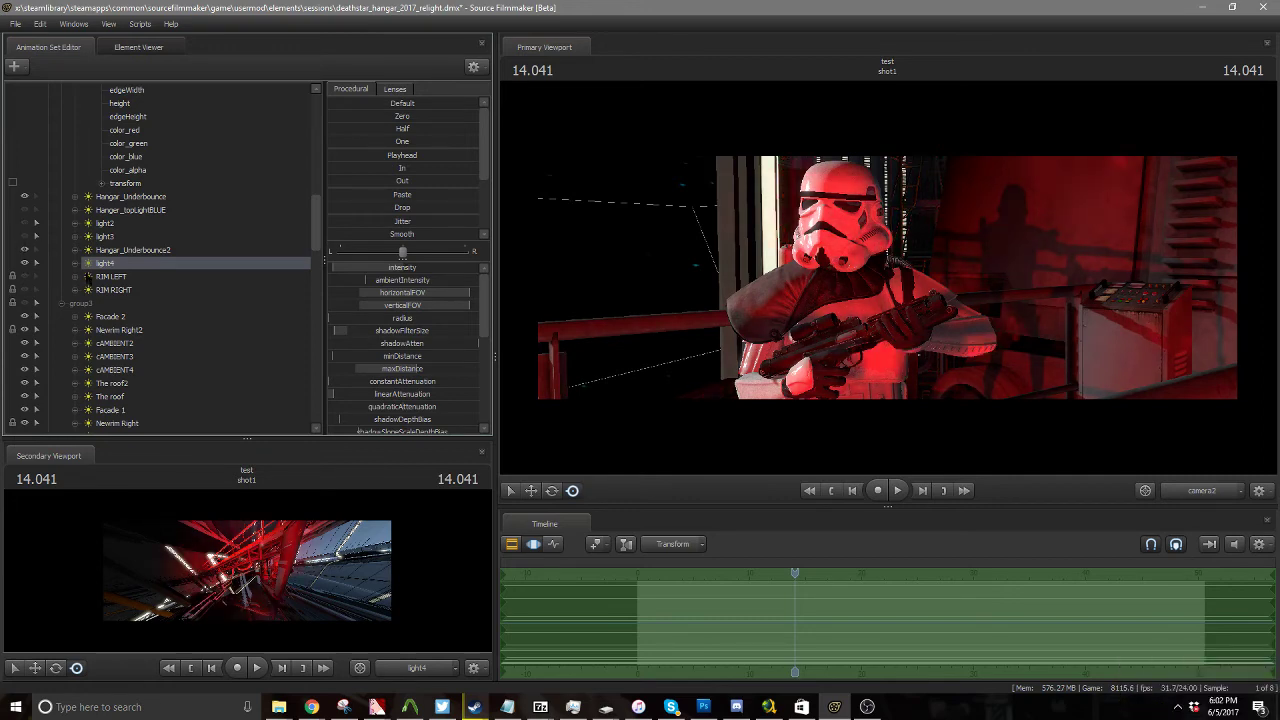
right_click(681, 609)
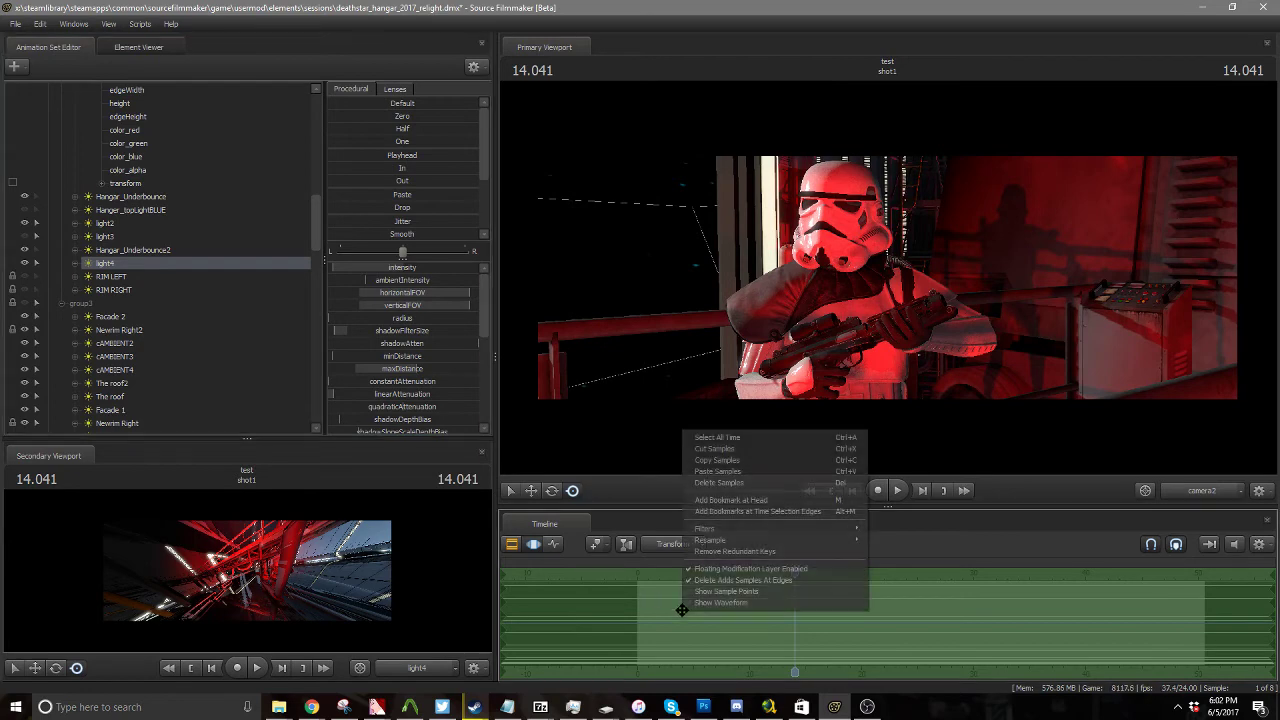
left_click(757, 476)
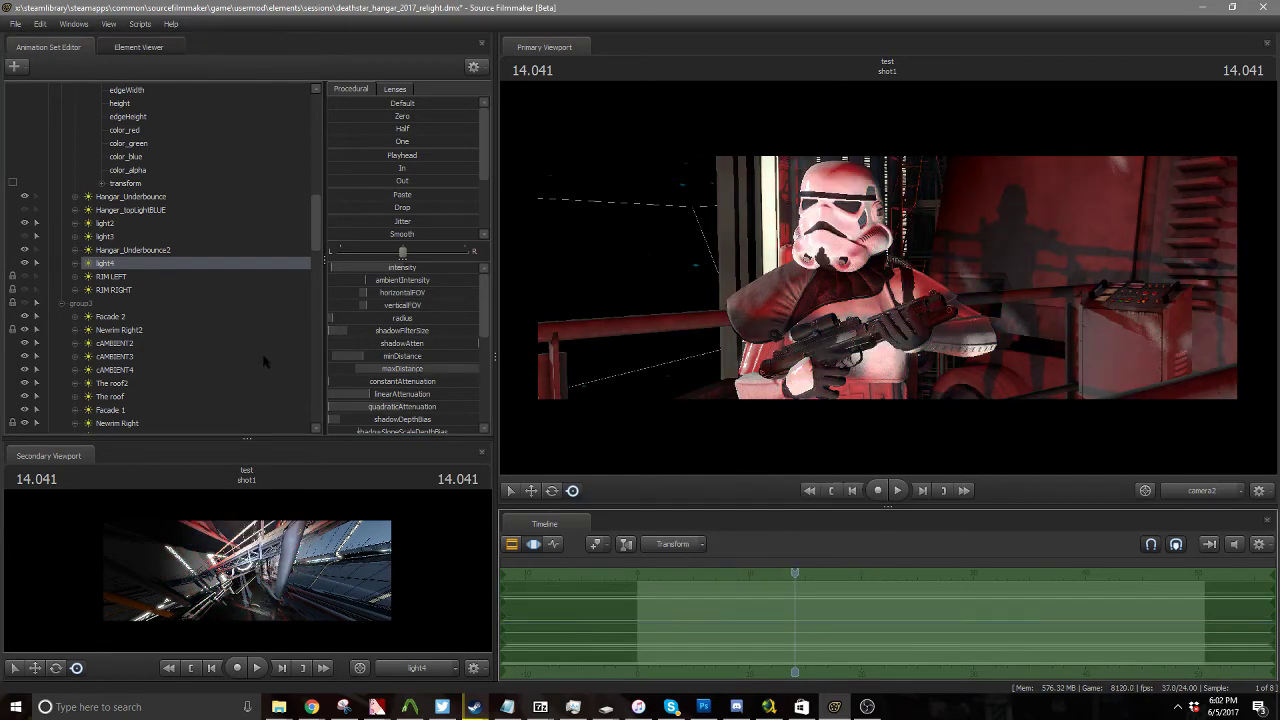
Step: Play the shot forward to 17.833, and reposition light4 through the secondary viewport to light the stormtrooper
right_click(824, 629)
left_click(875, 500)
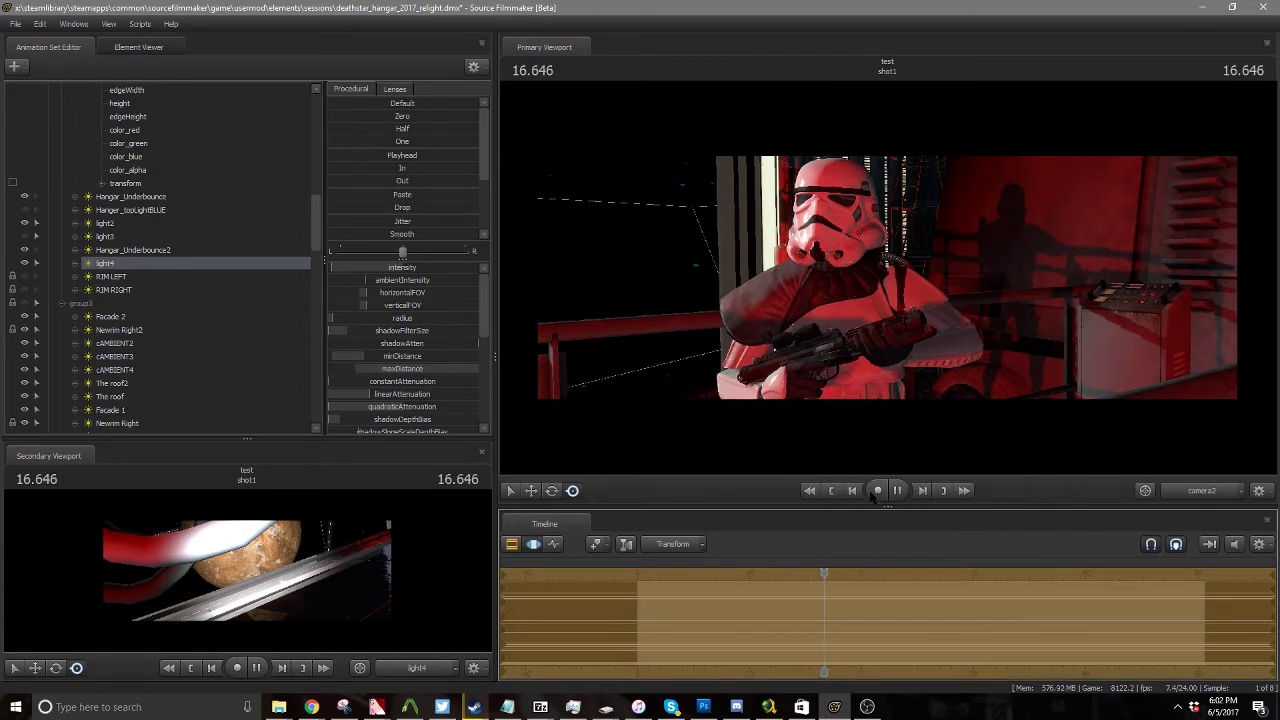
key("space")
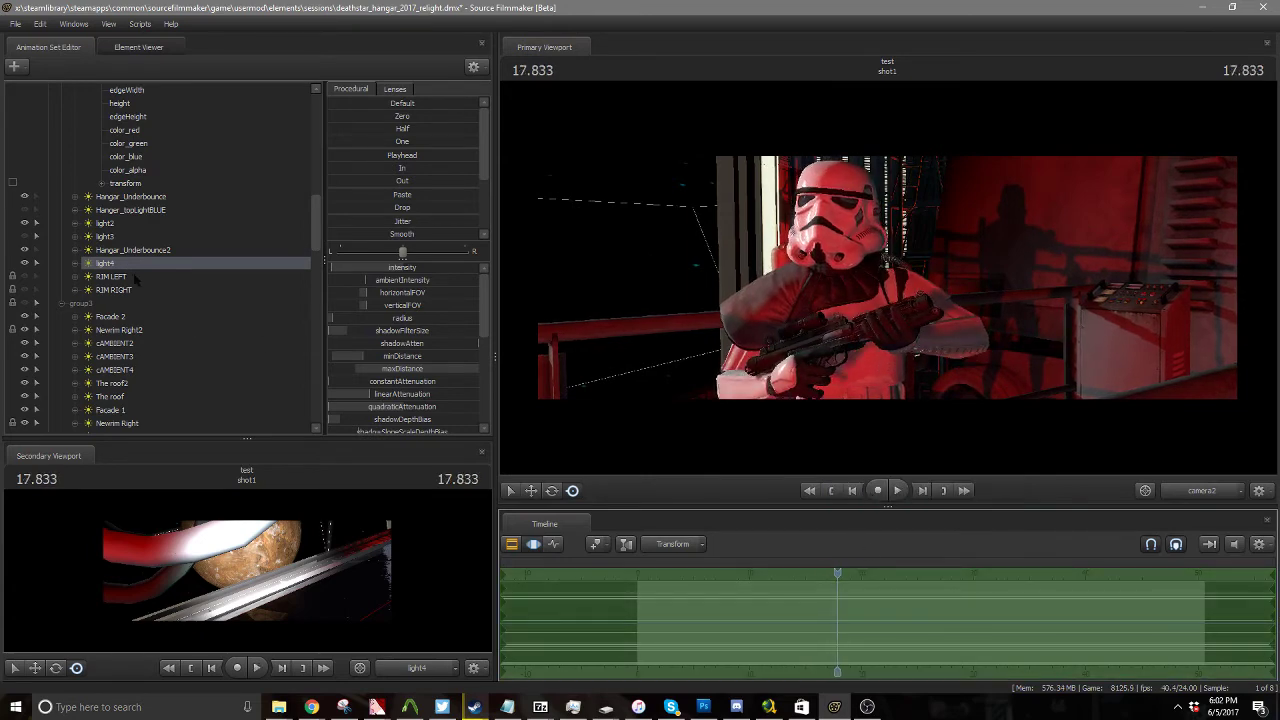
left_click(392, 594)
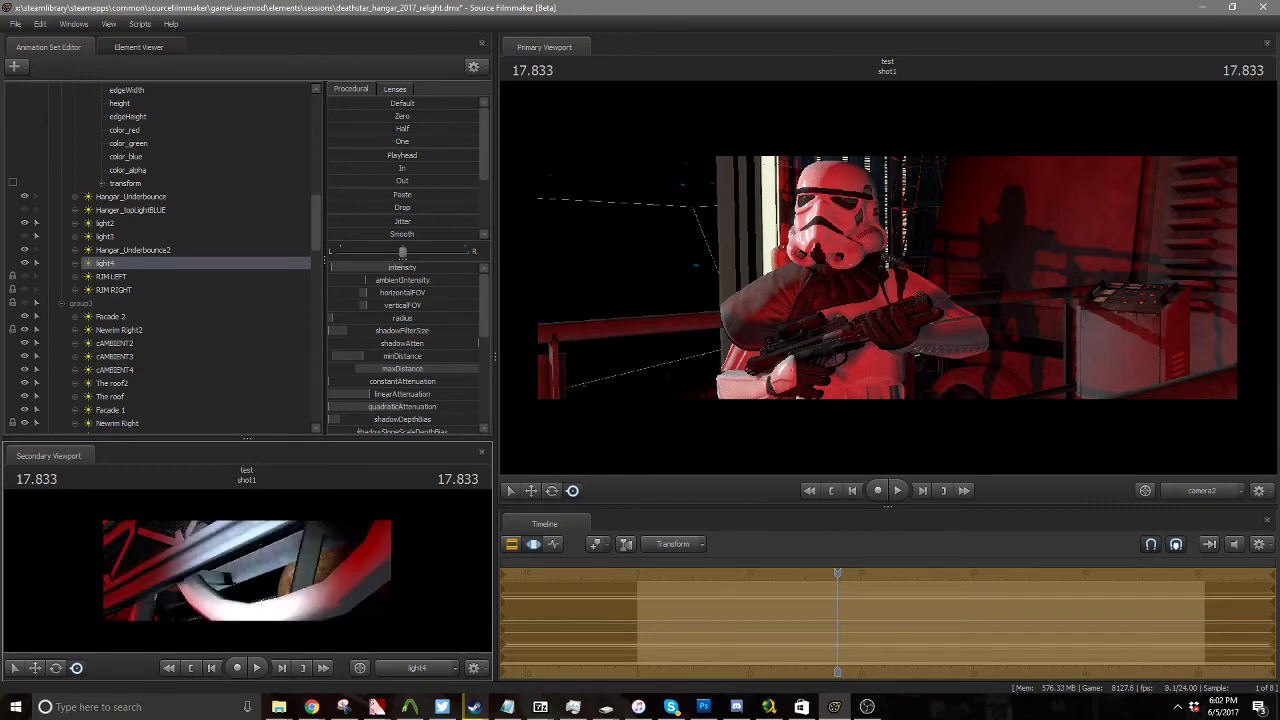
left_click_drag(392, 594, 392, 594)
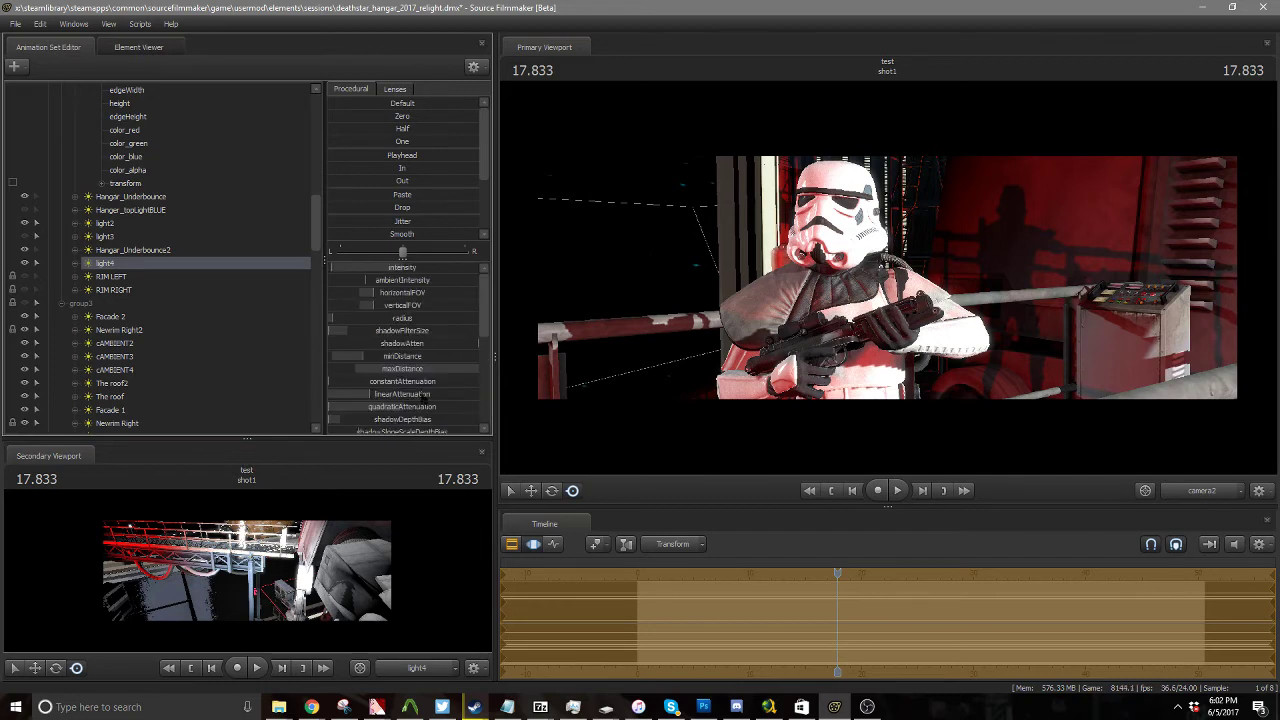
Step: Shift light4's color balance by reducing its color_green value
scroll(432, 318, "down", 3)
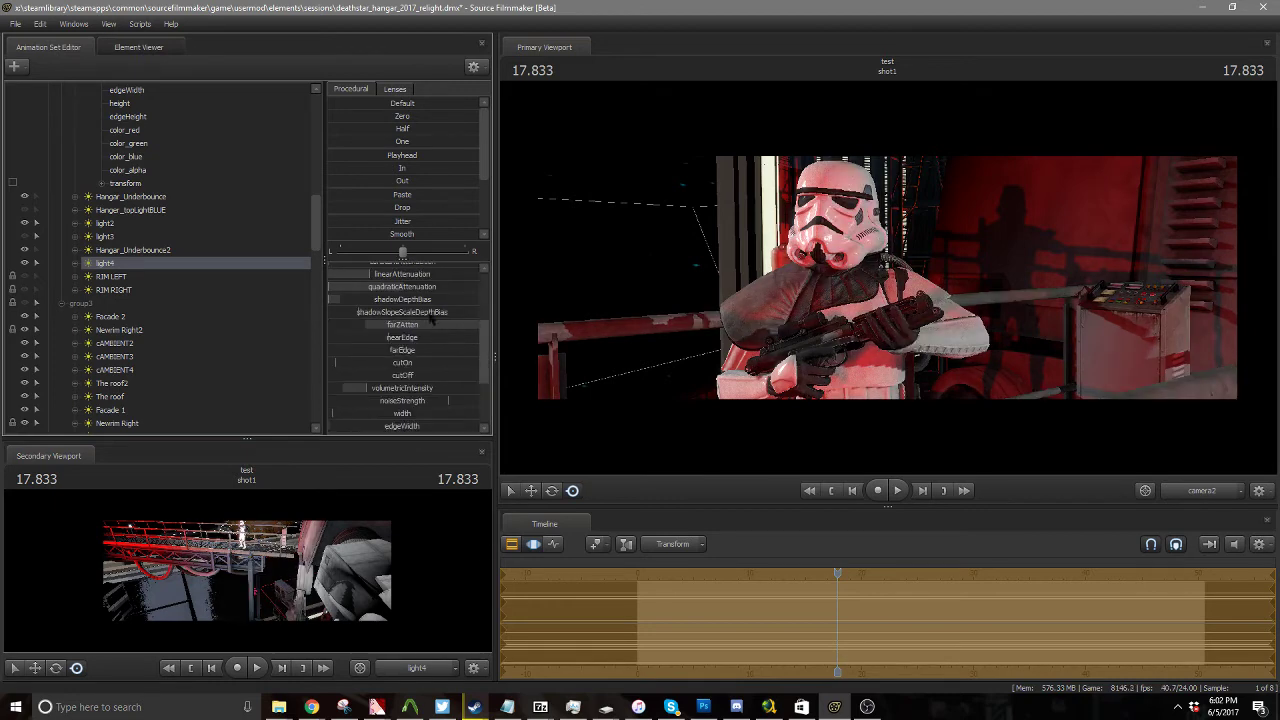
scroll(437, 393, "down", 3)
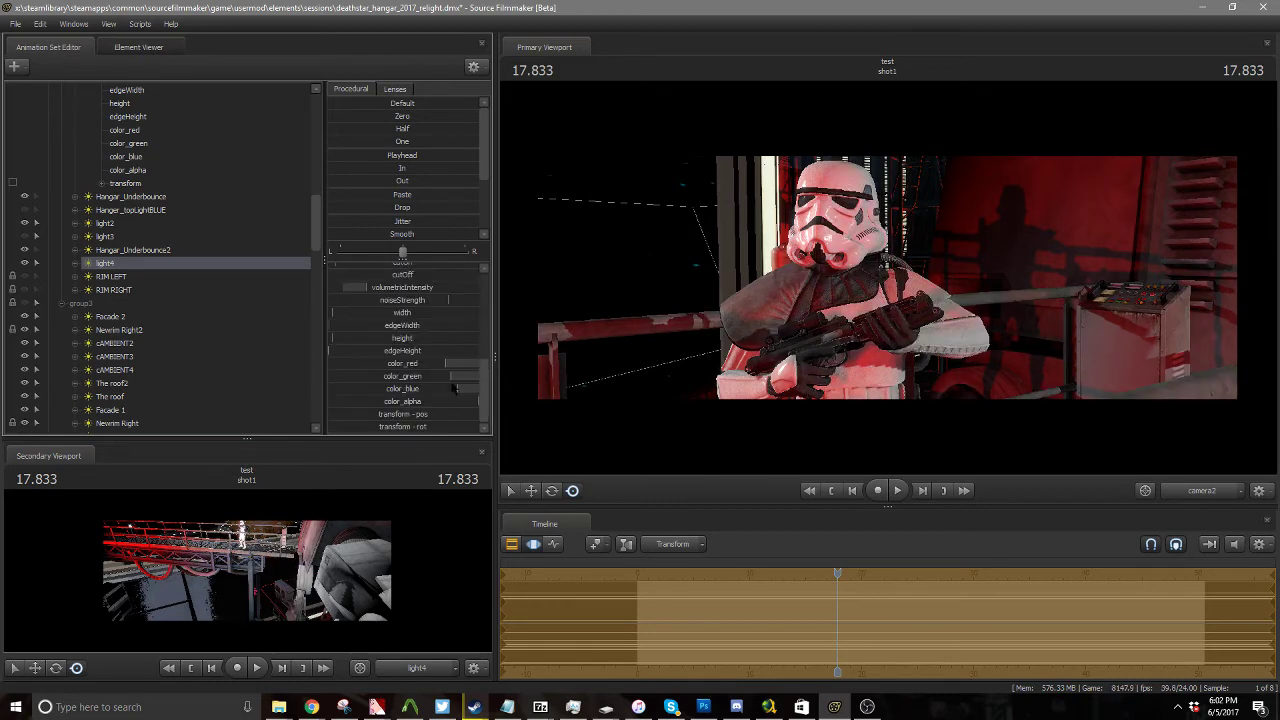
scroll(420, 303, "up", 2)
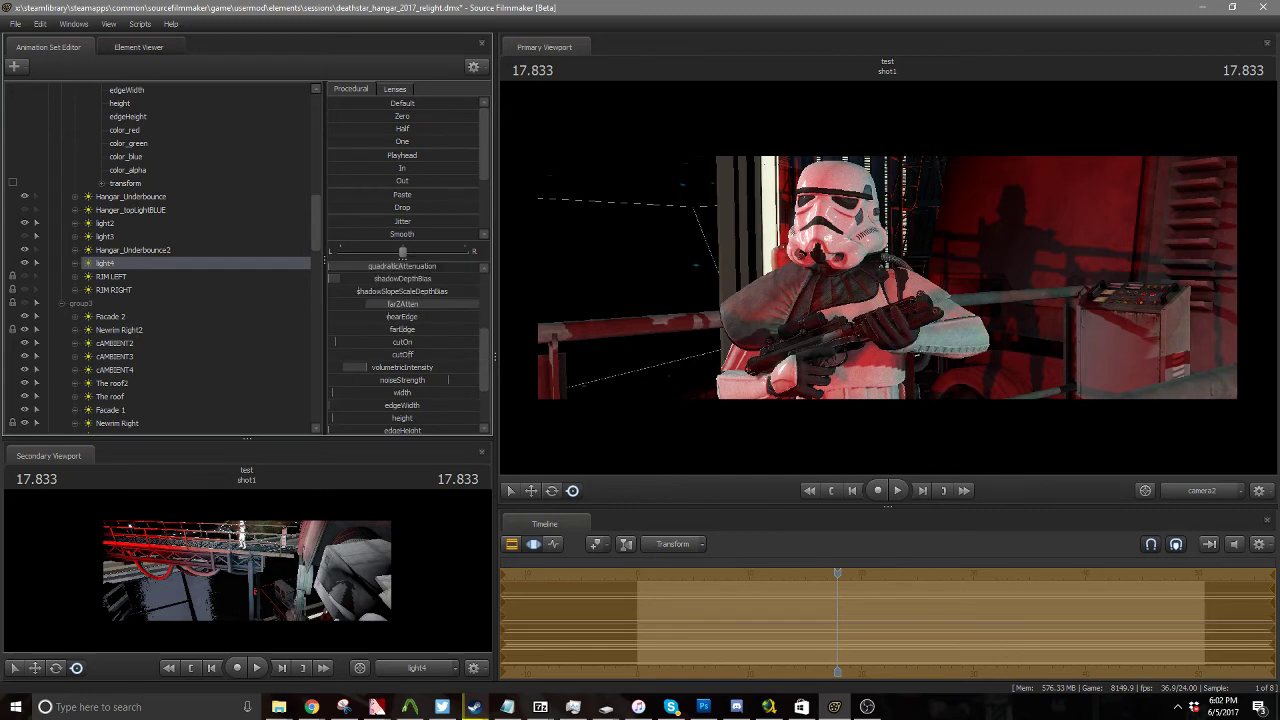
scroll(472, 408, "down", 2)
left_click_drag(466, 378, 436, 376)
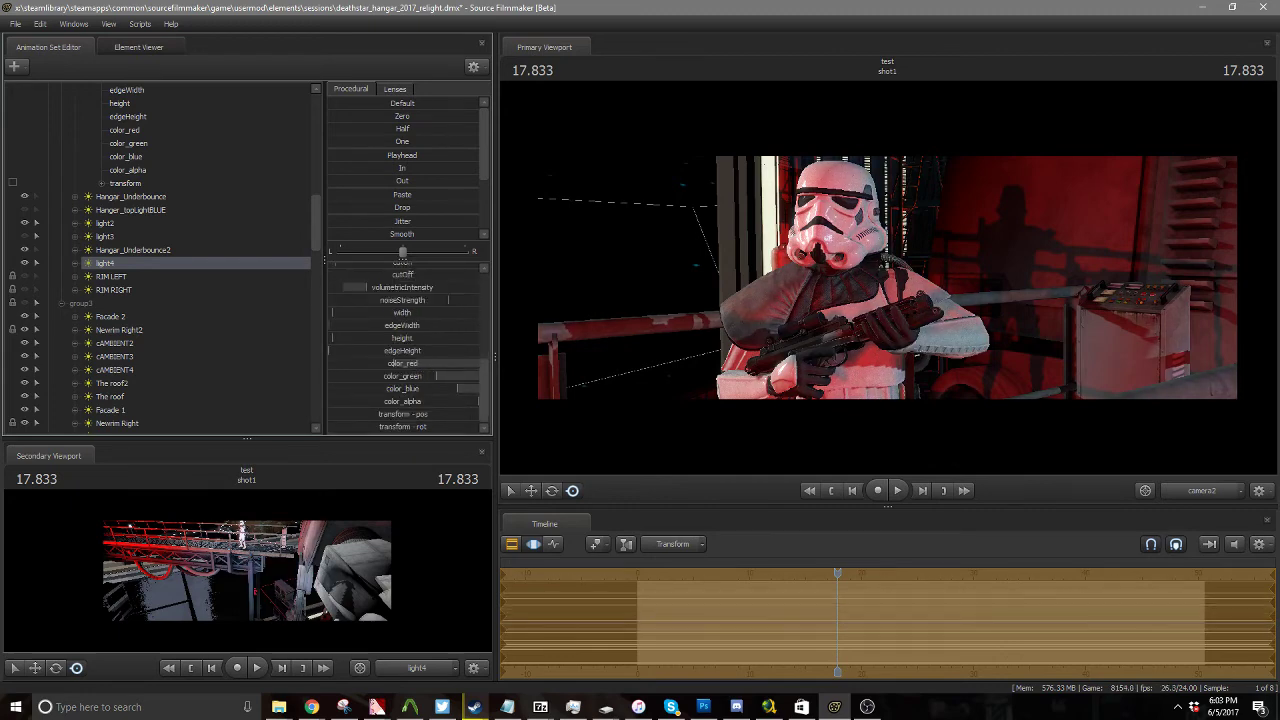
scroll(465, 282, "up", 5)
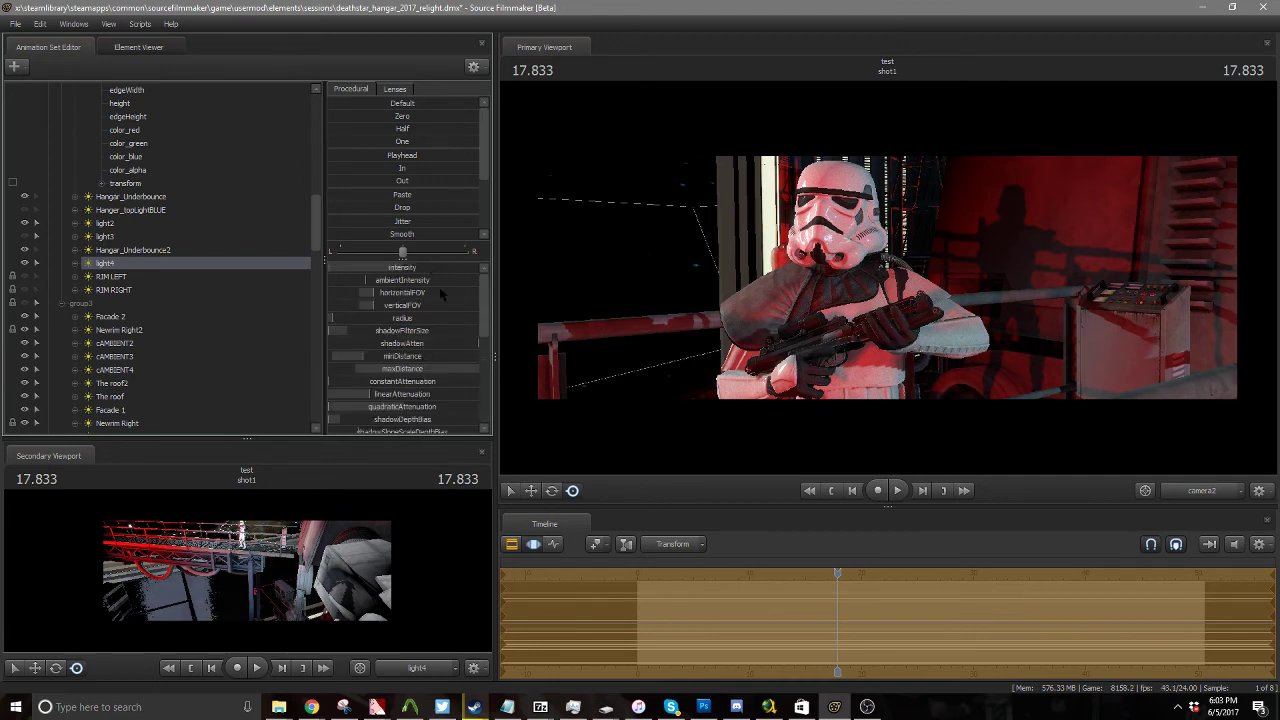
left_click(440, 293)
Step: Test RIM LEFT's visibility, make RIM RIGHT visible, and collapse group3 in the light list
scroll(103, 184, "up", 14)
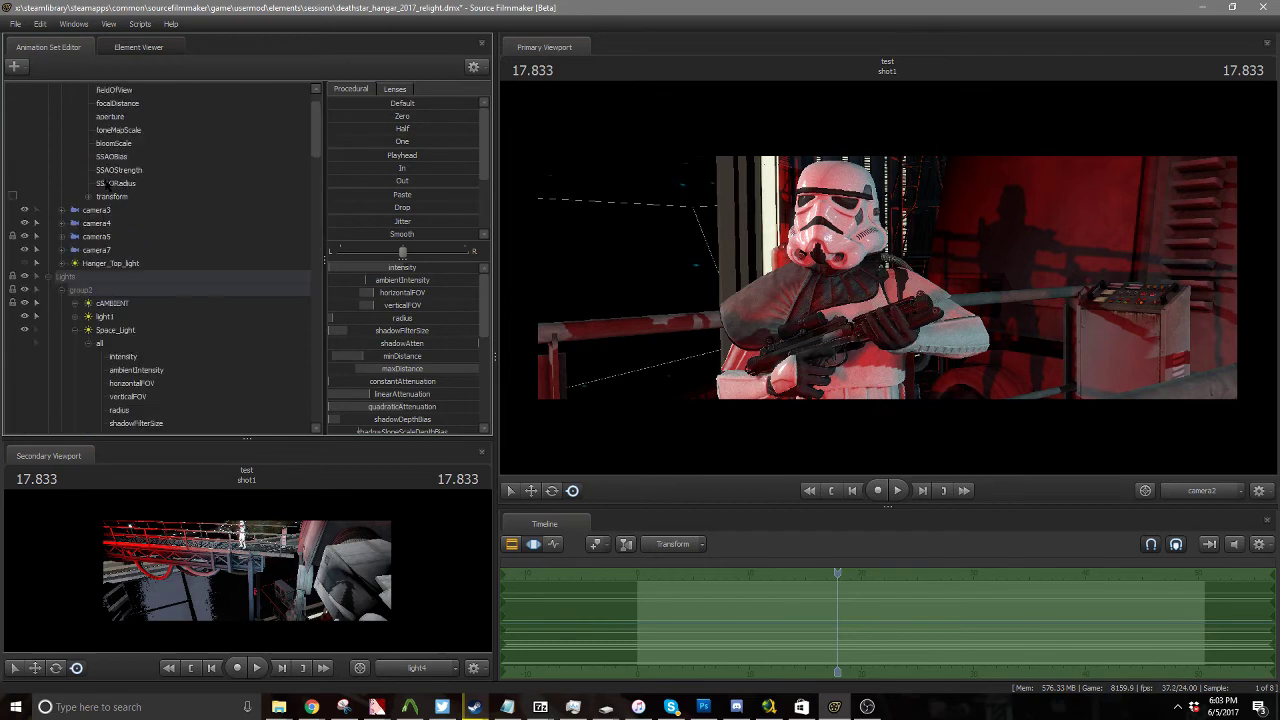
scroll(70, 215, "down", 14)
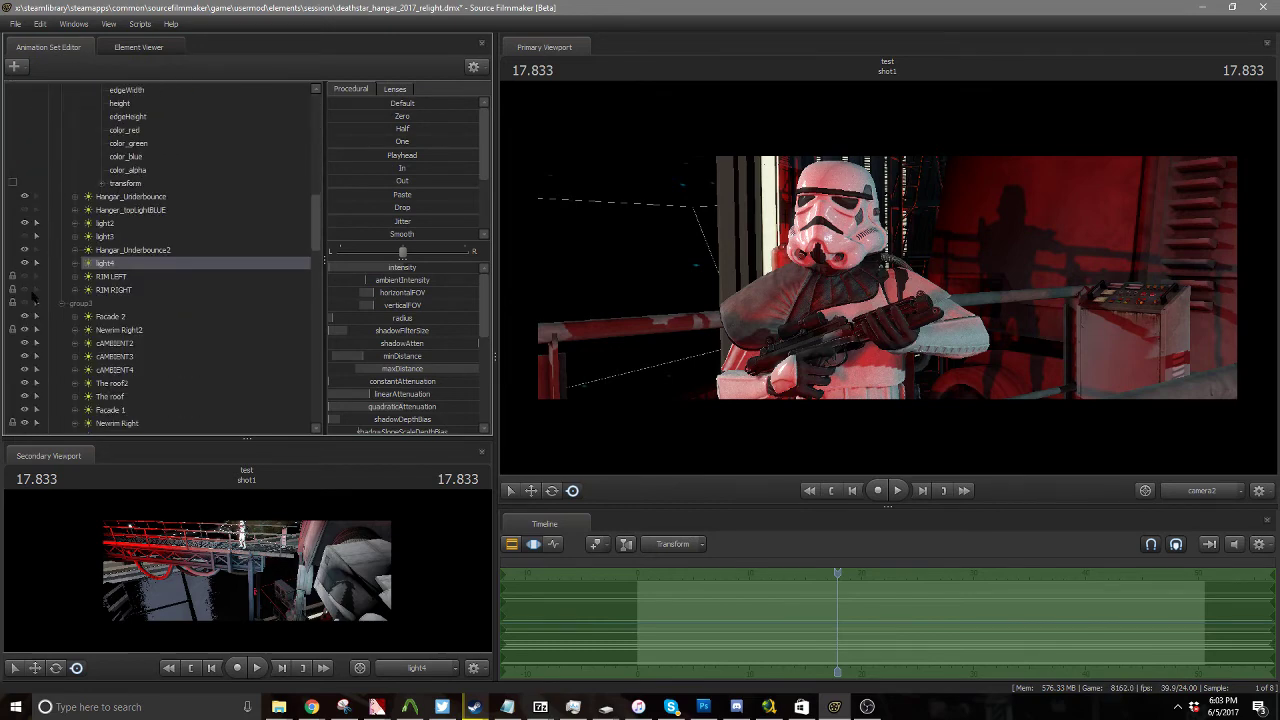
left_click(25, 277)
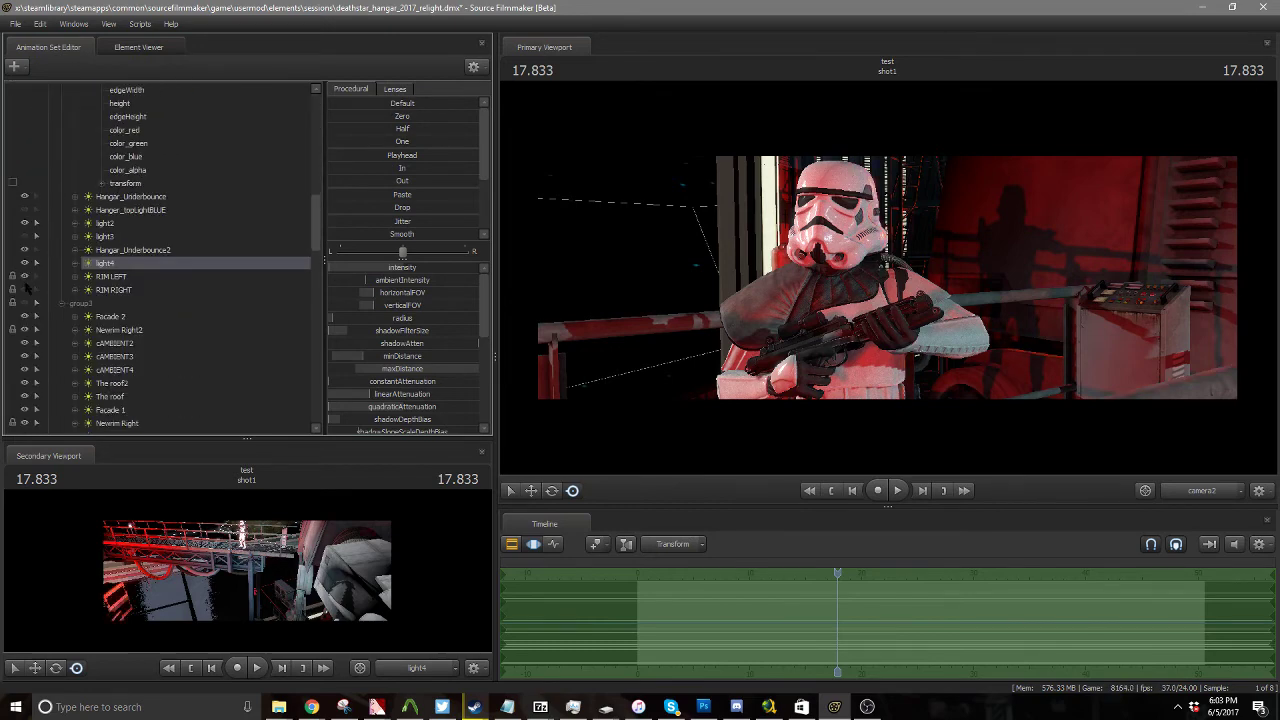
left_click(25, 290)
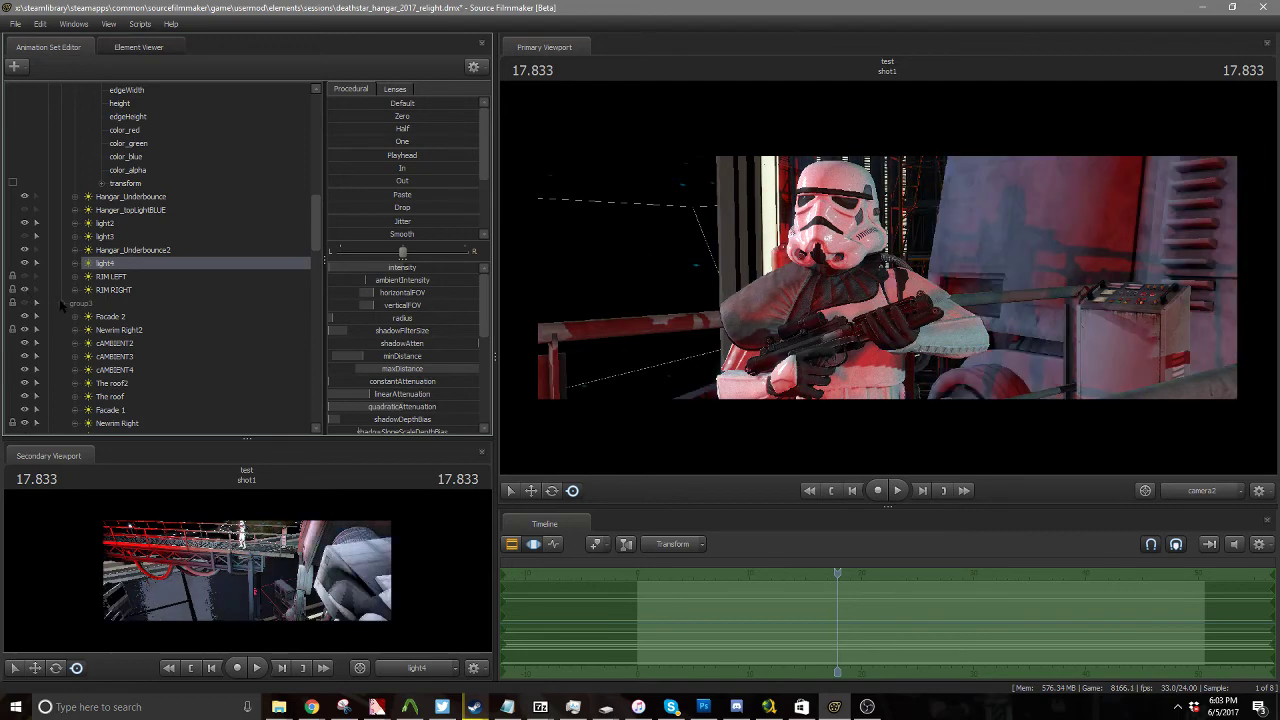
left_click(62, 303)
Step: View through RIM RIGHT in the secondary viewport, aim it across the catwalk at the stormtrooper, and reduce its intensity
left_click(130, 289)
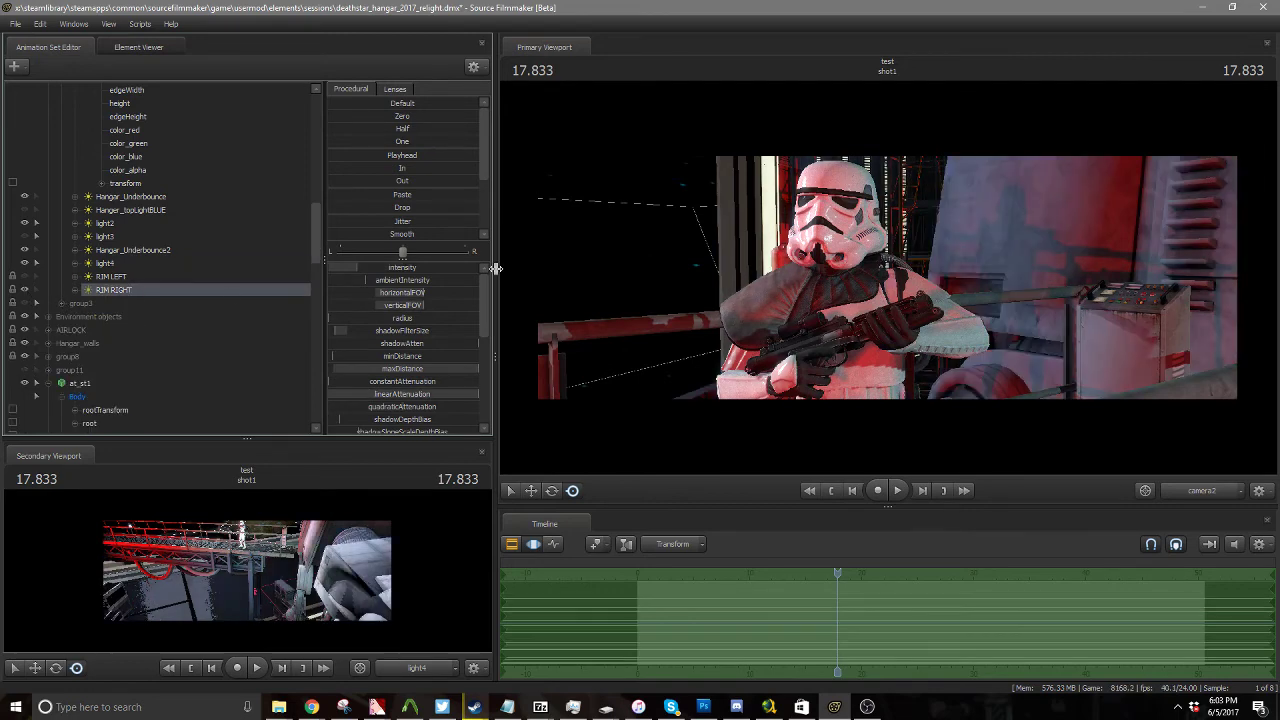
left_click_drag(114, 291, 390, 580)
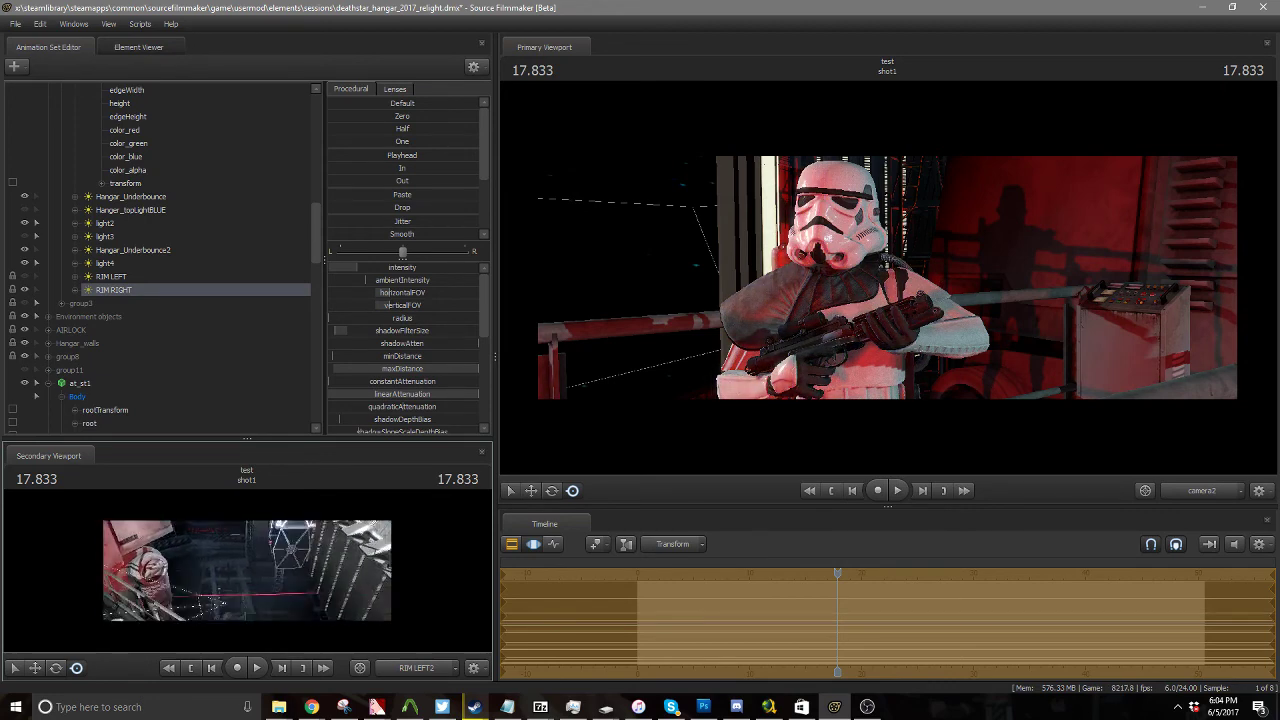
left_click_drag(390, 580, 398, 580)
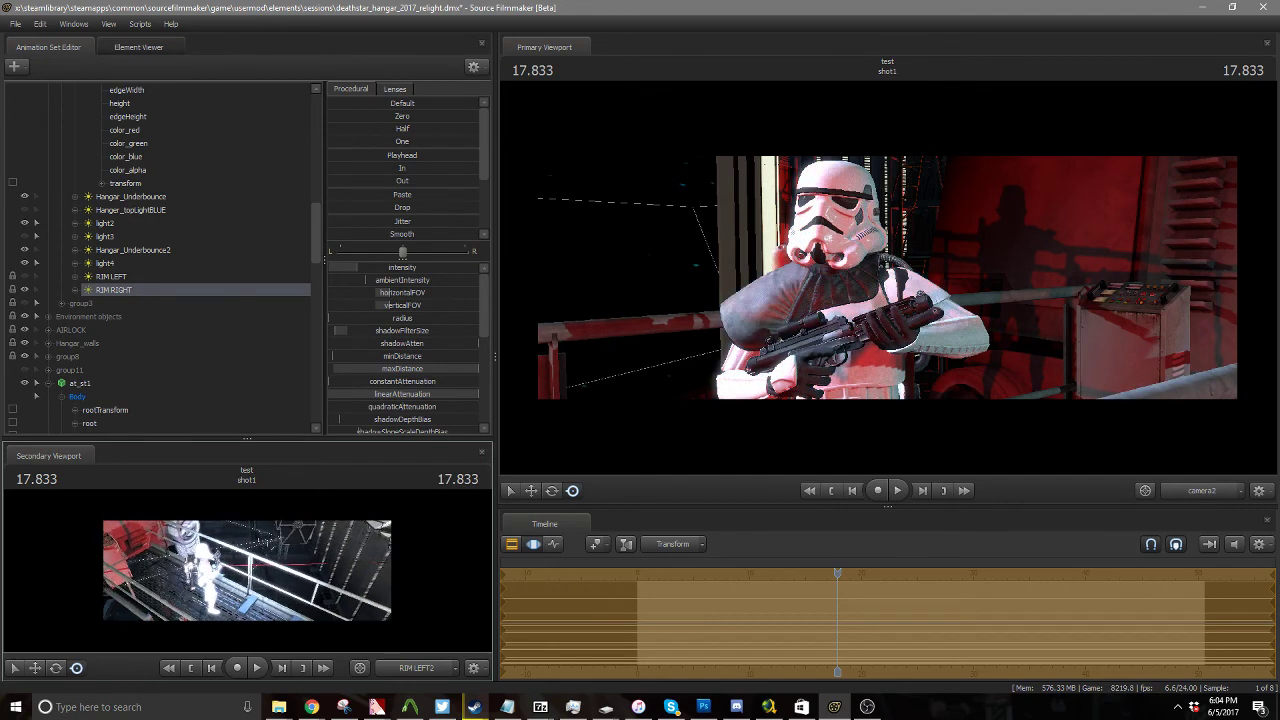
left_click_drag(401, 268, 375, 268)
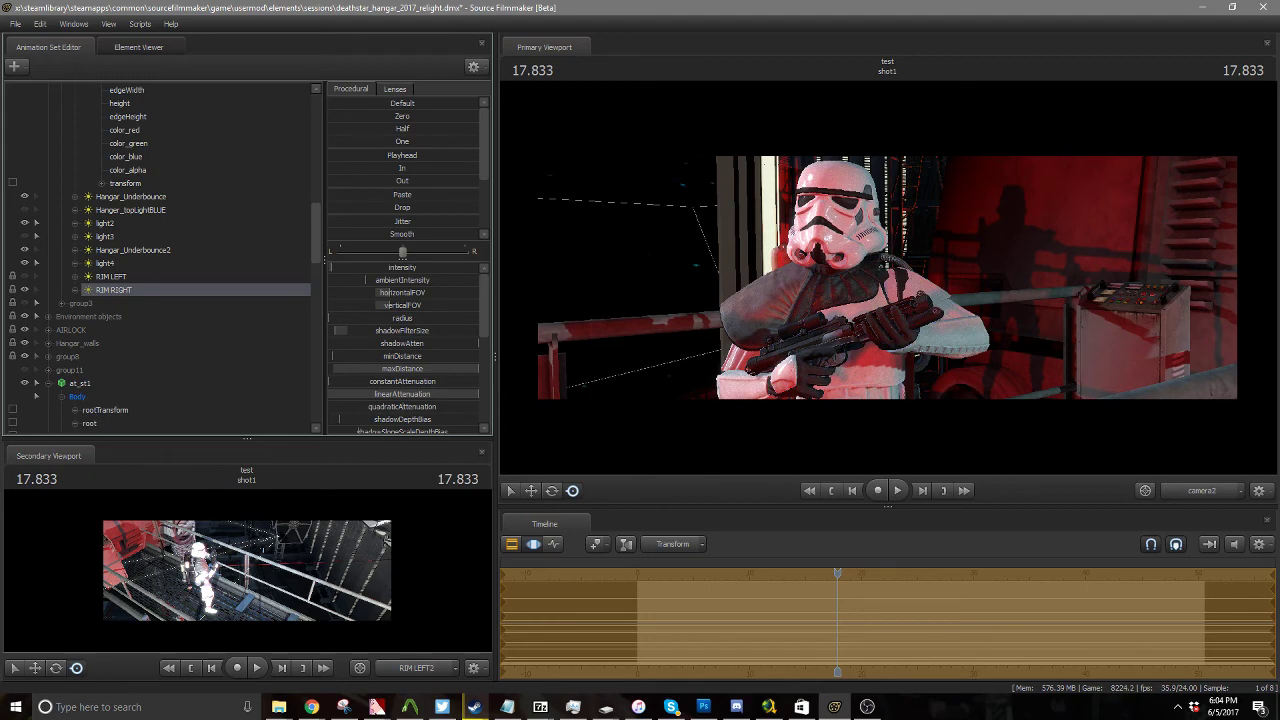
mouse_move(247, 570)
left_mouse_down()
mouse_move(268, 570)
mouse_move(238, 568)
left_mouse_up()
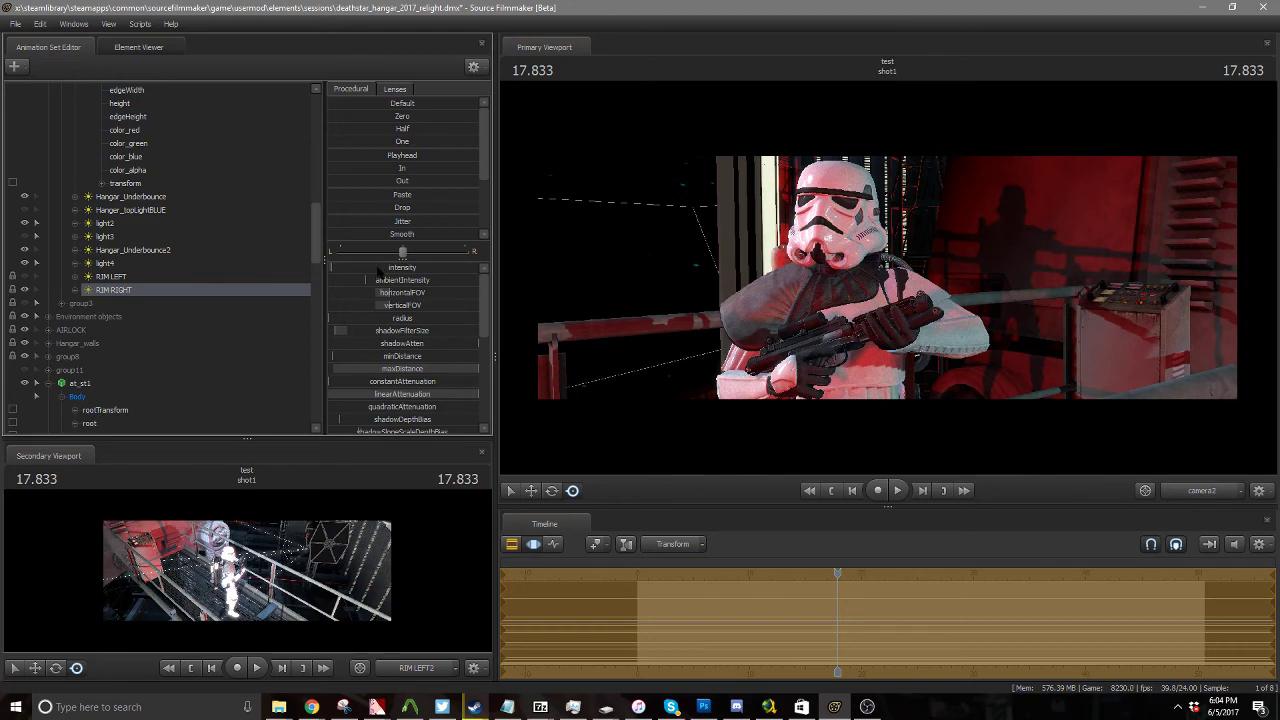
left_click_drag(377, 267, 390, 267)
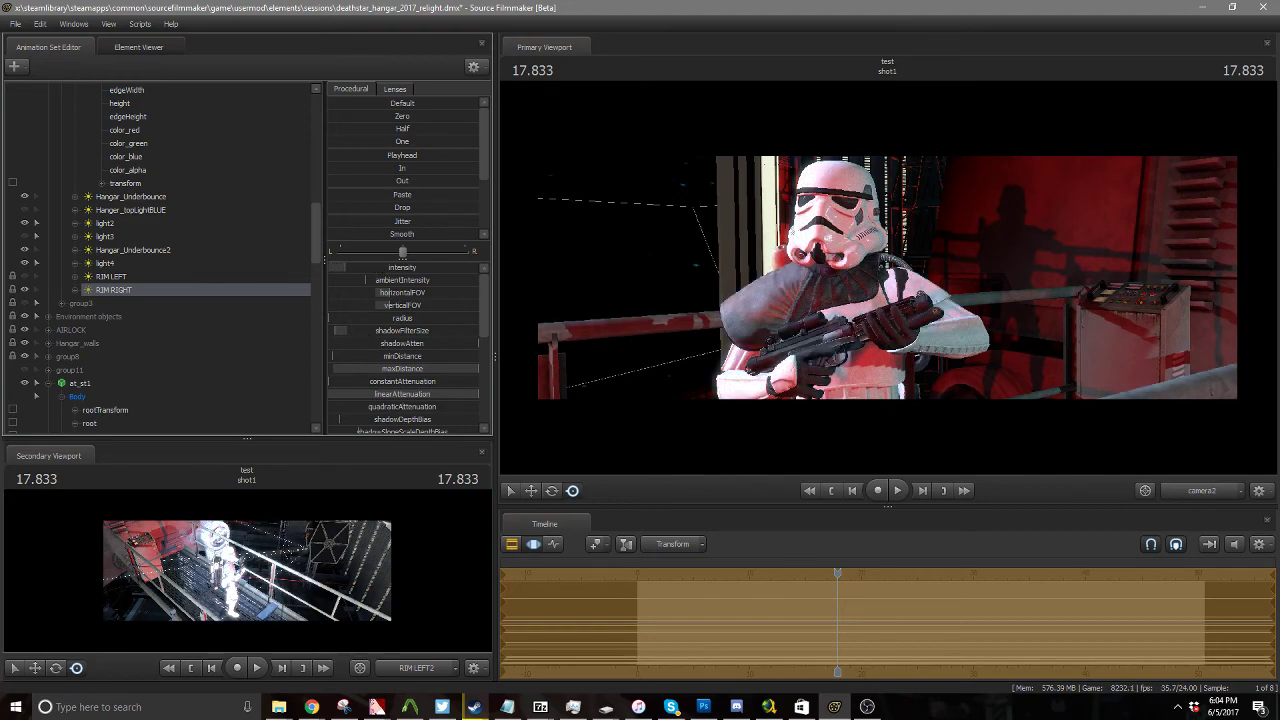
mouse_move(246, 568)
left_mouse_down()
mouse_move(230, 568)
mouse_move(264, 568)
left_mouse_up()
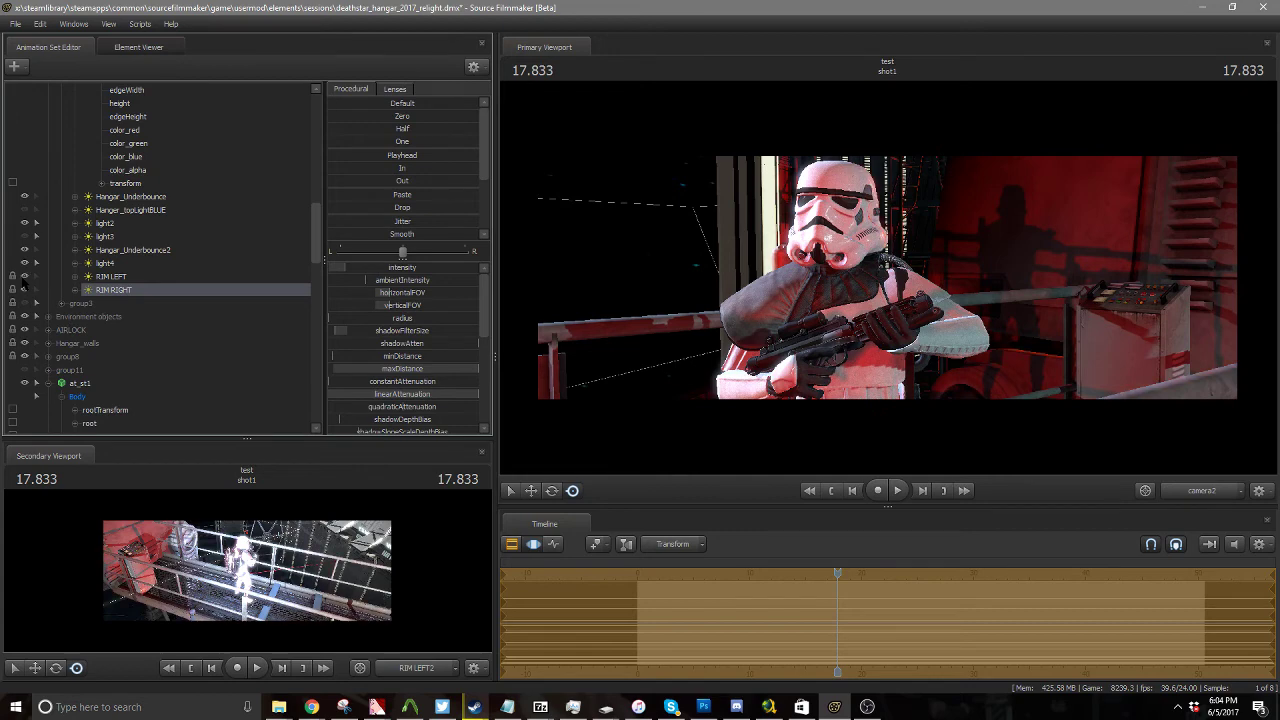
Step: Select RIM LEFT, then view through light3 in the secondary viewport and turn it across the catwalk toward the stormtrooper
left_click(198, 278)
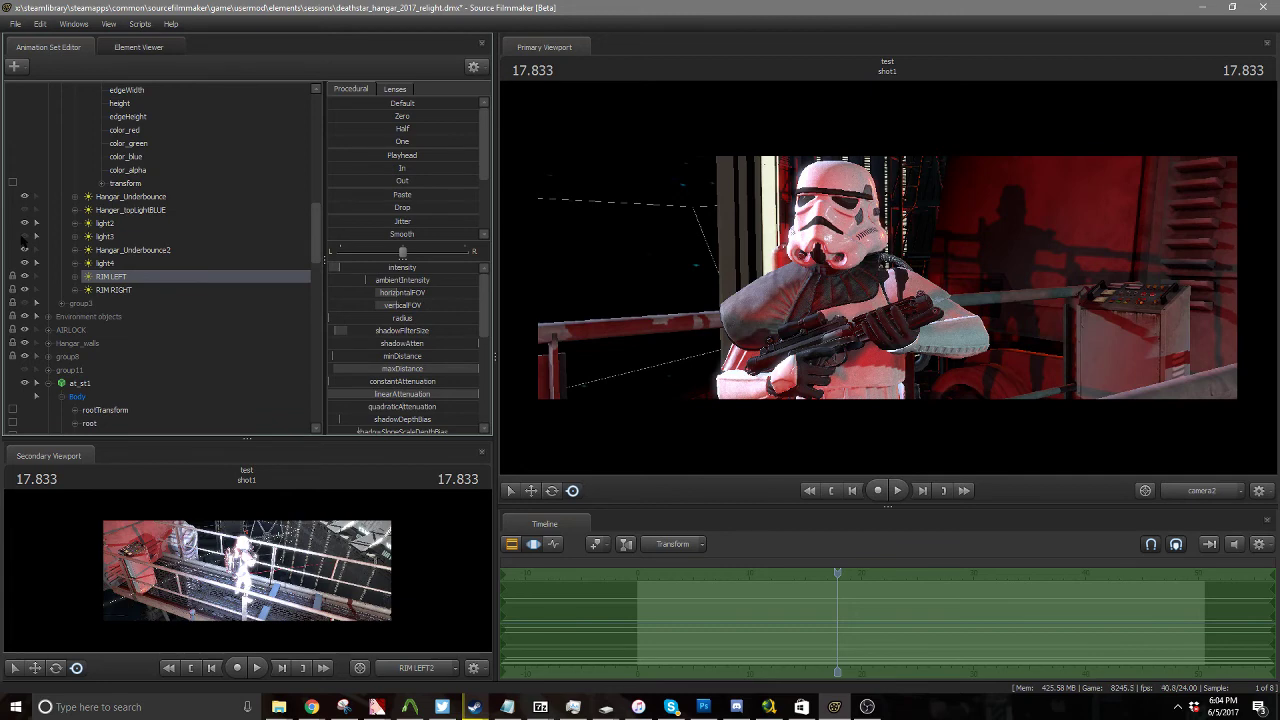
left_click_drag(105, 238, 215, 559)
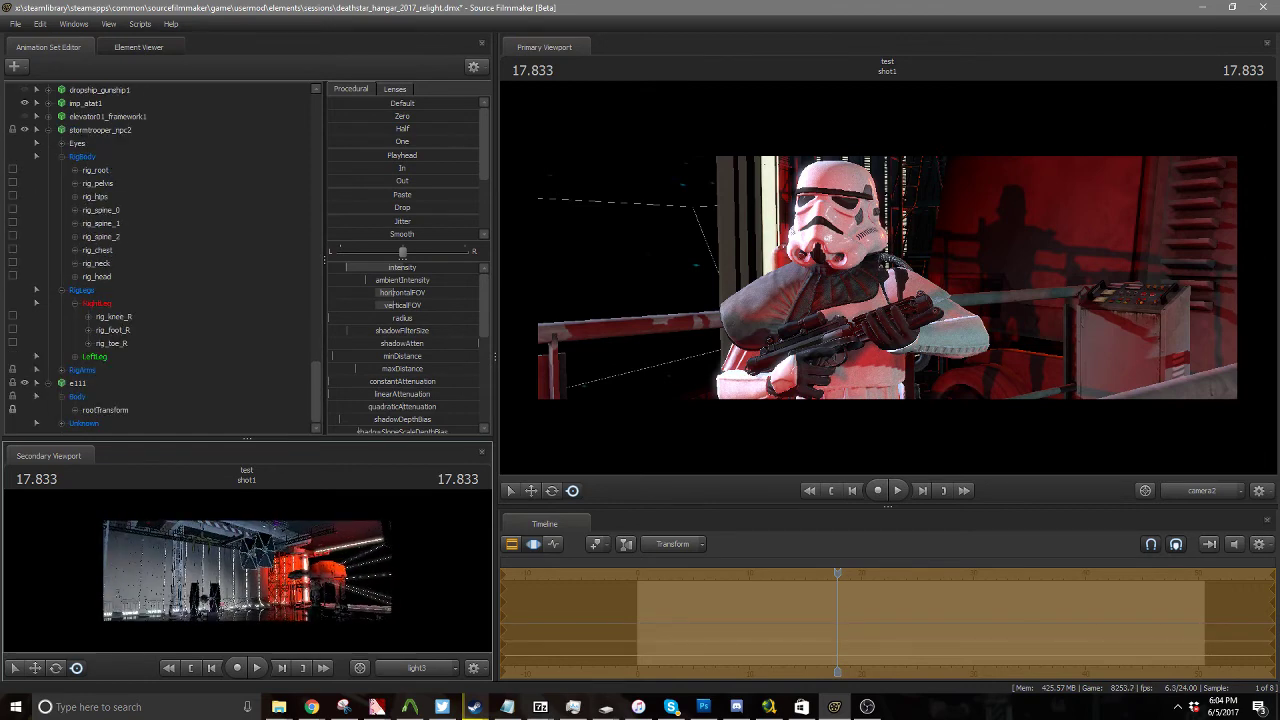
left_click_drag(215, 559, 219, 560)
key("w")
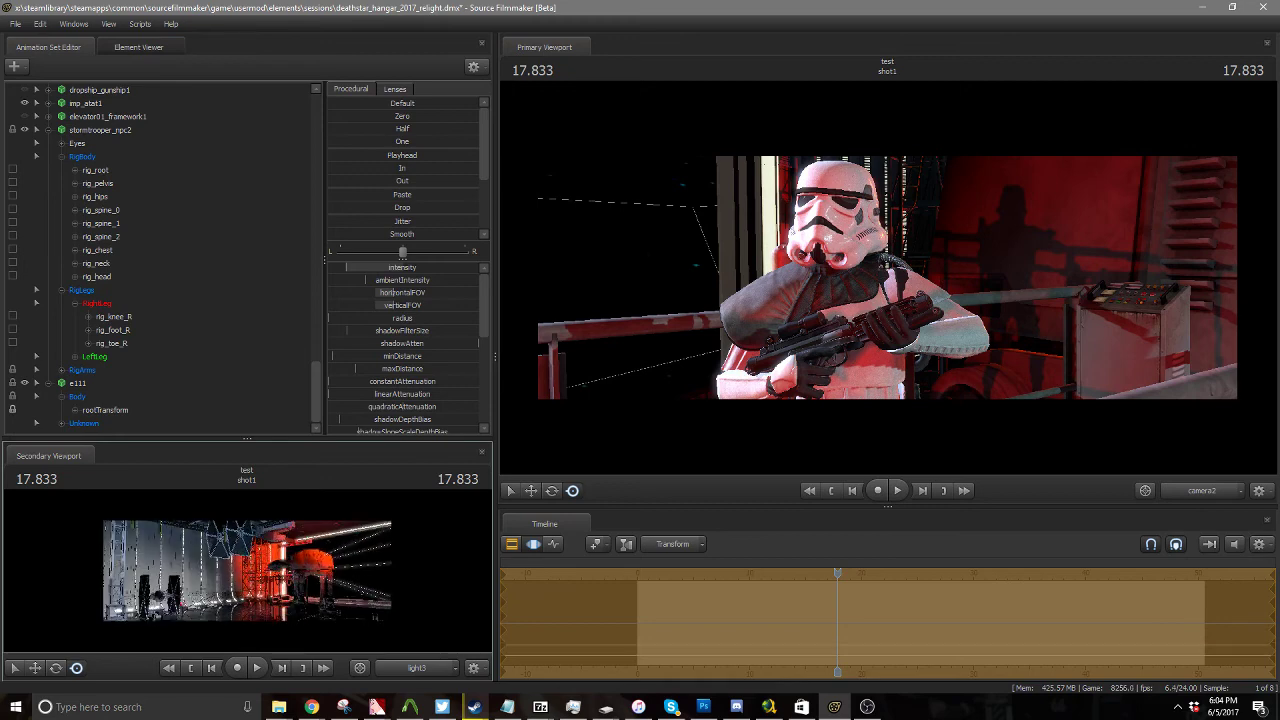
key("w")
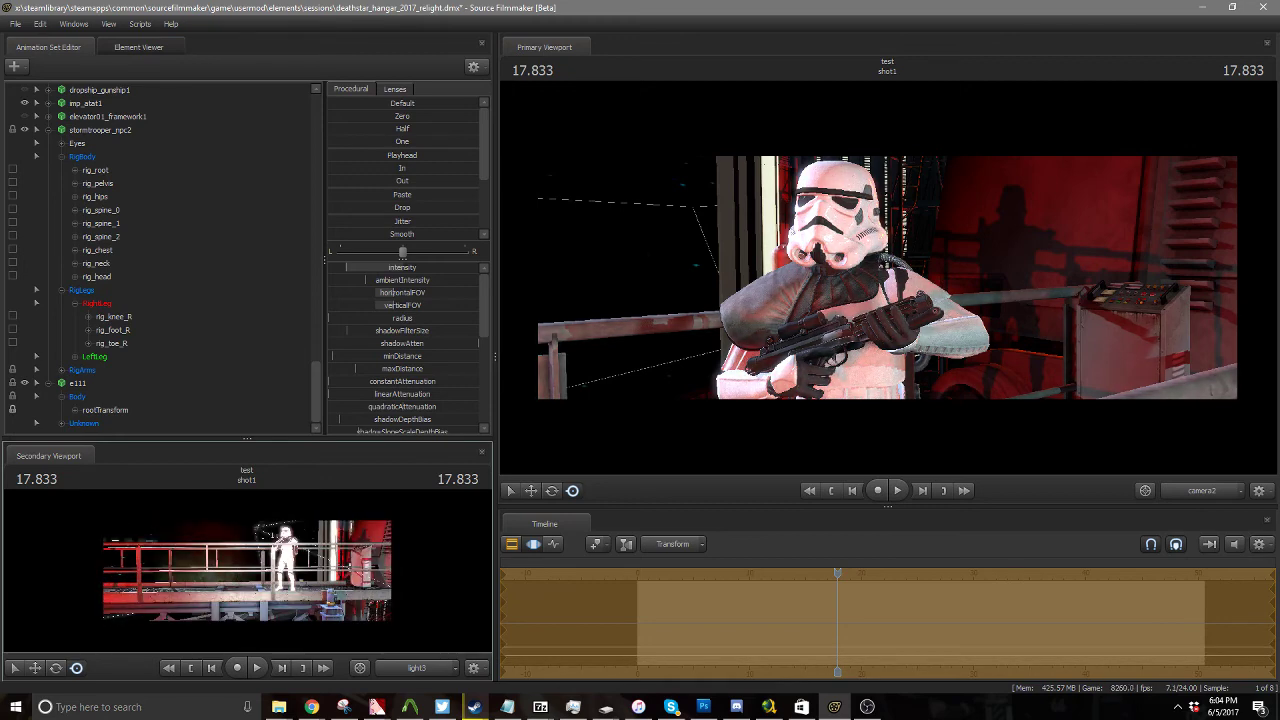
key("a")
key("a")
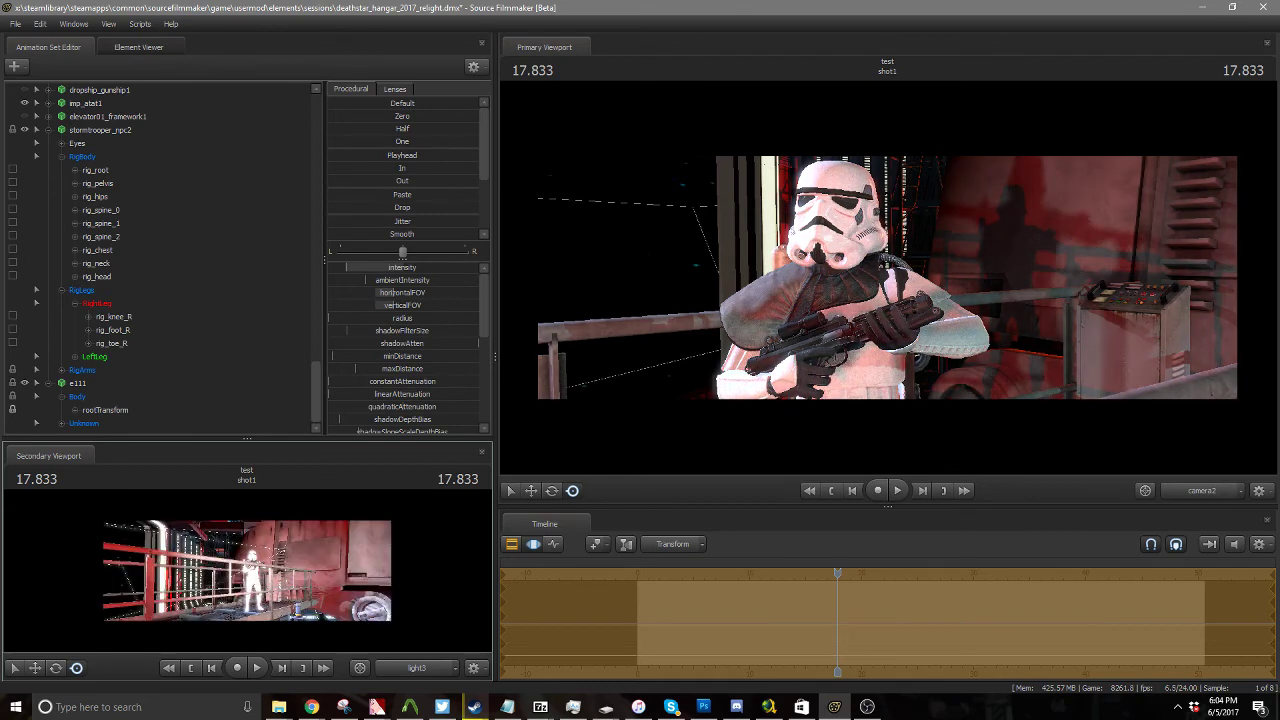
Step: Reposition light3 lower beside the catwalk so it lights the stormtrooper and the railing from below
key("d")
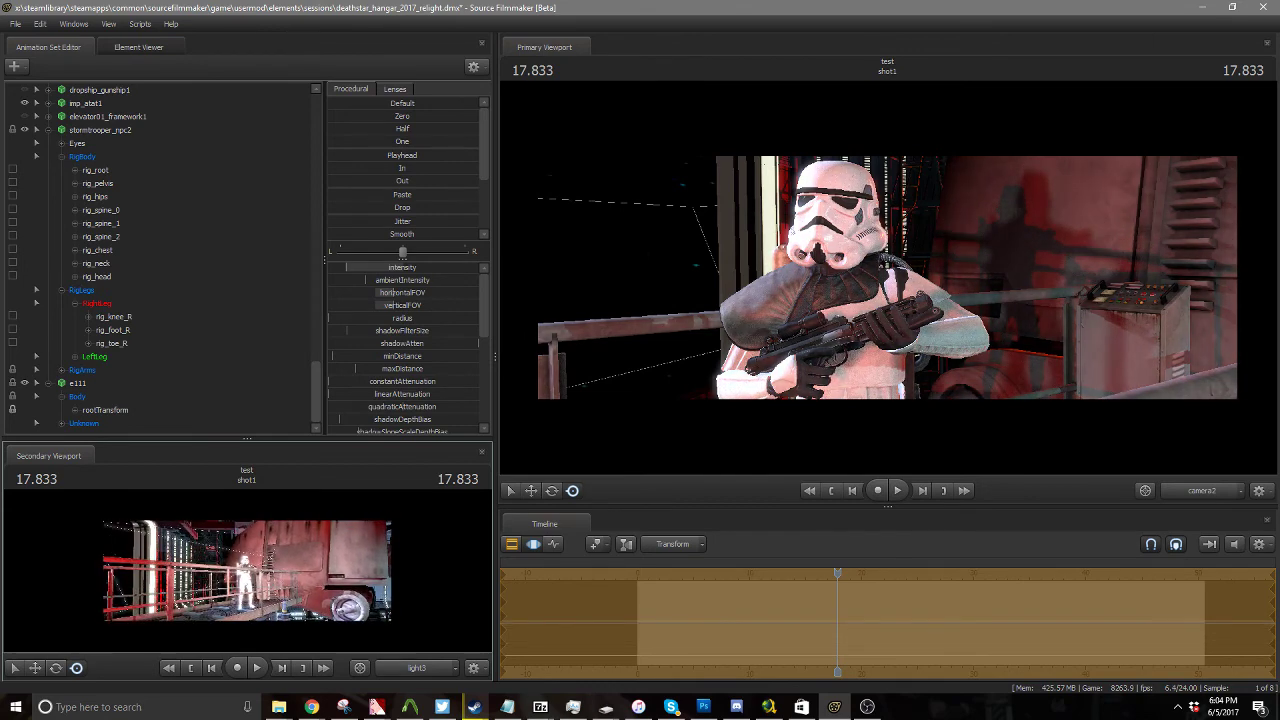
key("z")
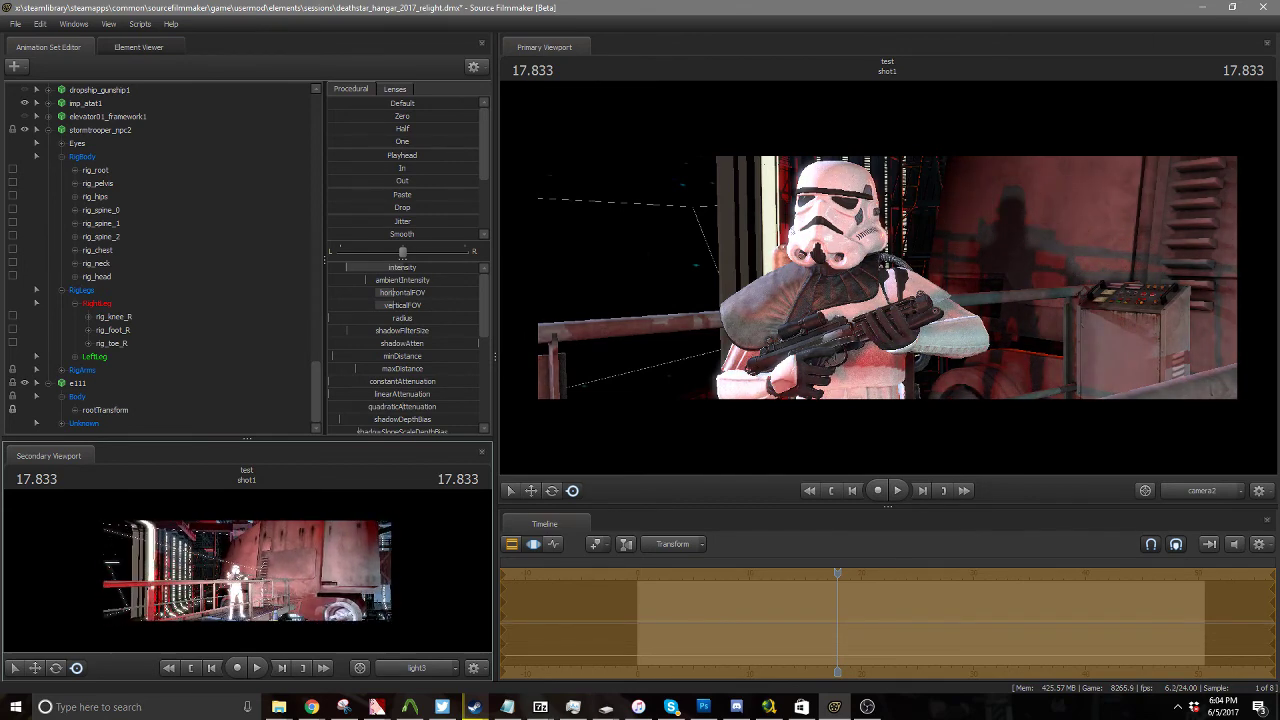
key("w")
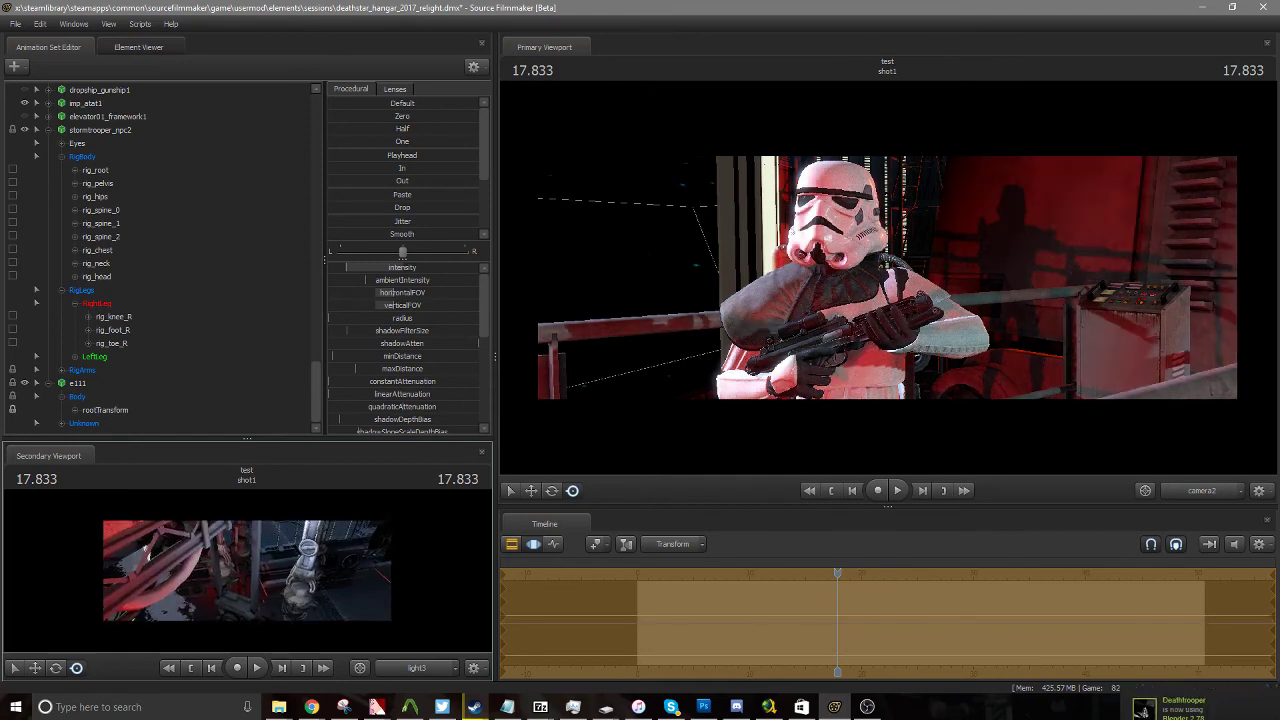
key("w")
key("x")
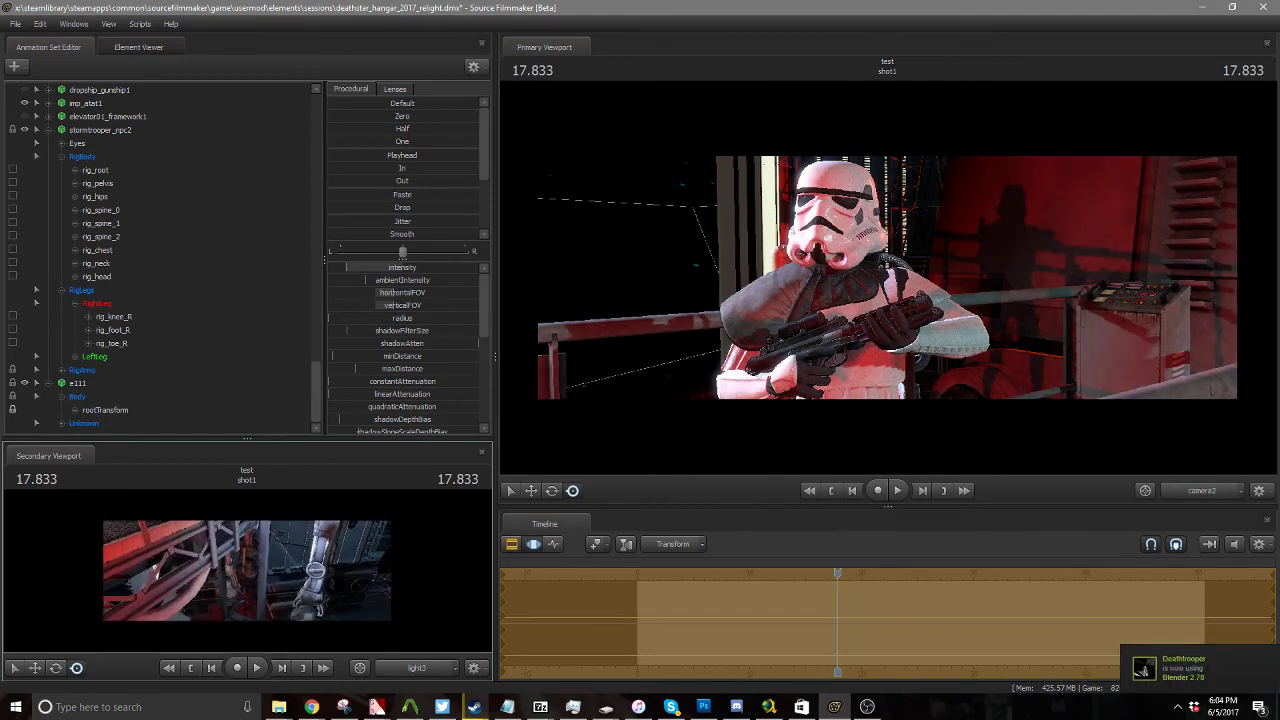
key("s")
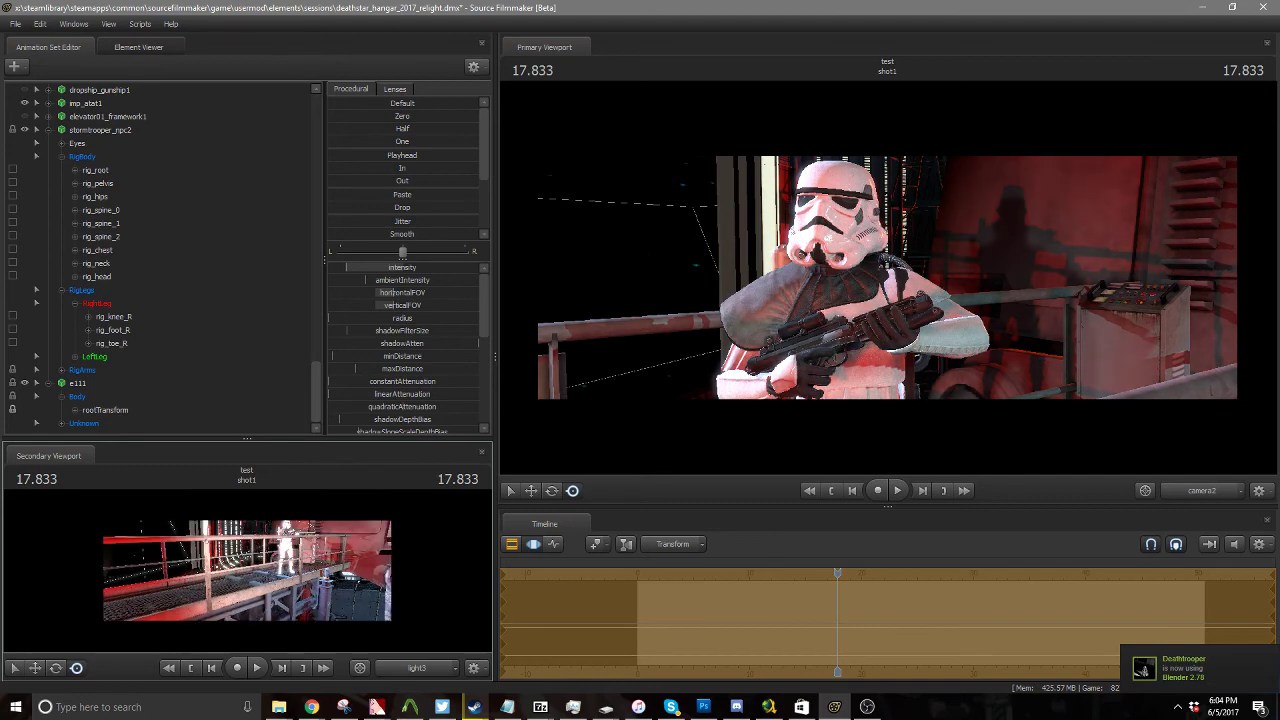
key("d")
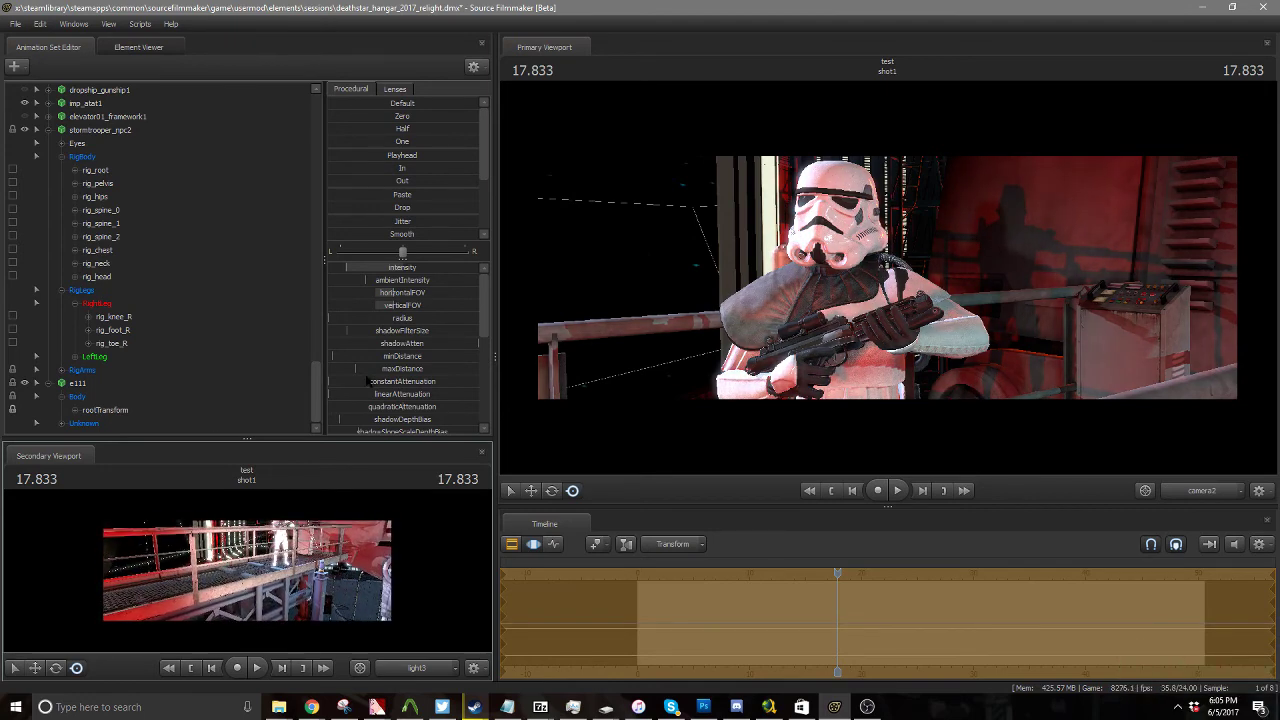
Step: Warm light3's color by lowering its color_red, color_green and color_blue values, and raise its intensity
scroll(372, 382, "down", 5)
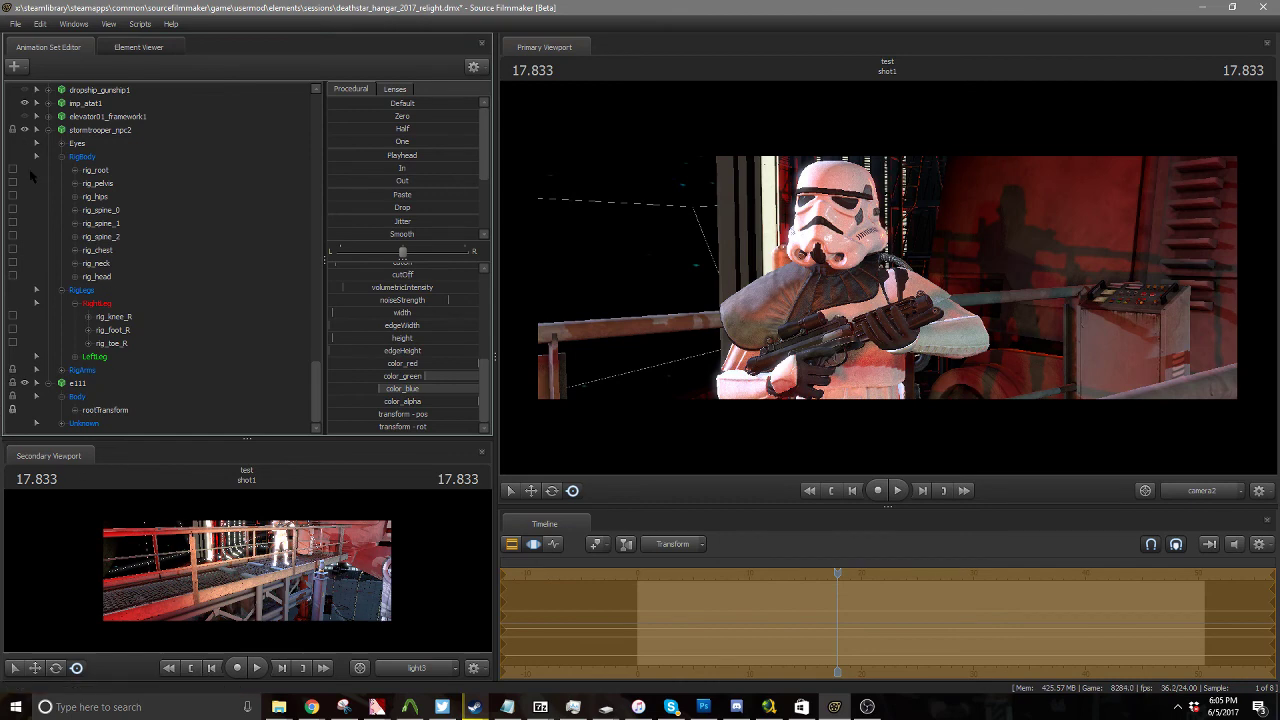
scroll(36, 189, "up", 20)
scroll(338, 270, "up", 6)
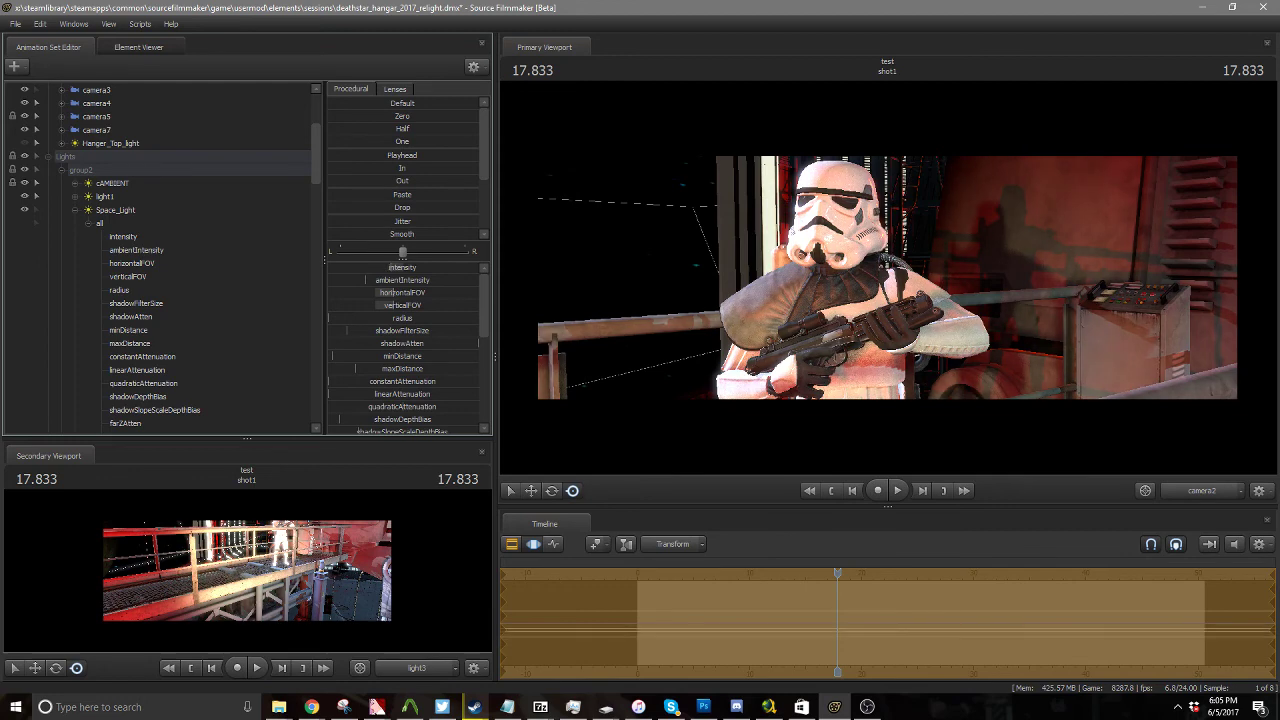
scroll(400, 350, "down", 6)
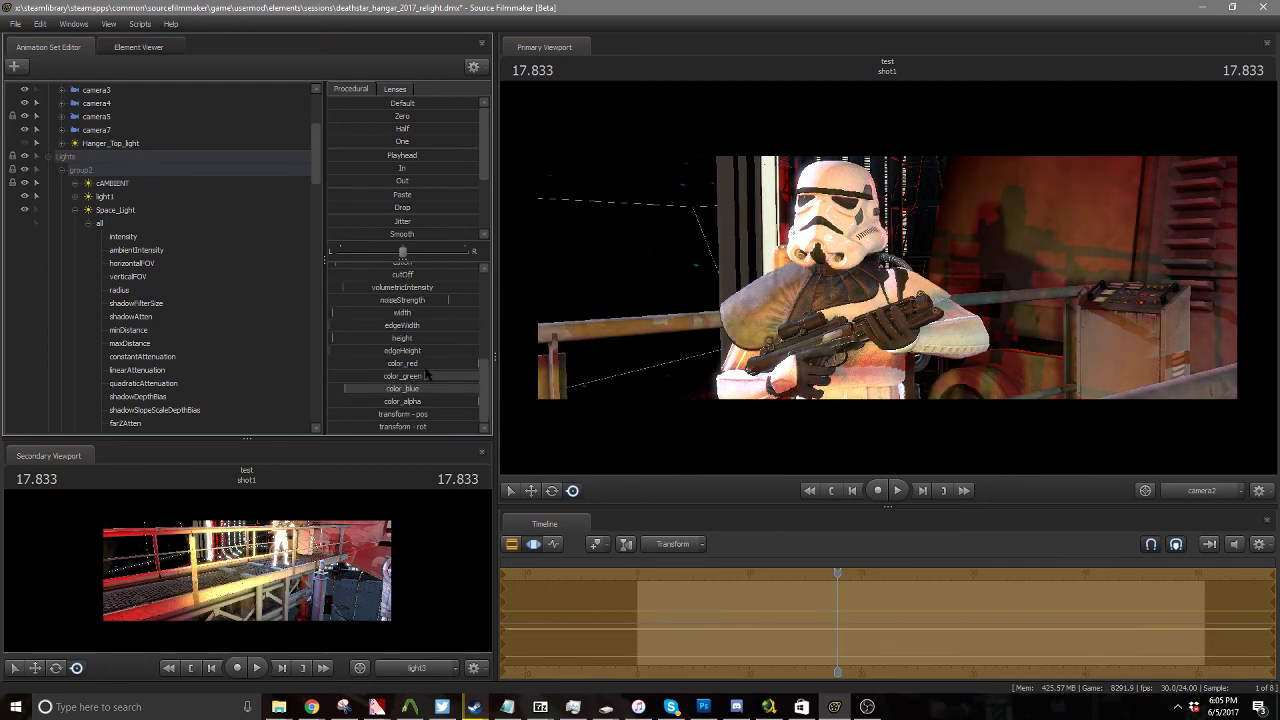
left_click_drag(473, 363, 400, 376)
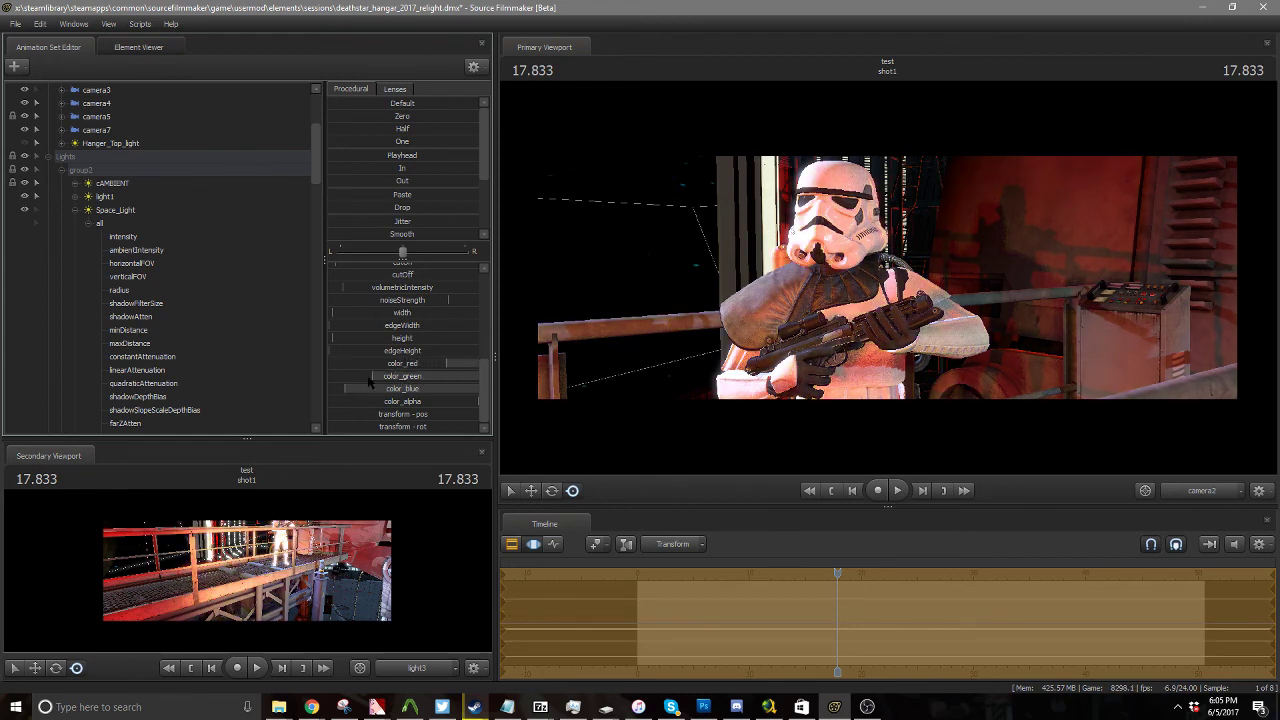
scroll(385, 291, "up", 5)
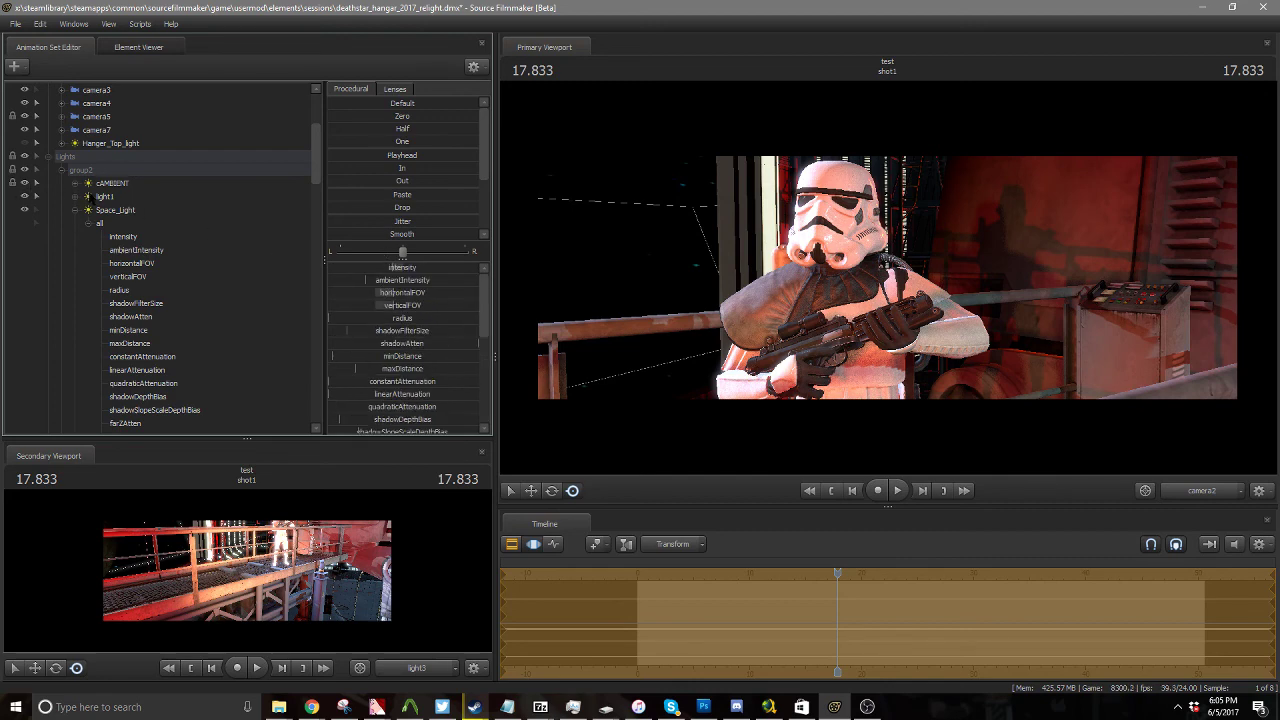
Step: Collapse the Space_Light controls in the light list
scroll(90, 200, "up", 4)
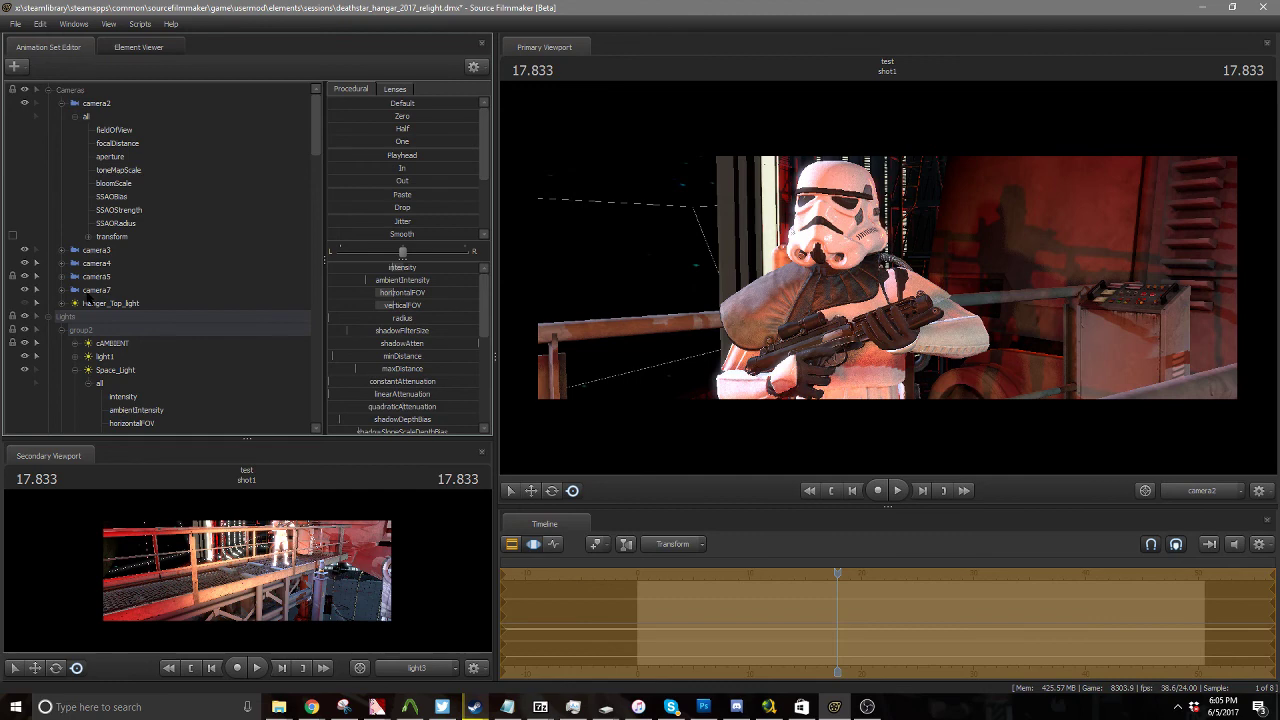
scroll(84, 302, "down", 1)
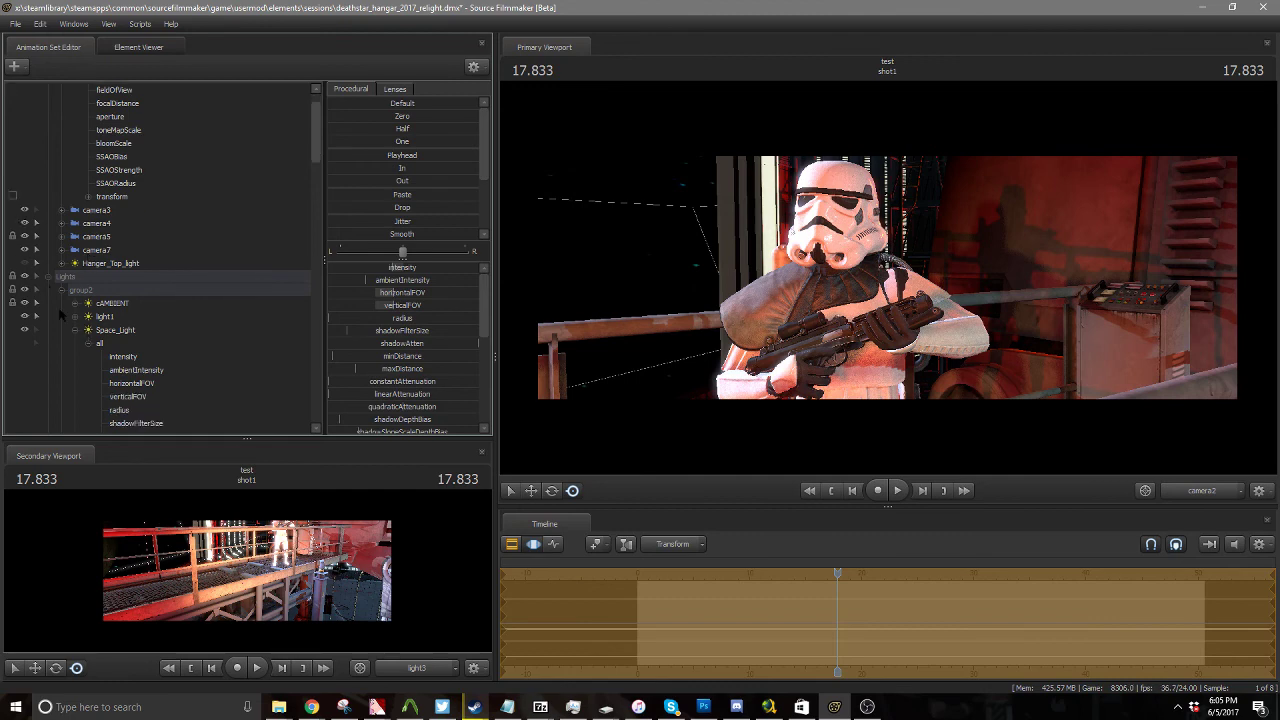
left_click(75, 331)
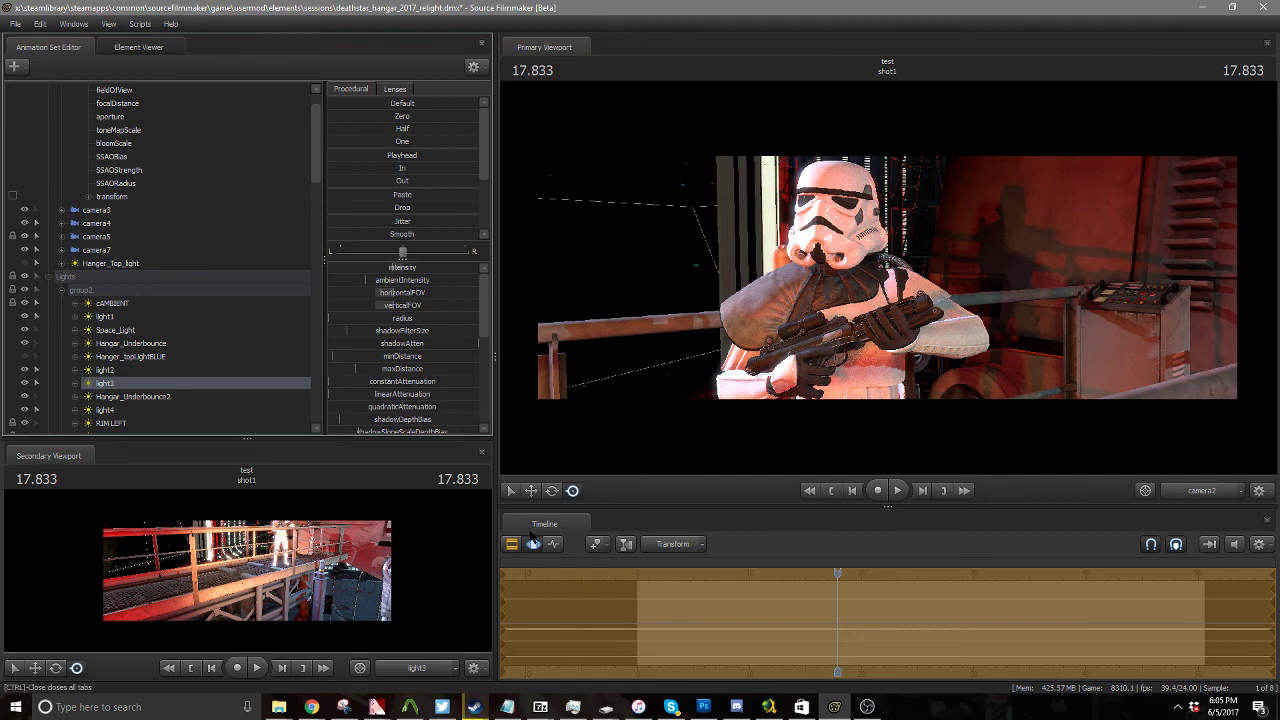
Step: Select camera2 and reframe the shot around the stormtrooper so more of the lit hangar wall behind is included
scroll(240, 287, "down", 5)
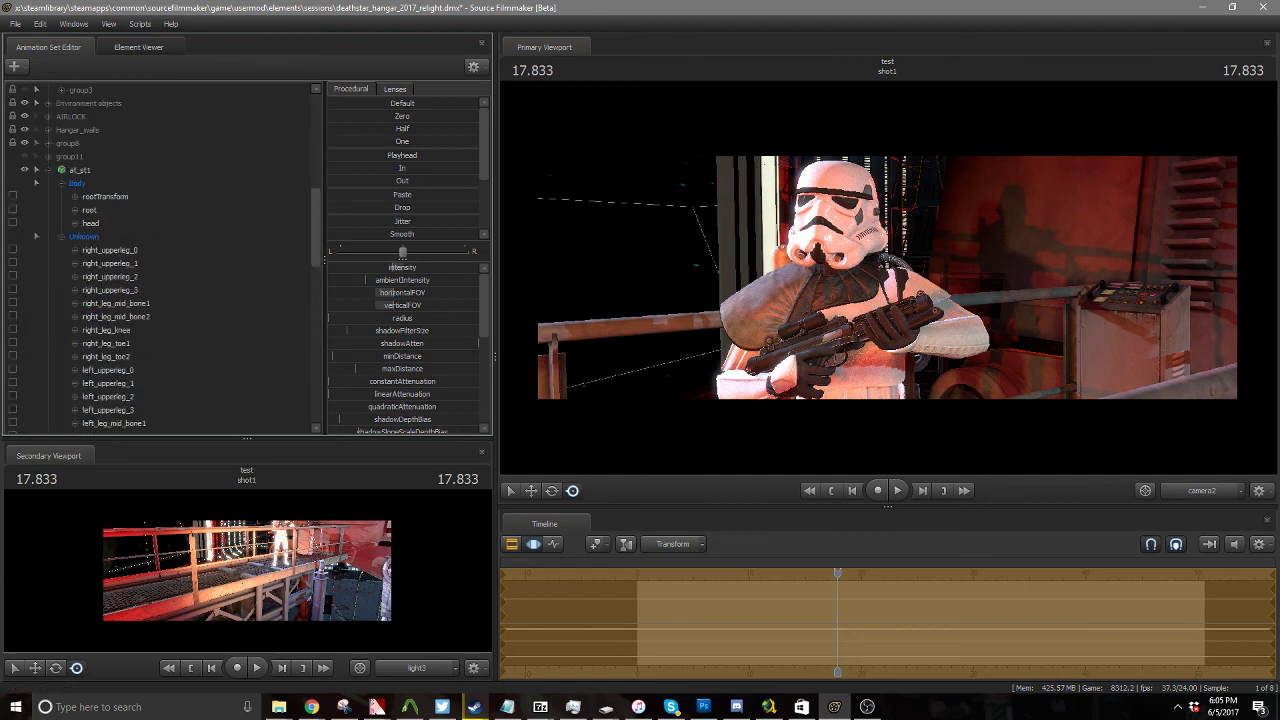
scroll(82, 112, "up", 5)
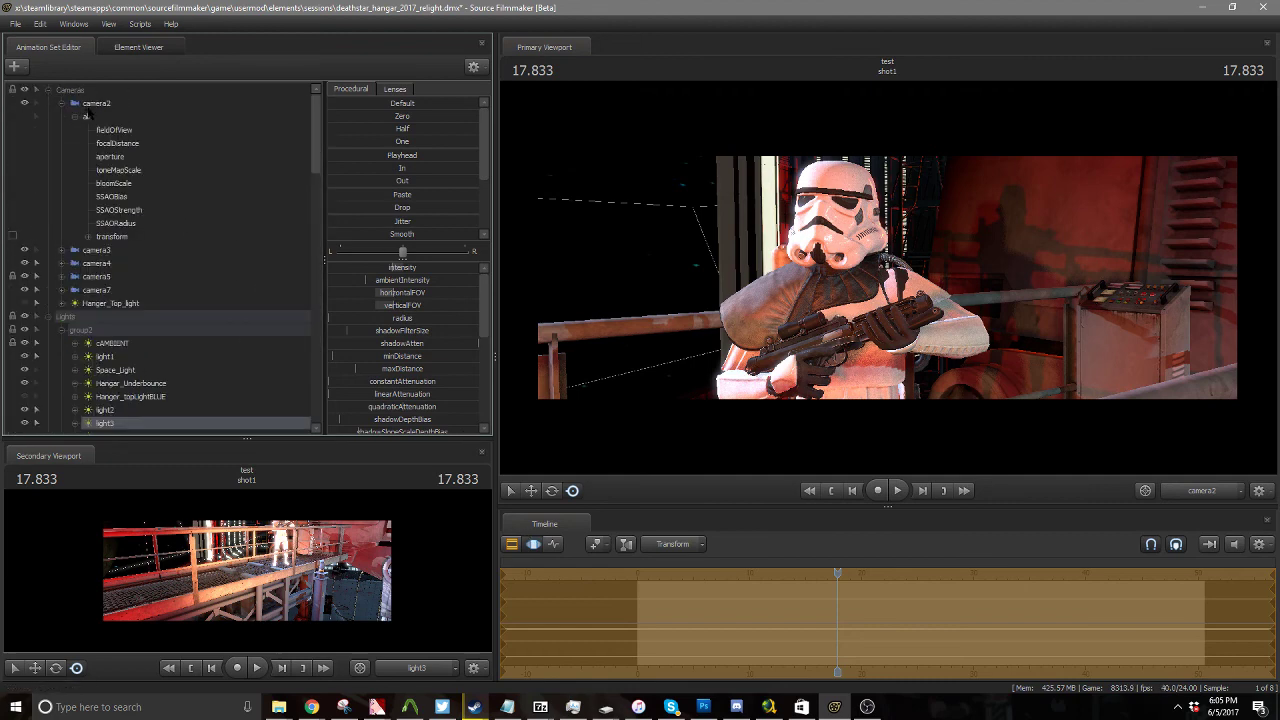
left_click(87, 115)
key("a")
mouse_move(880, 280)
left_mouse_down()
mouse_move(962, 280)
mouse_move(882, 280)
mouse_move(896, 280)
left_mouse_up()
key("s")
key("w")
scroll(888, 280, "up", 2)
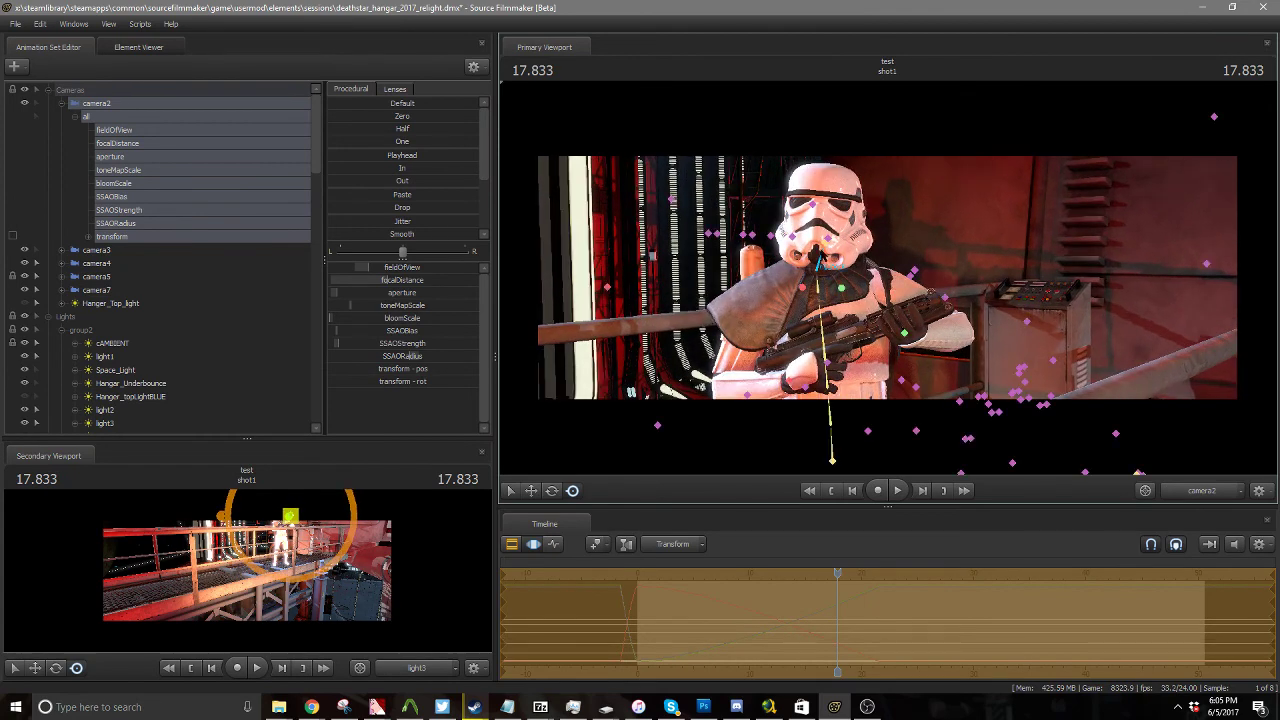
Step: Rotate the stormtrooper's rig_neck to adjust the head pose, save the session, and return the timeline to the Clip Editor
left_click(822, 262)
left_click_drag(833, 290, 852, 236)
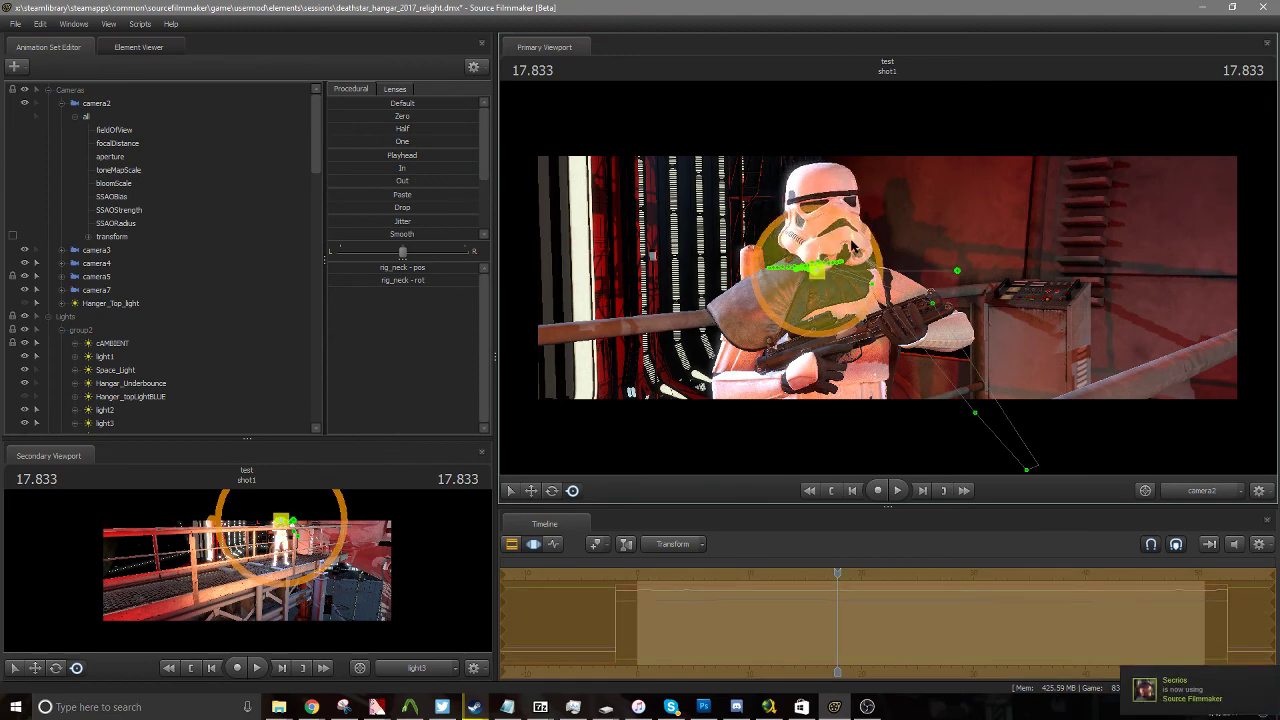
key("ctrl+s")
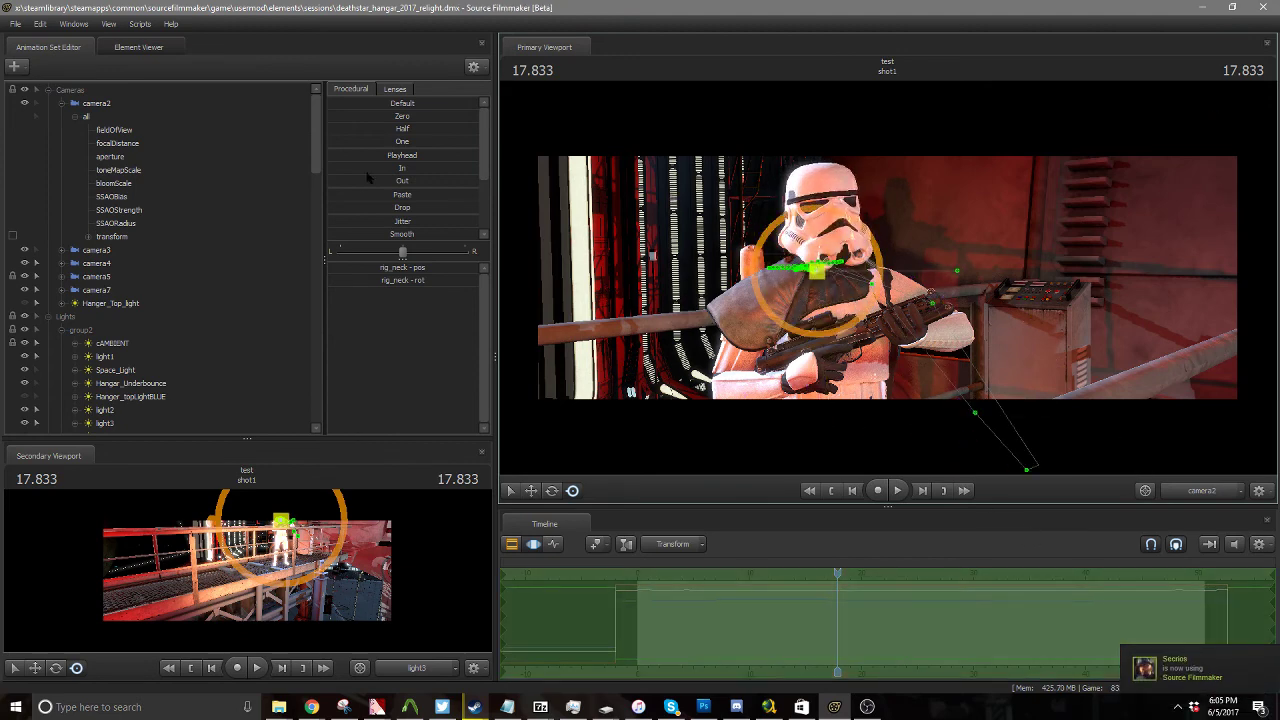
left_click(511, 543)
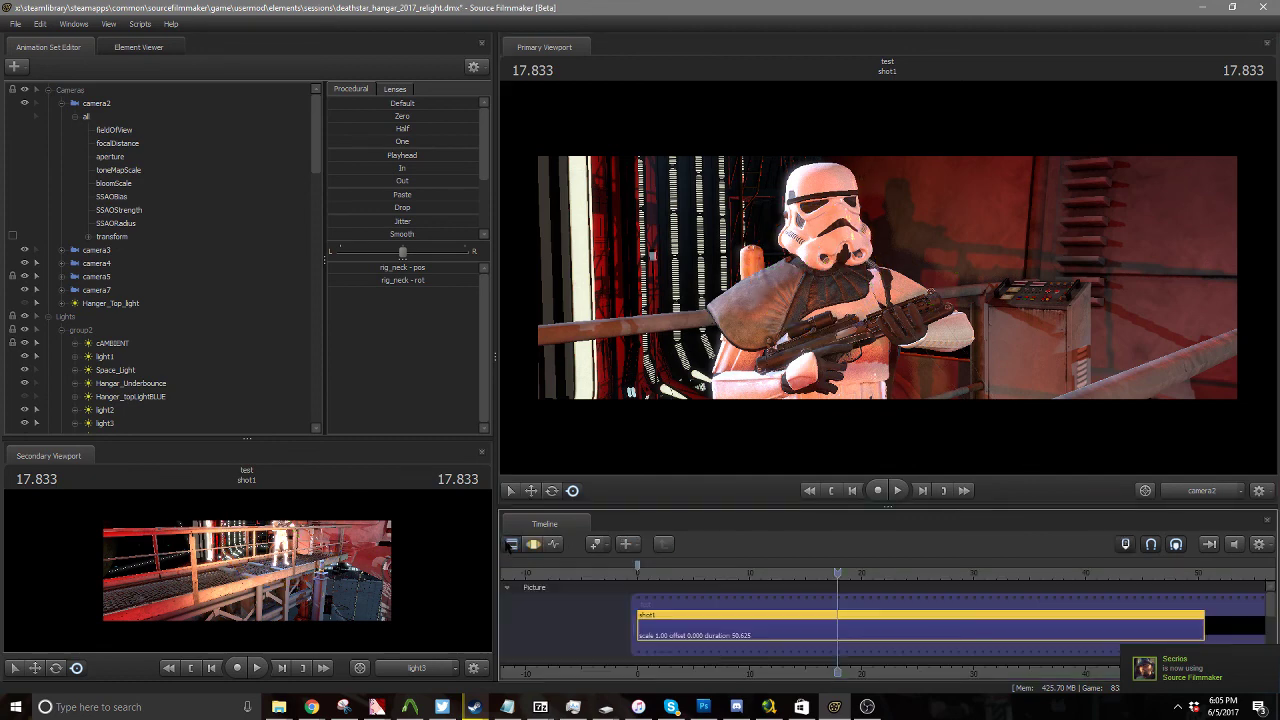